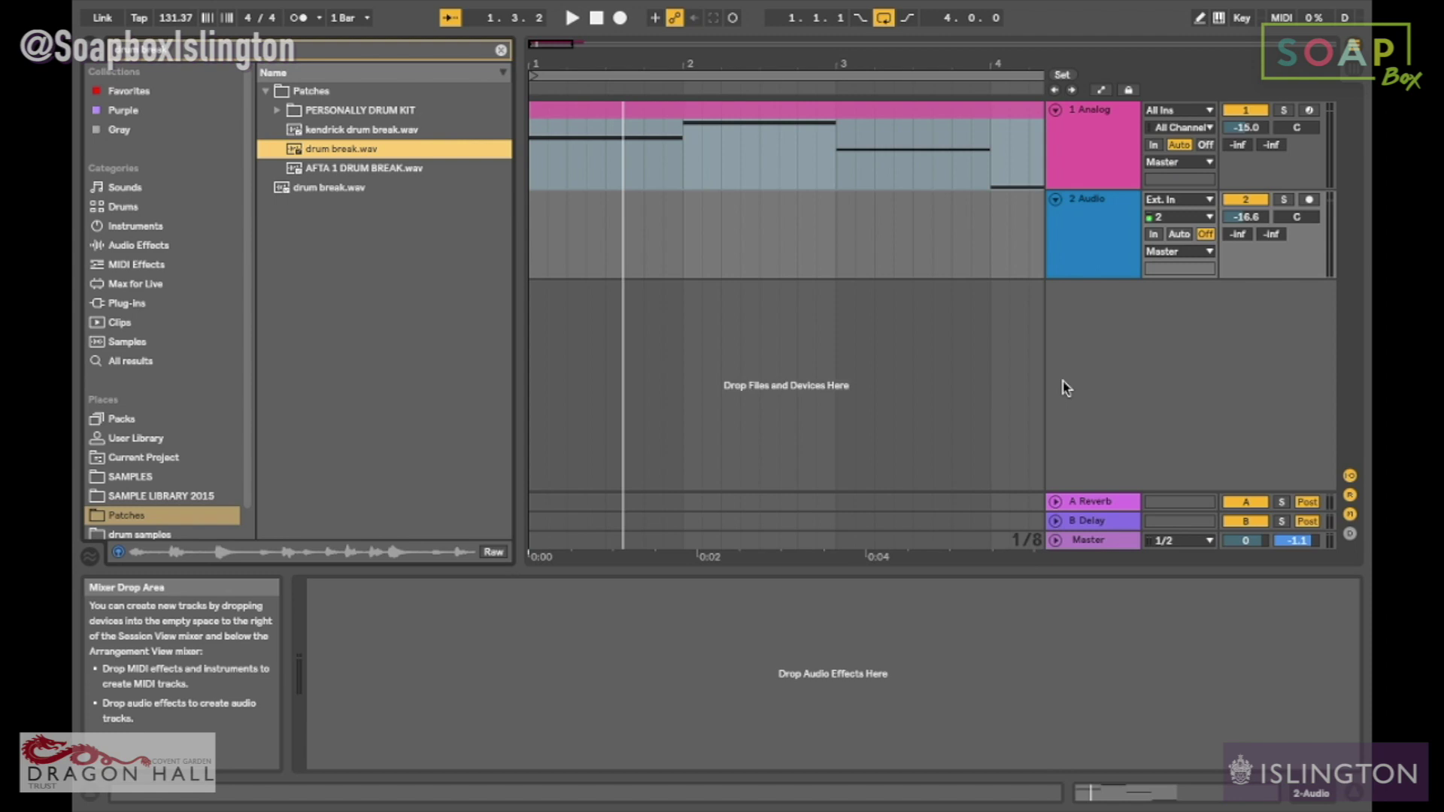
Step: Clear the browser search and locate the Simpler device among the instruments
drag(752, 64, 689, 62)
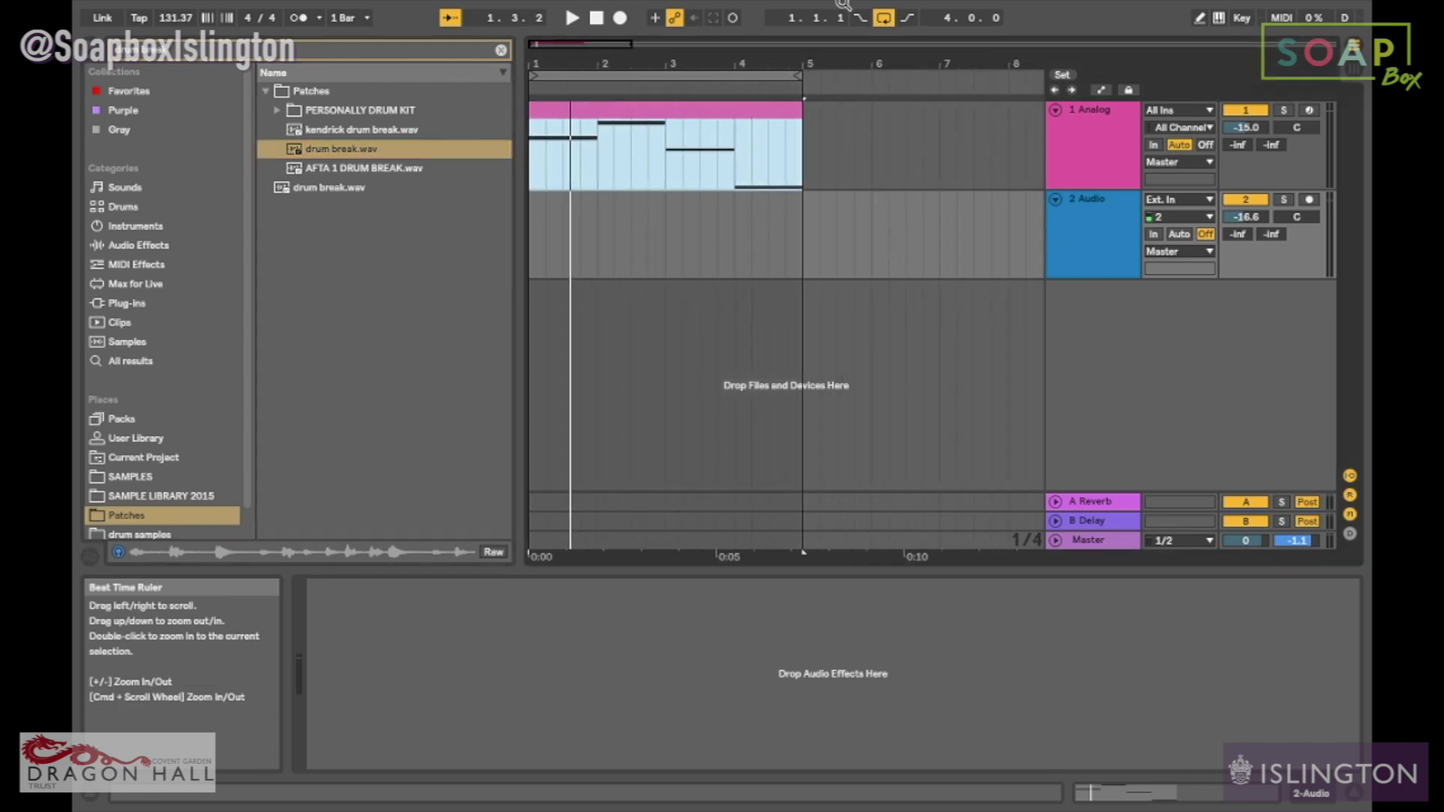
click(1076, 136)
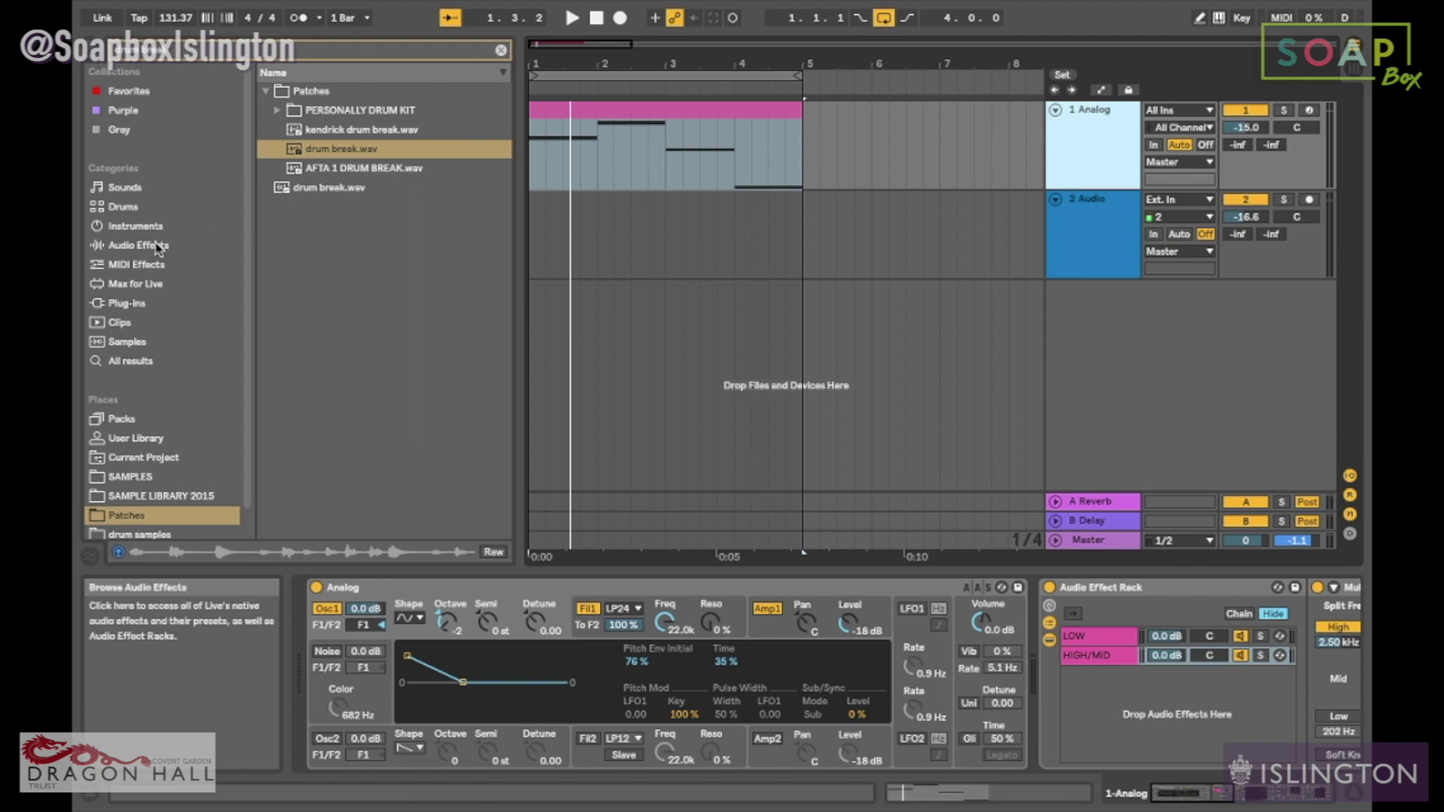
click(209, 53)
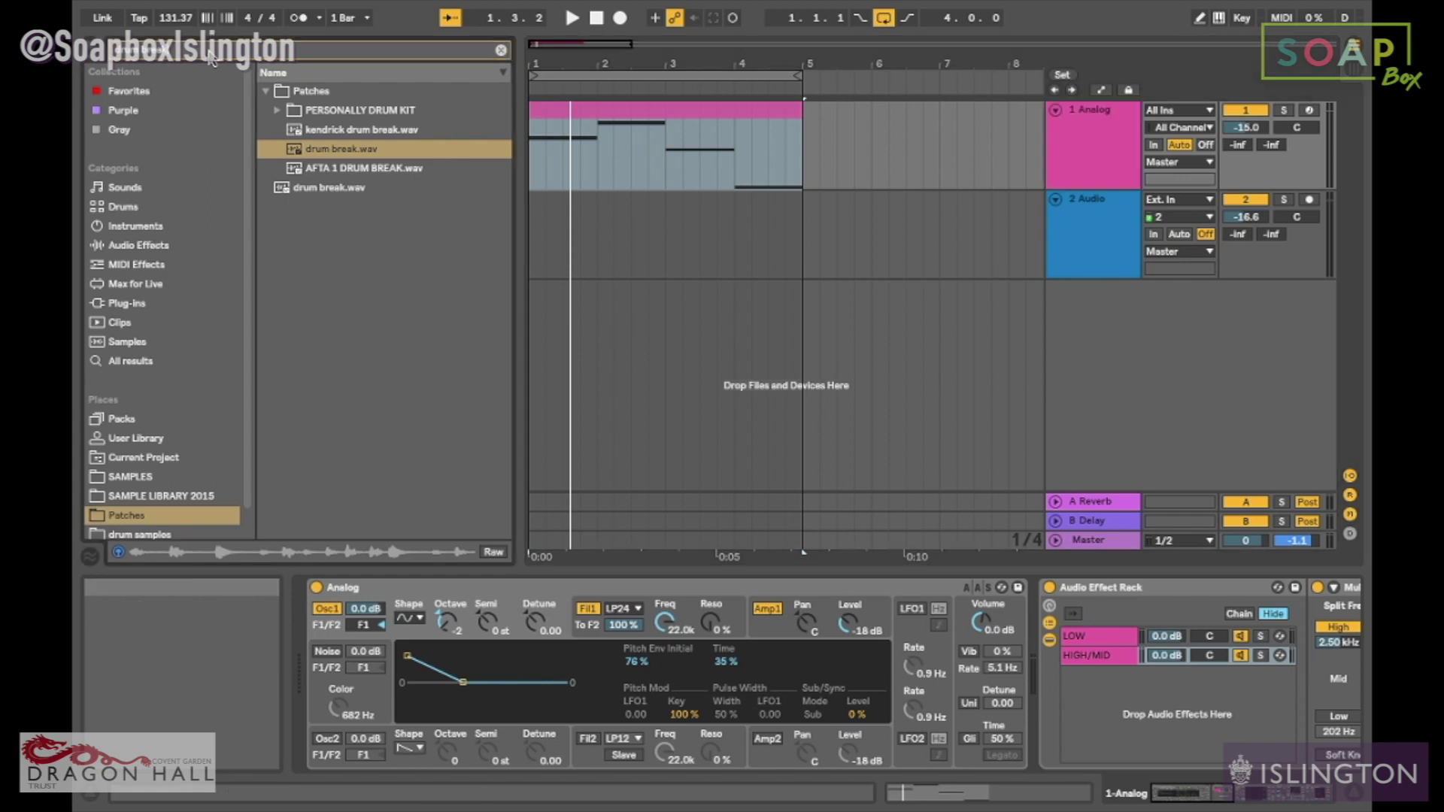
key(BackSpace)
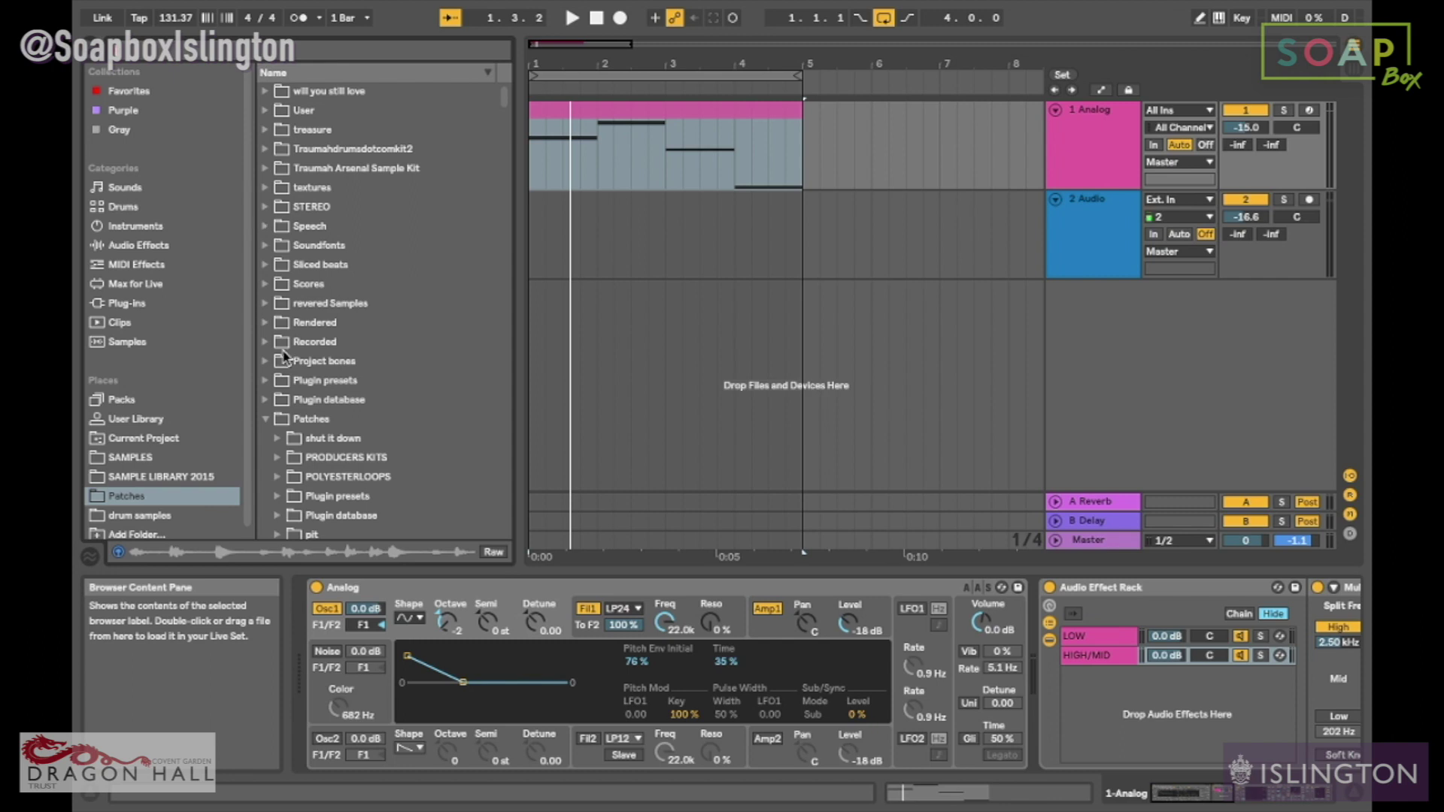
click(136, 225)
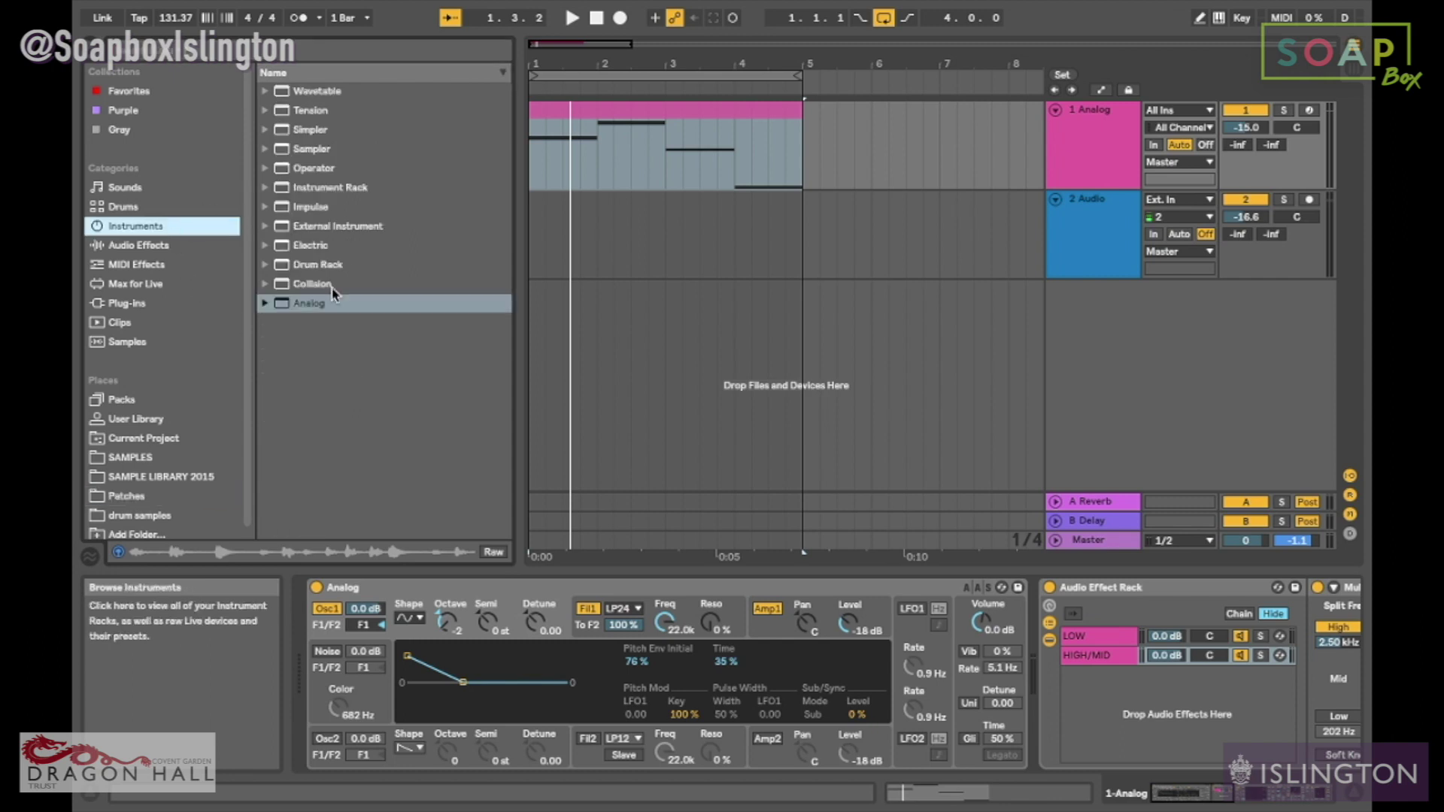
click(336, 145)
click(319, 131)
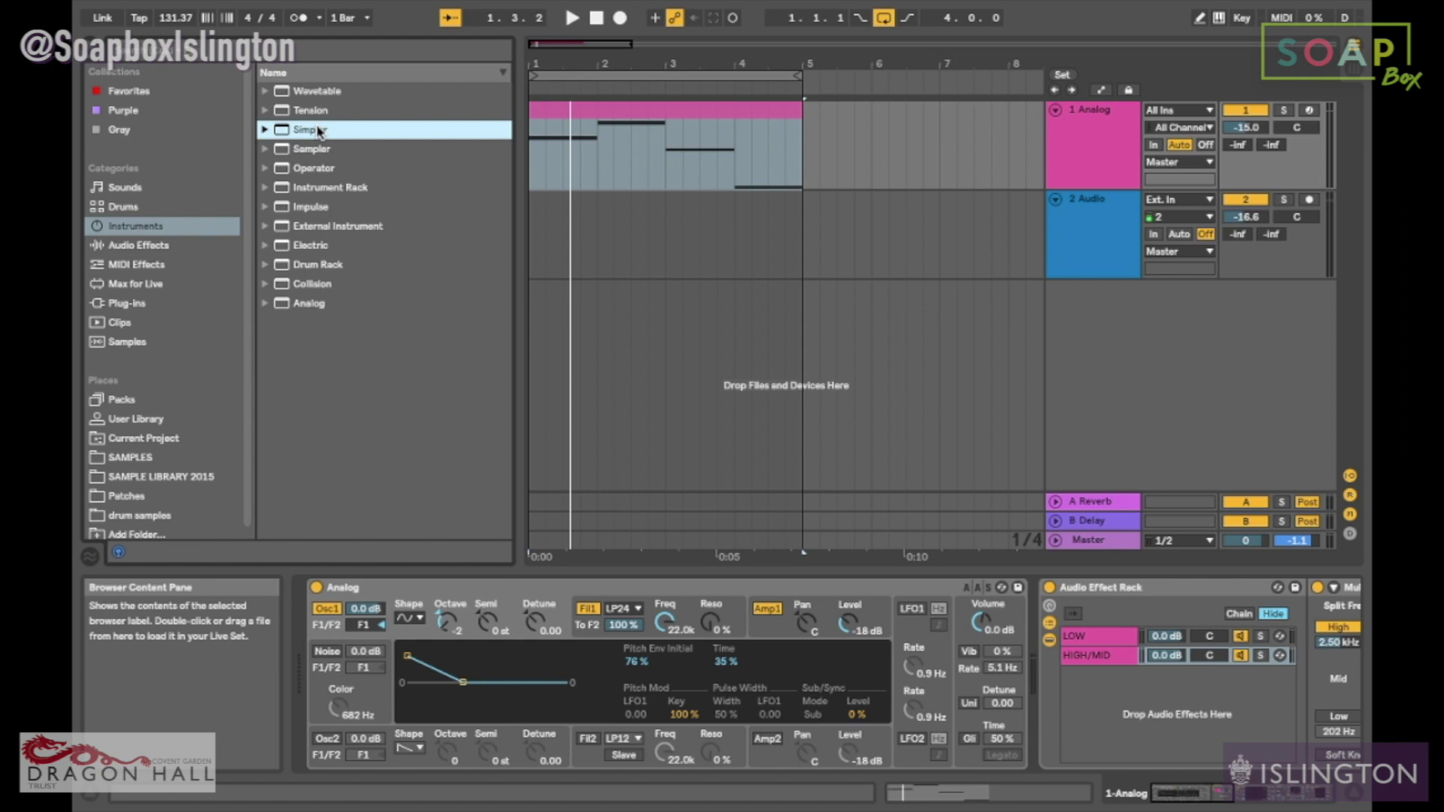
drag(316, 132, 410, 148)
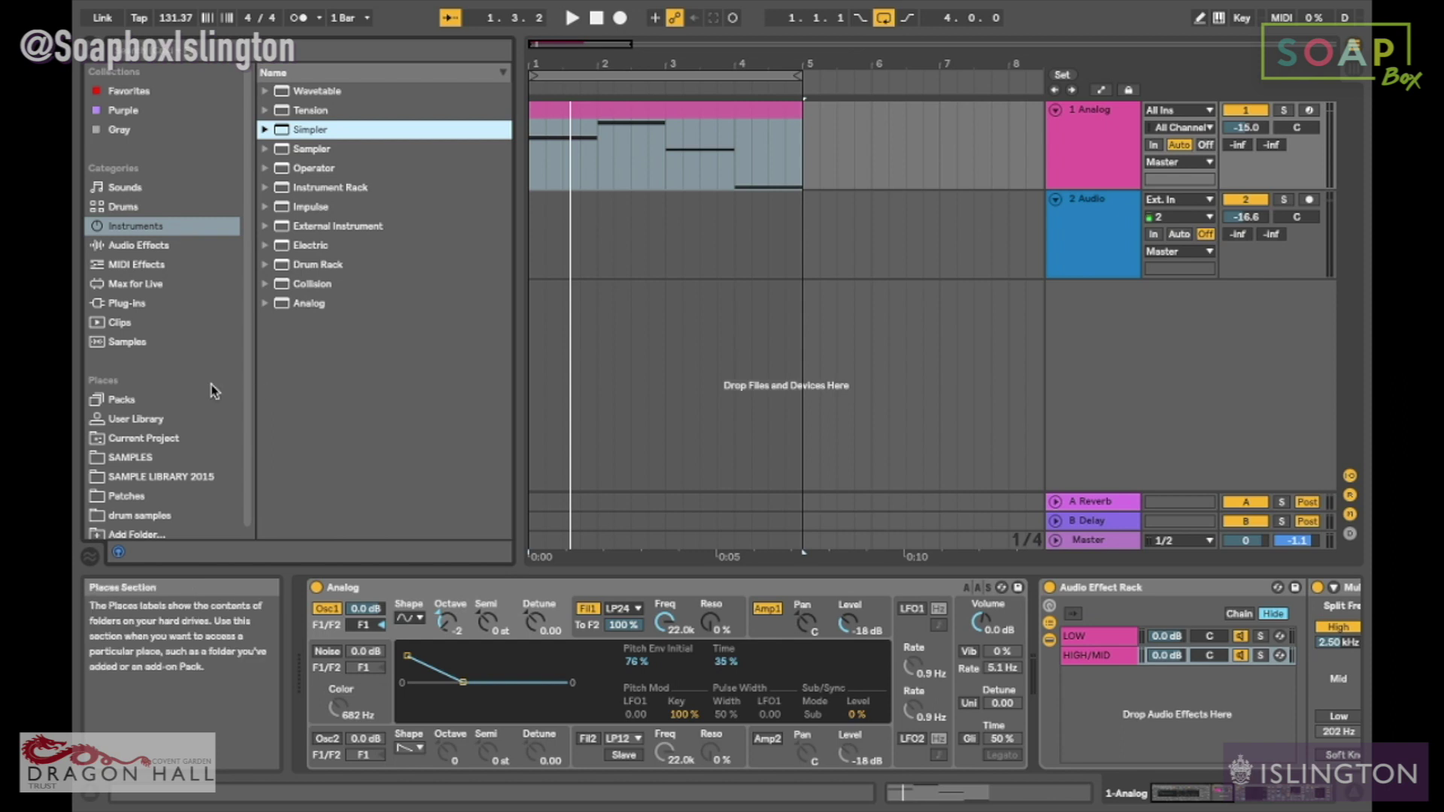
Step: Find "drum break" in the Patches folder and place drum break.wav at bar 1 of the audio track
click(151, 499)
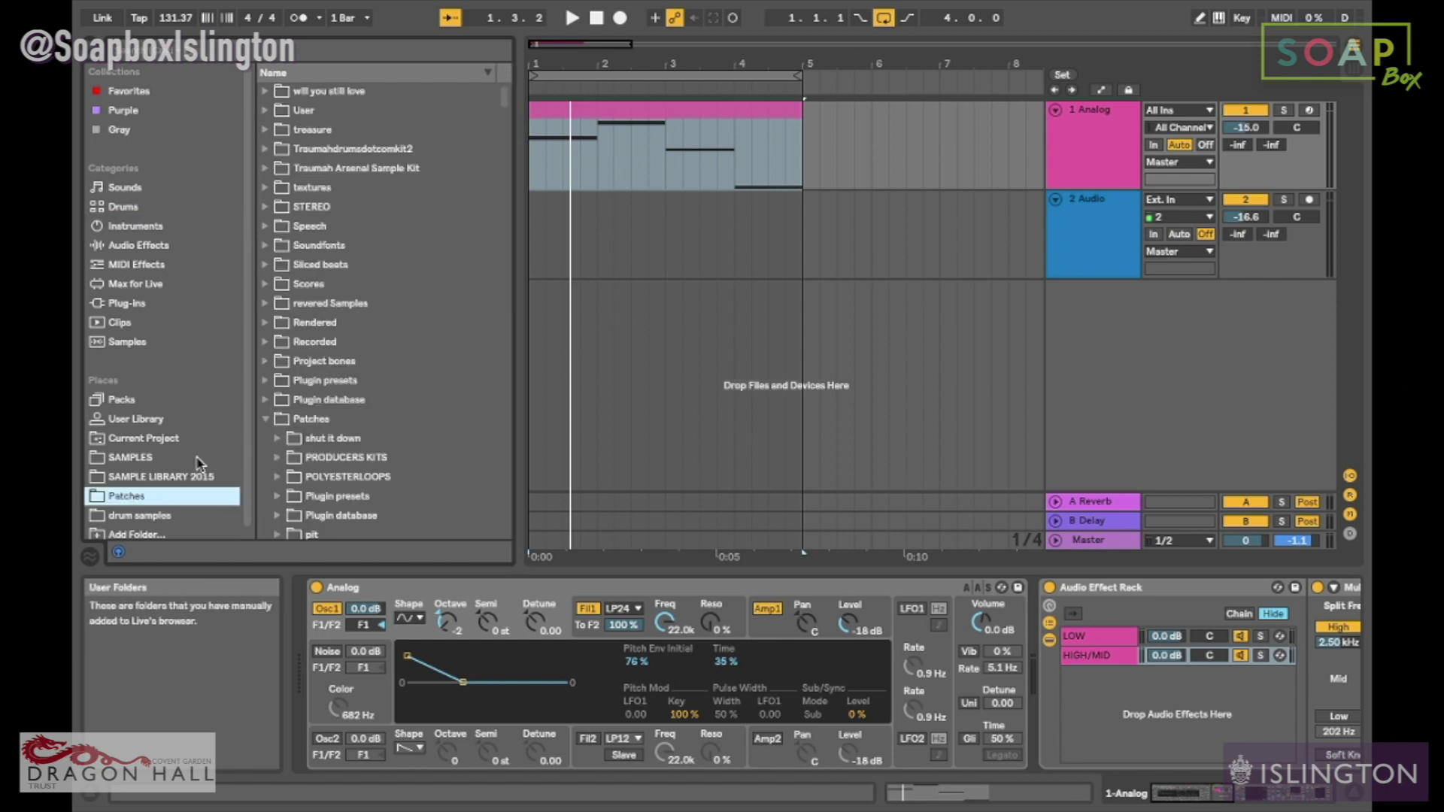
scroll(325, 324, down, 10)
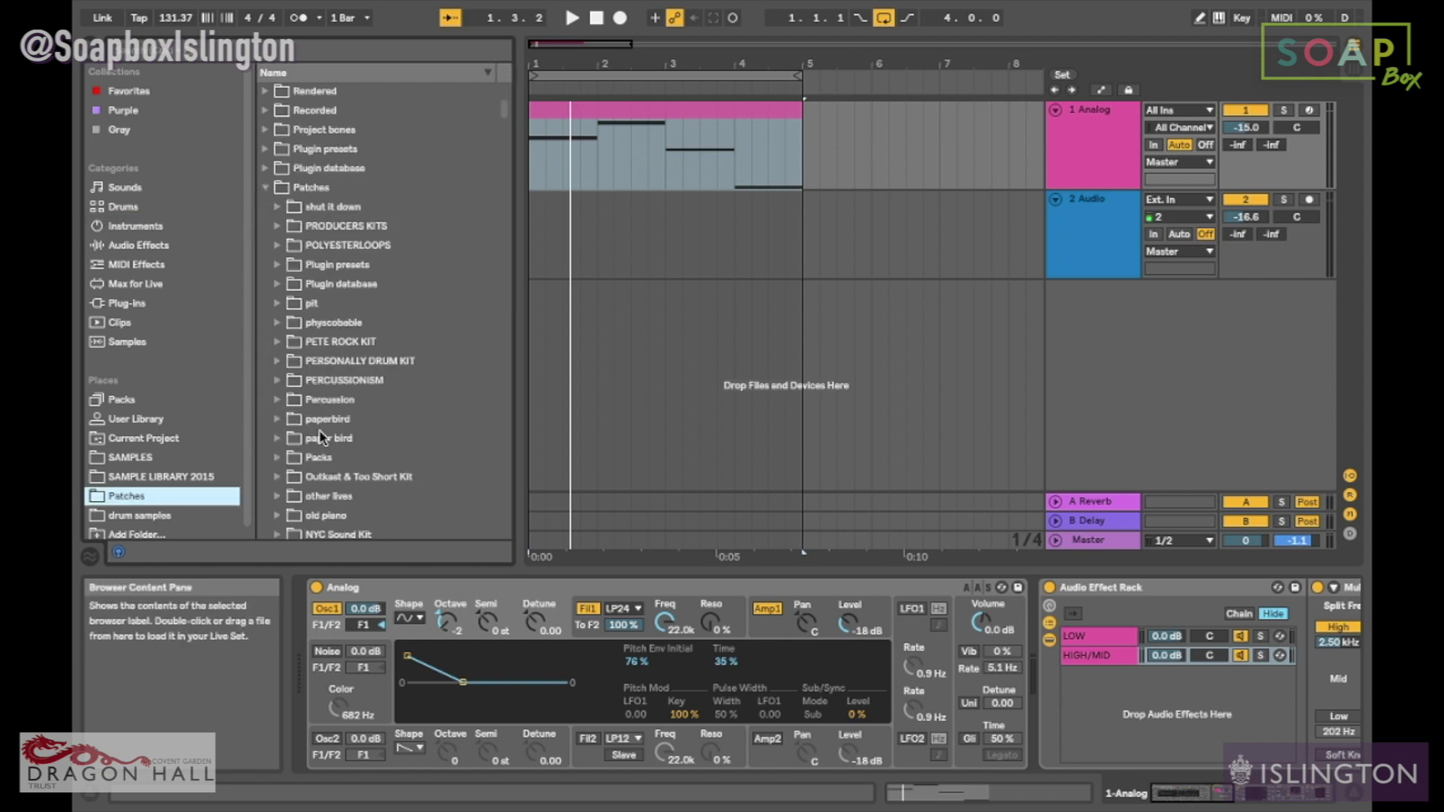
click(340, 53)
text(drum break)
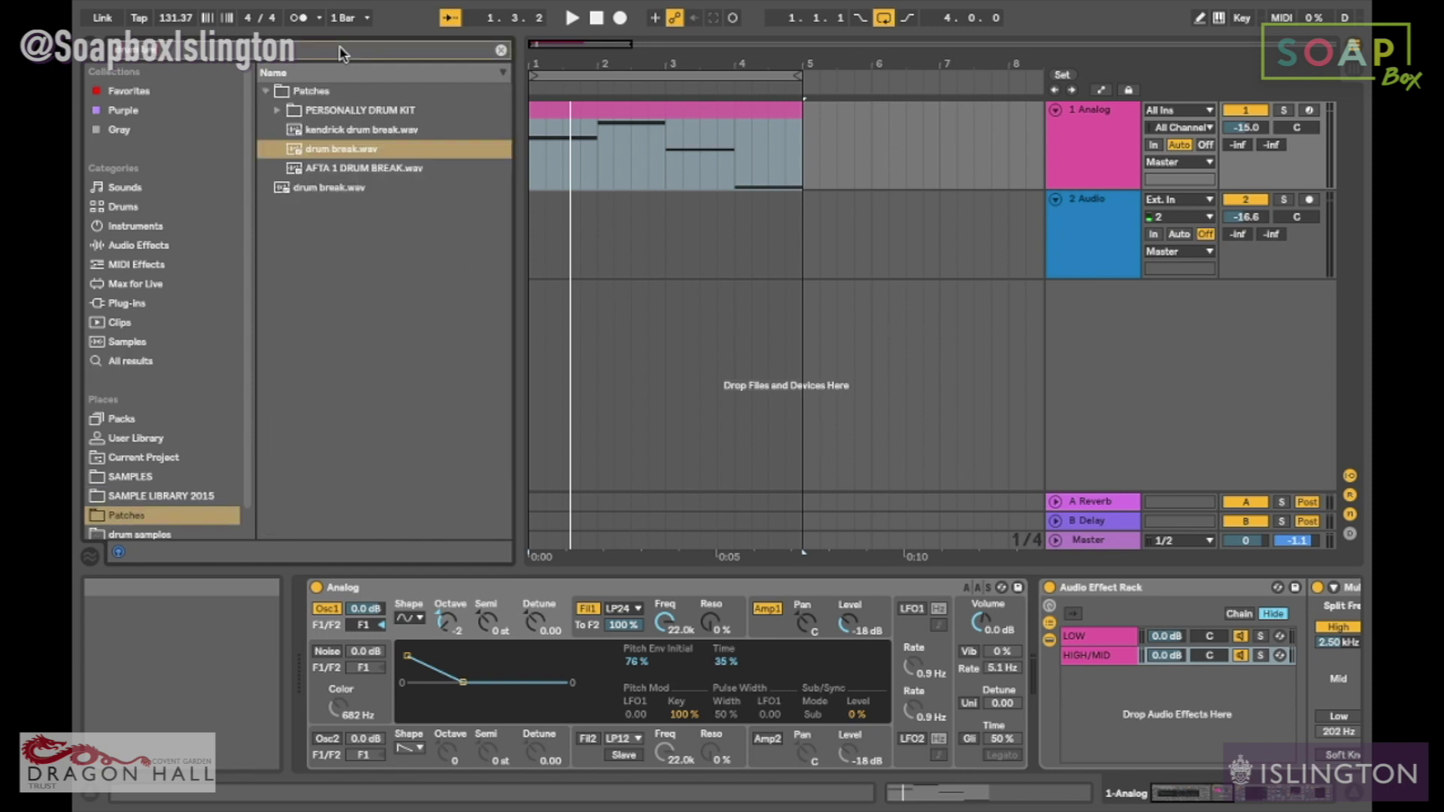
click(360, 154)
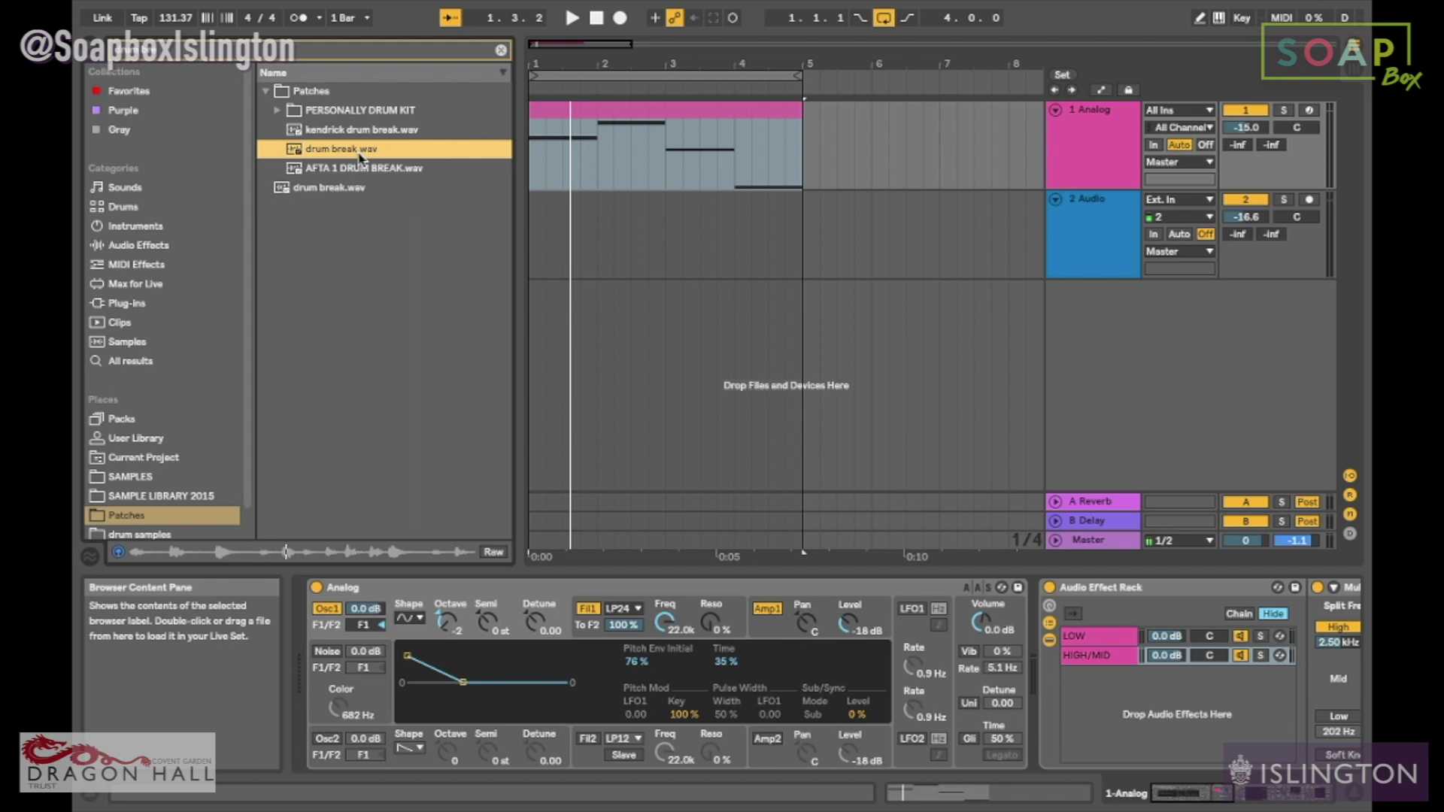
drag(359, 154, 553, 235)
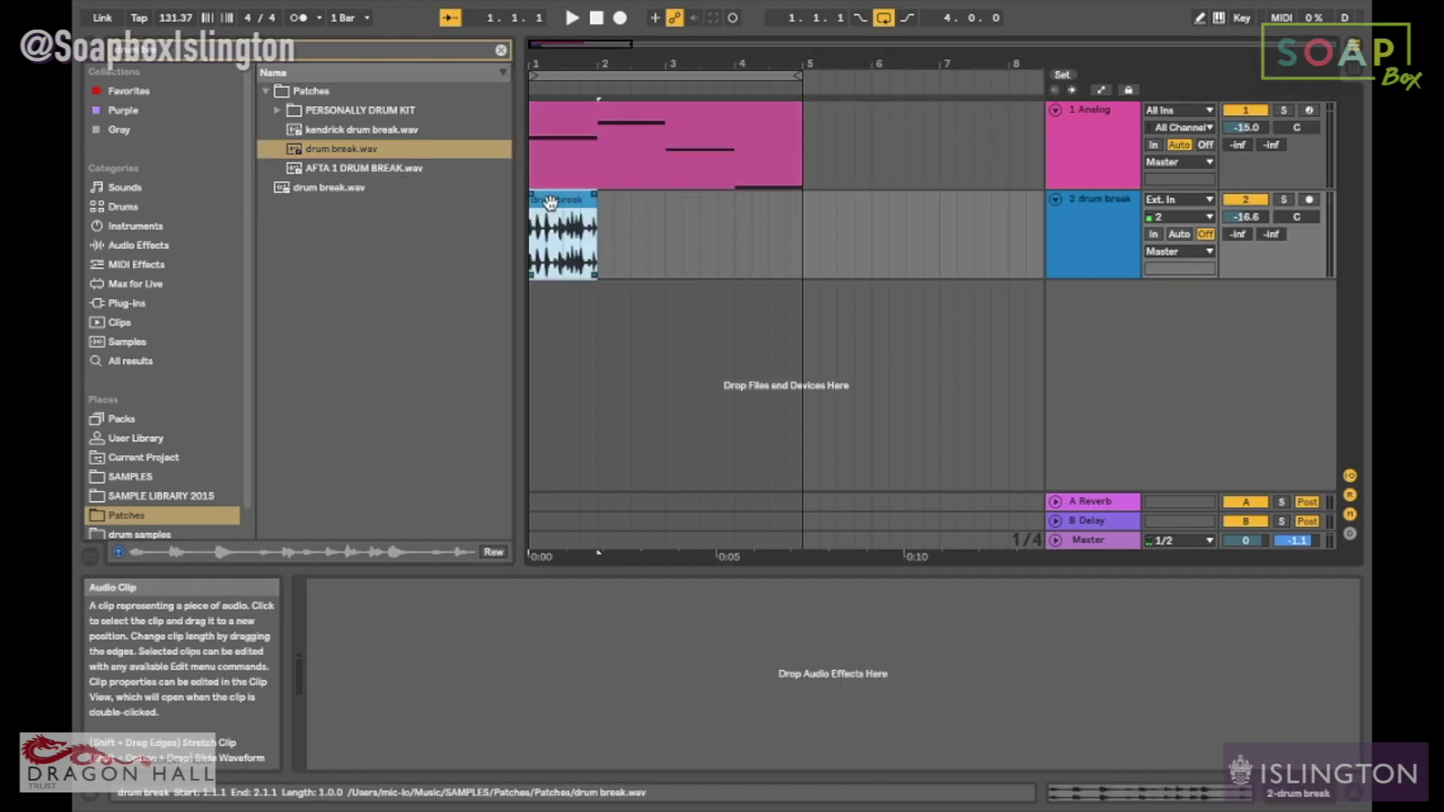
scroll(572, 226, up, 5)
click(564, 199)
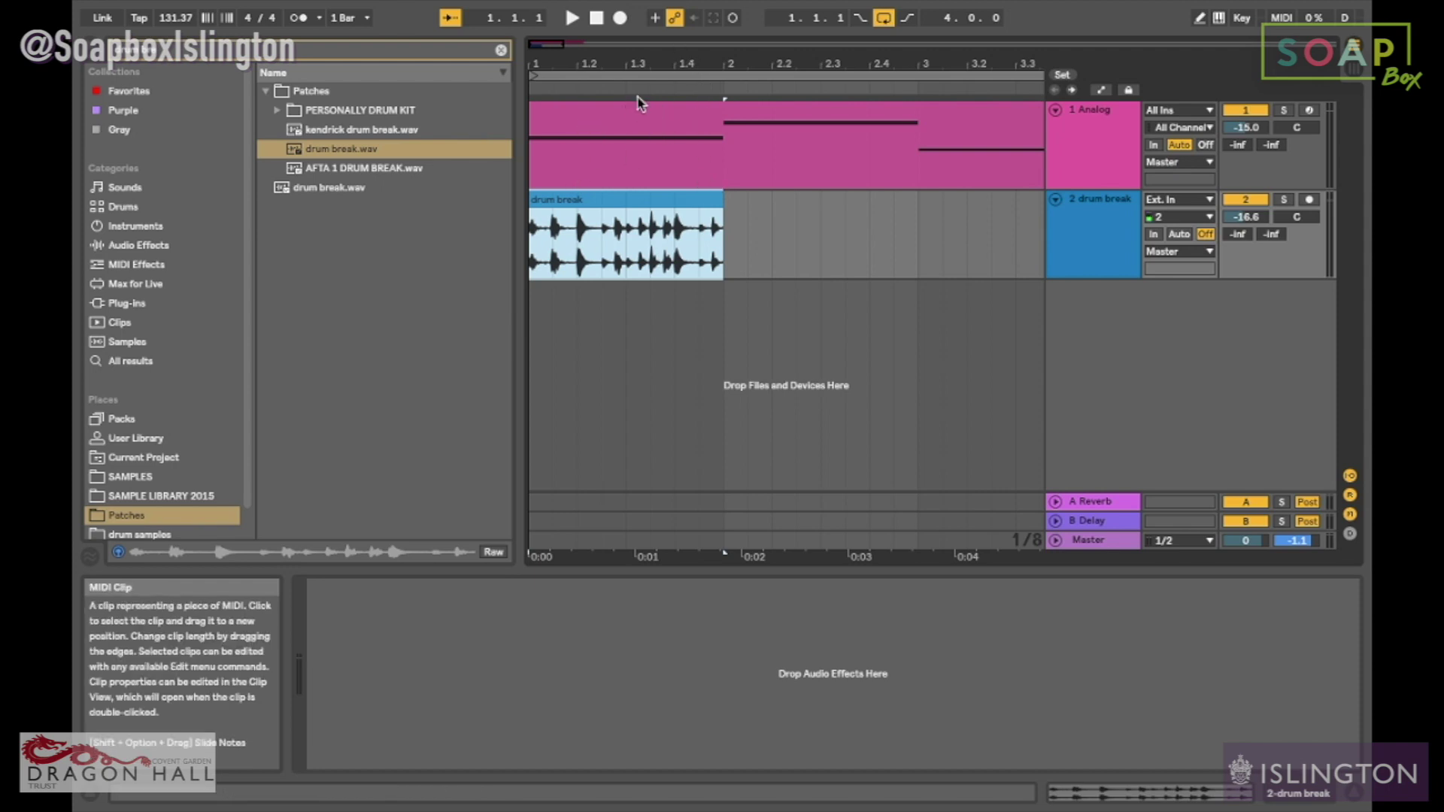
Step: Solo the drum break track and open its clip's sample settings
click(1283, 200)
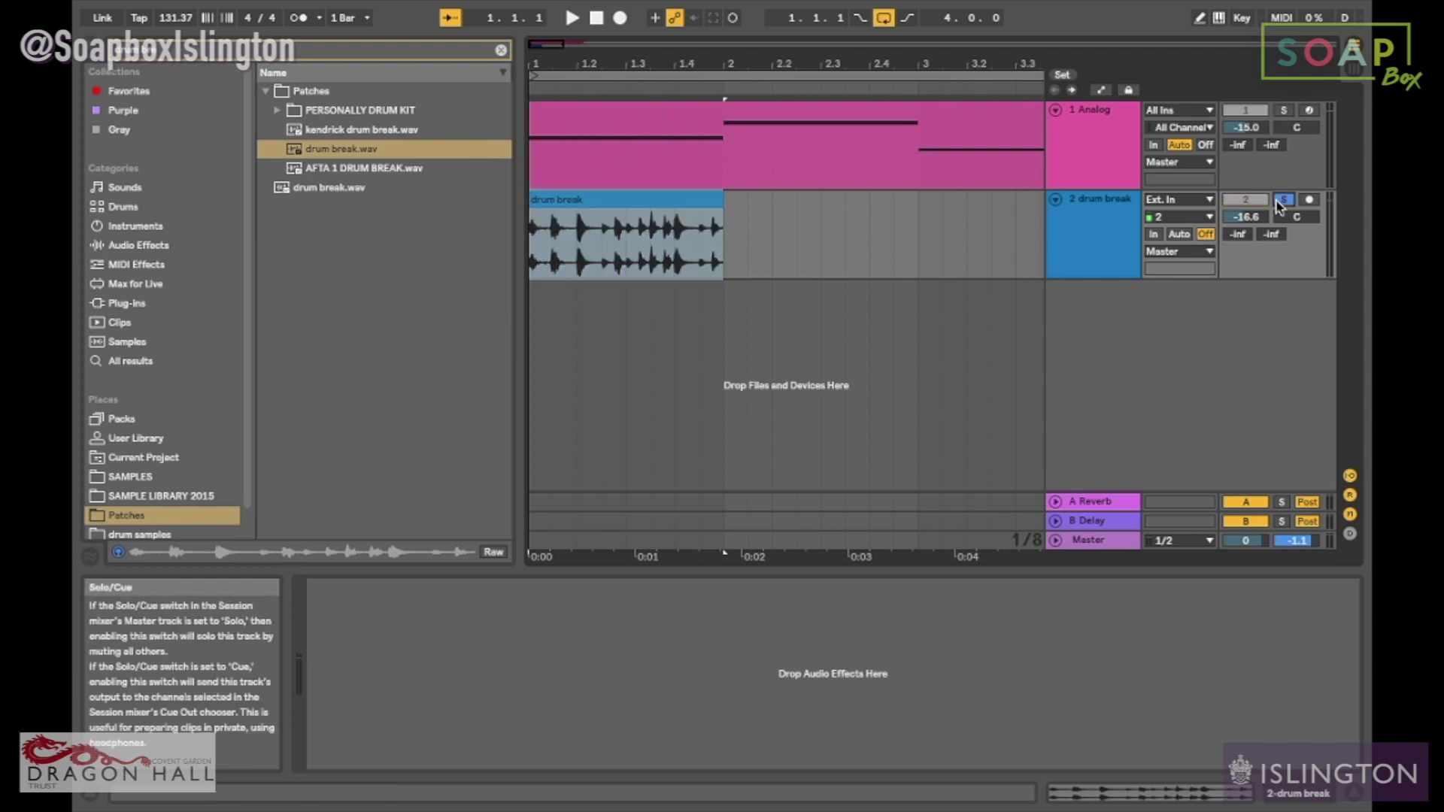
drag(865, 61, 644, 57)
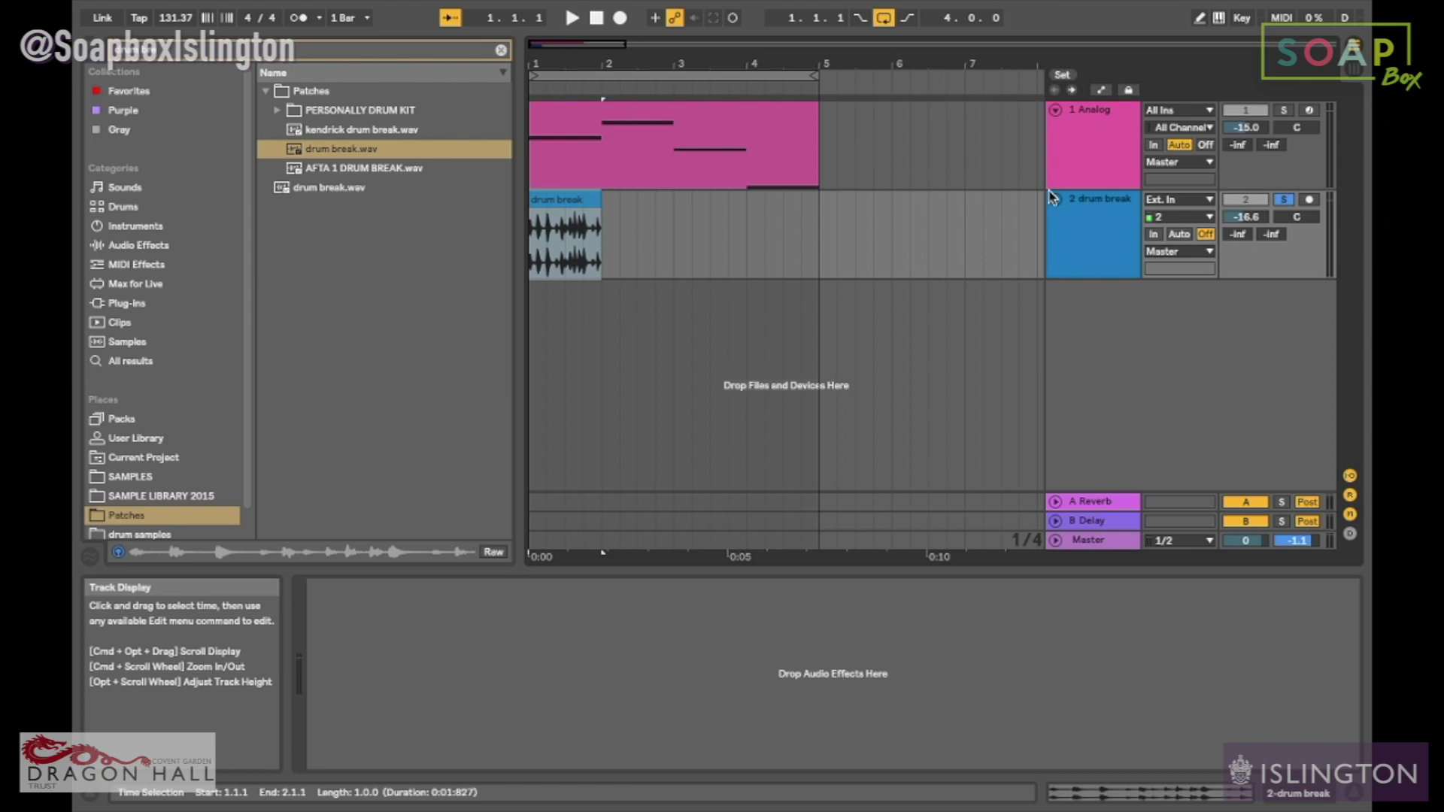
click(572, 213)
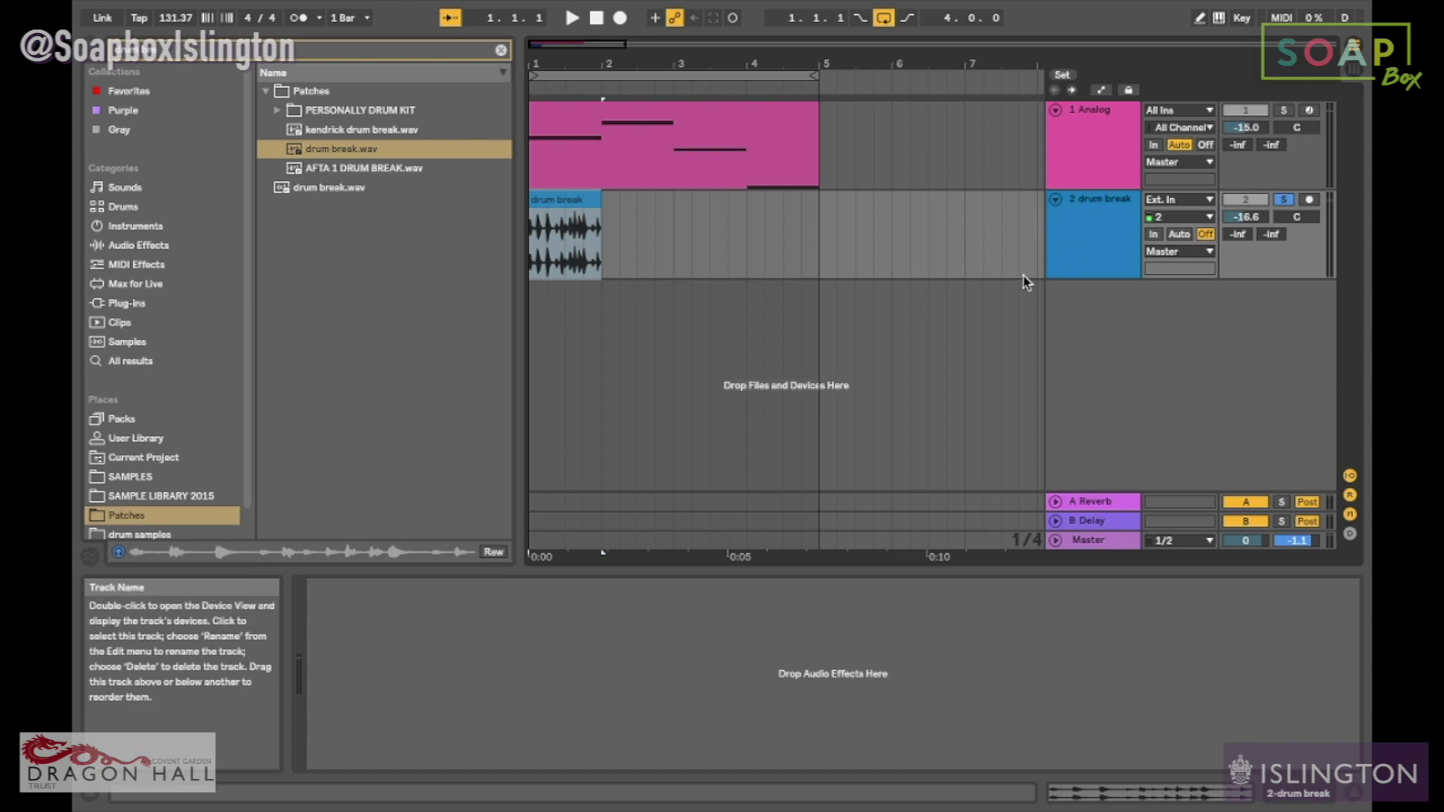
double_click(553, 220)
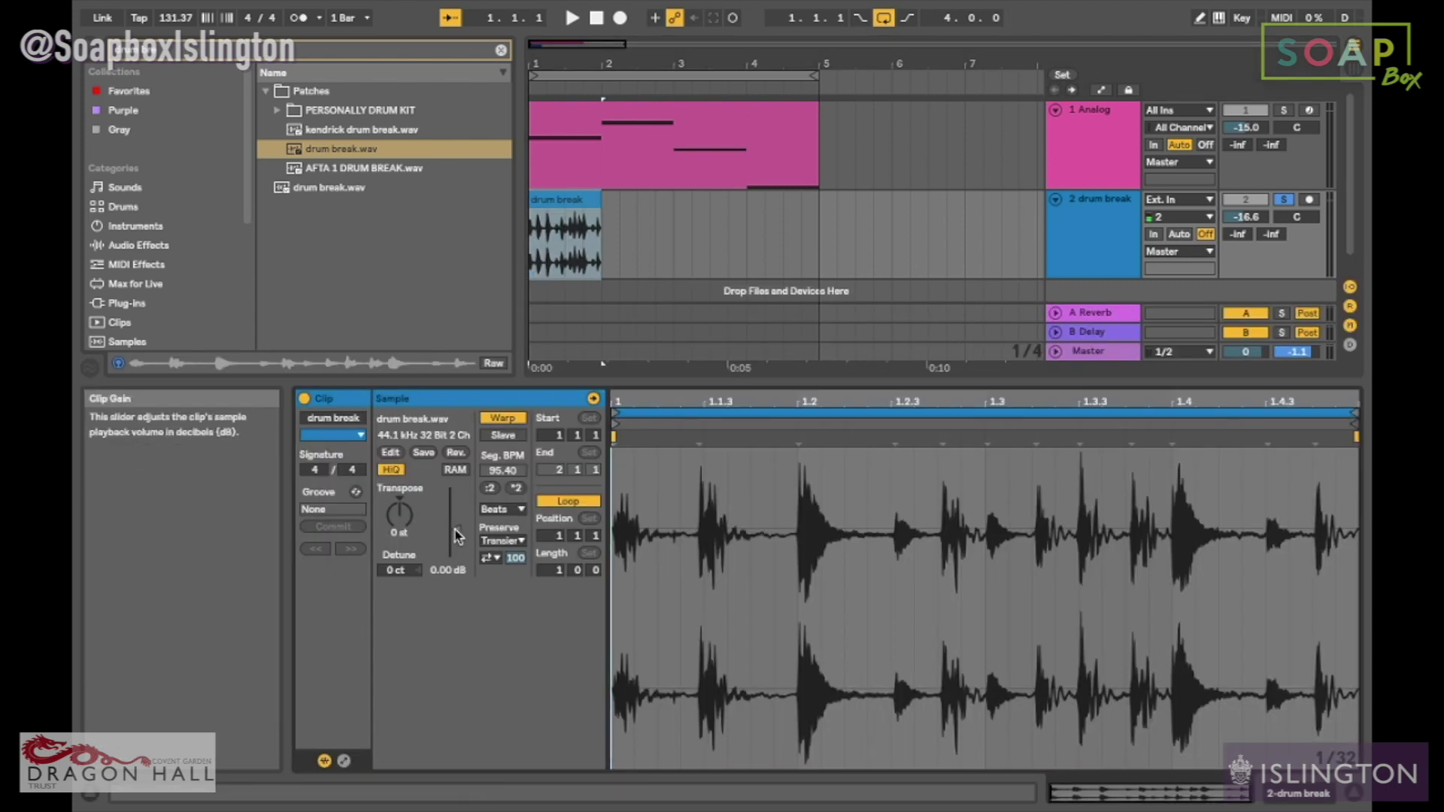
Step: Lower the drum break clip's gain to -8.09 dB and audition the clip
drag(456, 532, 458, 543)
key(space)
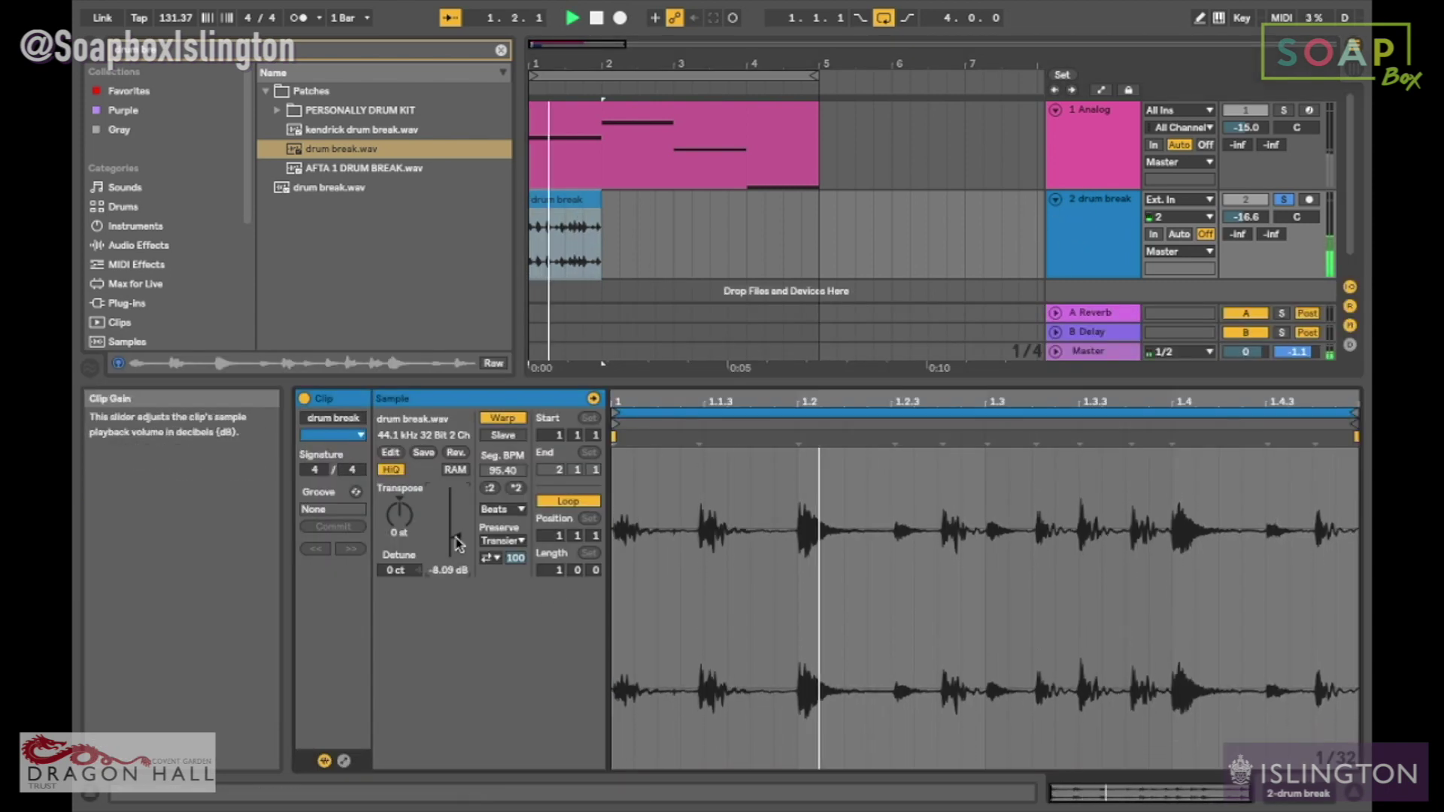
key(space)
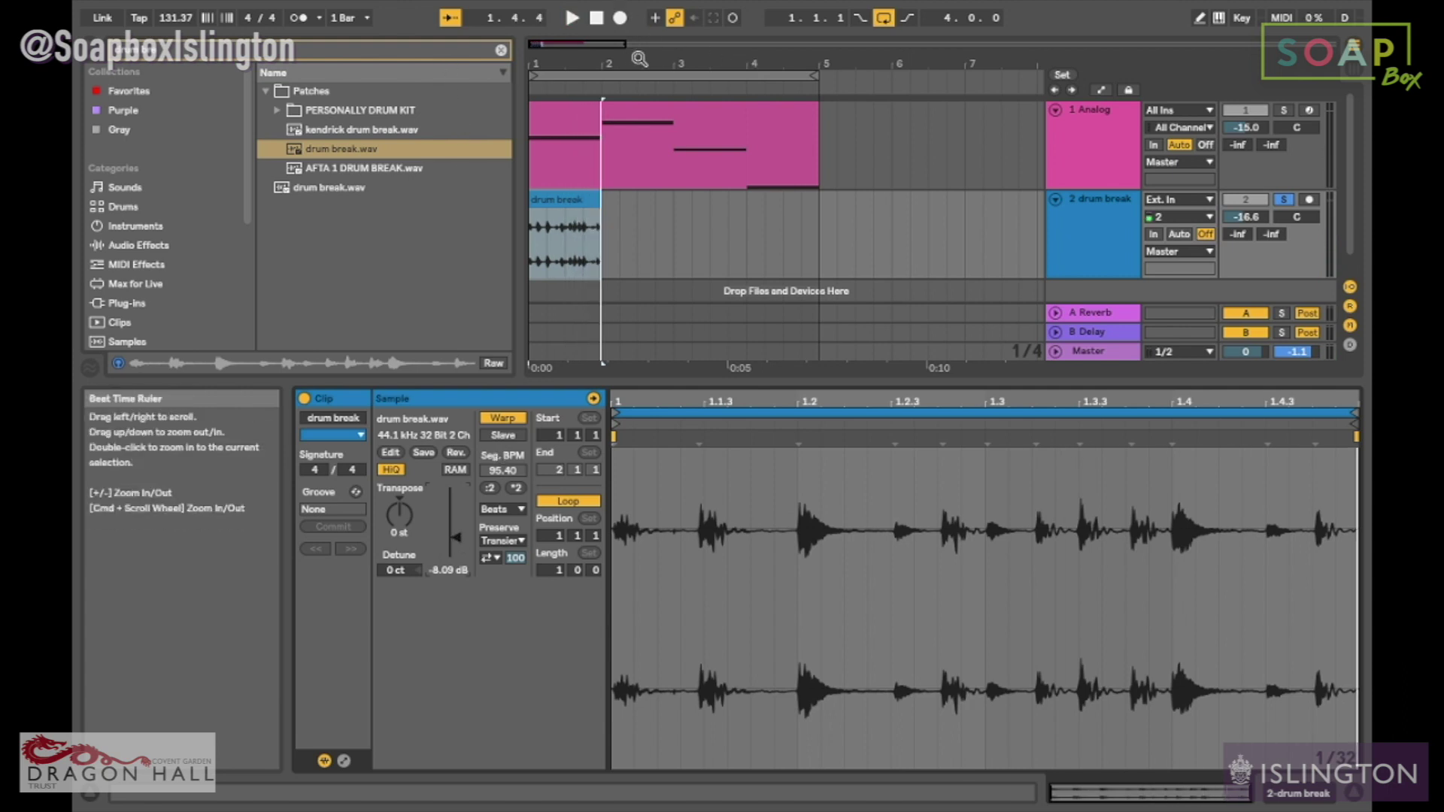
Step: Turn on the metronome and play the drum break against it
click(298, 18)
key(space)
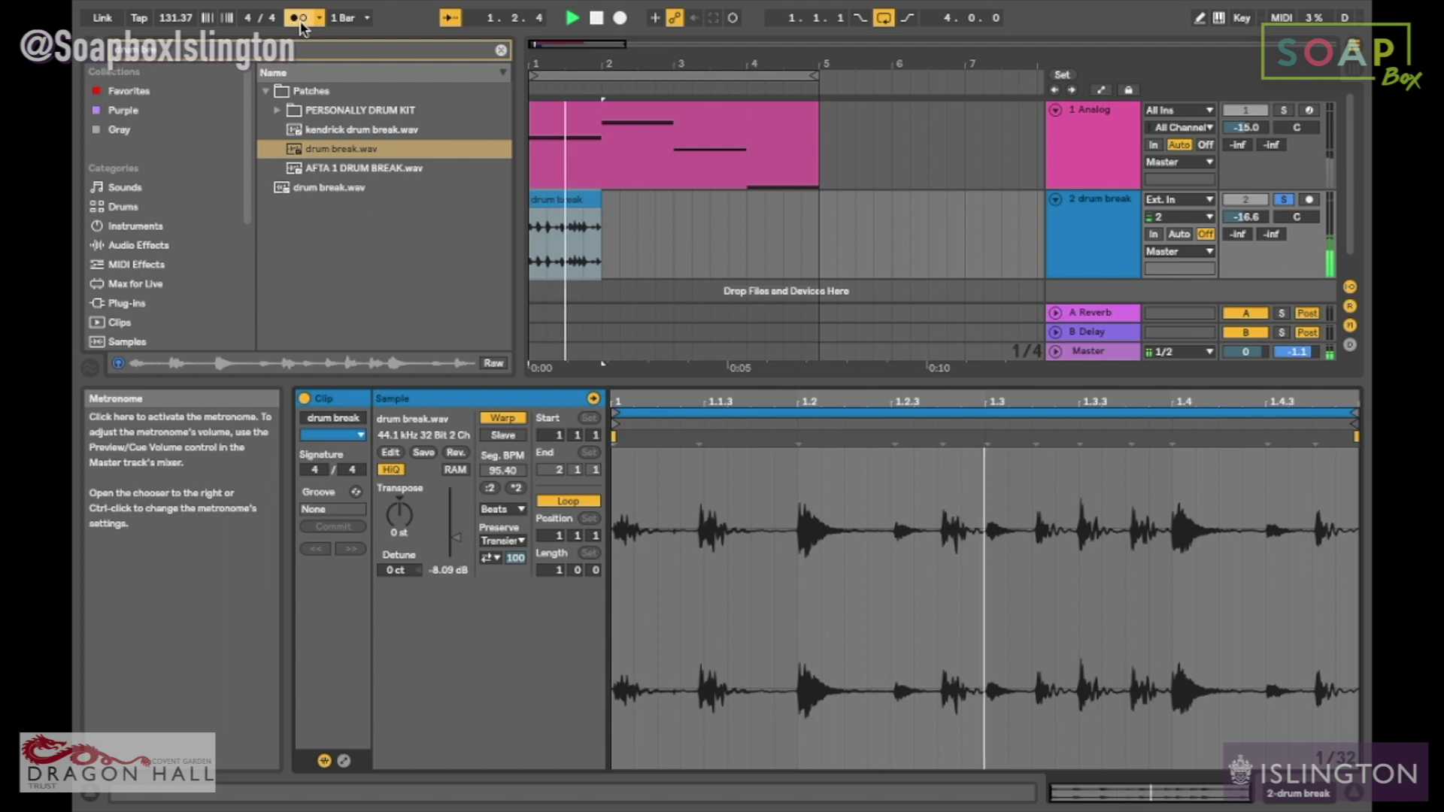
key(space)
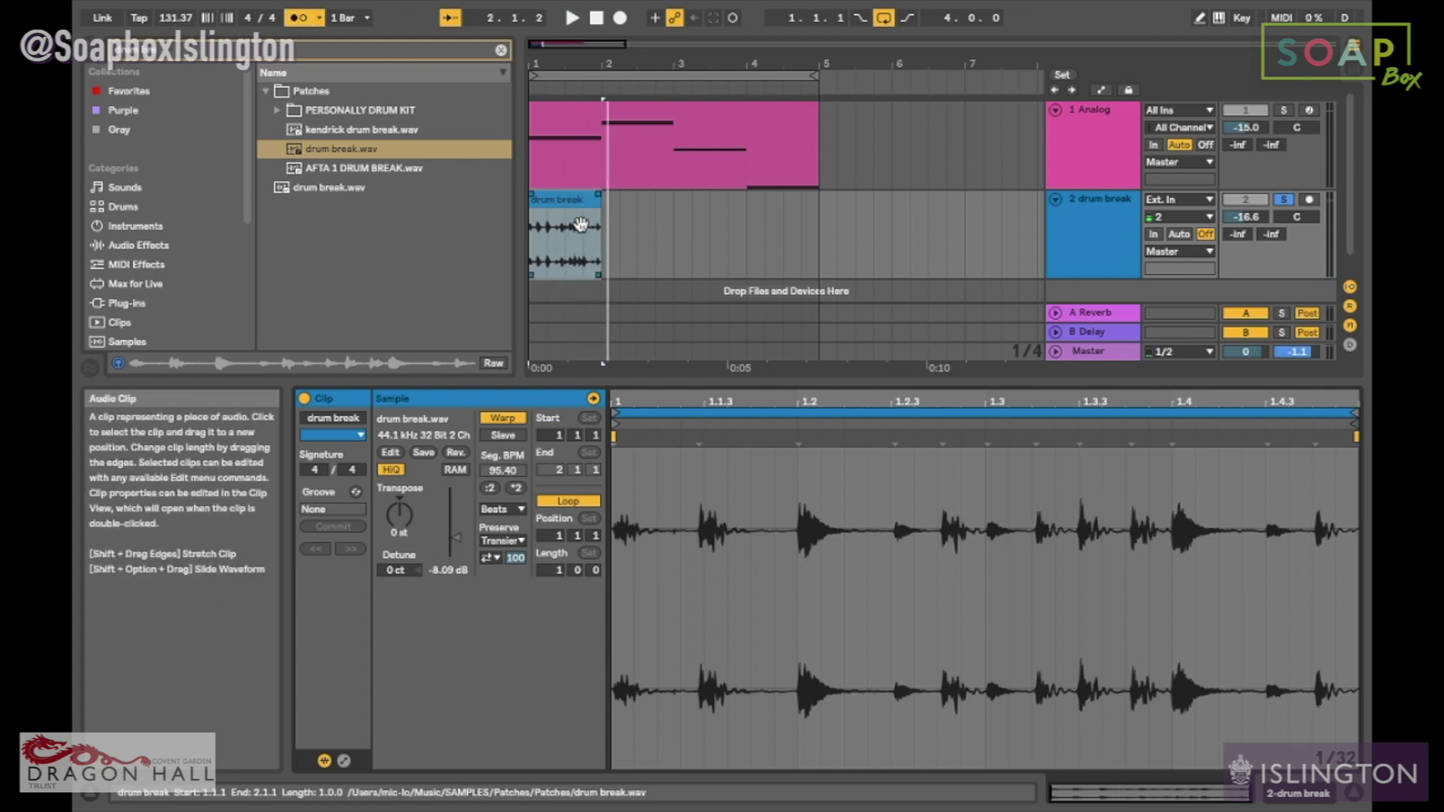
Step: Set the drum break clip's gain to -2.13 dB and its track volume to -7.7 dB while auditioning it
drag(456, 536, 455, 532)
key(space)
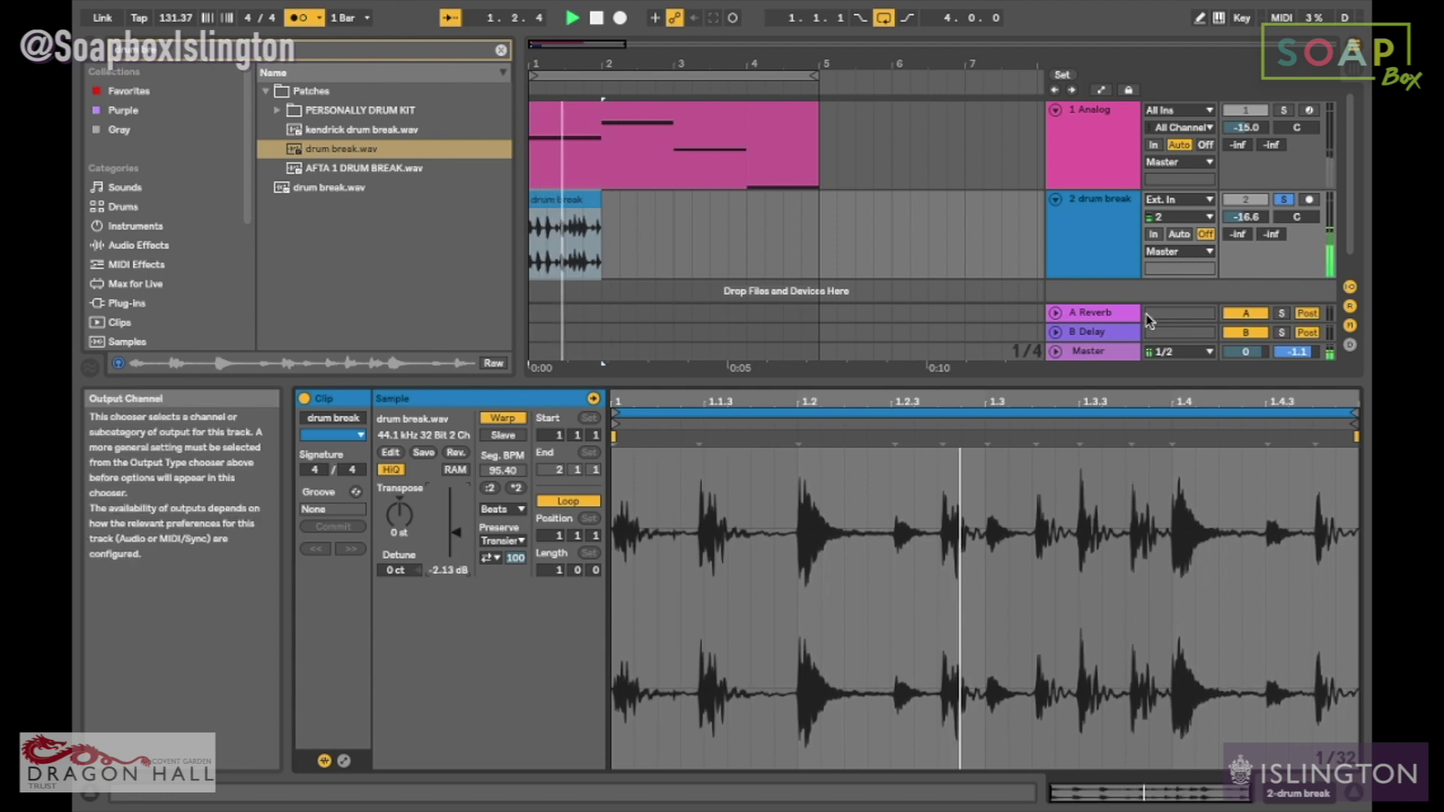
mouse_move(1247, 217)
mouse_down()
mouse_move(1246, 191)
mouse_move(1247, 218)
mouse_up()
key(space)
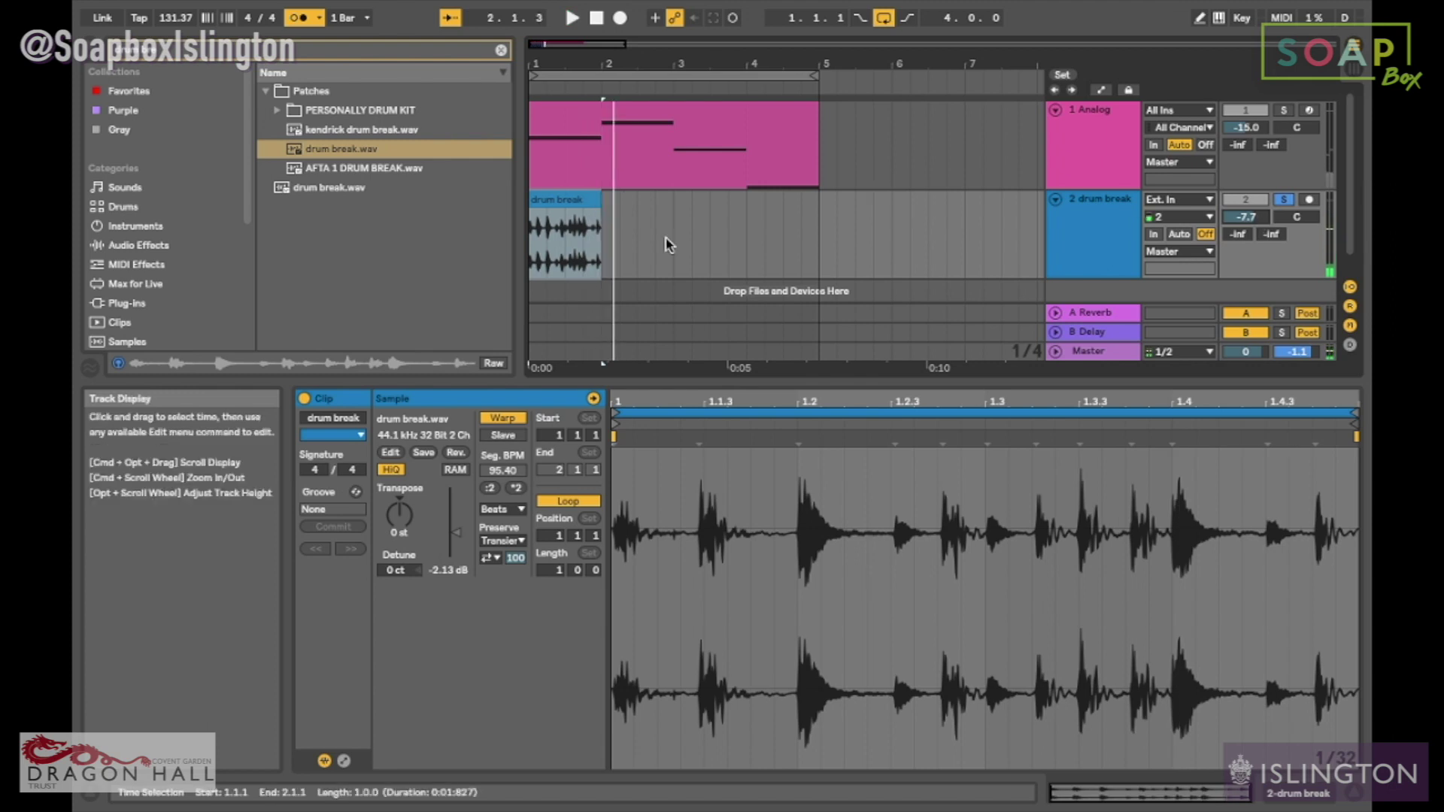
Step: Freeze and flatten the drum break track
click(587, 206)
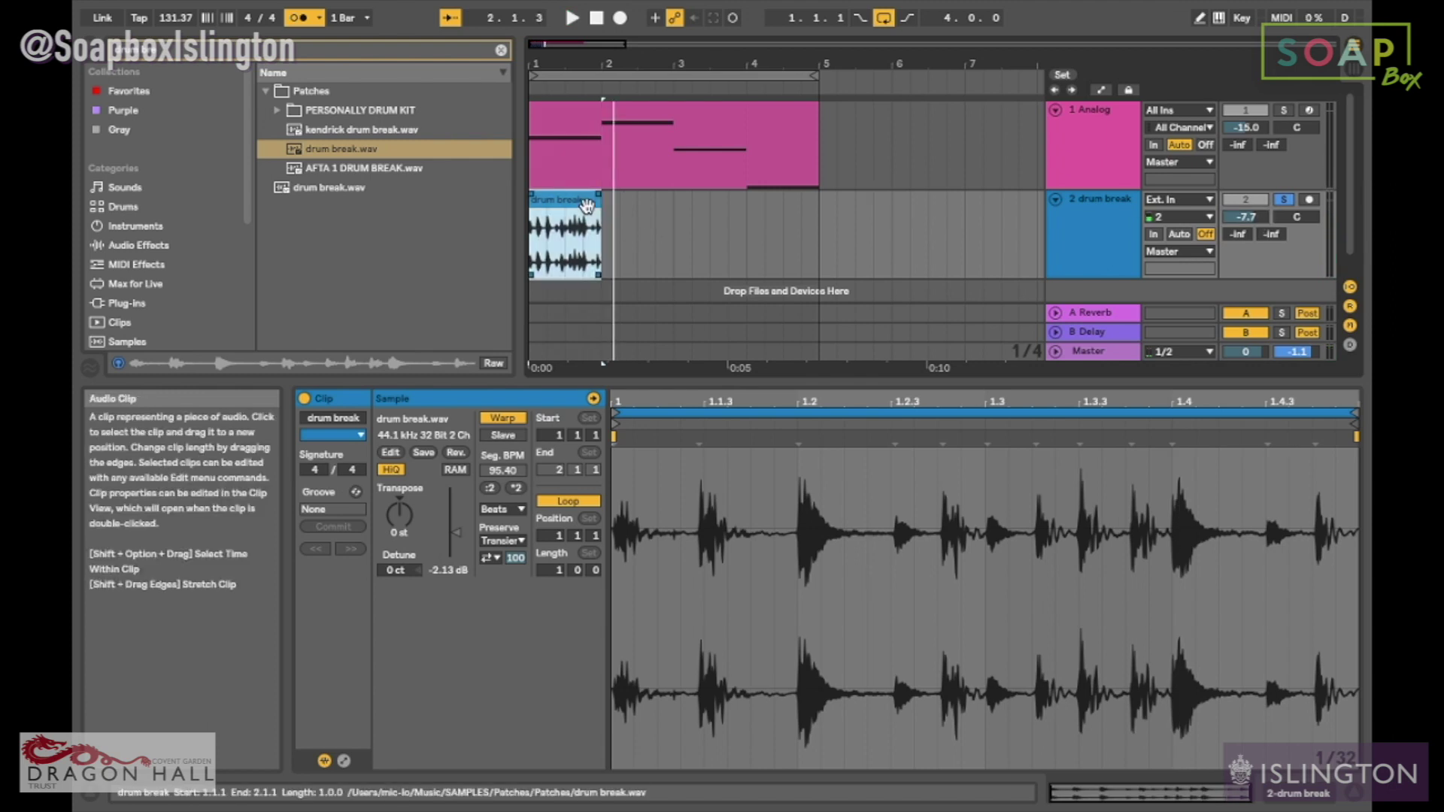
right_click(588, 206)
click(1081, 219)
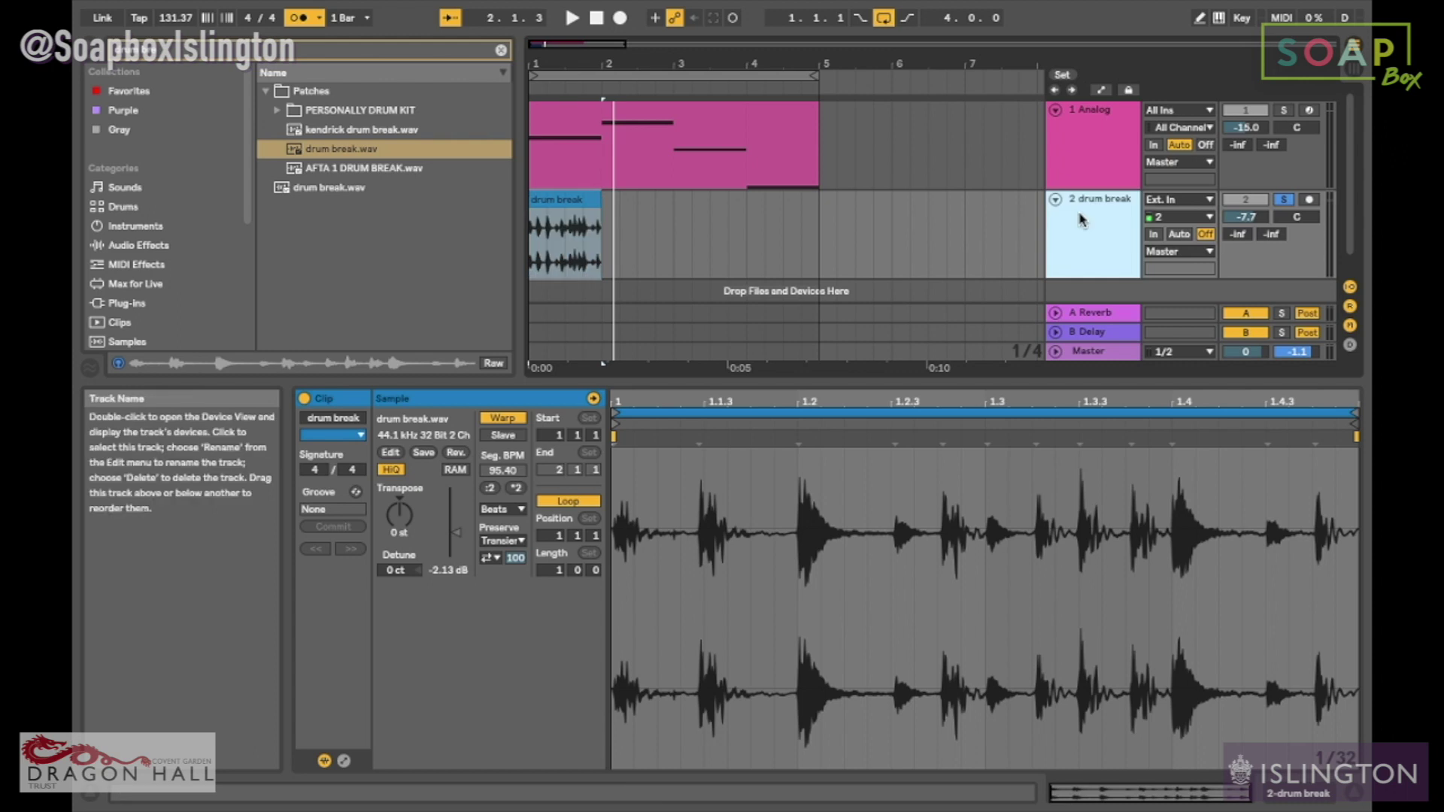
right_click(1081, 219)
click(1116, 338)
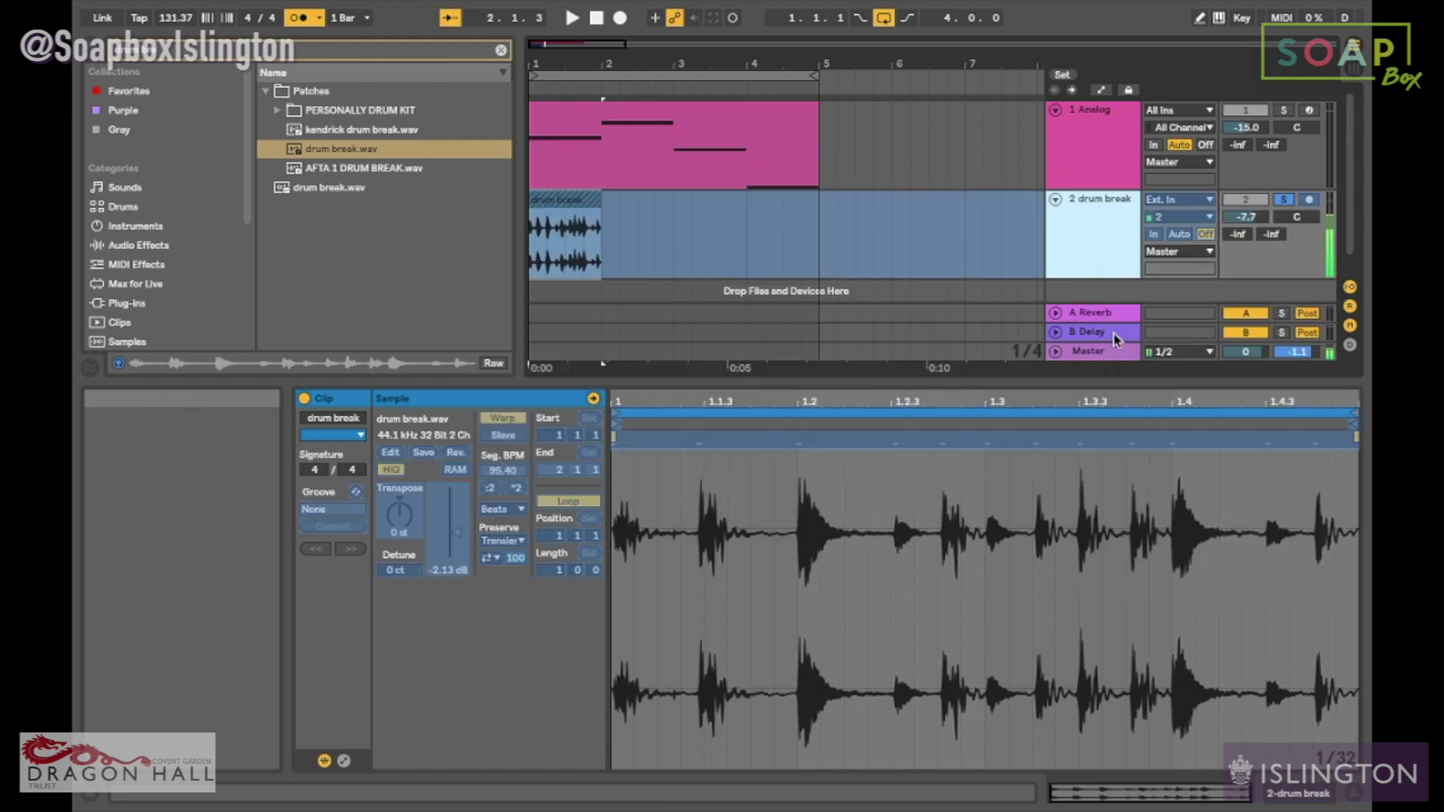
right_click(1095, 255)
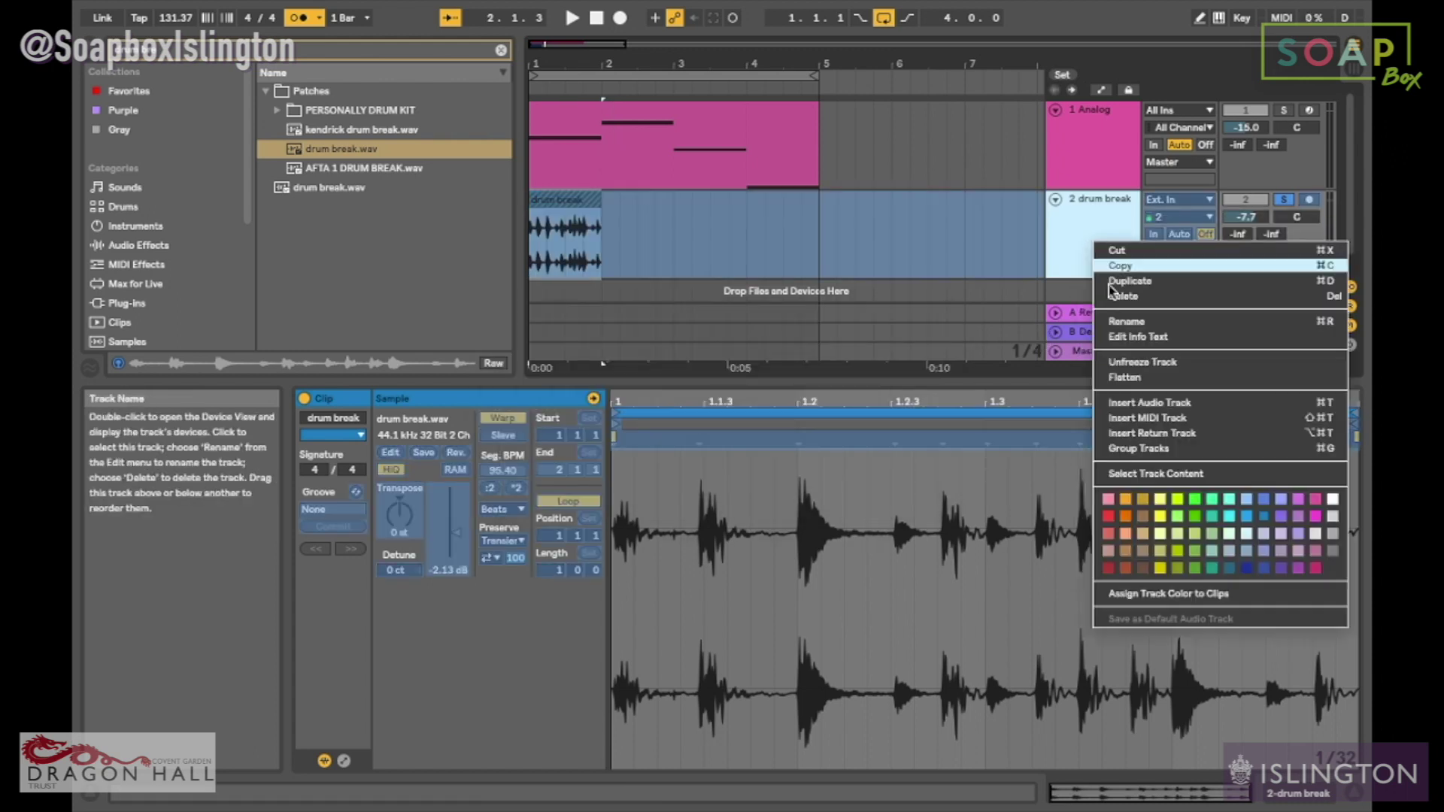
click(1124, 378)
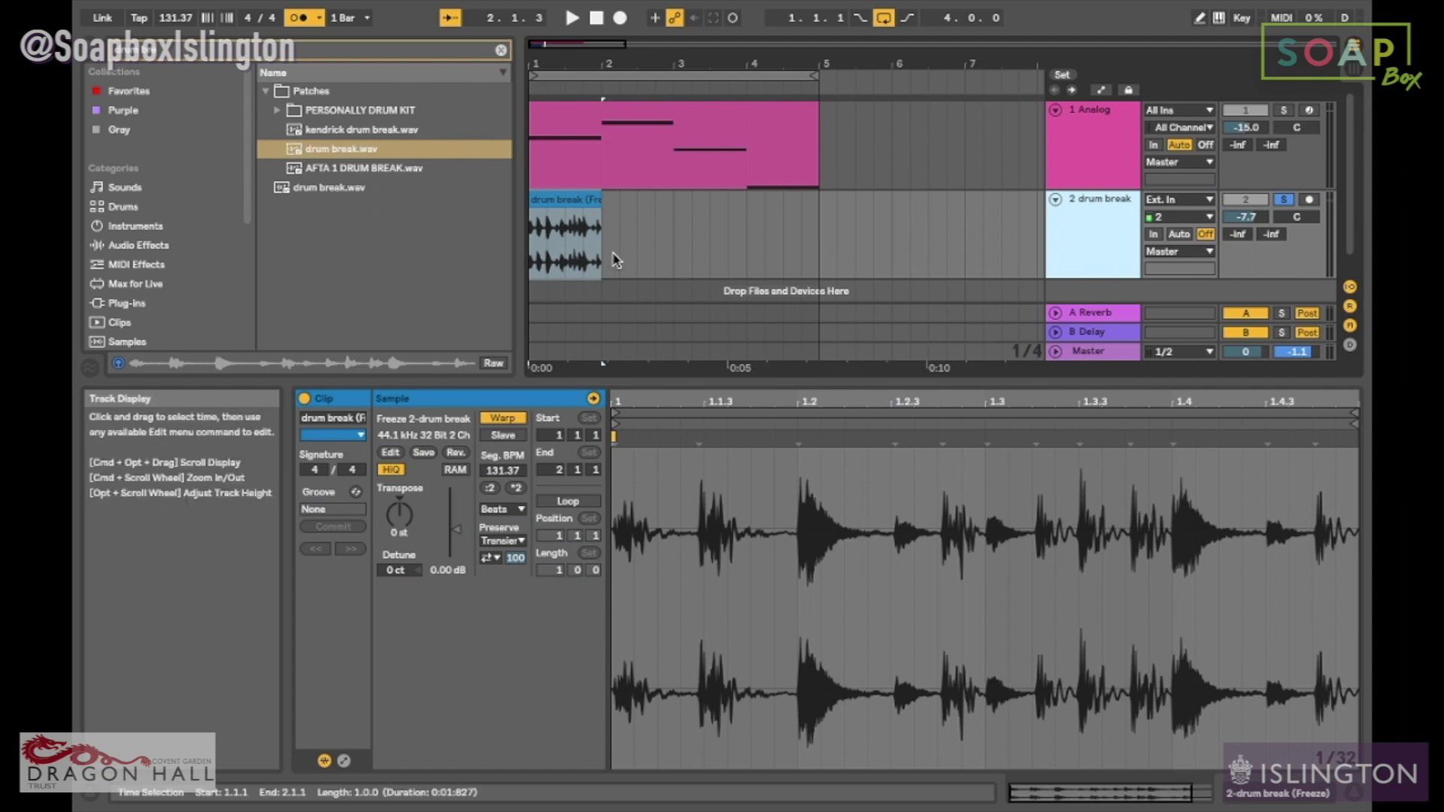
Step: Duplicate the Analog MIDI track and take the drum break track out of solo
click(1059, 140)
right_click(1059, 139)
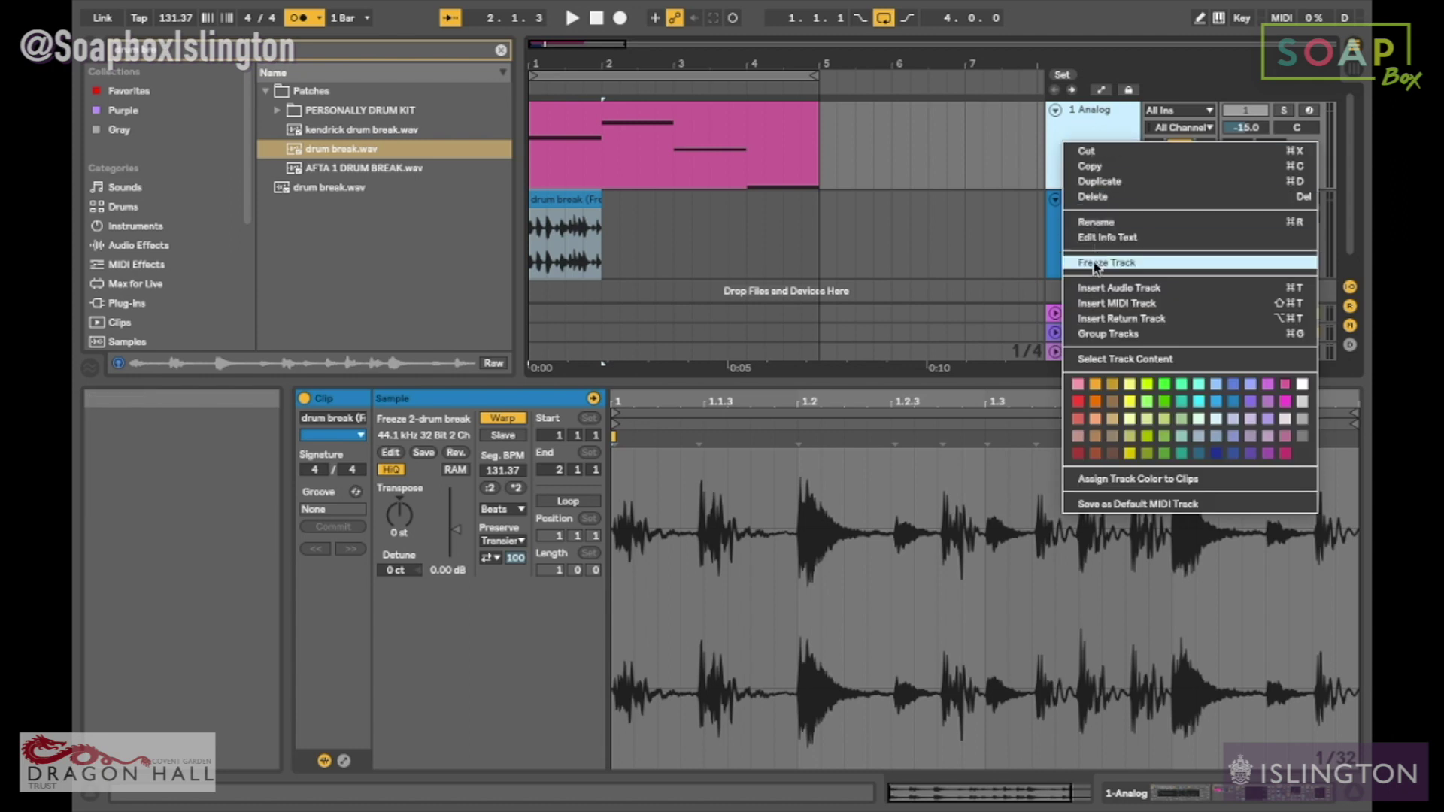
key(Escape)
right_click(1065, 164)
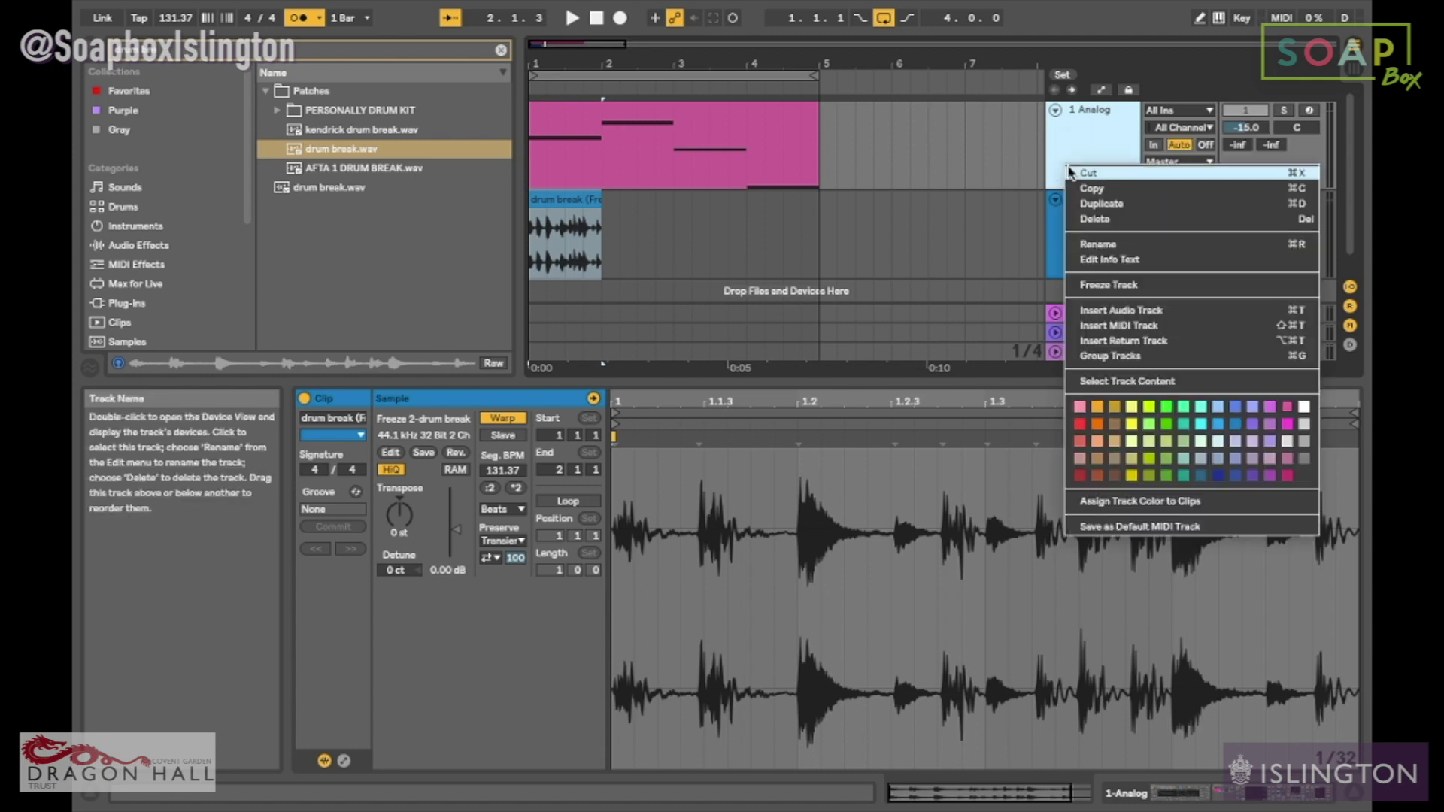
click(1102, 205)
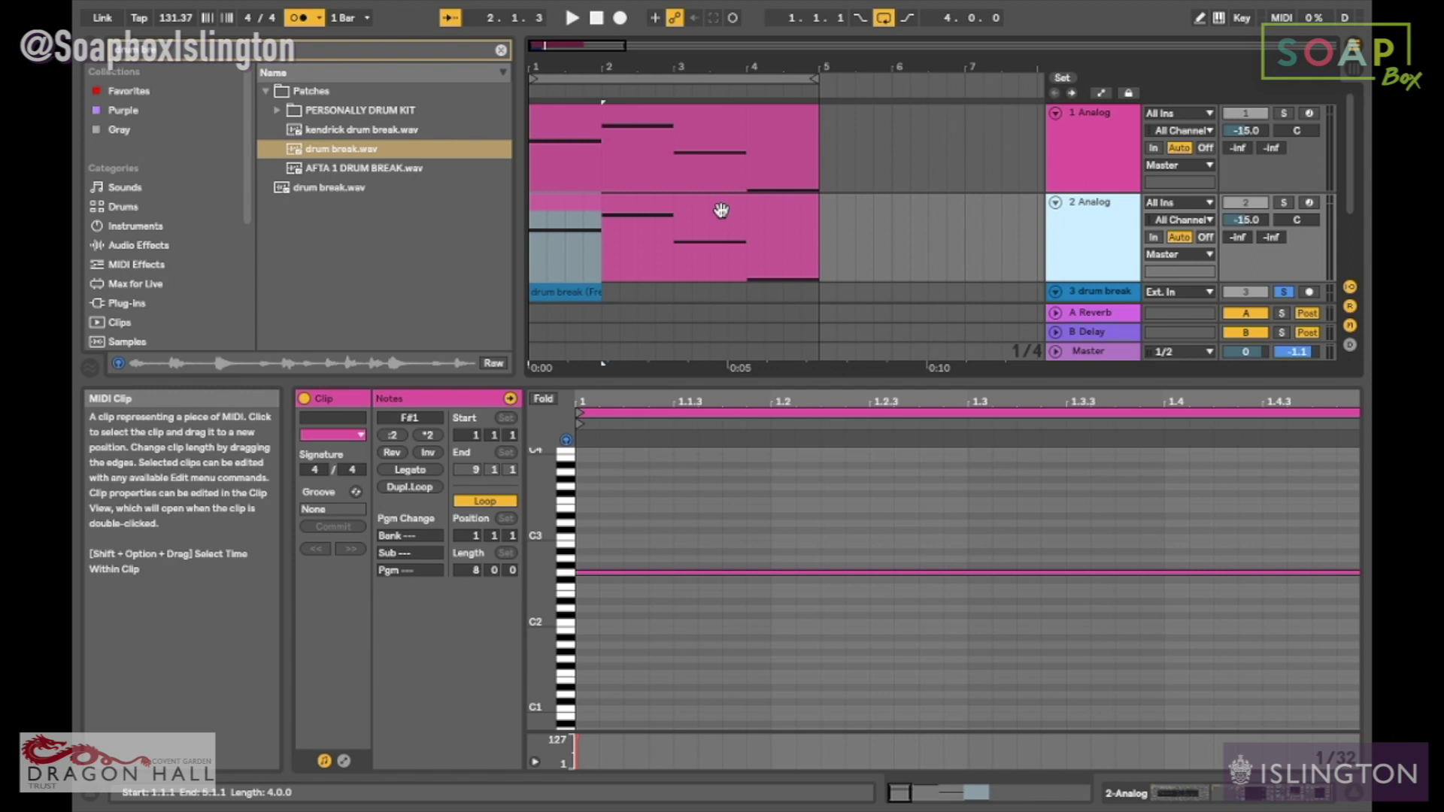
click(765, 168)
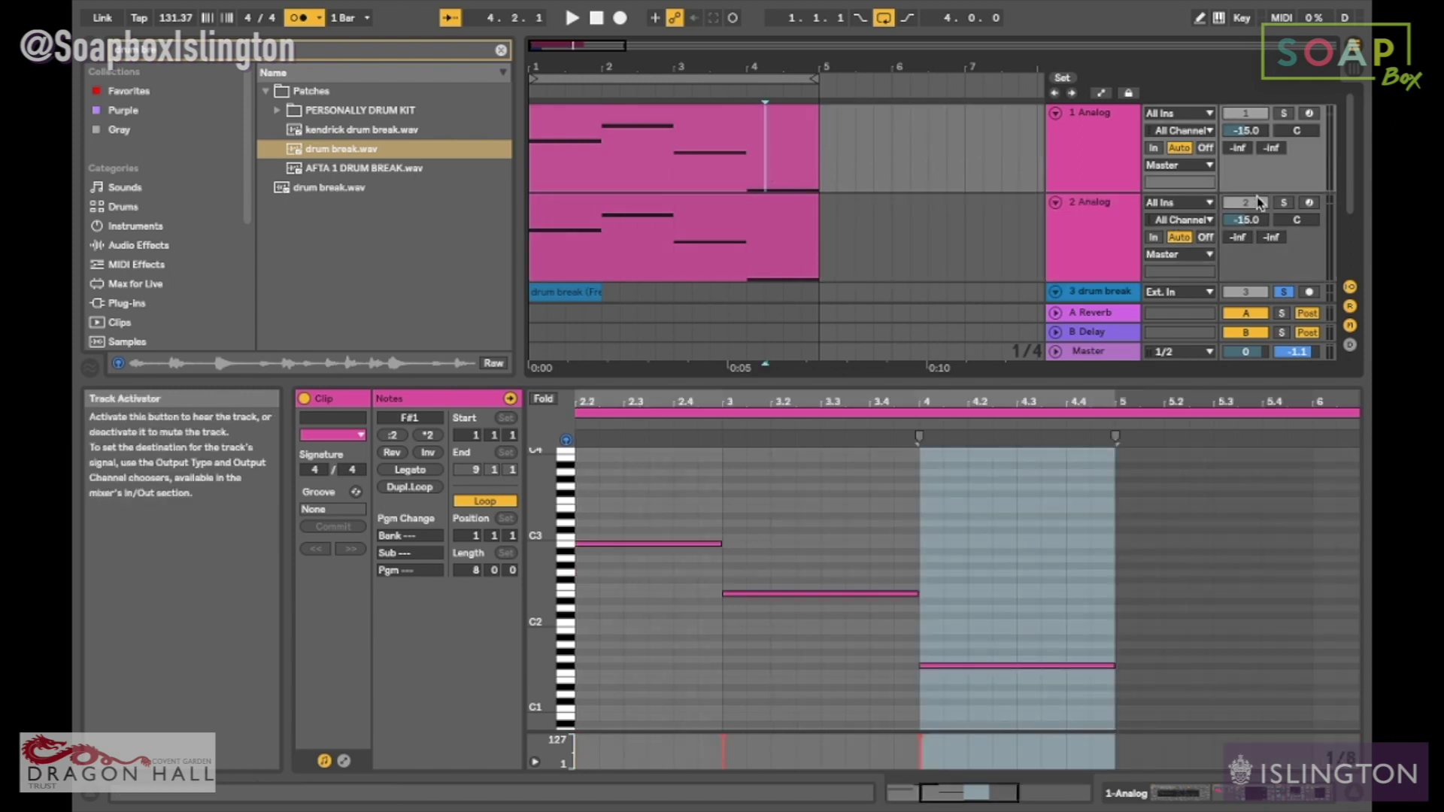
click(1285, 292)
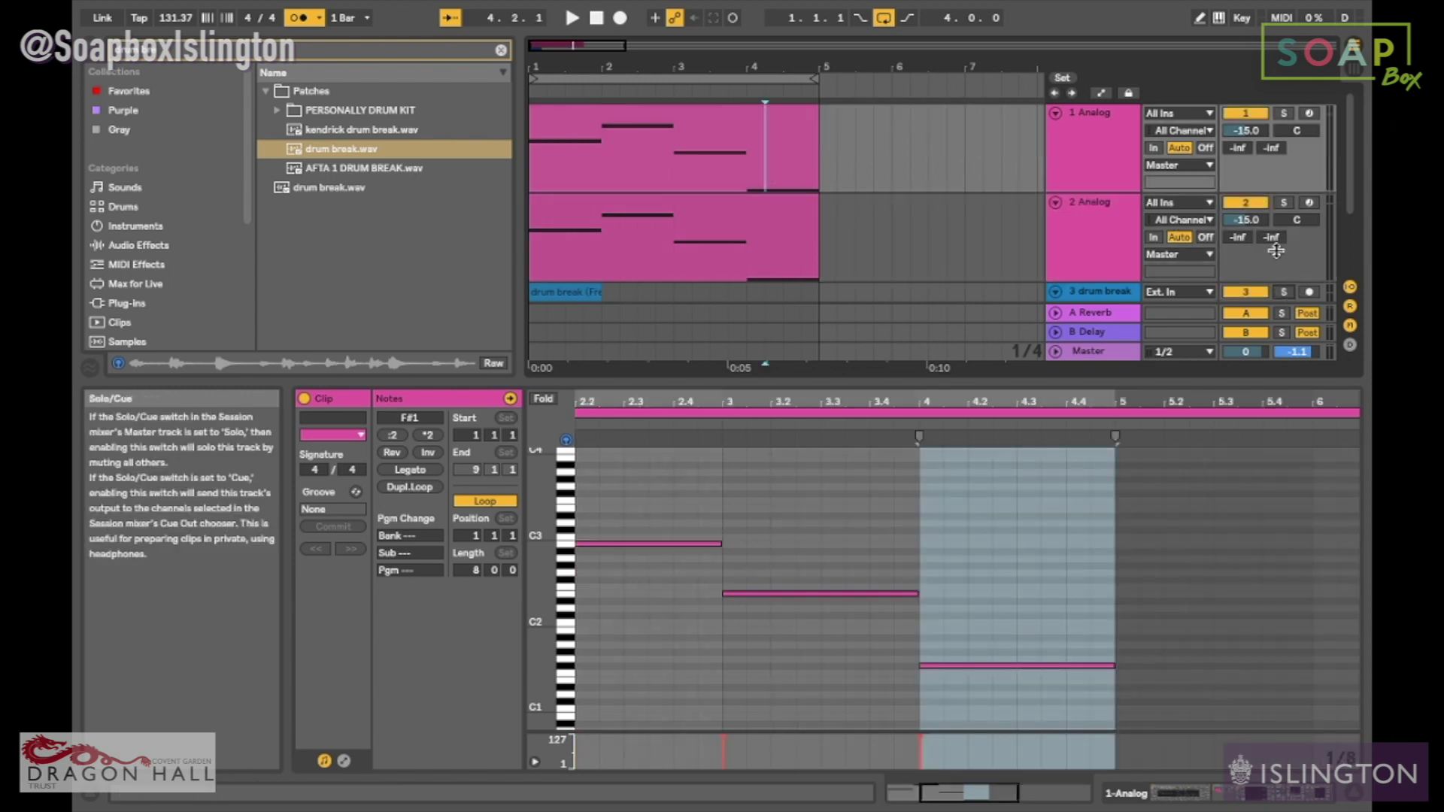
Step: Rename the first Analog track to "bass"
click(1077, 139)
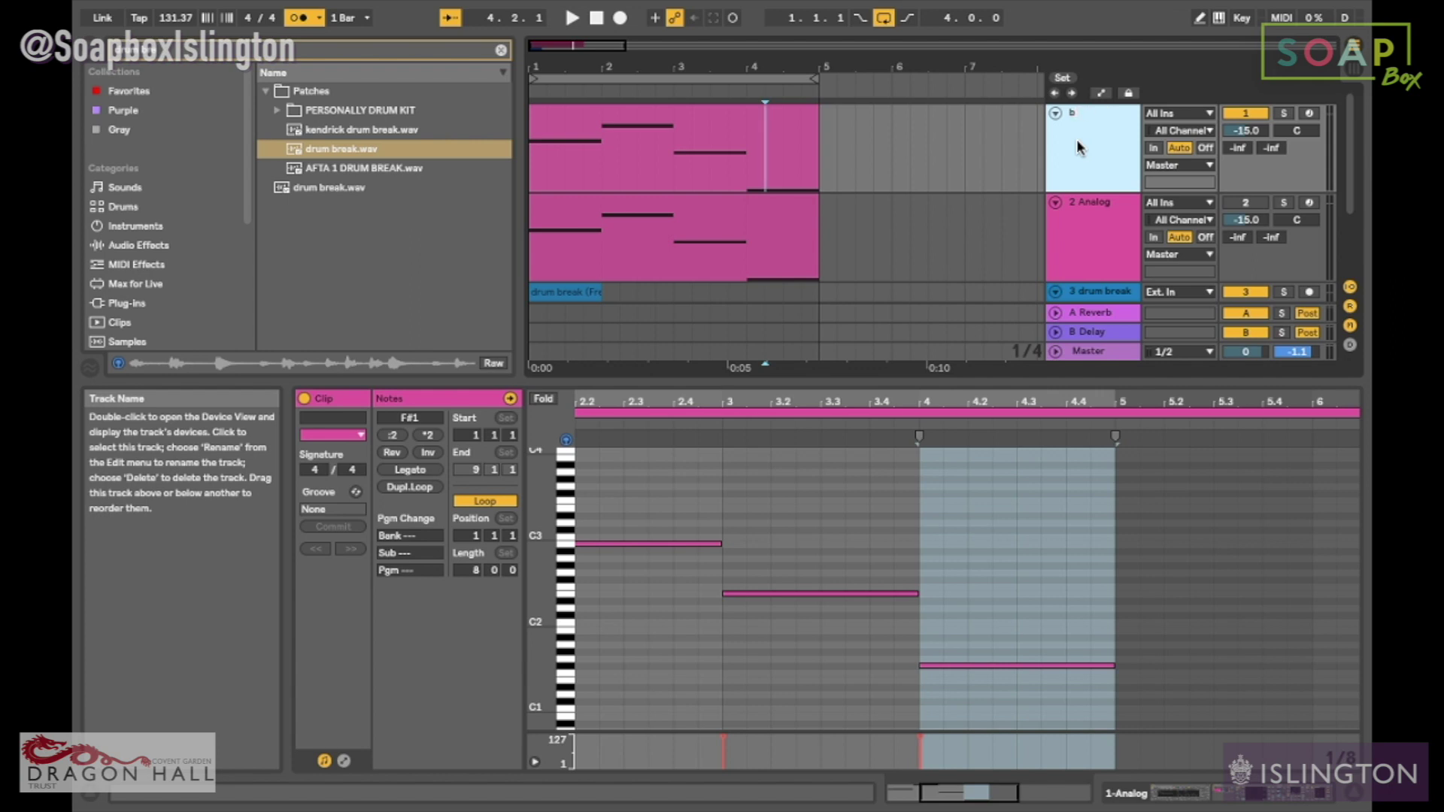
text(bass)
key(Return)
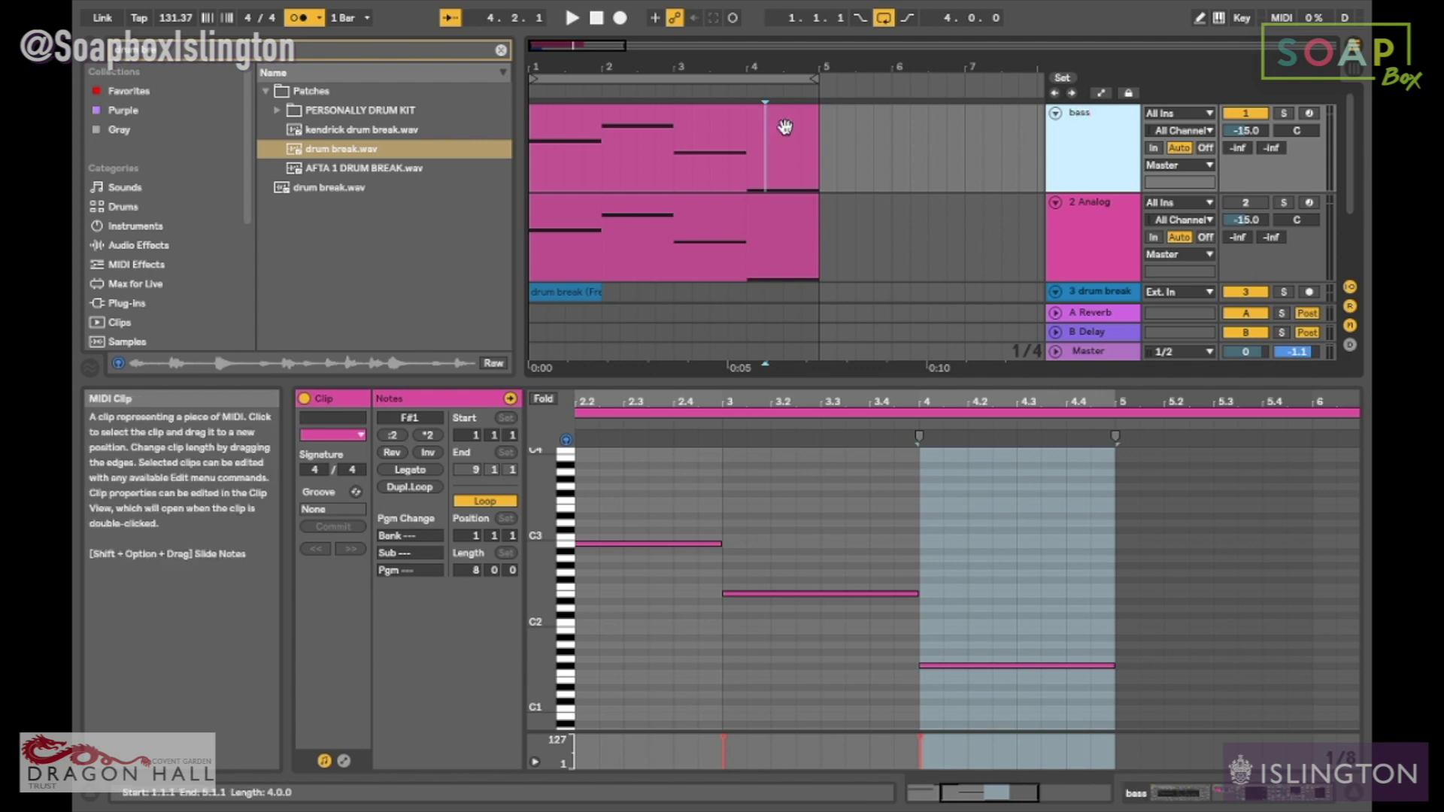
Step: Freeze and flatten the bass track into audio
click(756, 154)
click(1081, 163)
right_click(1081, 163)
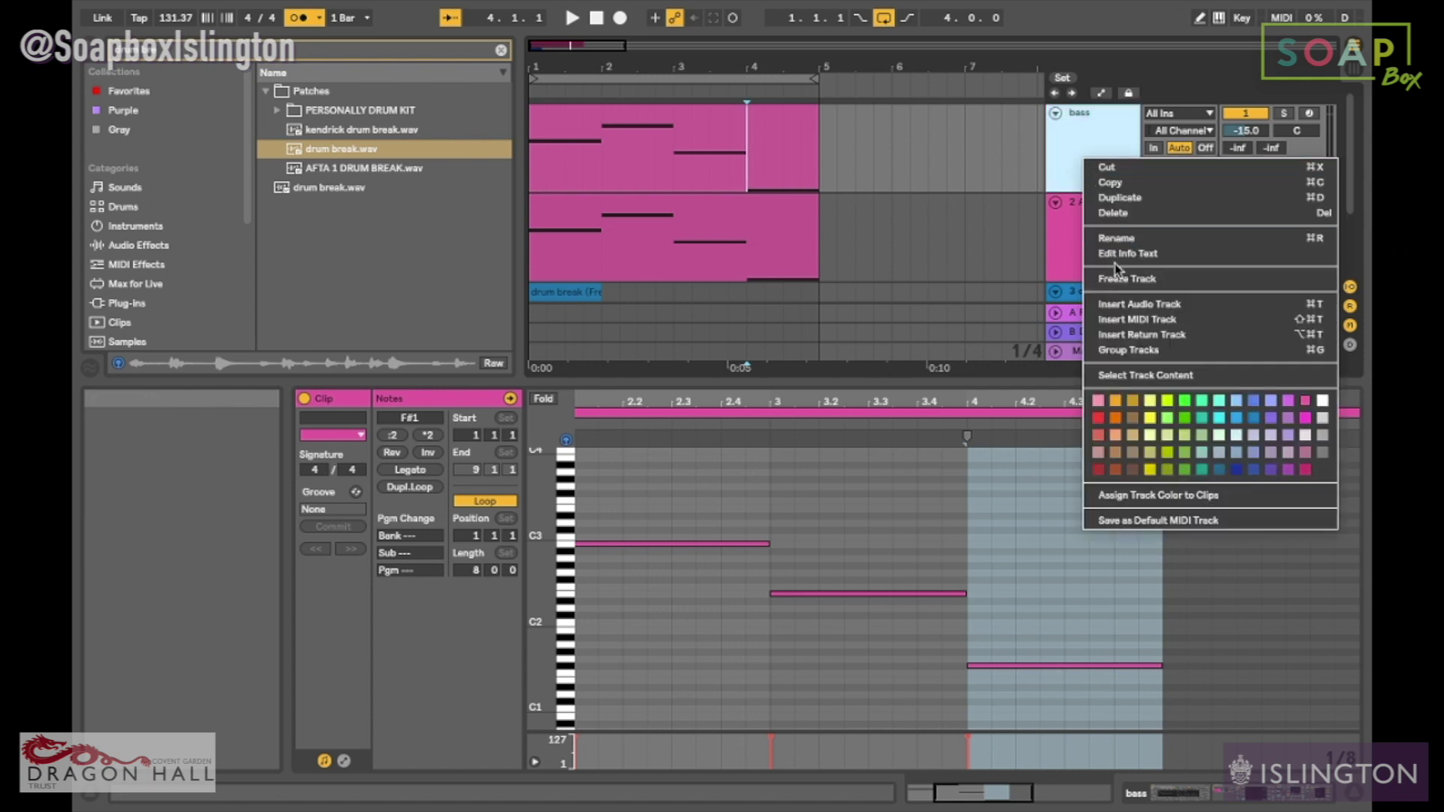
click(1110, 278)
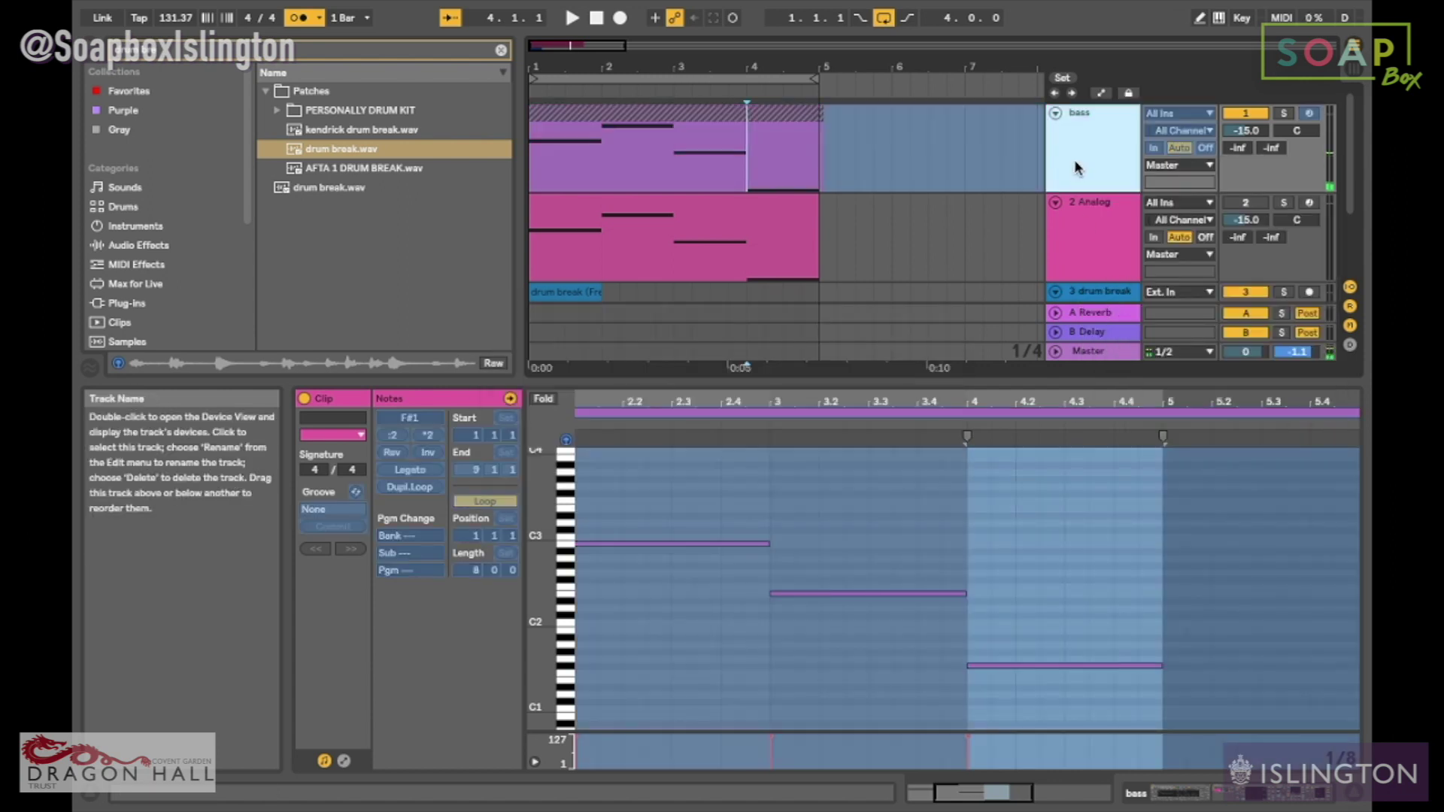
right_click(1077, 165)
click(1110, 299)
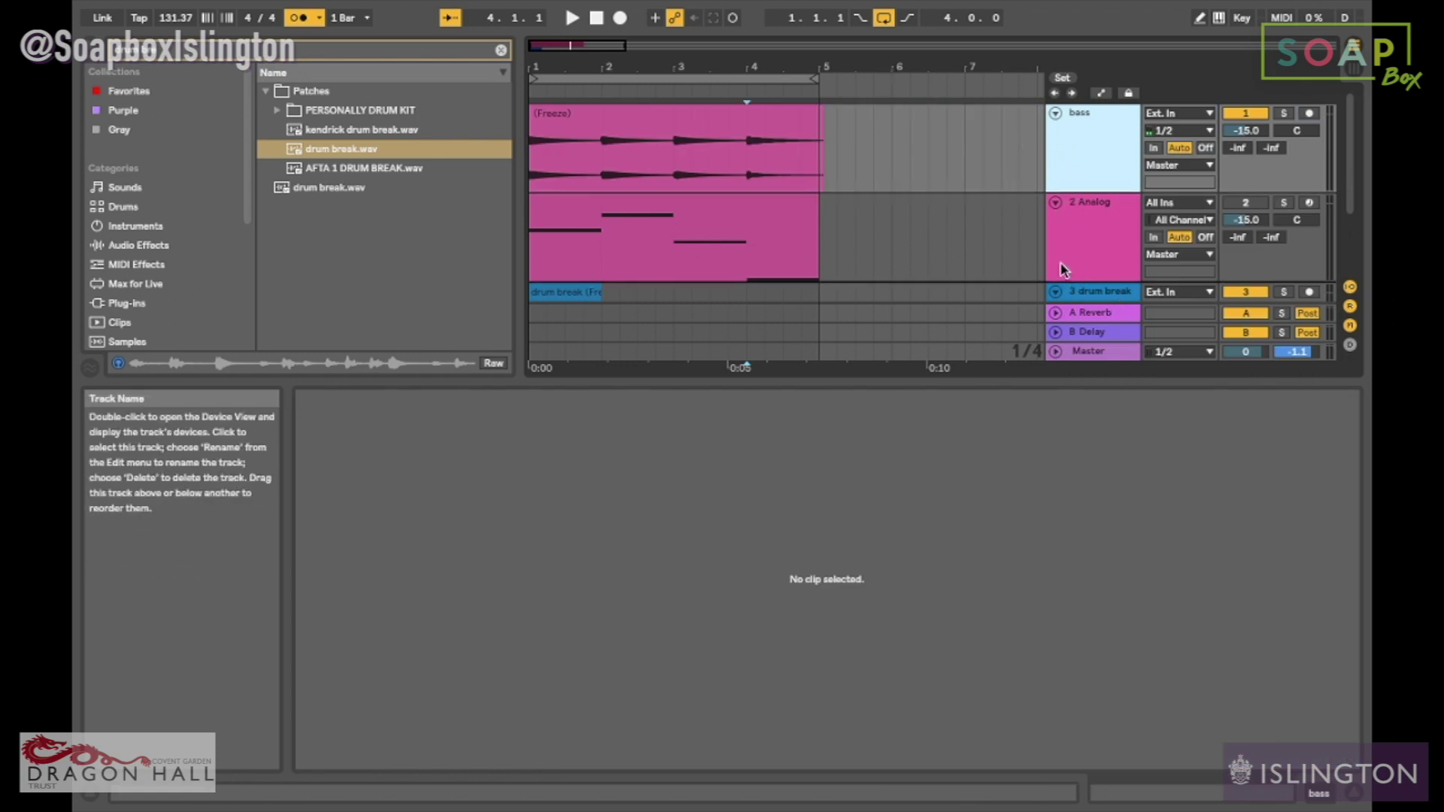
Step: Place the deactivated Analog track above the flattened bass track and select the drum break clip
click(709, 226)
key(Delete)
click(566, 218)
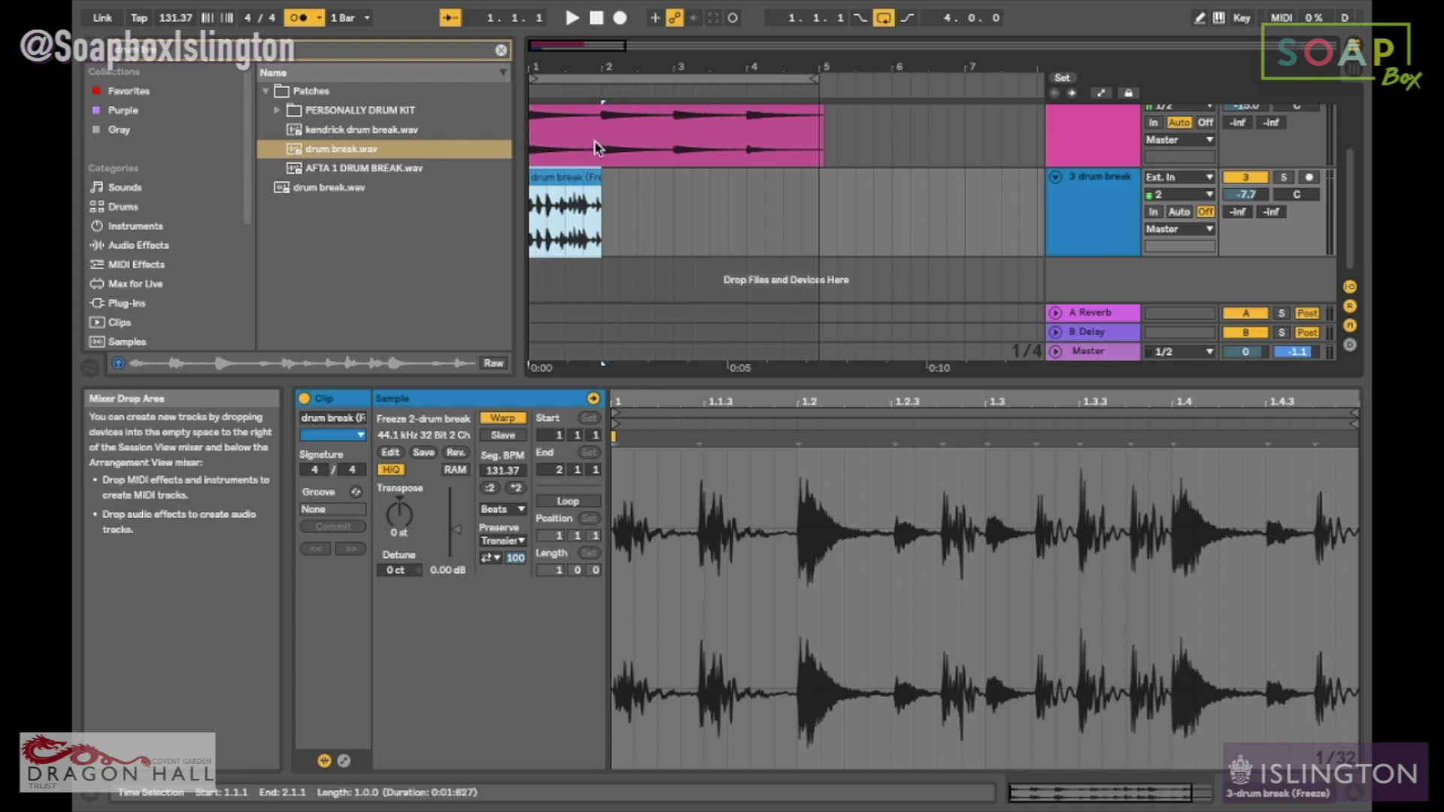
Step: Create a new Simpler track with the frozen drum break clip as its sample, in Slice mode
click(170, 226)
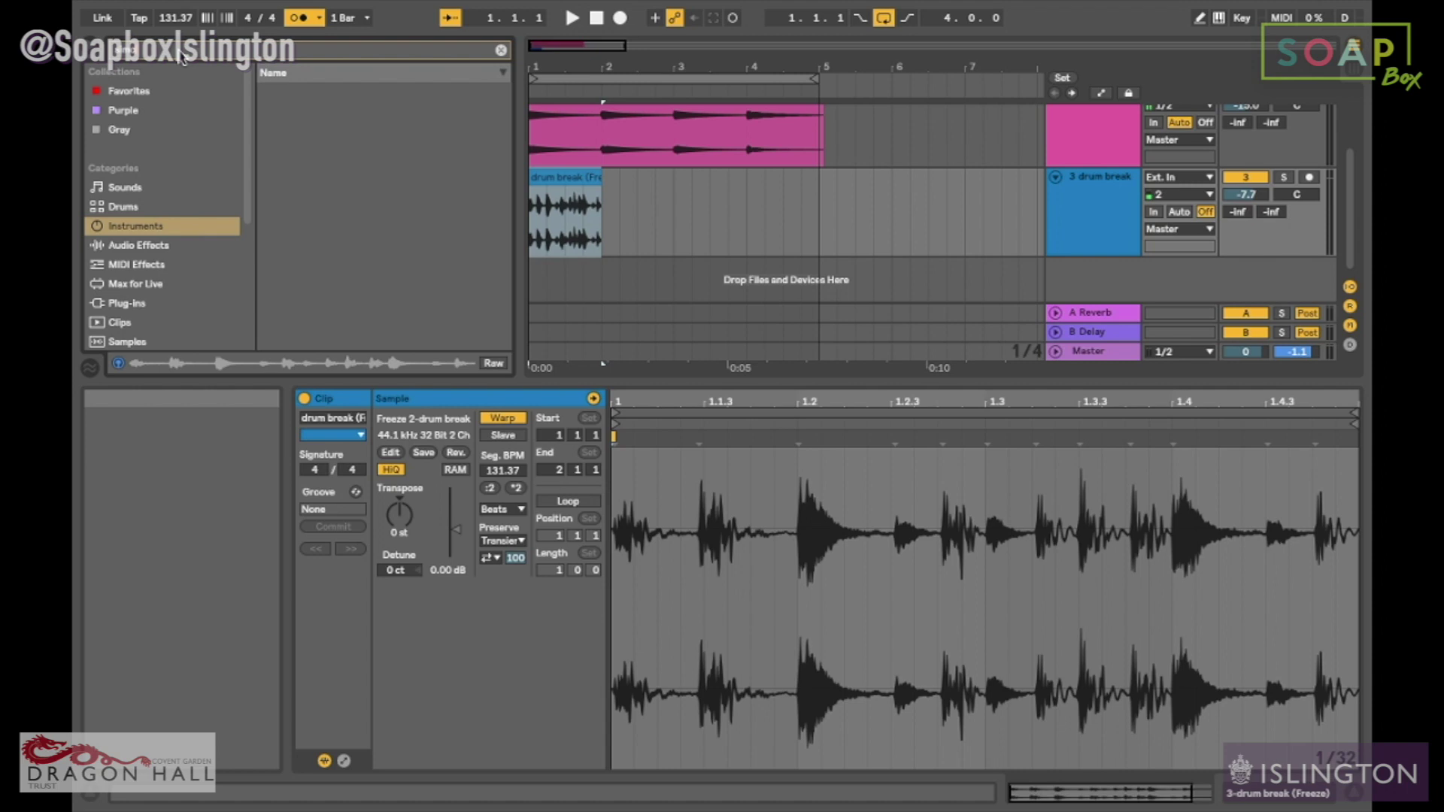
drag(294, 112, 1063, 280)
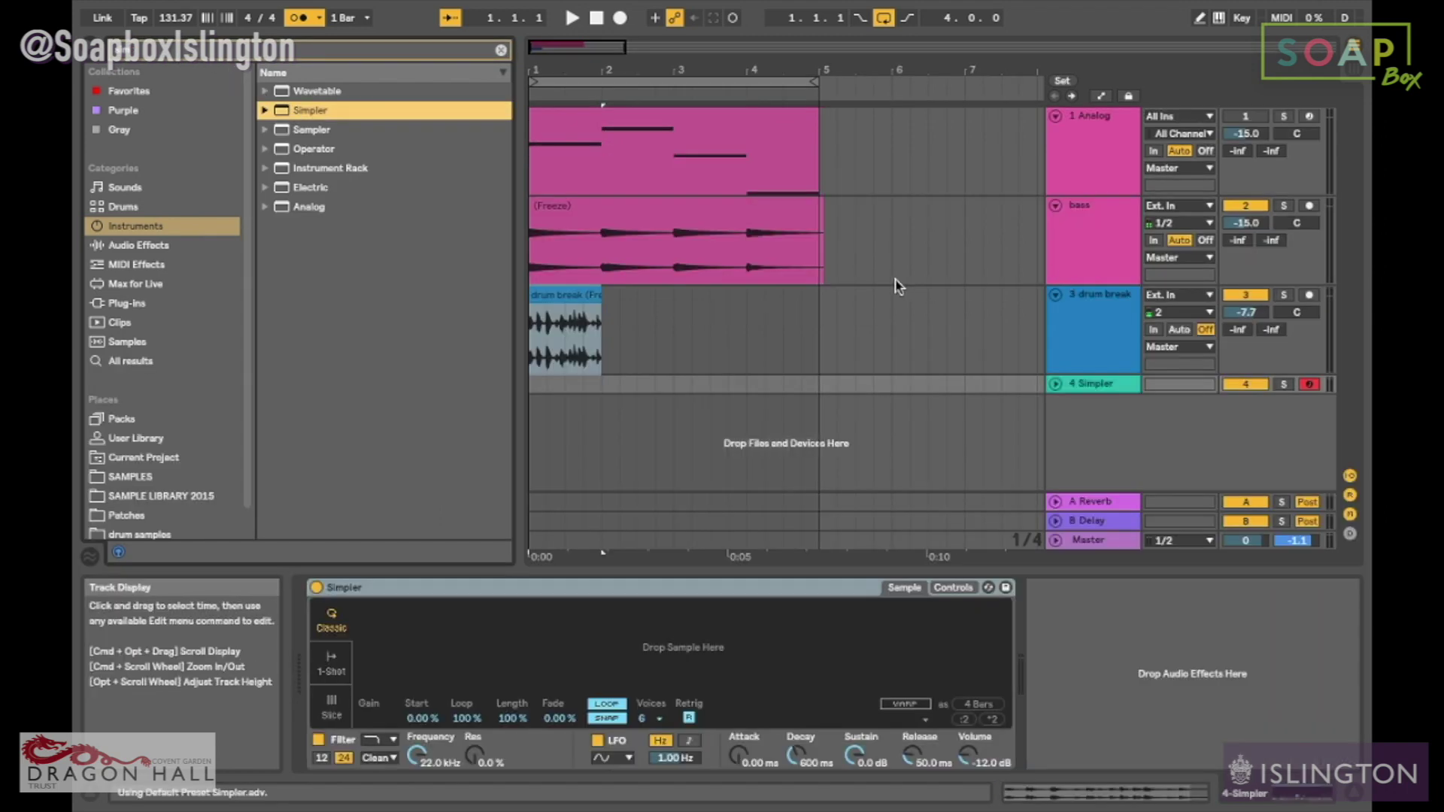
drag(546, 310, 526, 639)
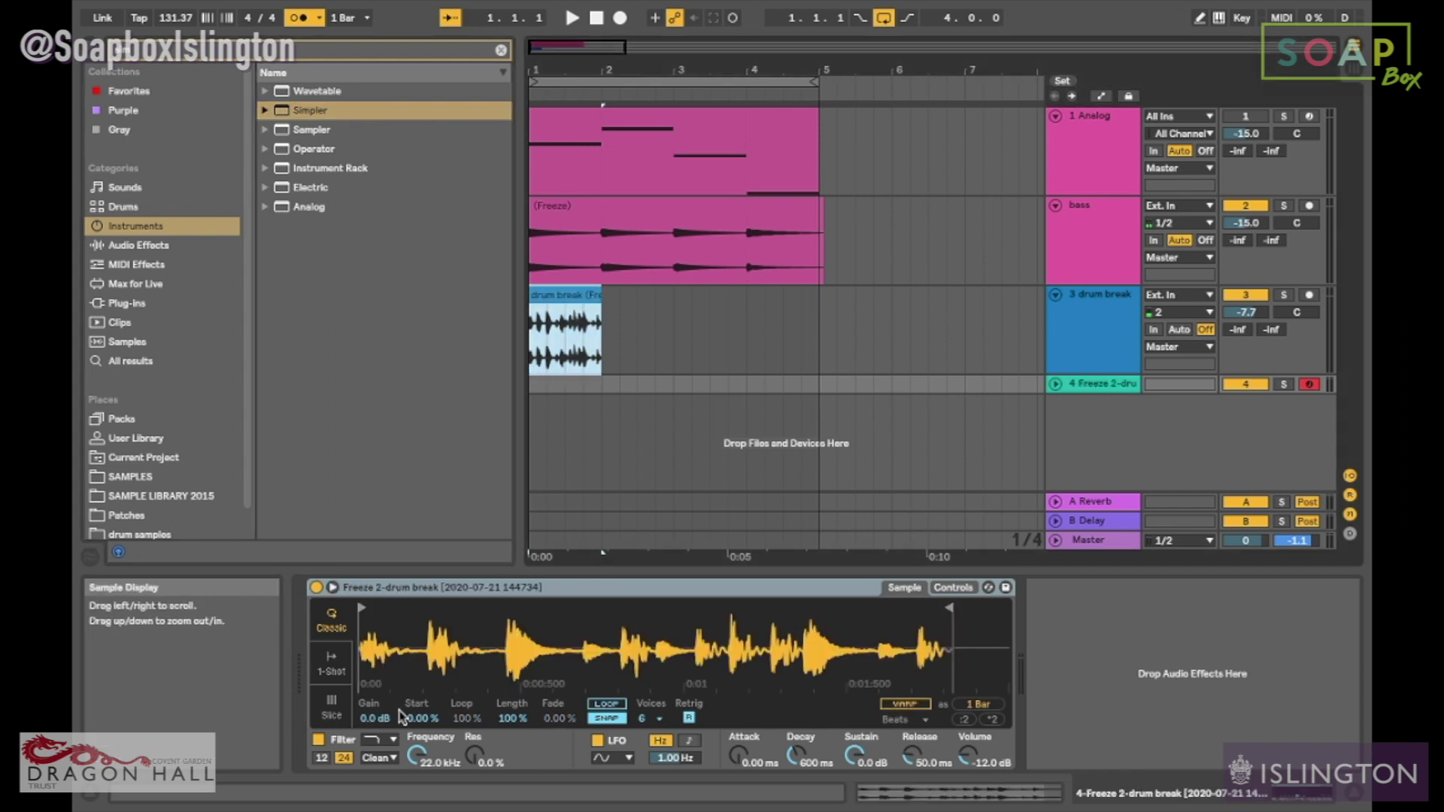
click(331, 707)
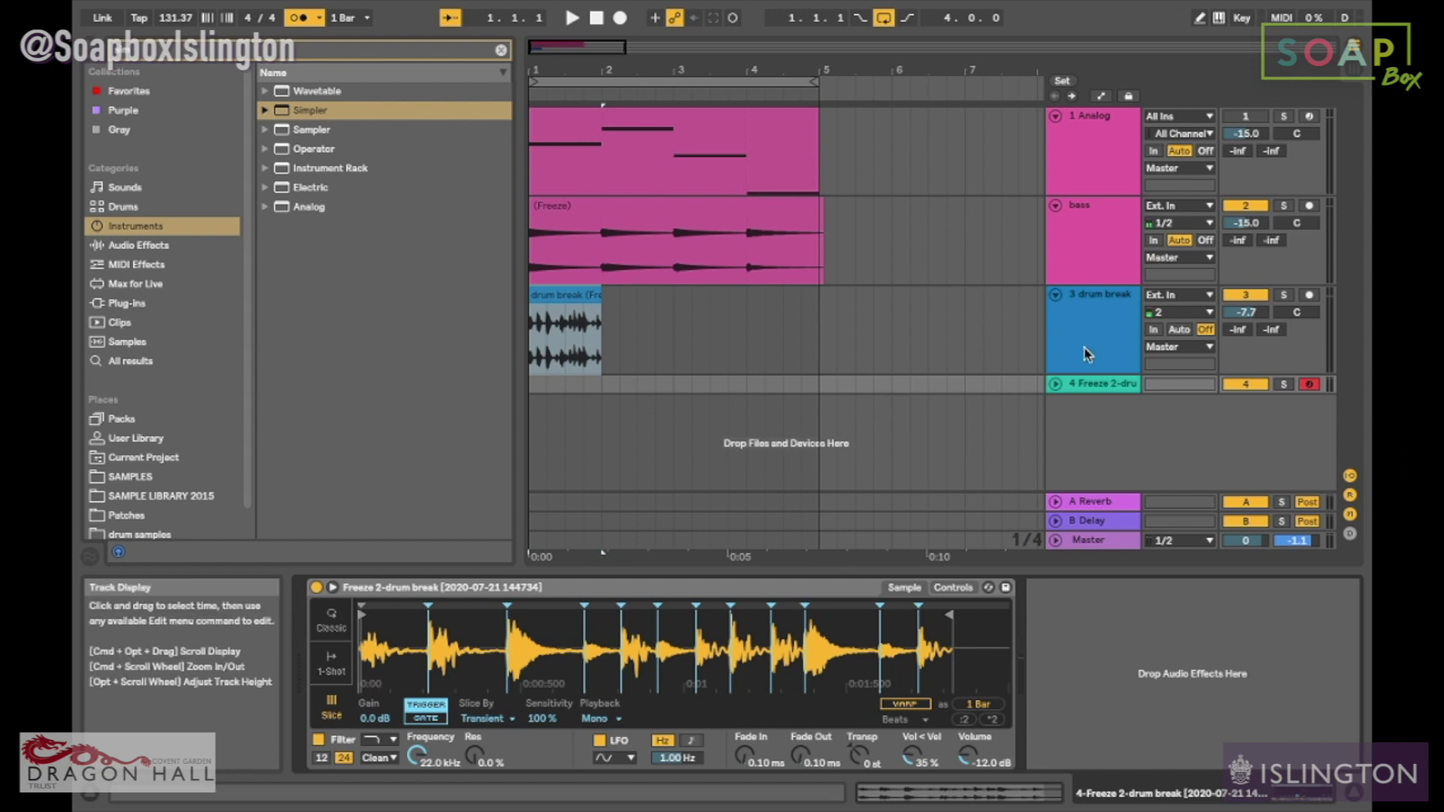
Step: Deactivate the drum break audio track and insert an empty four-bar MIDI clip at bar 1 on the Simpler track
click(1245, 295)
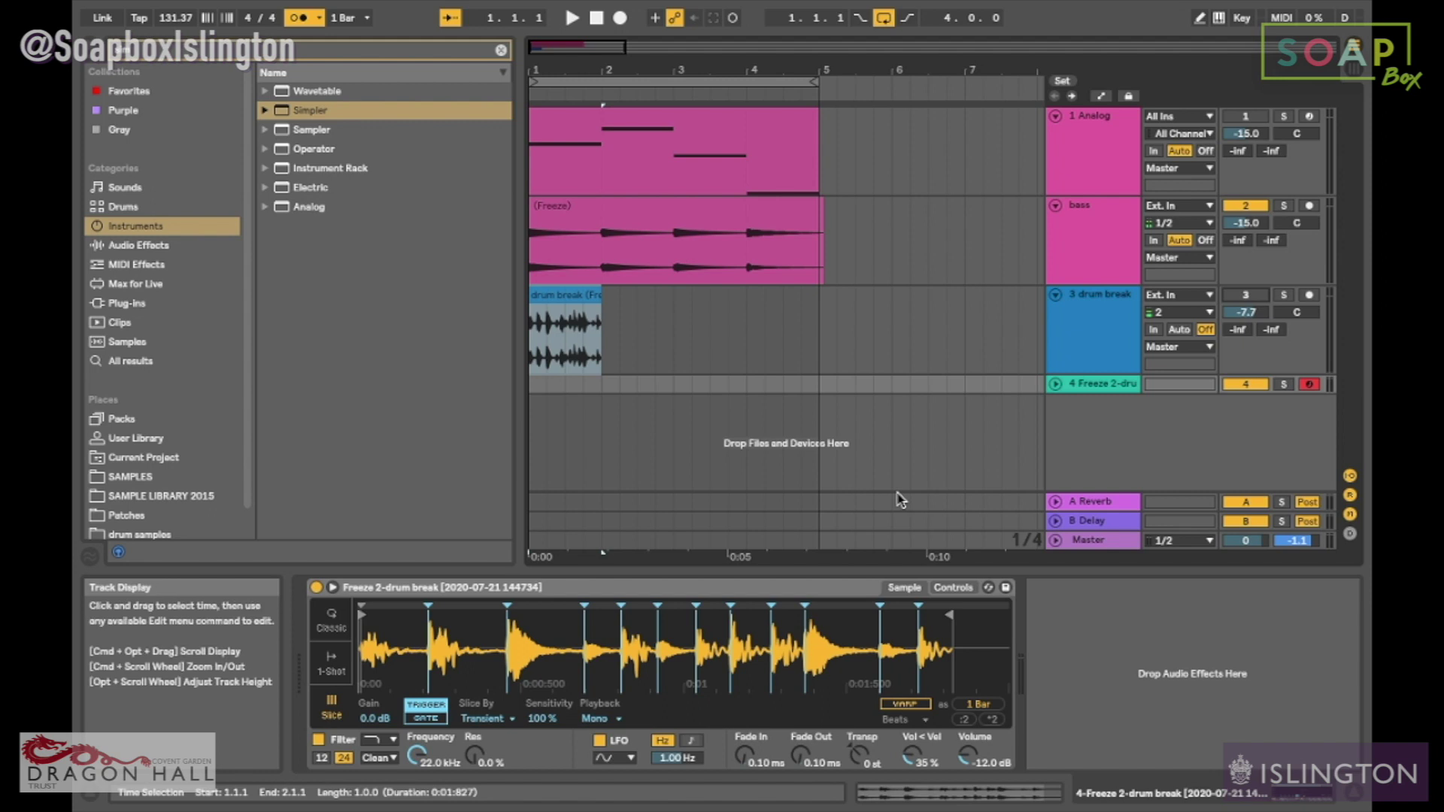
drag(822, 385, 531, 389)
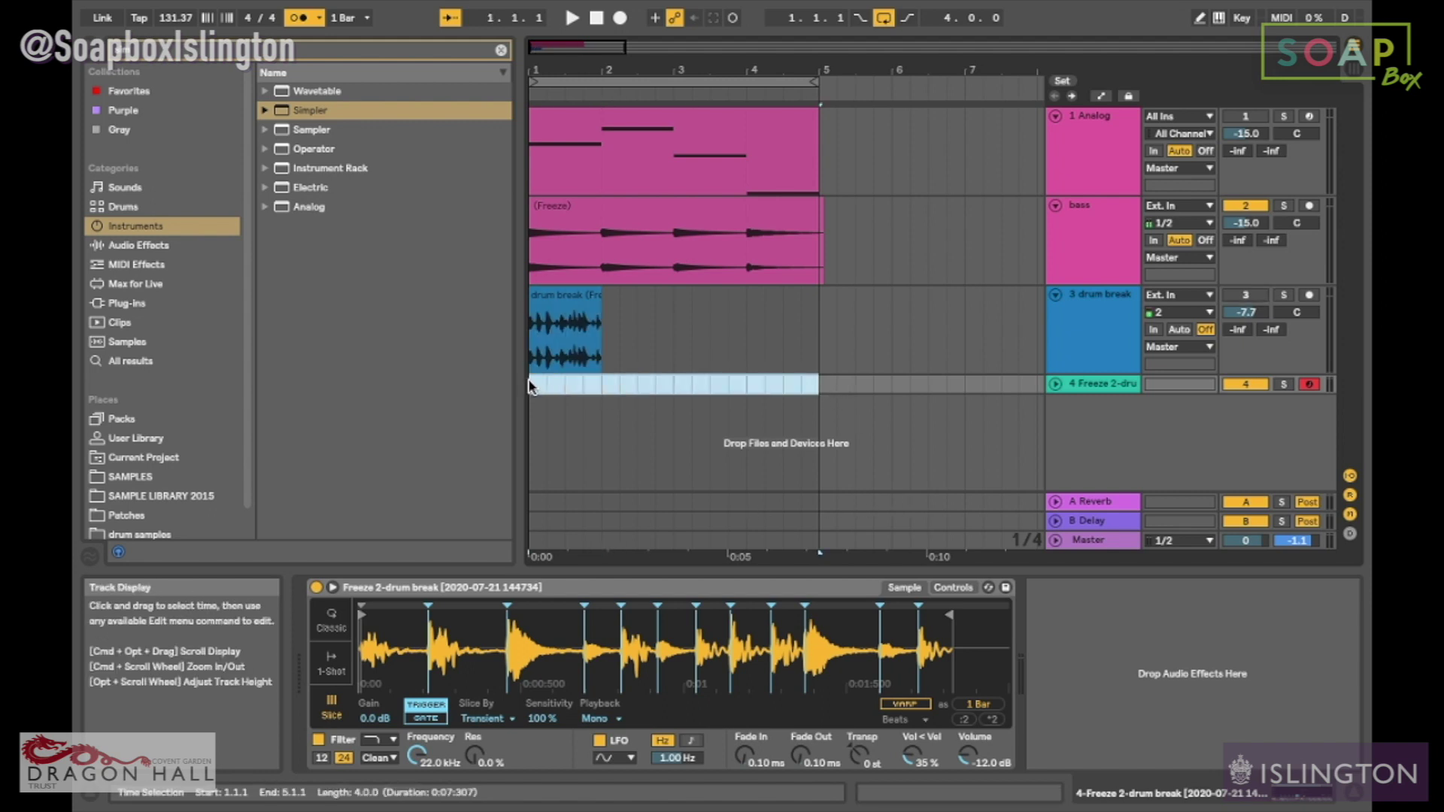
right_click(531, 389)
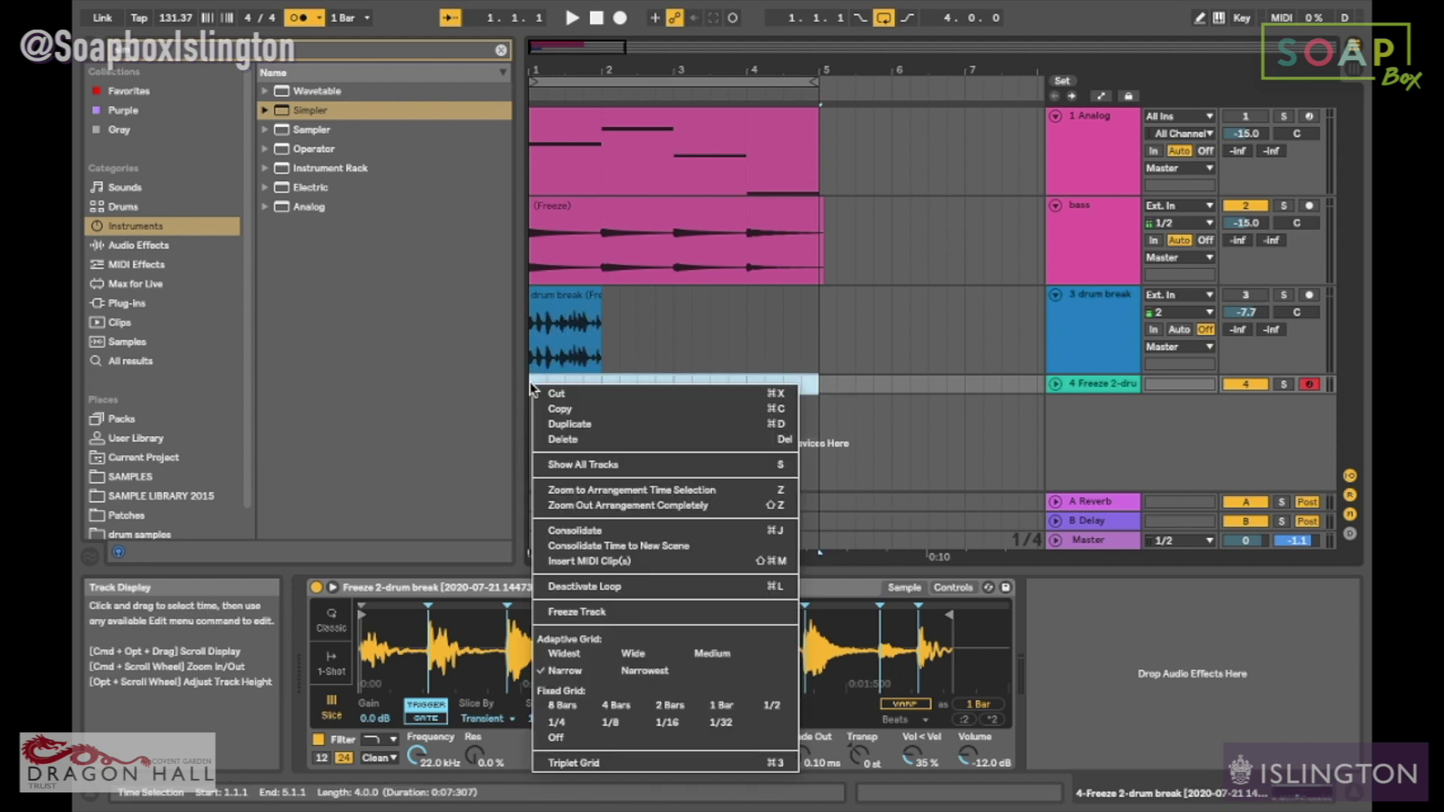
click(616, 561)
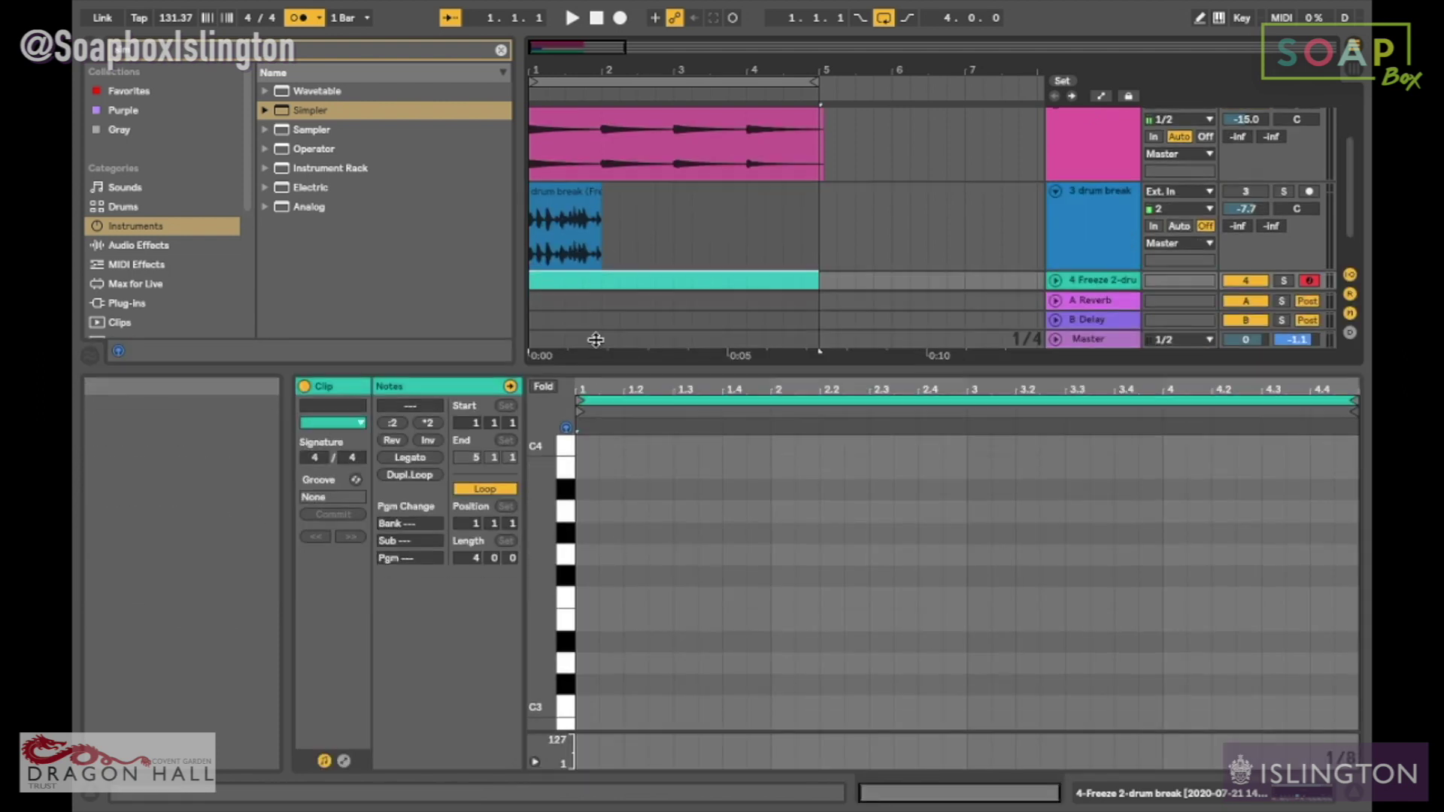
Step: Audition the drum break slices on the piano roll keys from C1 to D1 in an enlarged note editor
drag(593, 370, 594, 124)
click(558, 468)
scroll(564, 459, down, 10)
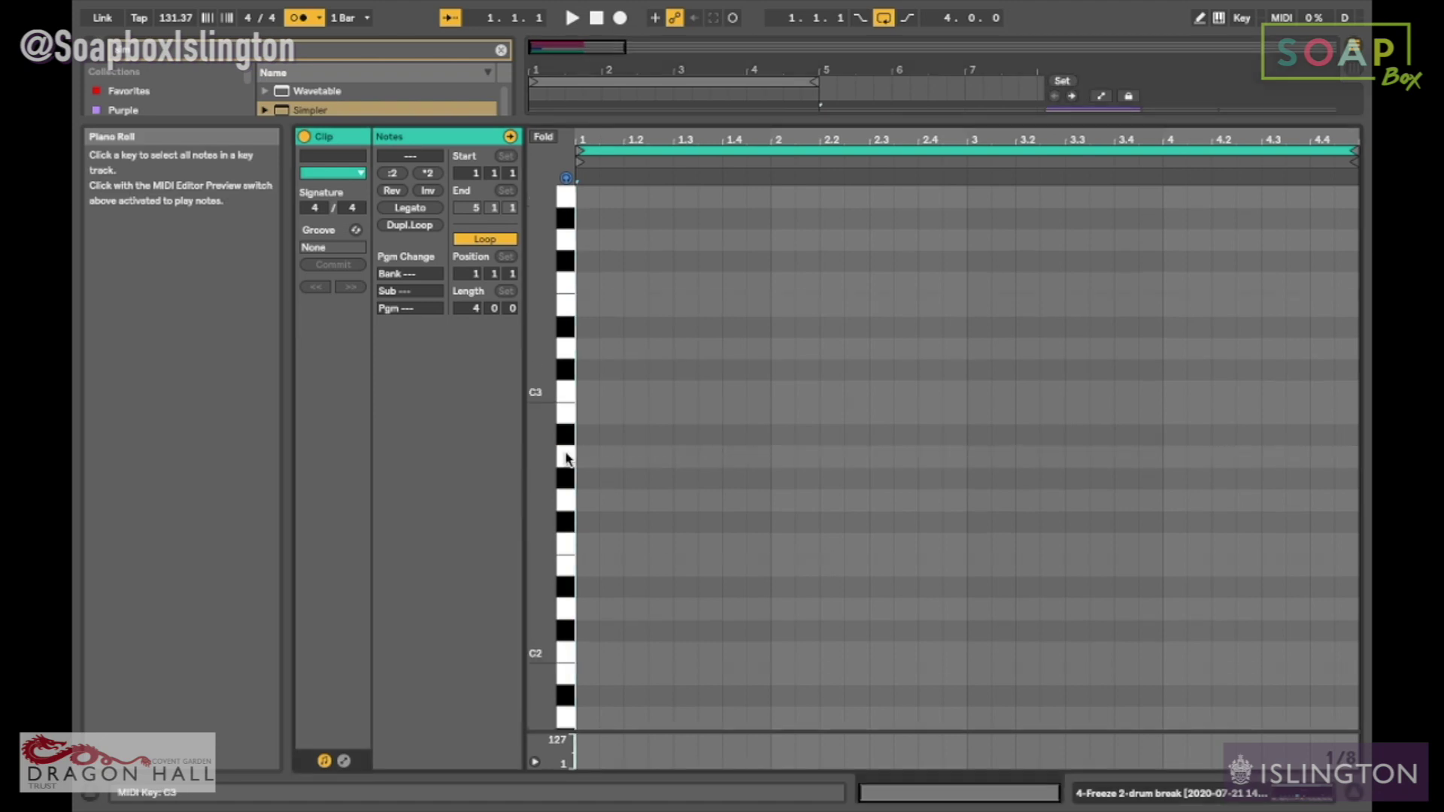
scroll(579, 276, up, 3)
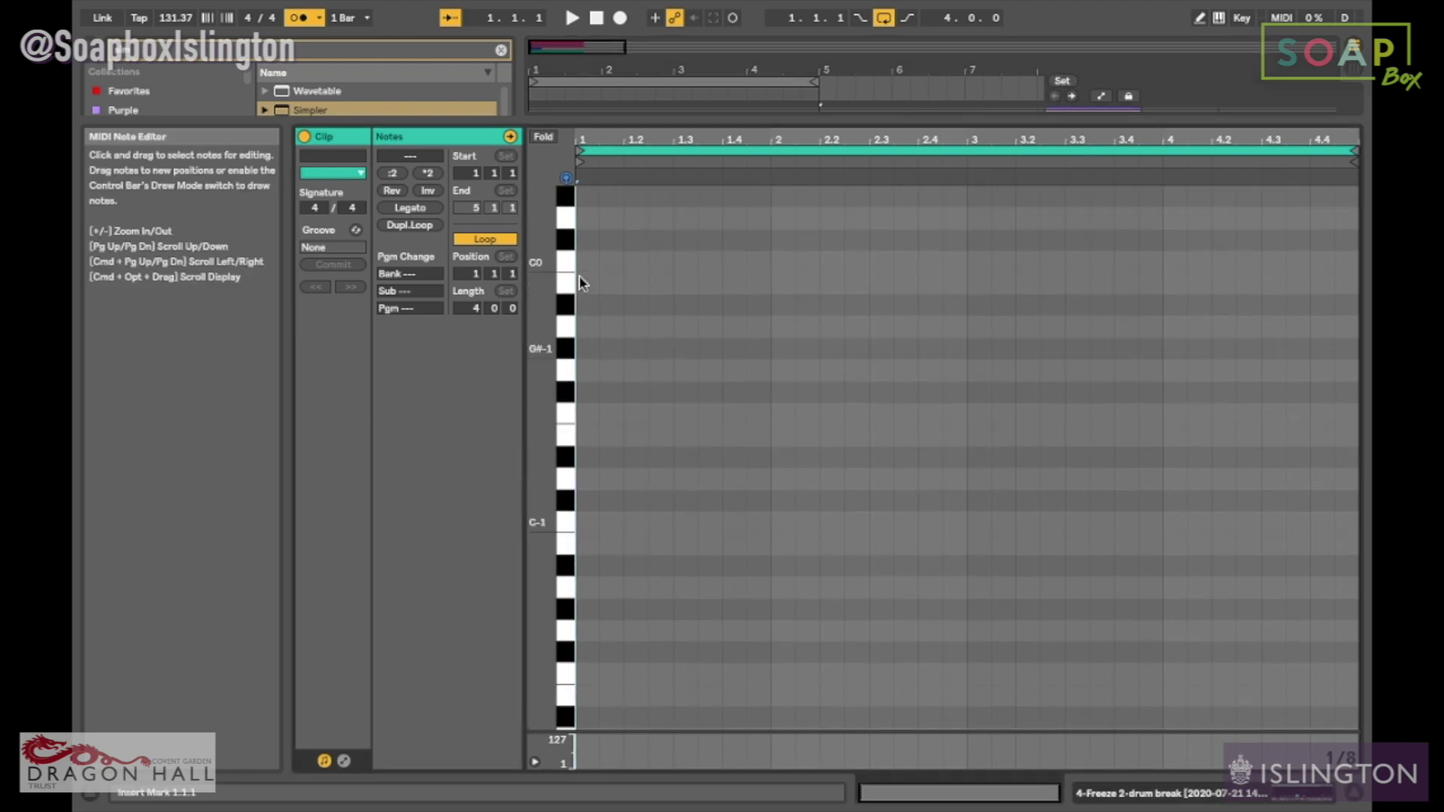
click(568, 264)
click(568, 241)
click(566, 226)
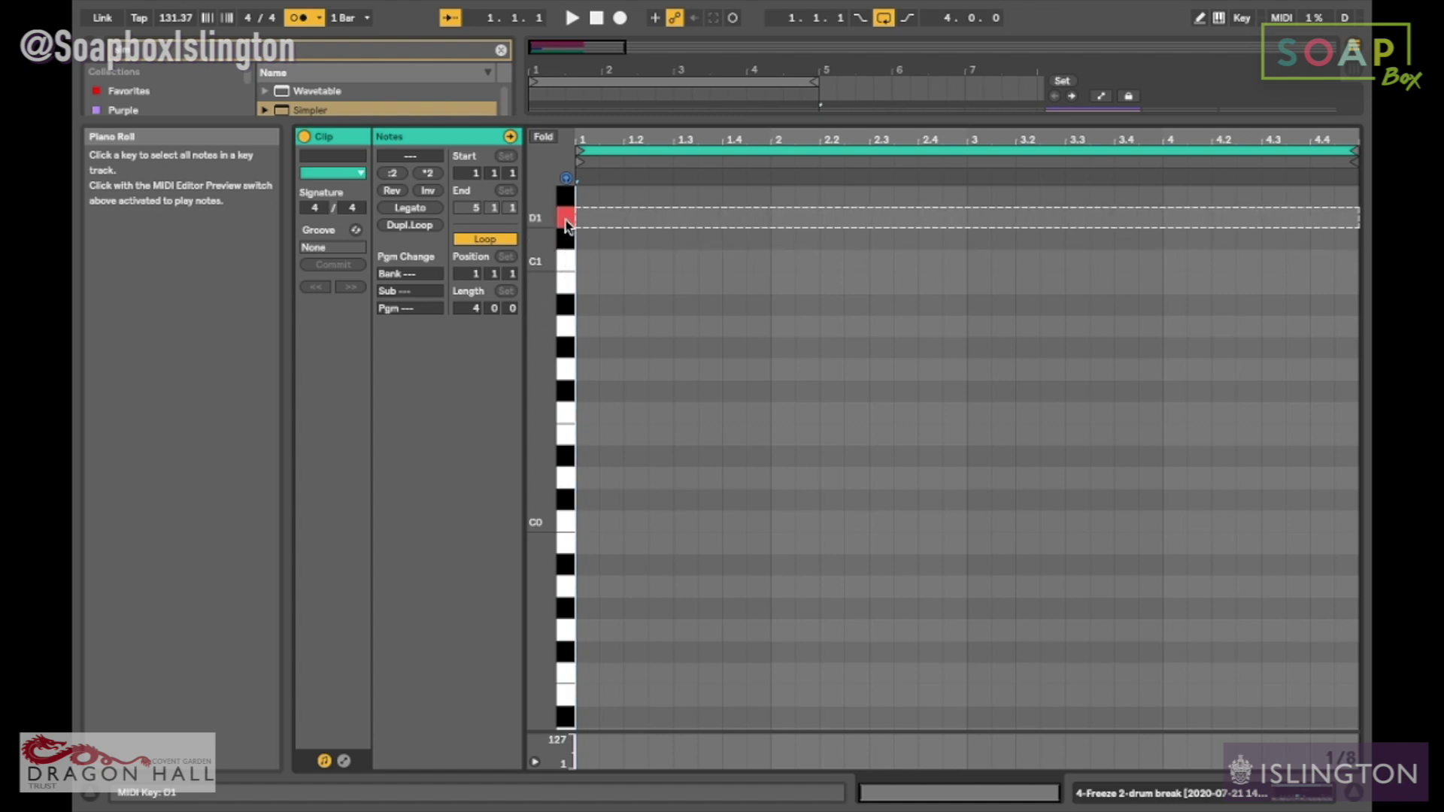
click(566, 257)
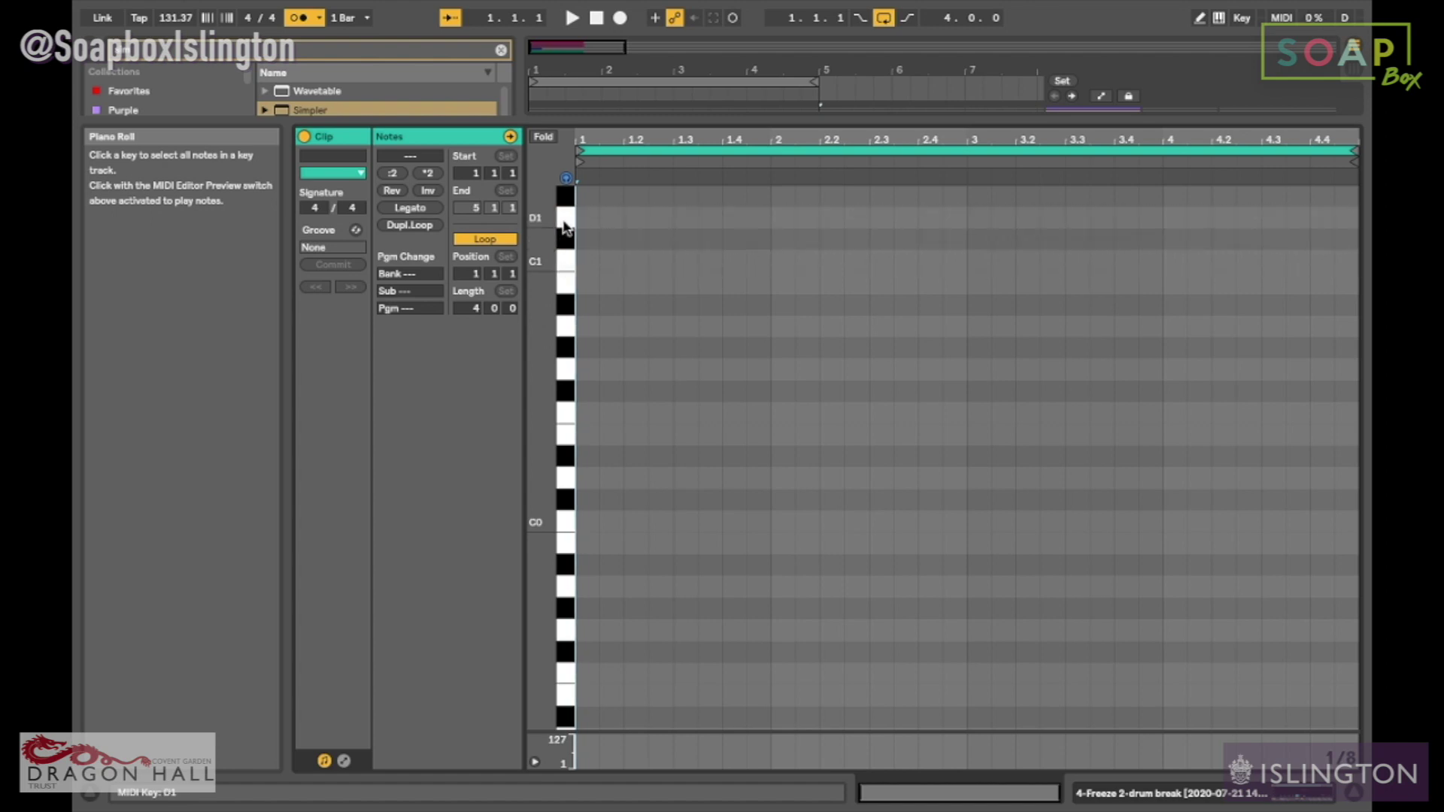
Step: Reduce the Simpler's slice sensitivity to 33% for the drum break sample
drag(629, 121, 617, 391)
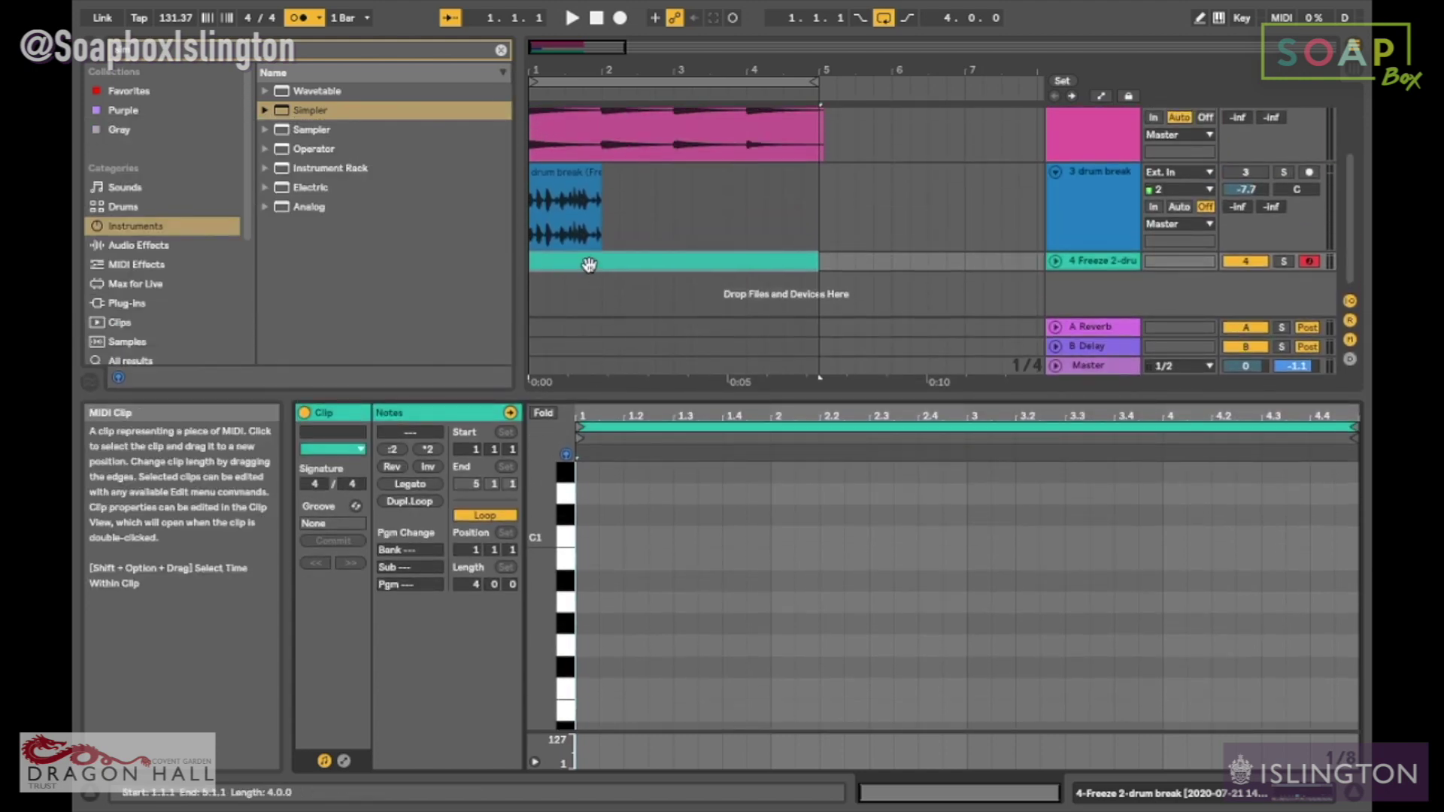
double_click(1094, 261)
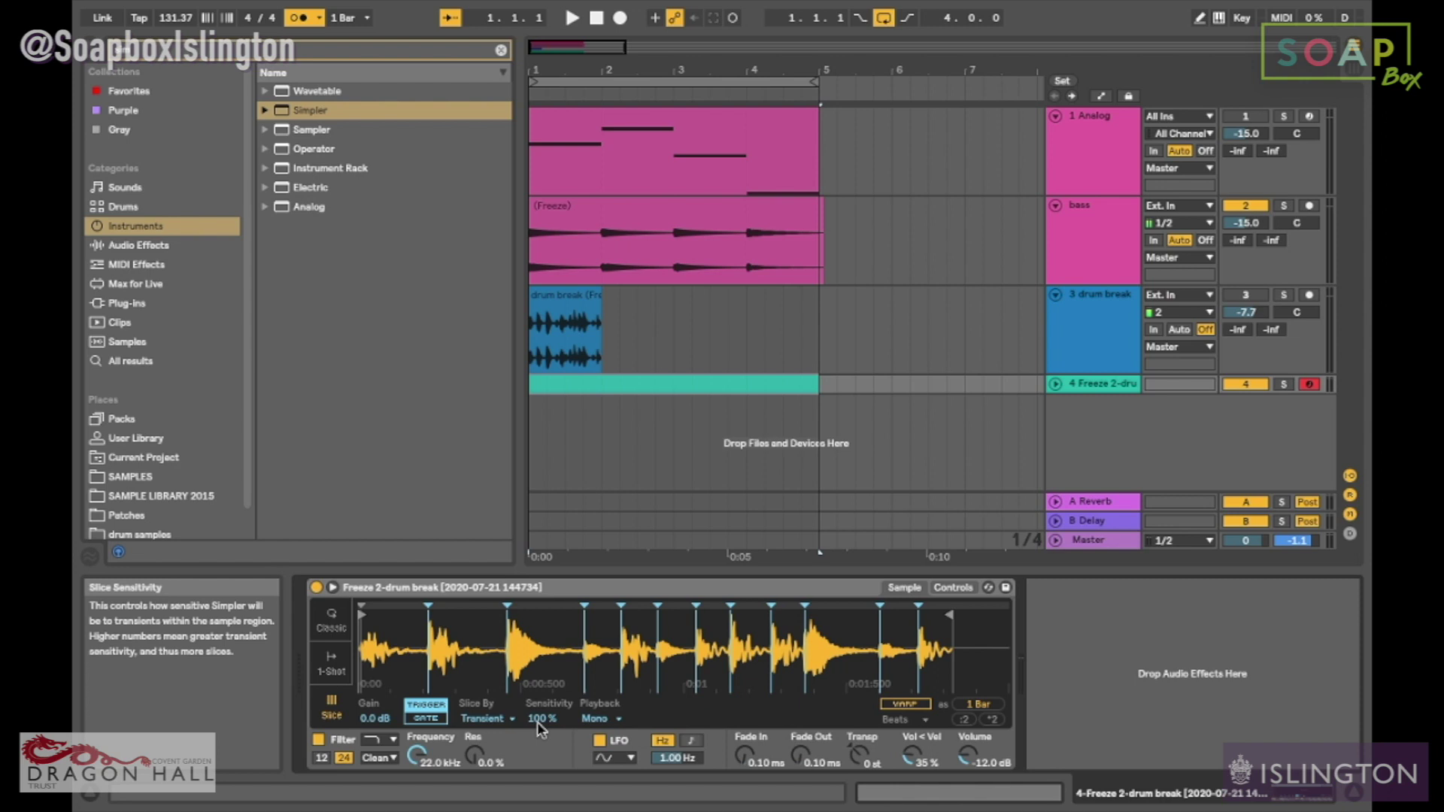
drag(535, 723, 537, 724)
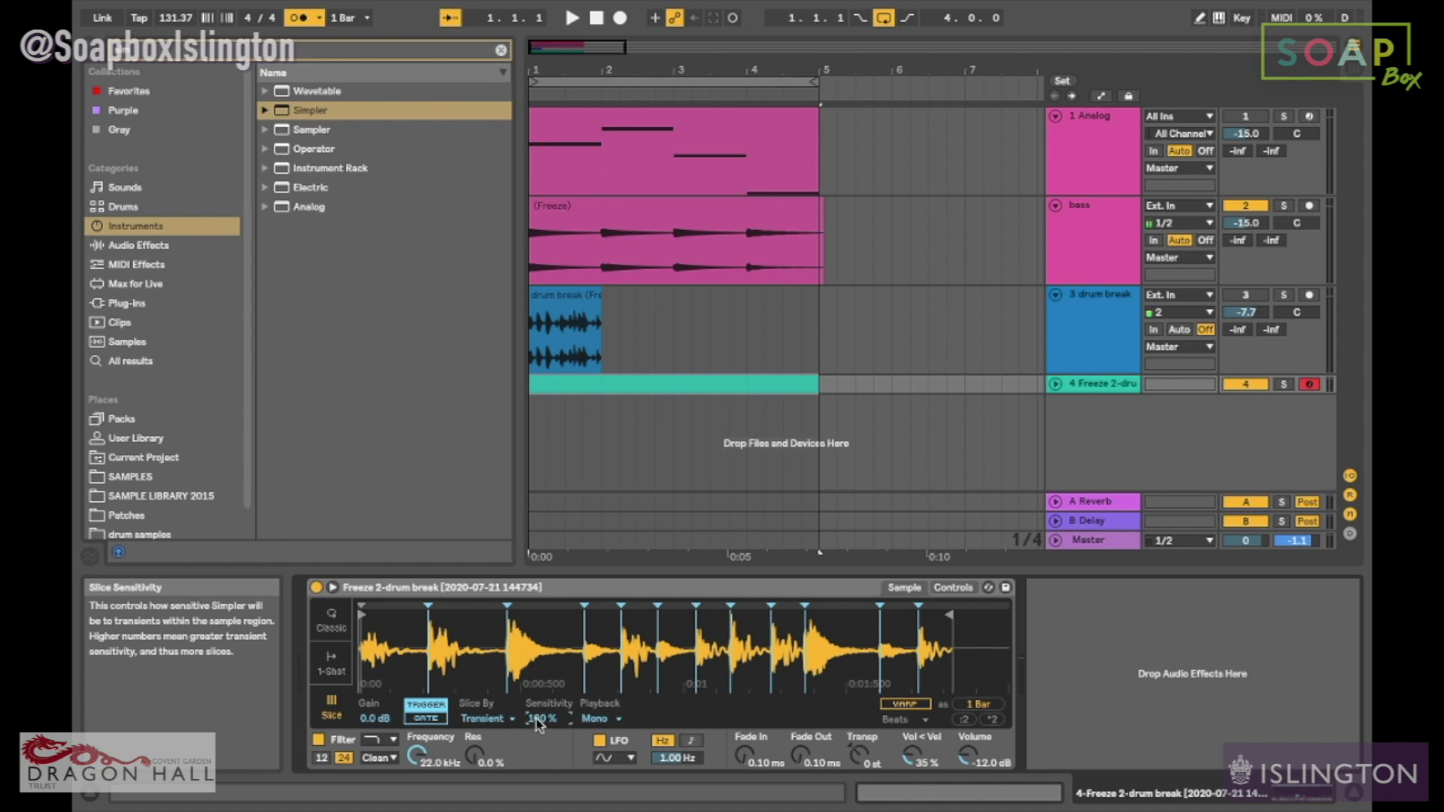
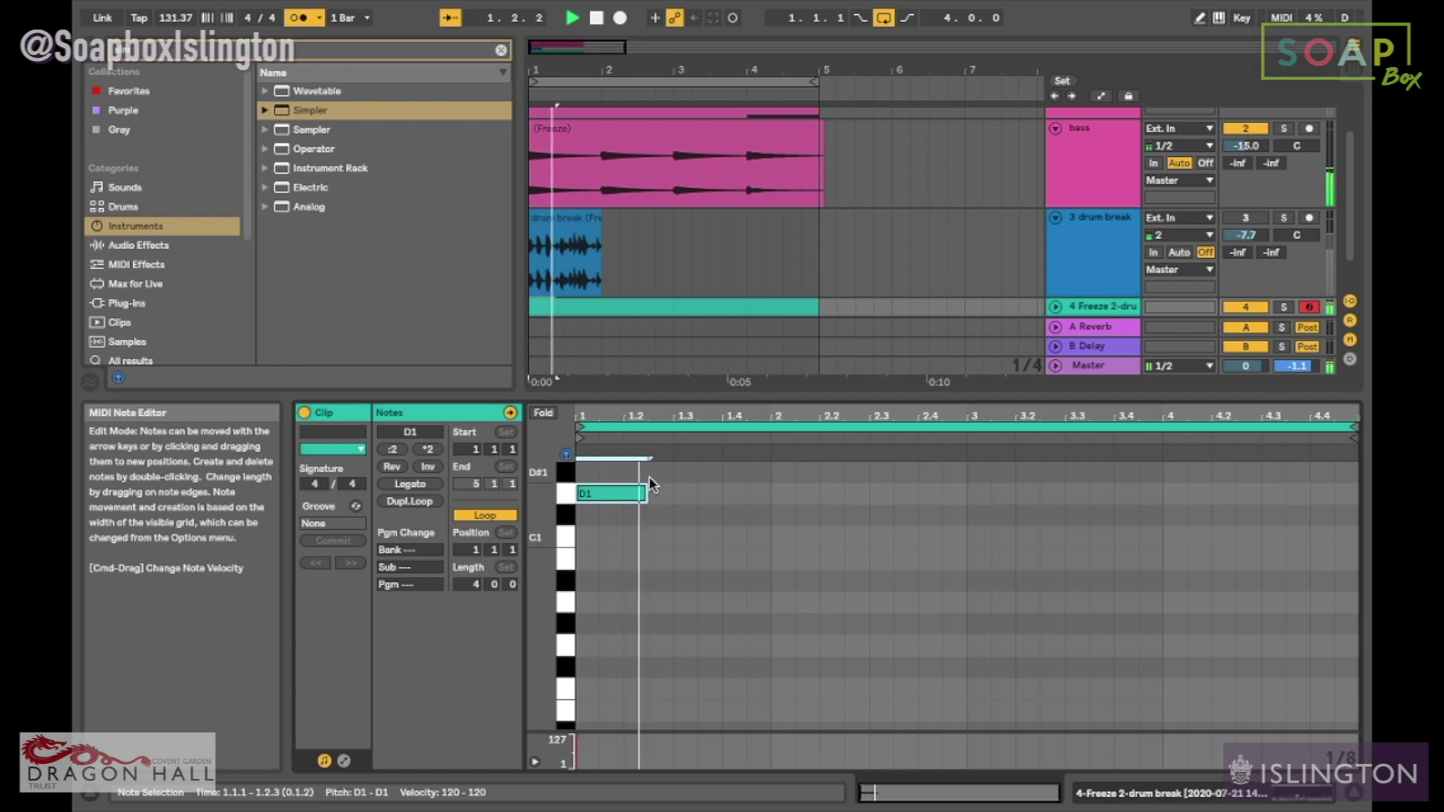
Step: Place a half-beat D#1 note at 1.1.1 and shift the D1 note to 1.1.3 while auditioning the clip
drag(669, 476, 603, 476)
key(space)
click(587, 473)
key(space)
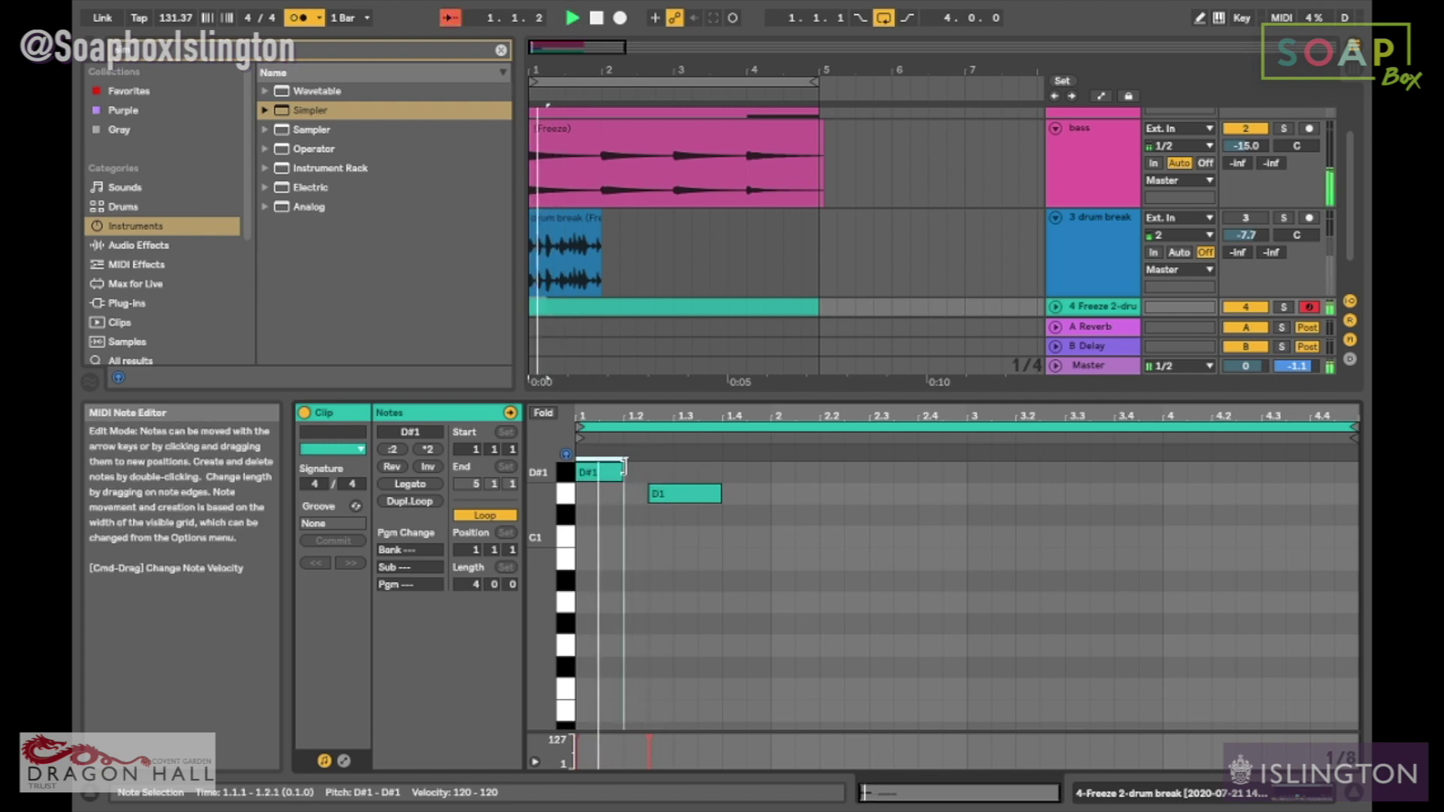
drag(643, 473, 621, 495)
key(space)
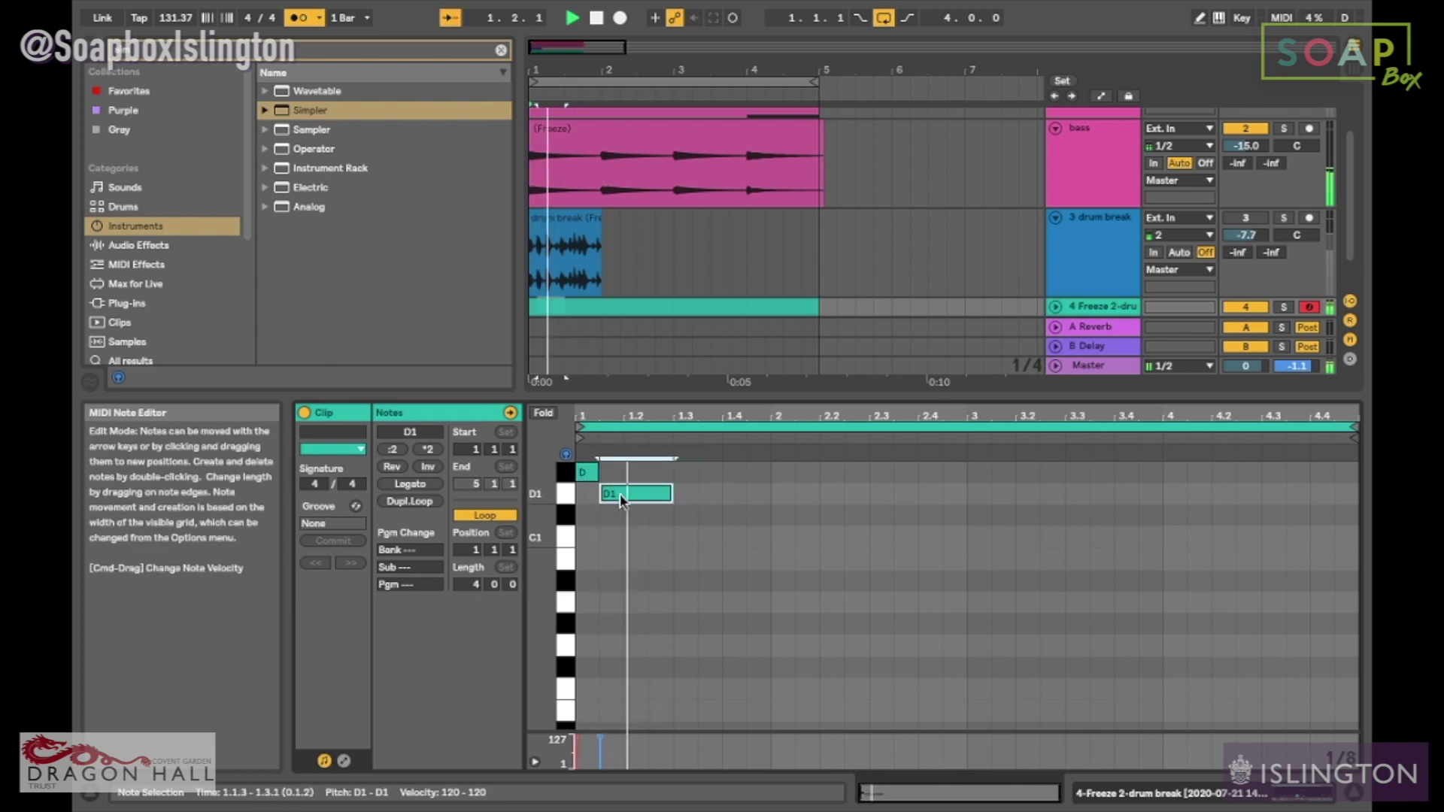
Step: Check in the Simpler which drum break slices the clip's notes trigger during playback
scroll(672, 537, up, 2)
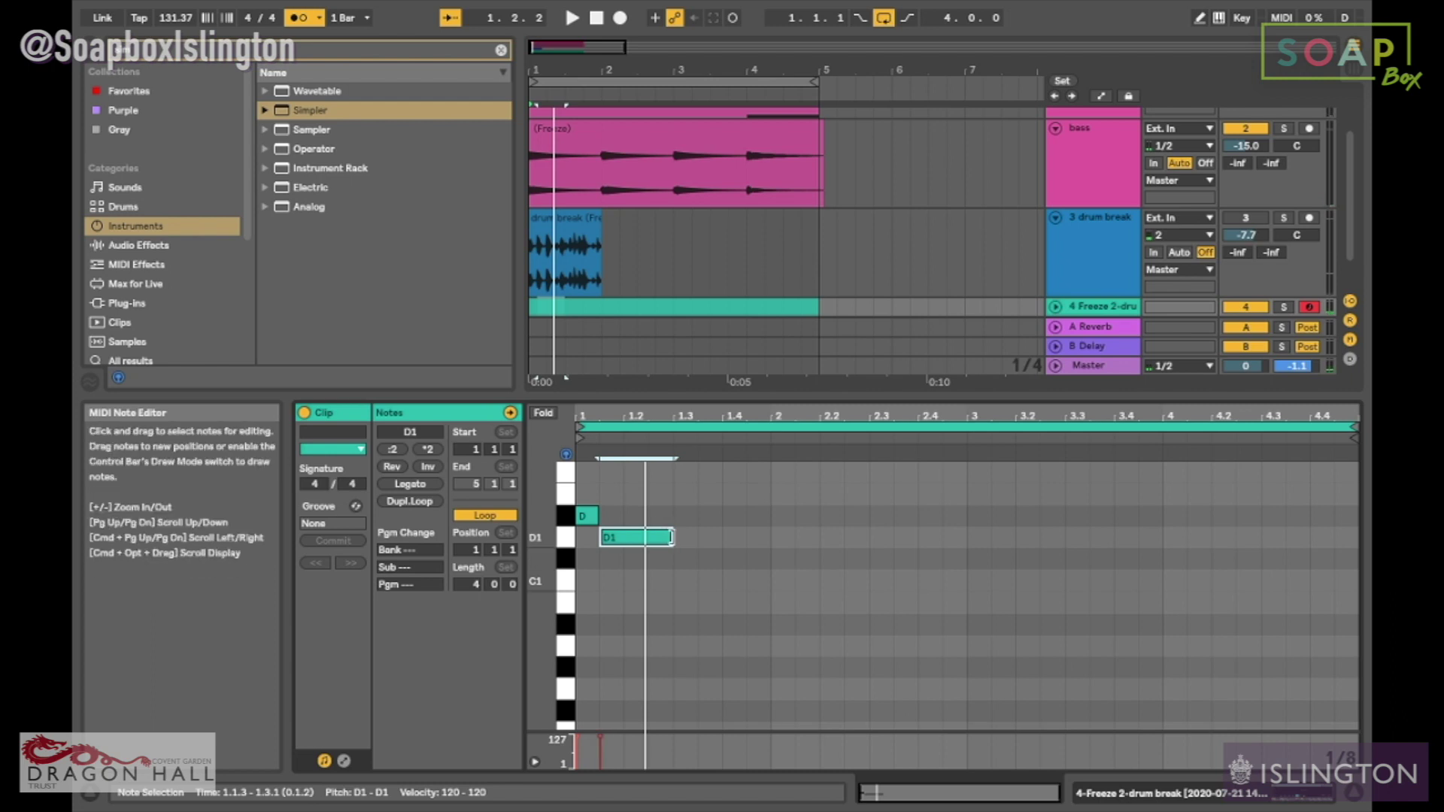
click(1076, 307)
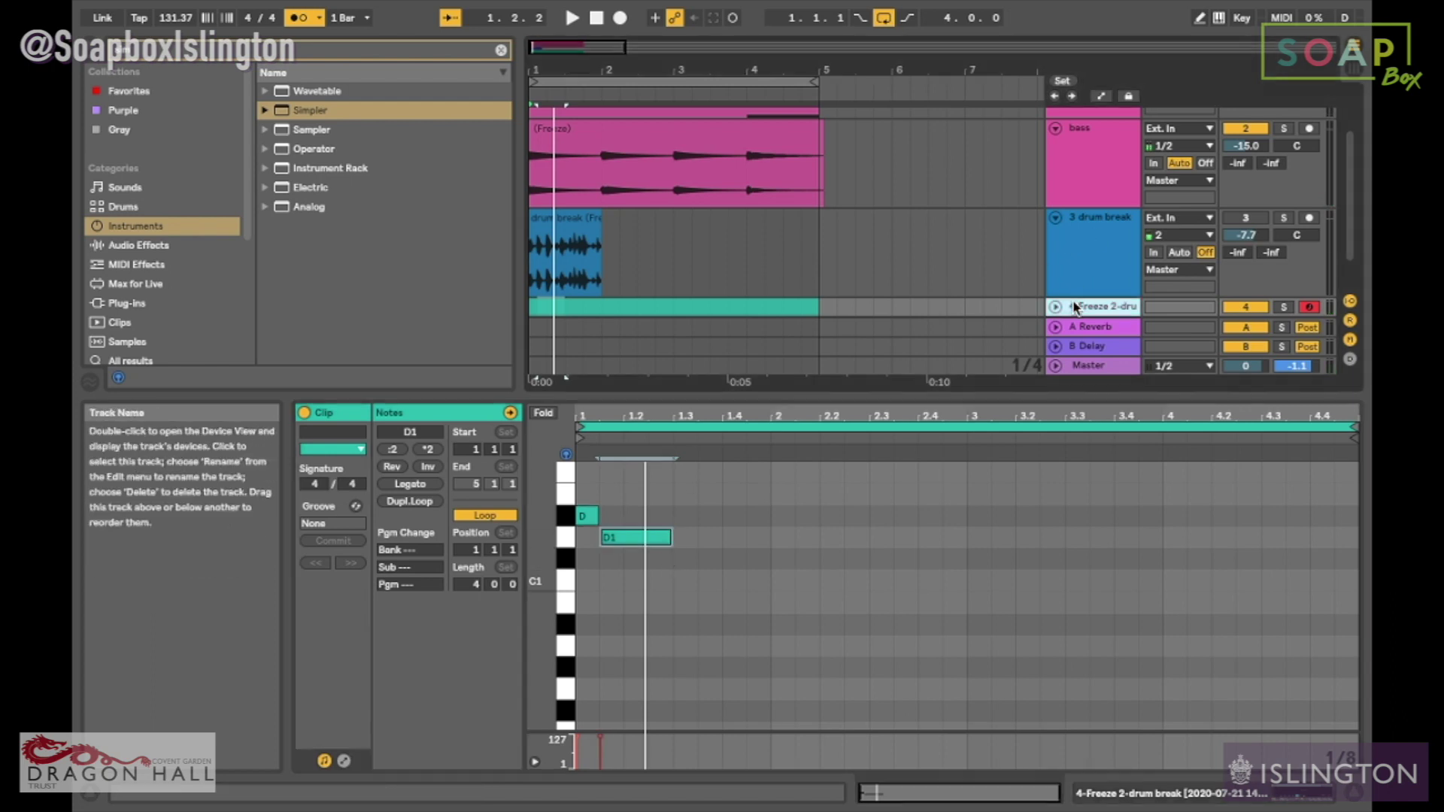
double_click(1078, 304)
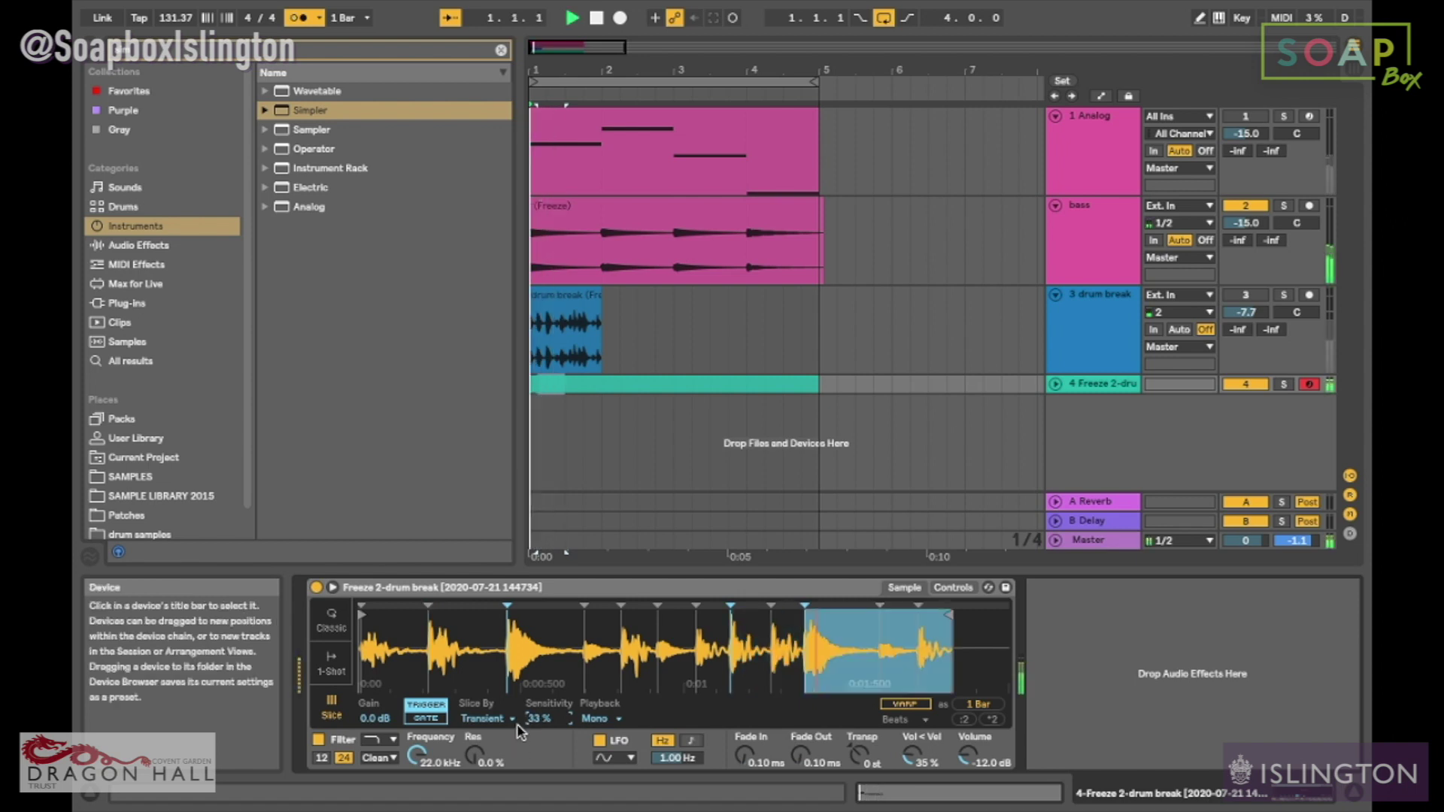
Step: Move the two notes to C1 at 1.1.1 and C#1 at 1.2.1, each one beat long, and audition them
double_click(596, 384)
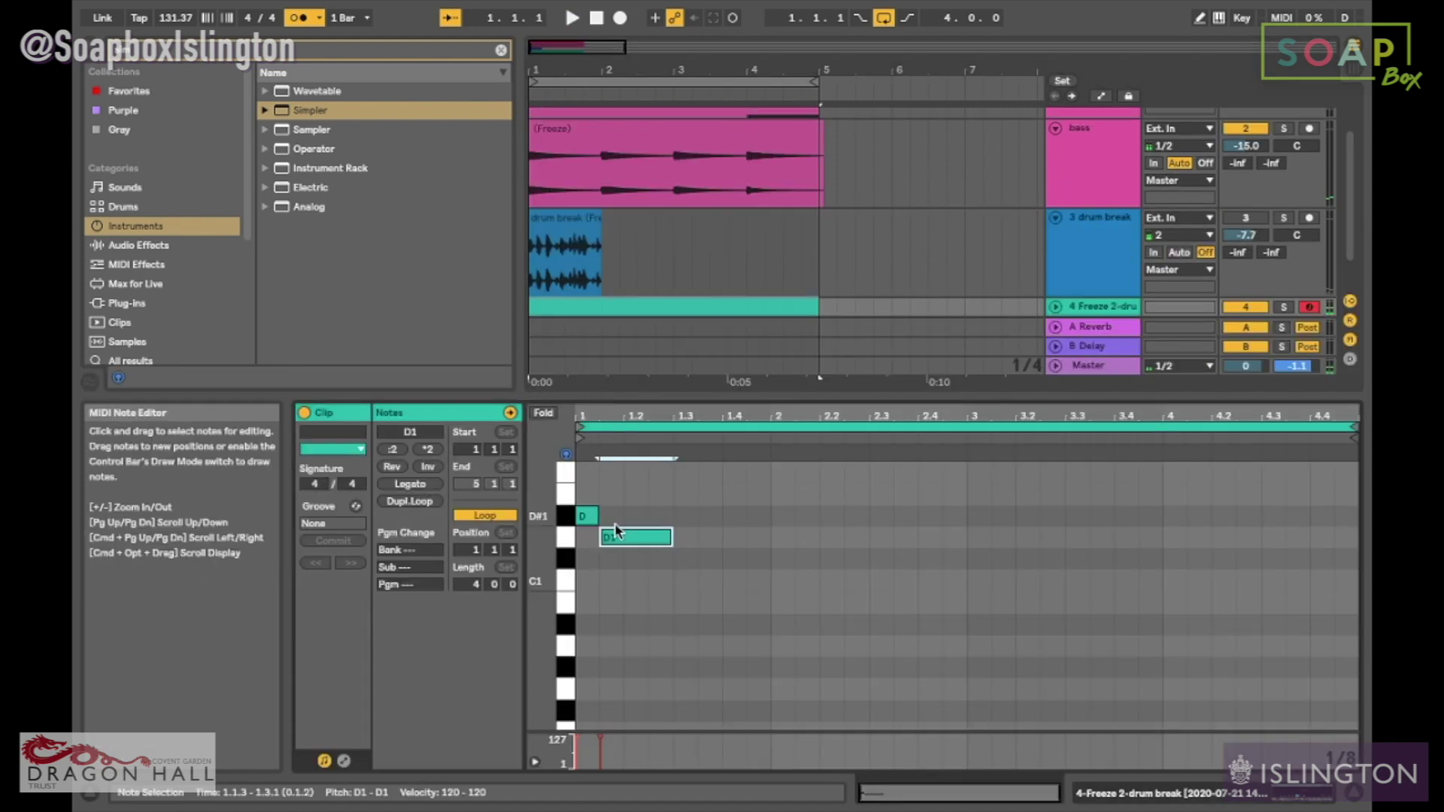
click(605, 563)
drag(605, 570, 582, 592)
drag(586, 519, 632, 525)
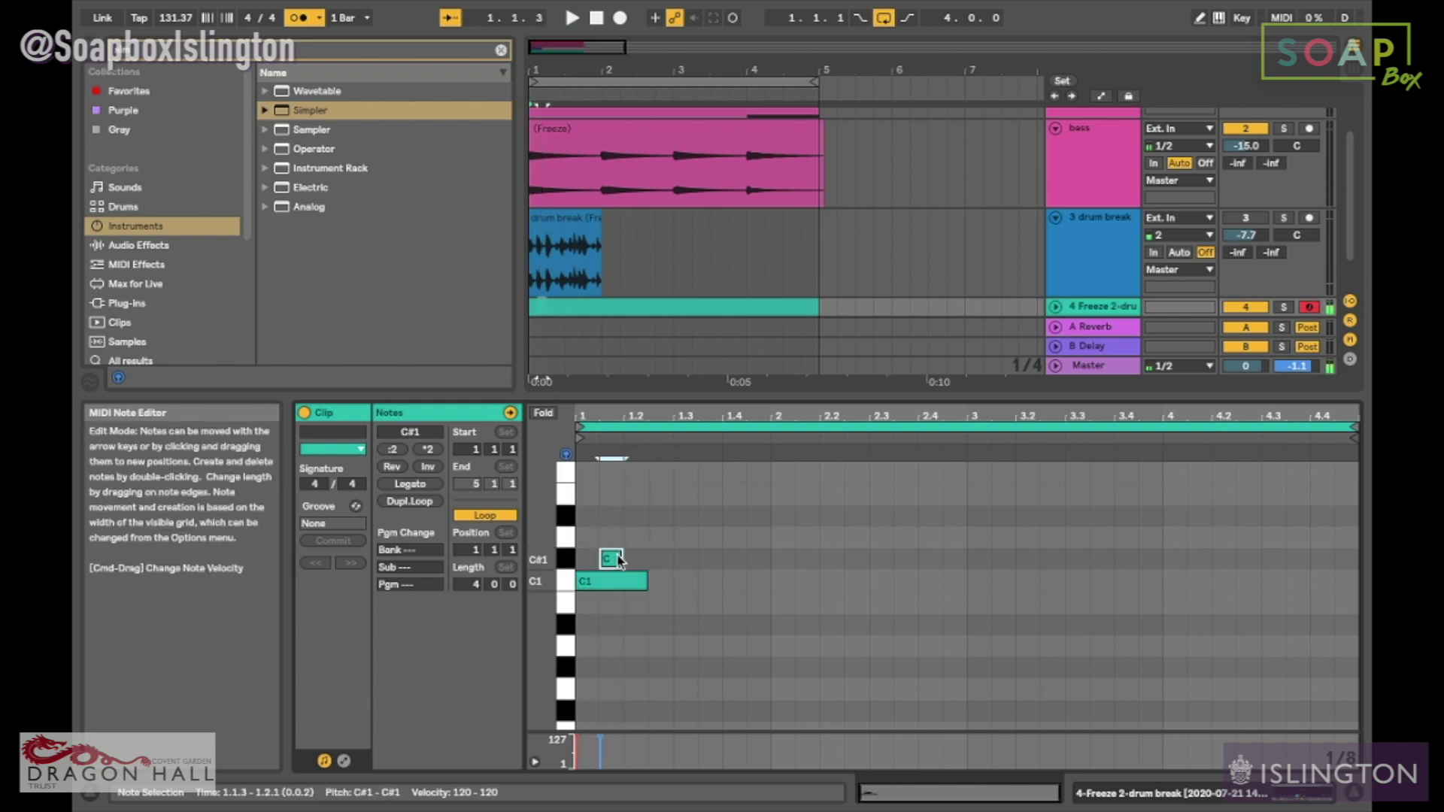
mouse_move(635, 560)
mouse_down()
mouse_move(658, 561)
mouse_move(645, 581)
mouse_move(621, 579)
mouse_up()
key(space)
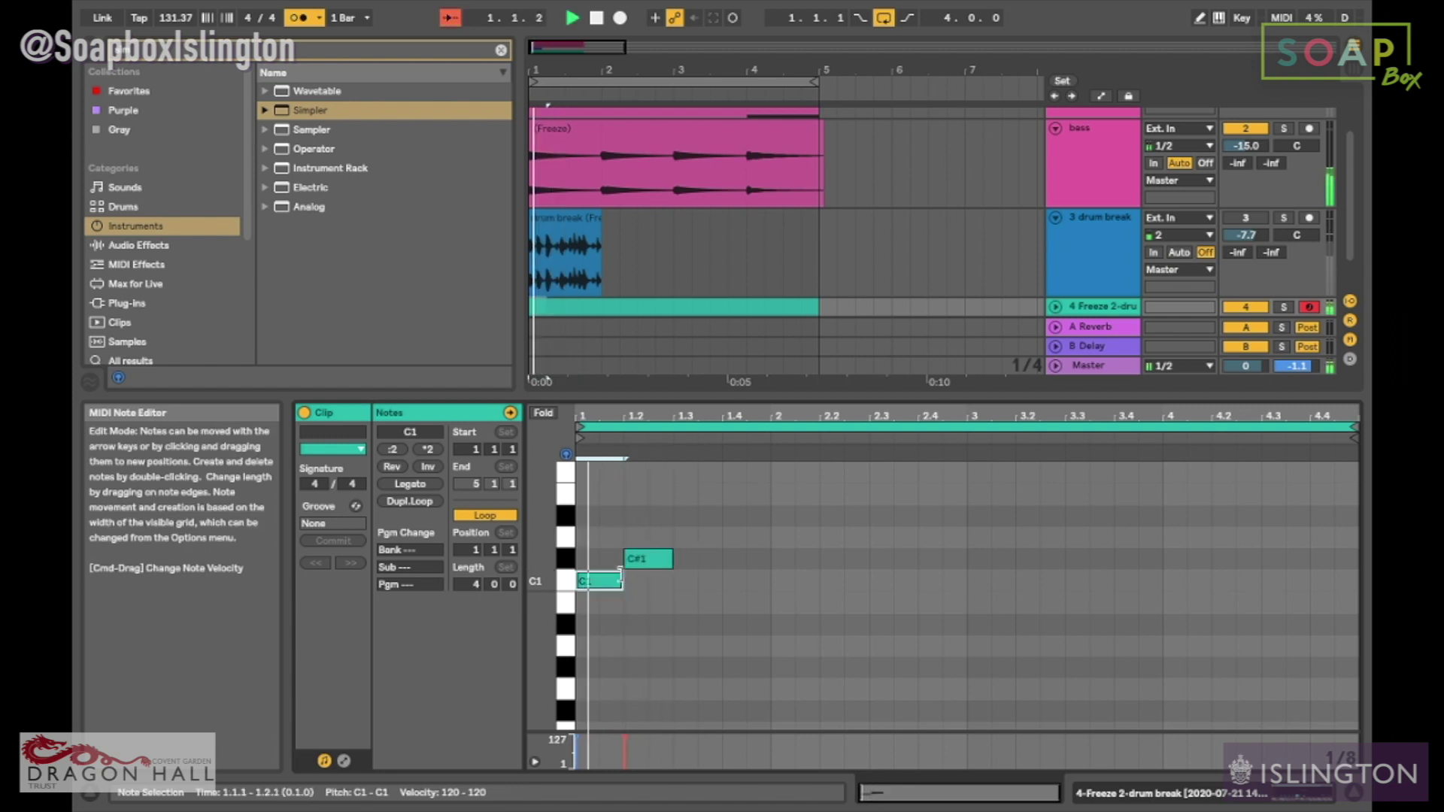
key(space)
Step: Raise the second note, at 1.2.1, to D#1 and audition it
click(657, 560)
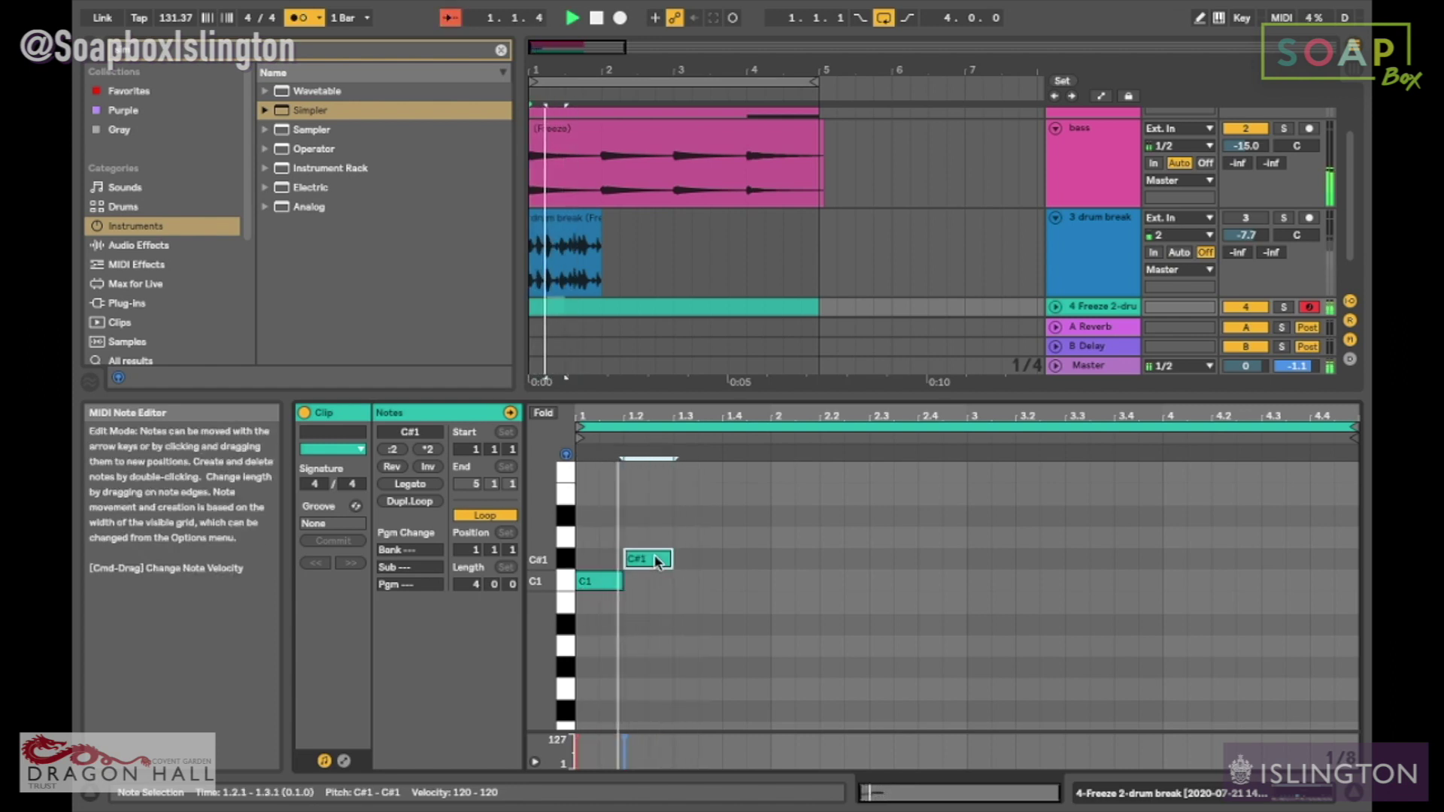
drag(657, 560, 658, 524)
key(space)
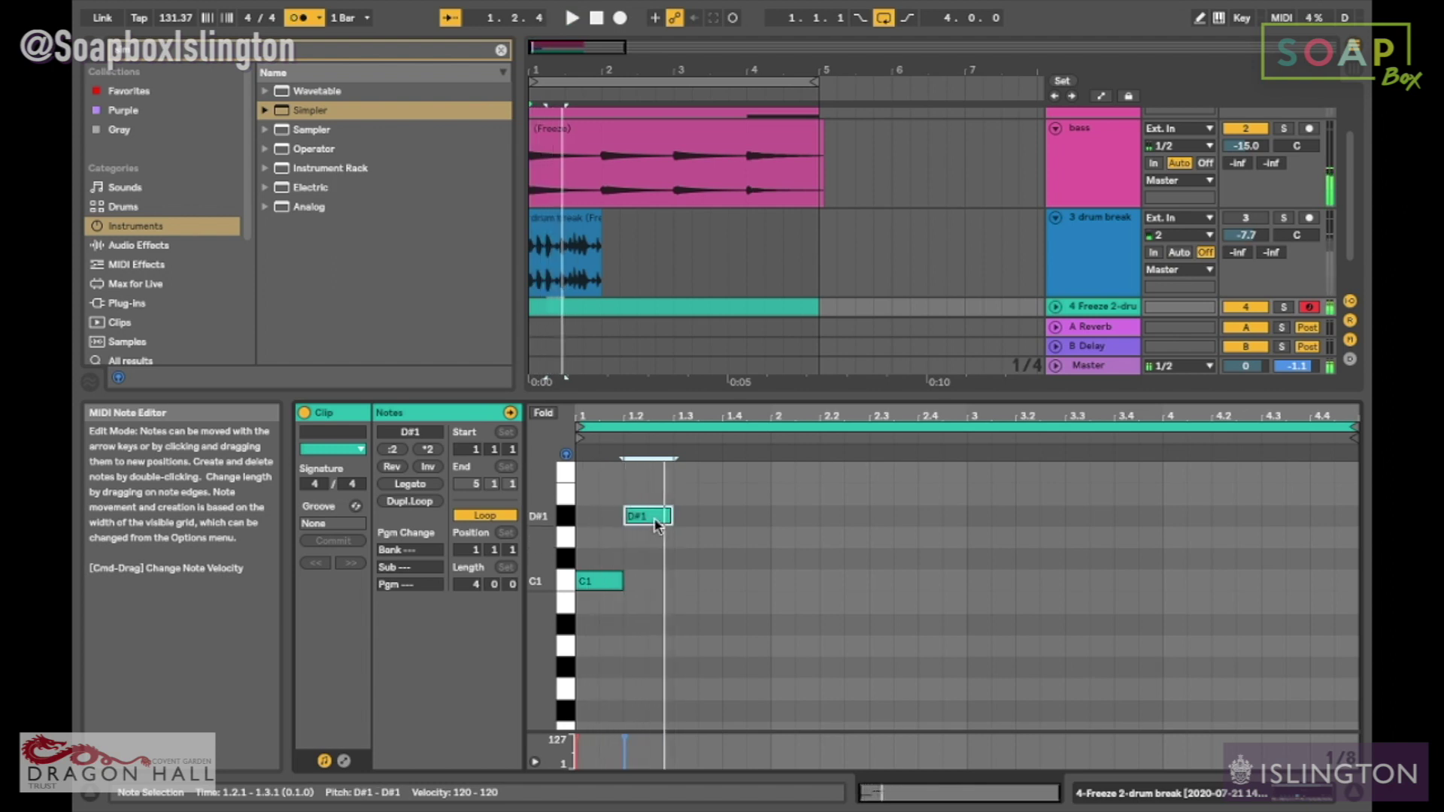
Step: Add two half-beat D1 notes at 1.3.1 and 1.3.3
double_click(684, 561)
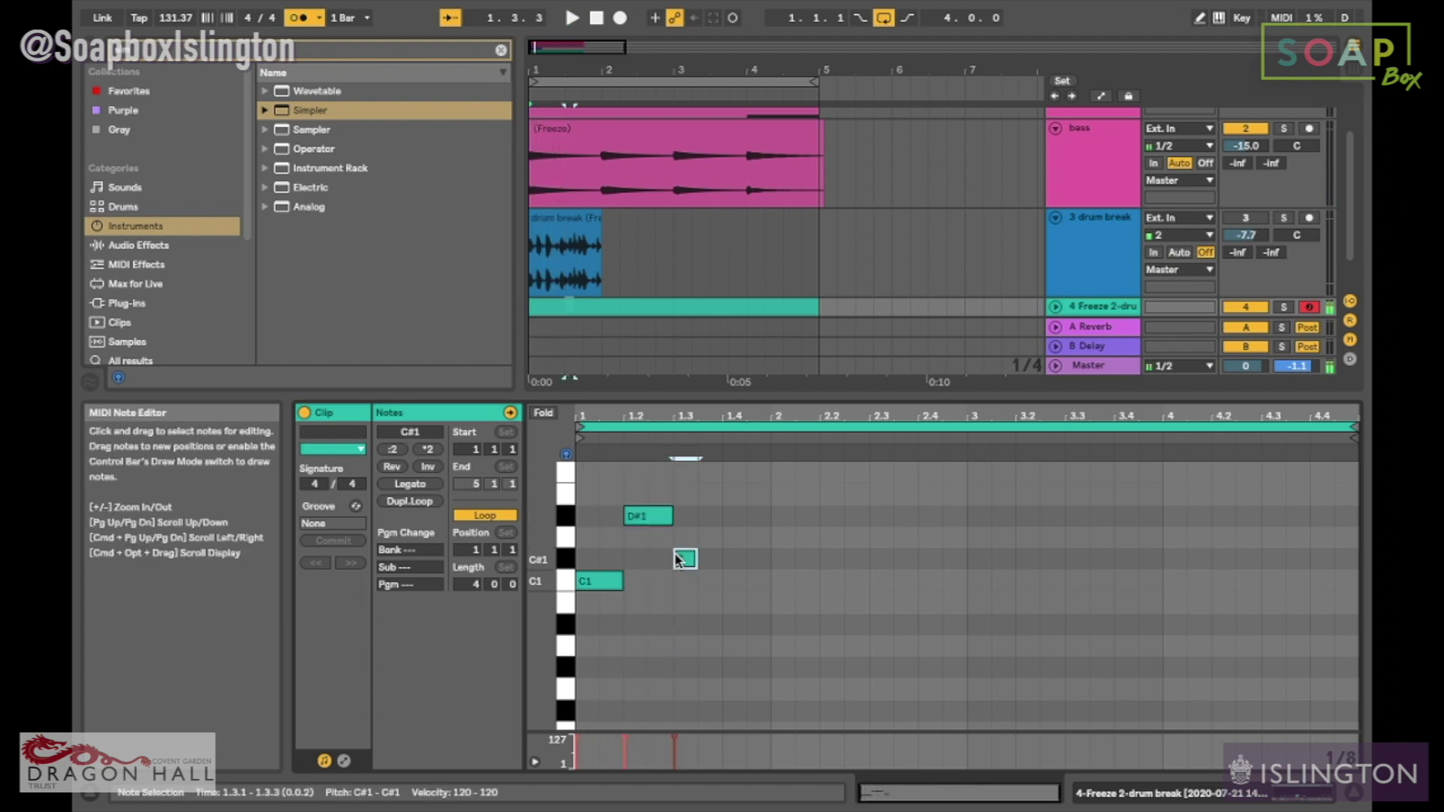
drag(696, 537, 730, 540)
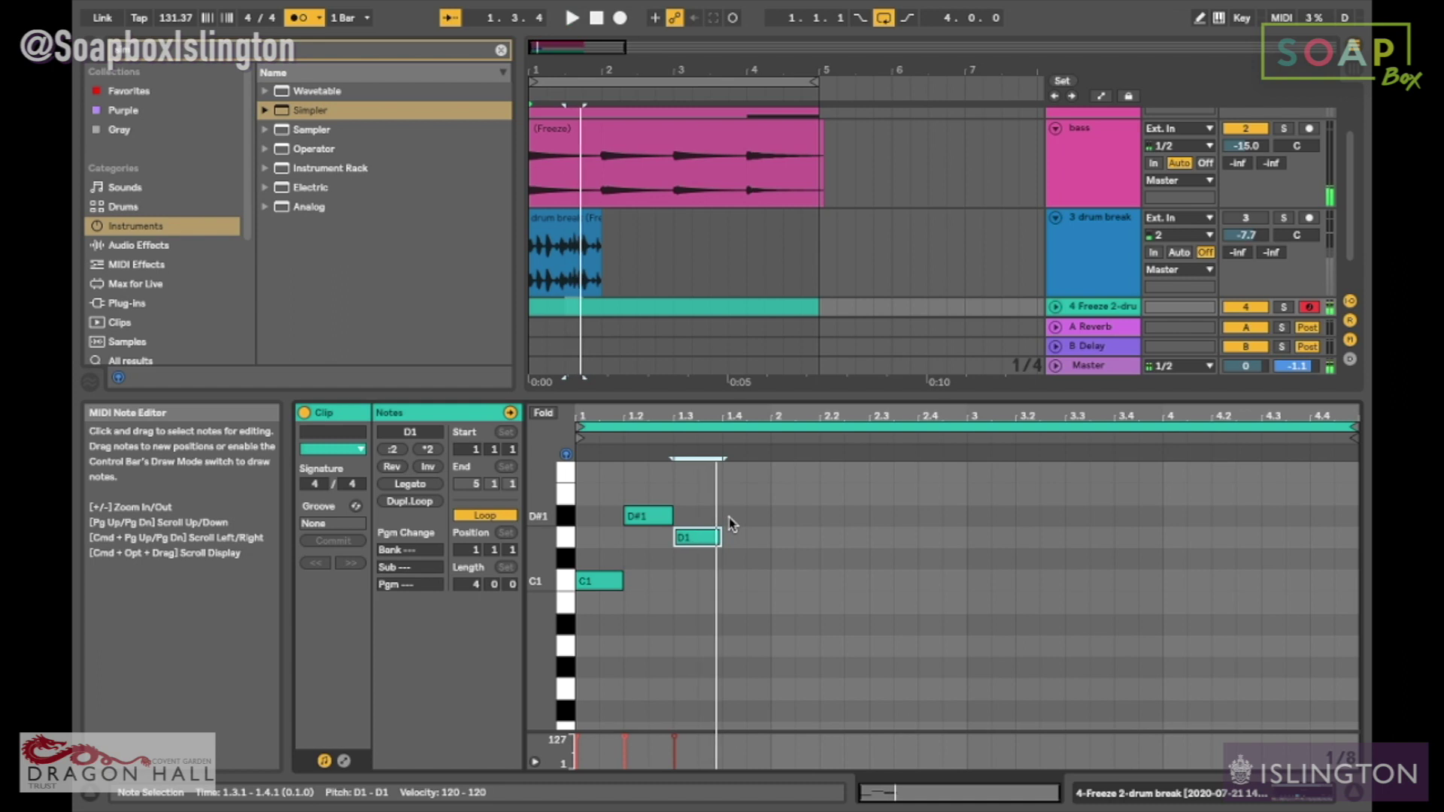
key(space)
drag(719, 537, 713, 537)
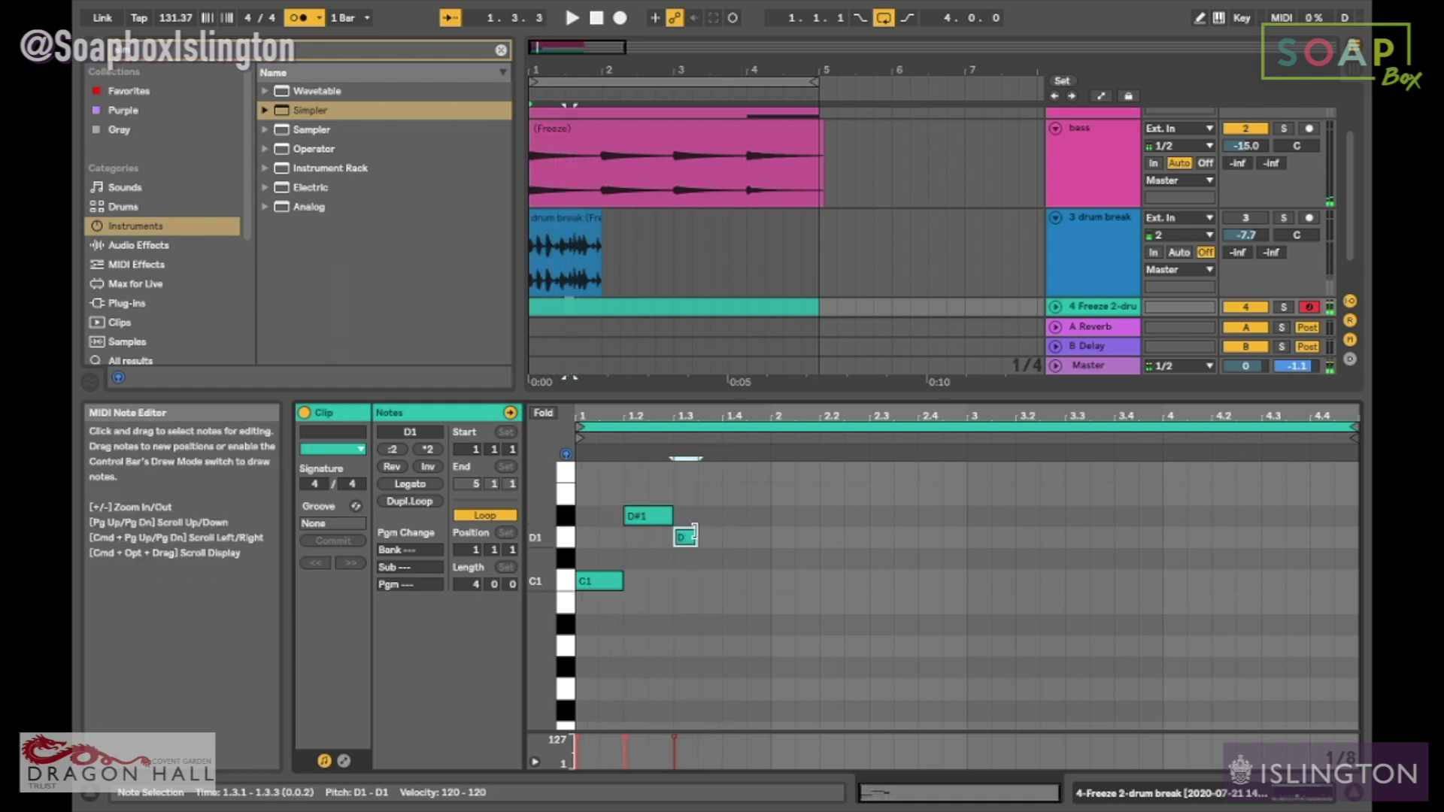
double_click(708, 541)
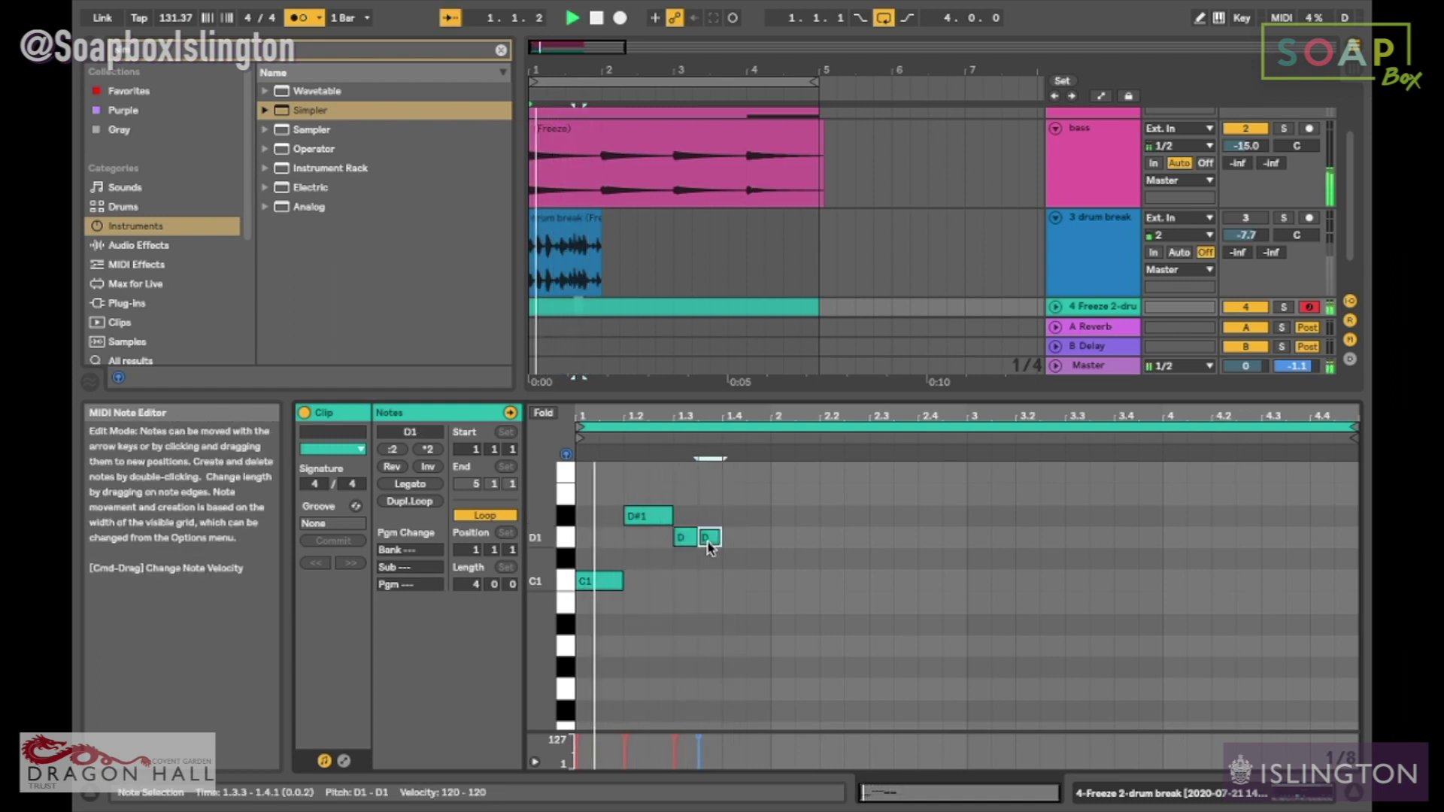
Step: Add a one-beat D#1 note at beat 1.4 and audition the first bar's pattern
double_click(734, 516)
key(space)
drag(743, 516, 774, 516)
key(space)
scroll(1102, 286, down, 1)
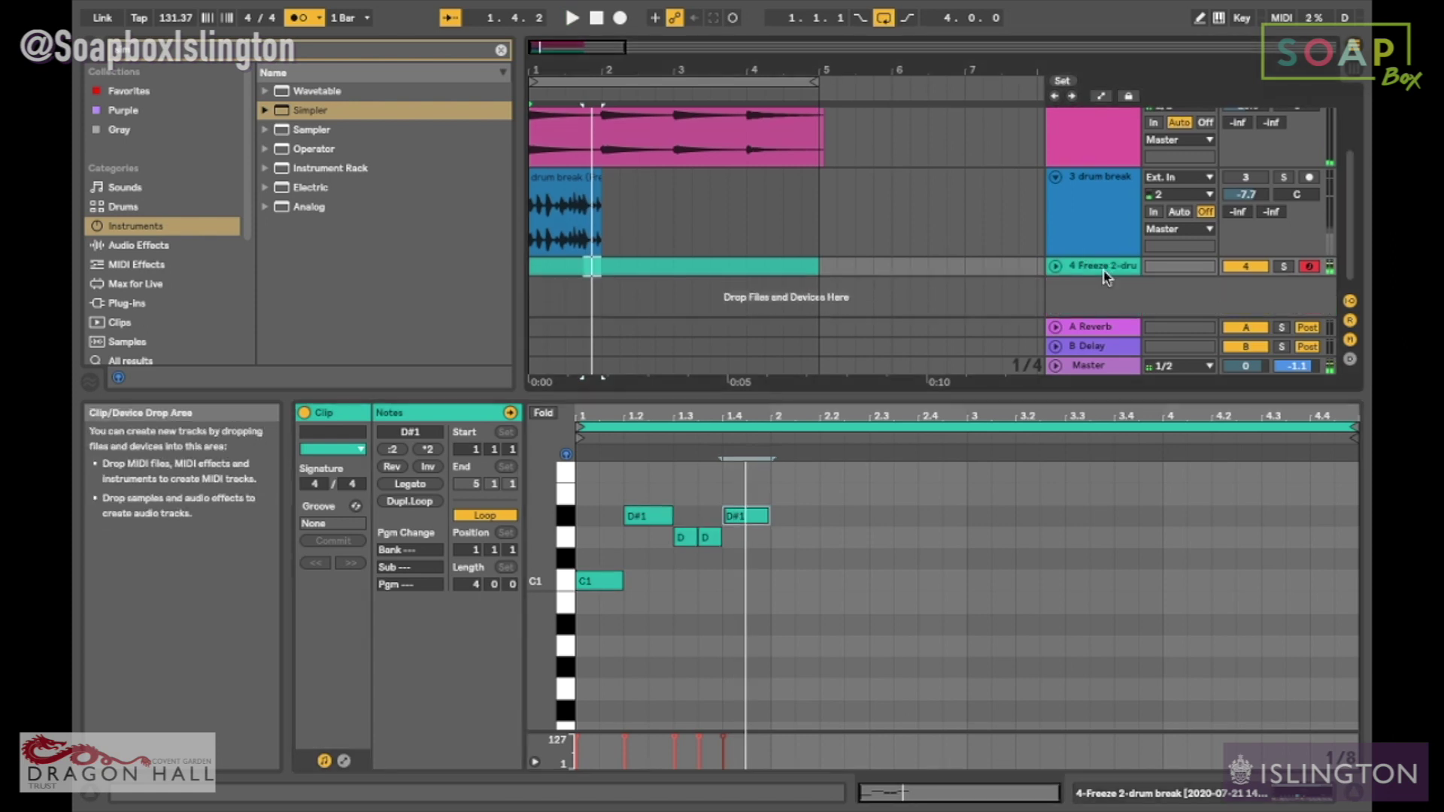
Step: Unfold the sliced drum track in the arrangement, lower the note at 1.3.3 to C#1 and audition the pattern
click(1056, 266)
drag(1236, 260, 1236, 268)
key(space)
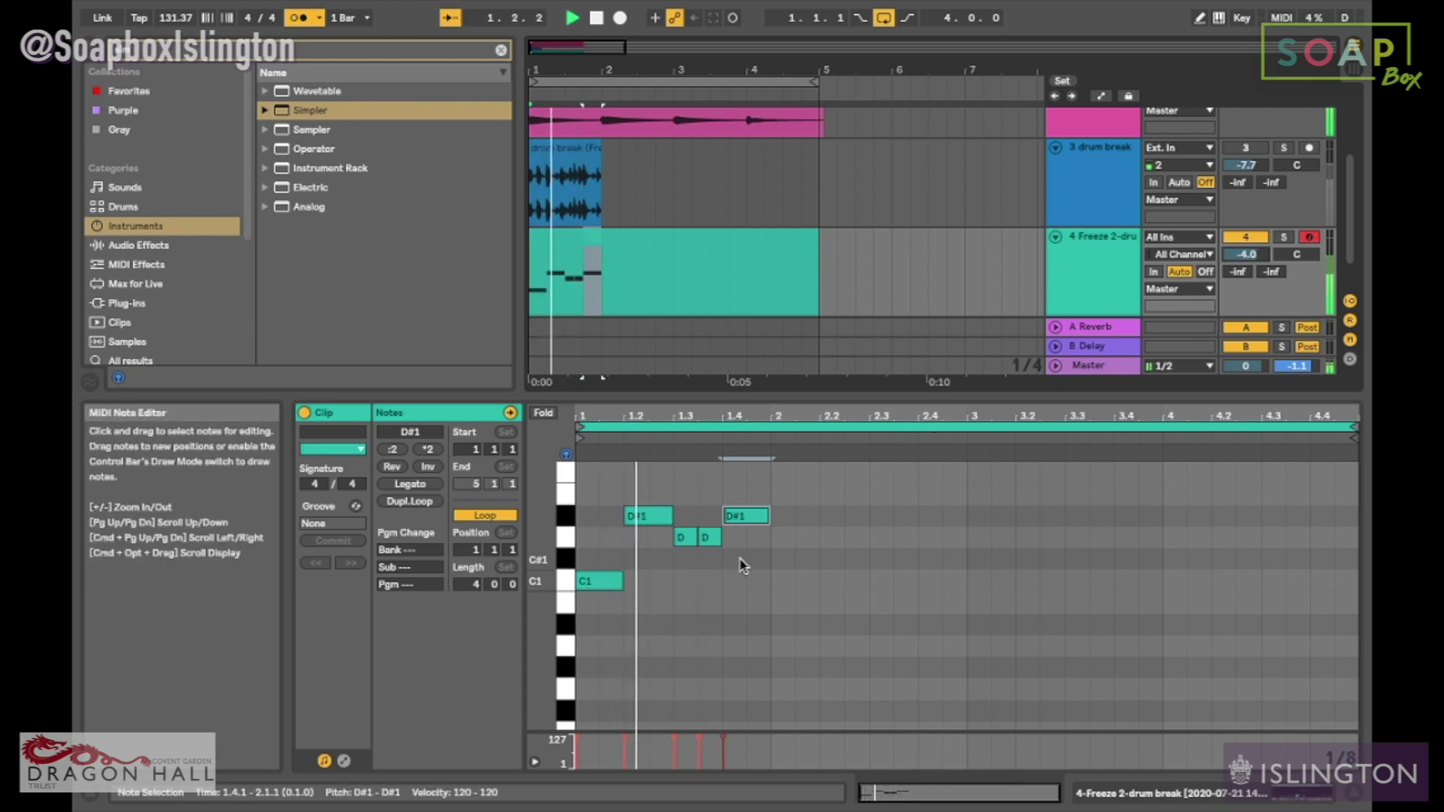
click(711, 537)
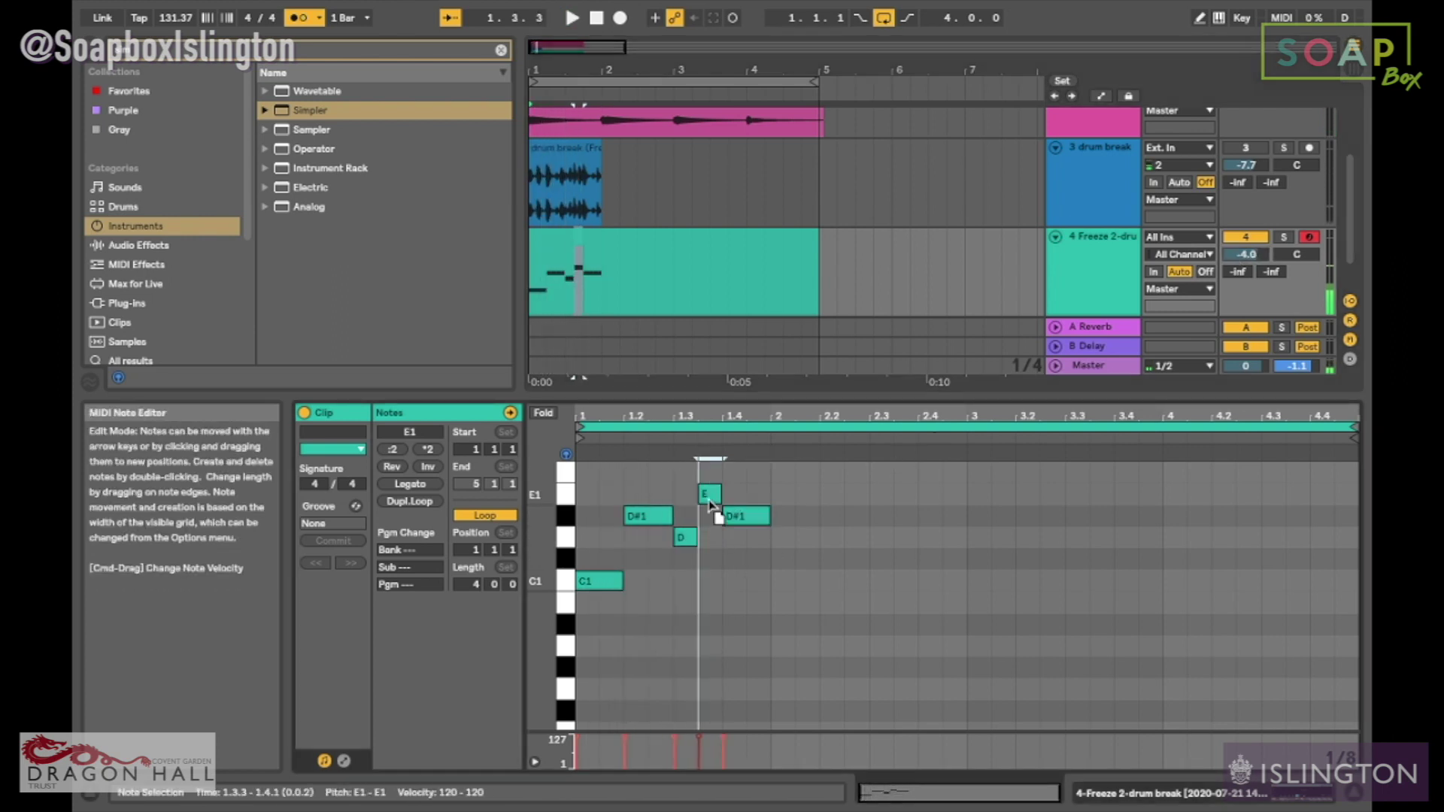
drag(707, 562, 707, 562)
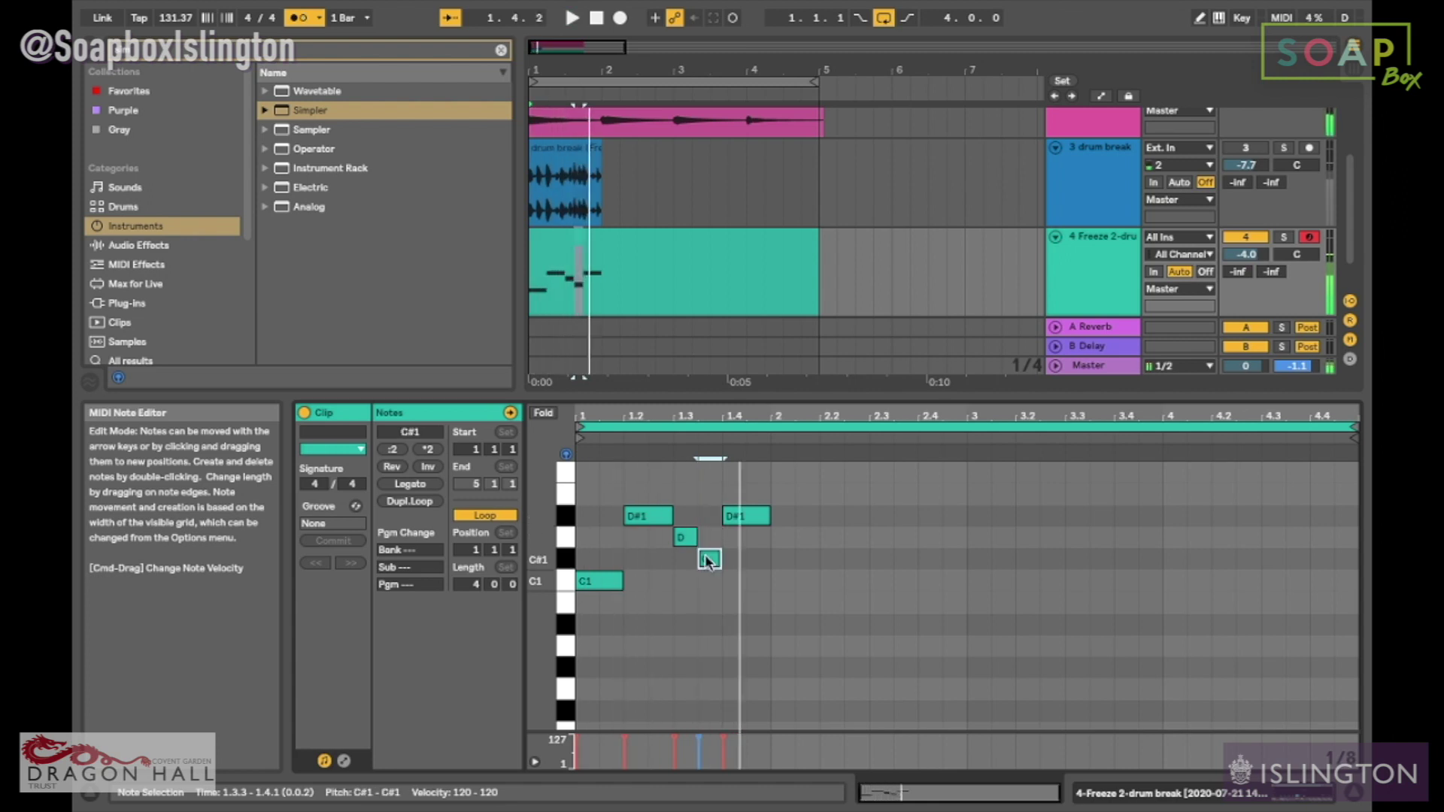
Step: Lower the one-beat note at beat 1.4 to C1, auditioning D1 on the way, and play back the bar
click(746, 517)
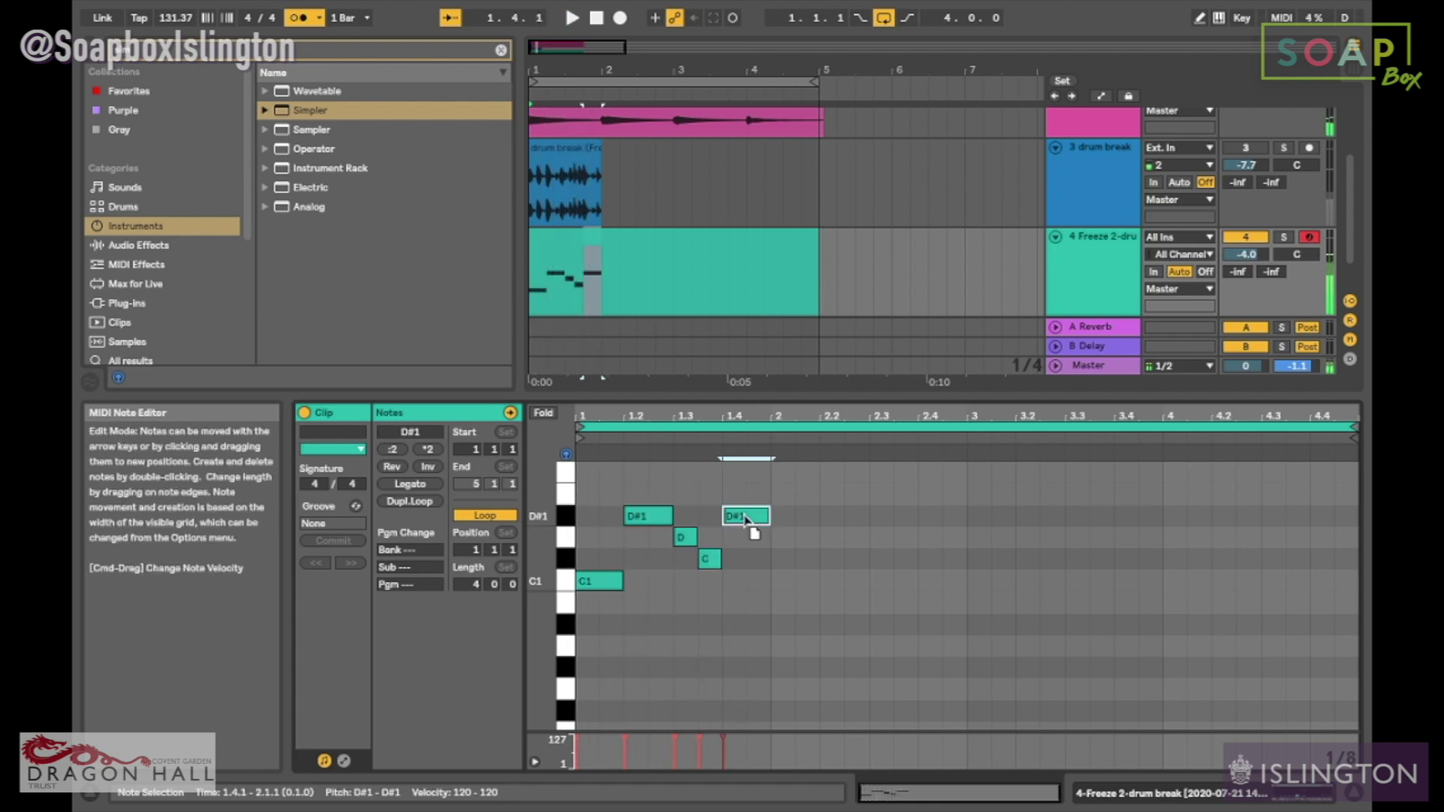
drag(745, 518, 747, 537)
key(space)
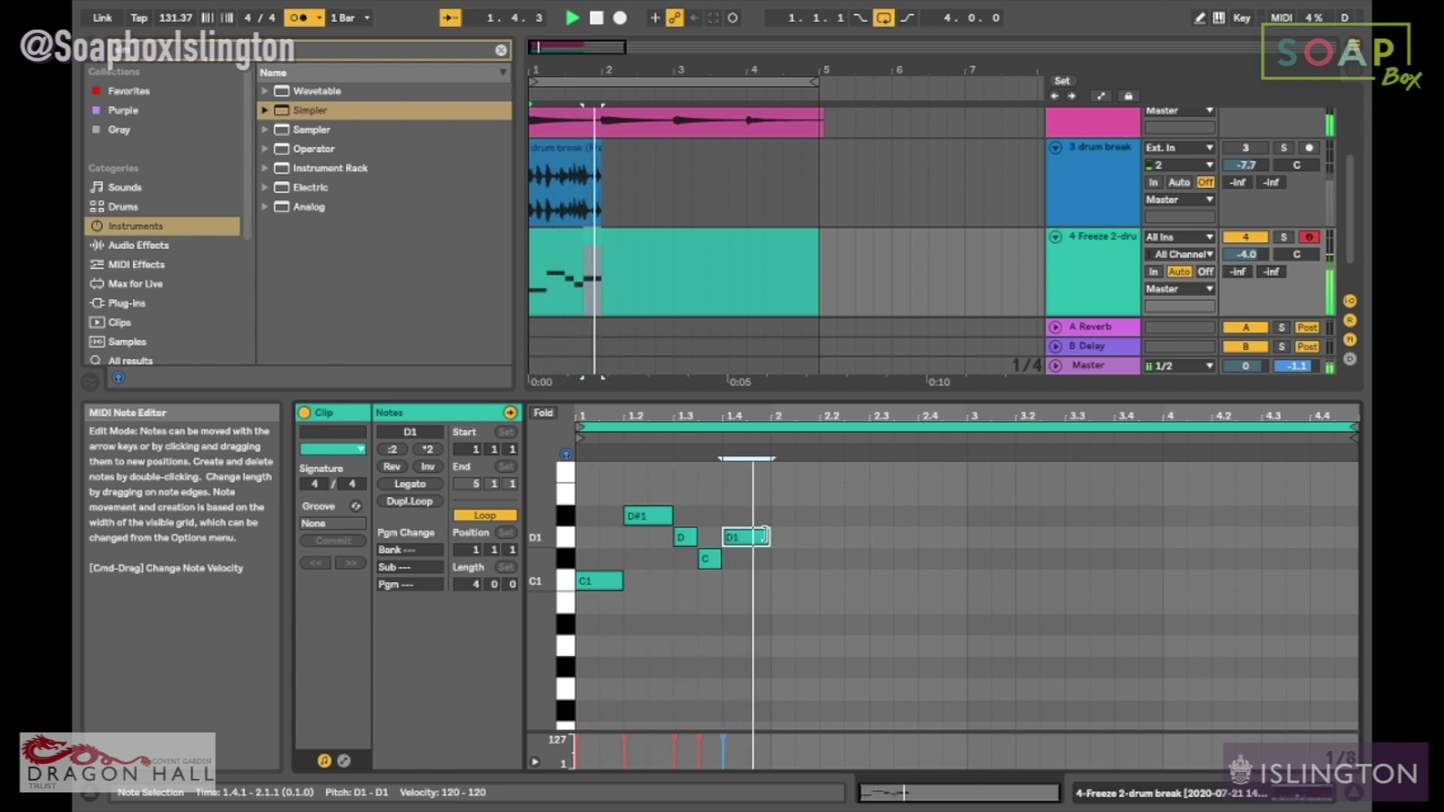
drag(756, 536, 757, 582)
key(space)
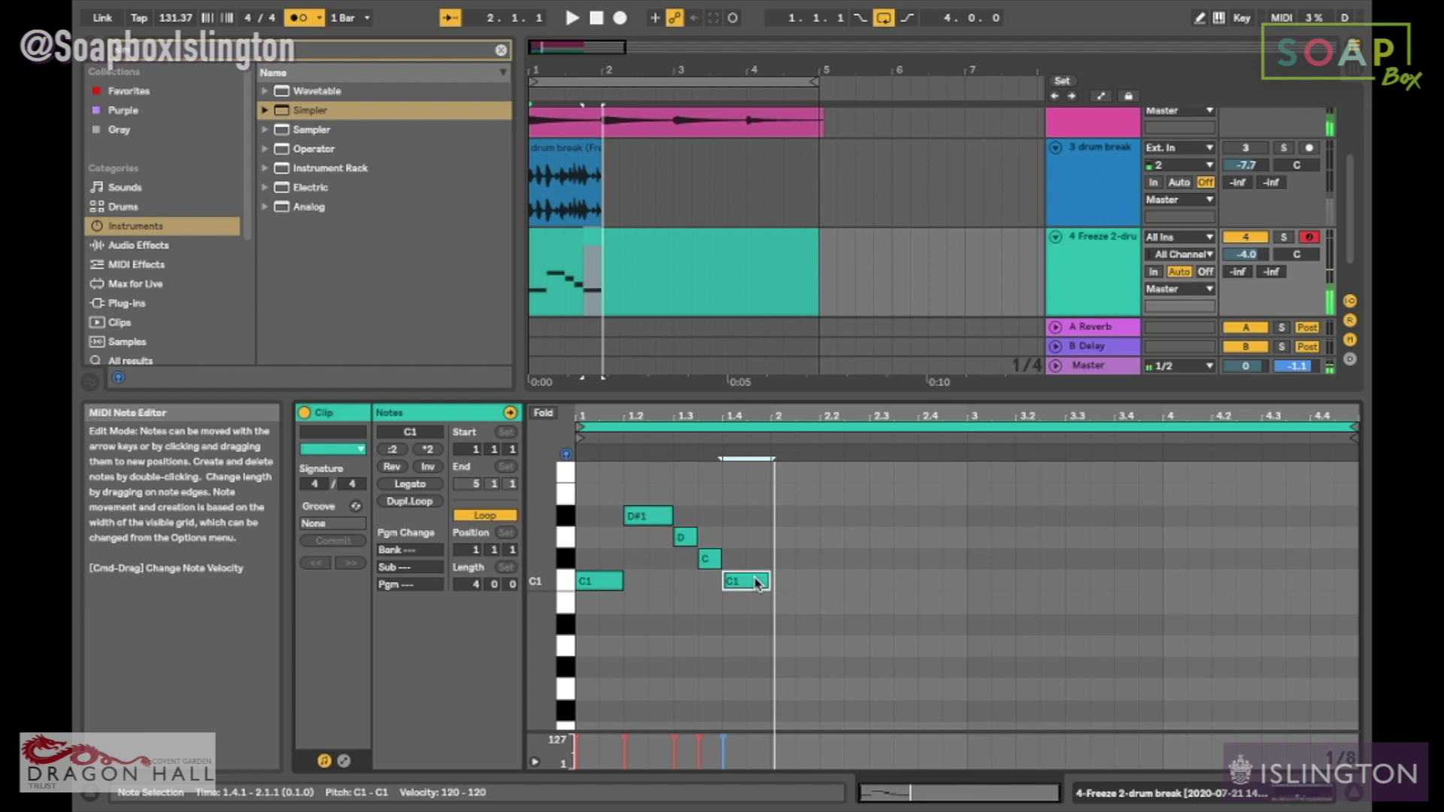
click(782, 598)
key(space)
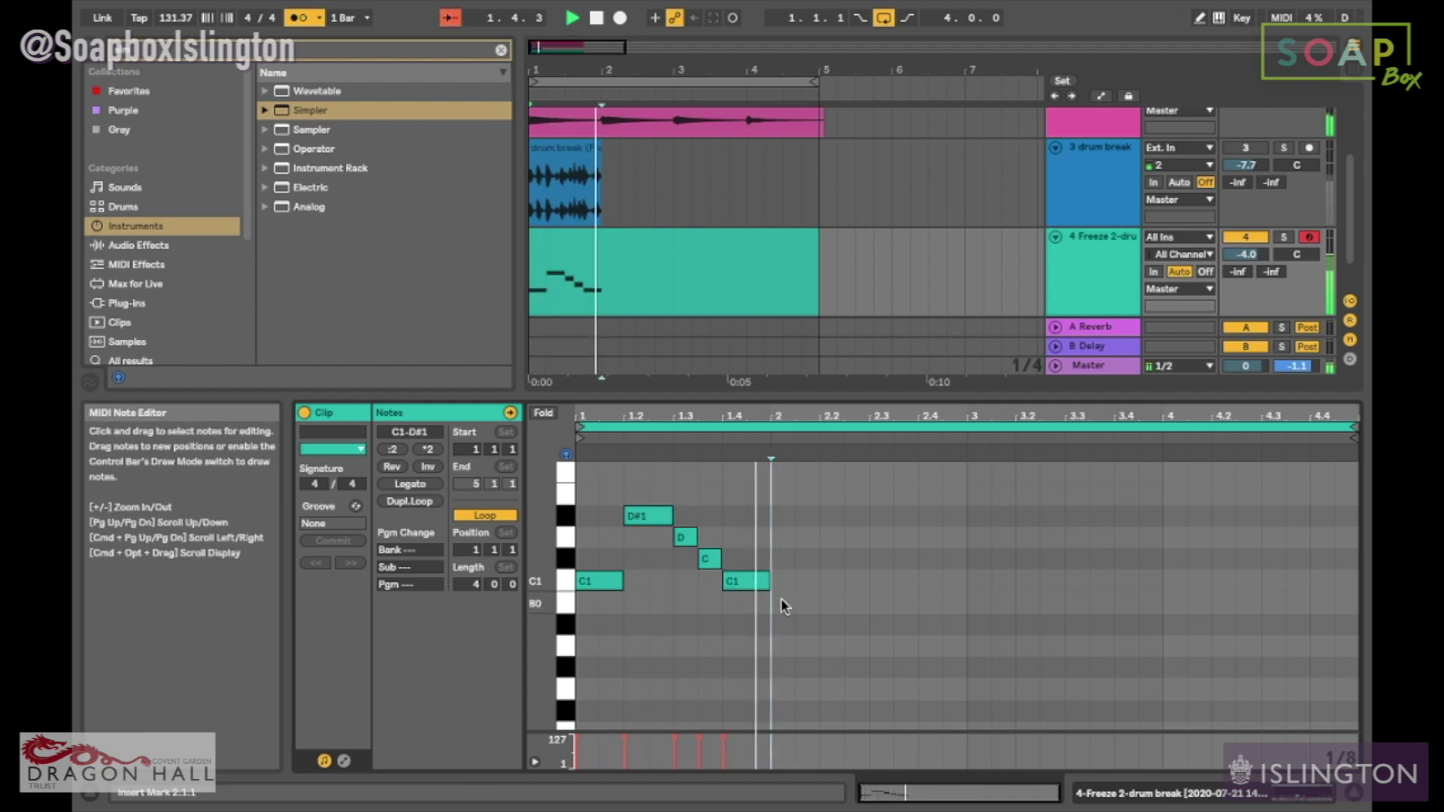
key(space)
Step: Replace the one-beat C1 note at beat 1.4 with two half-beat C1 notes at 1.4.1 and 1.4.3, and audition them
click(752, 584)
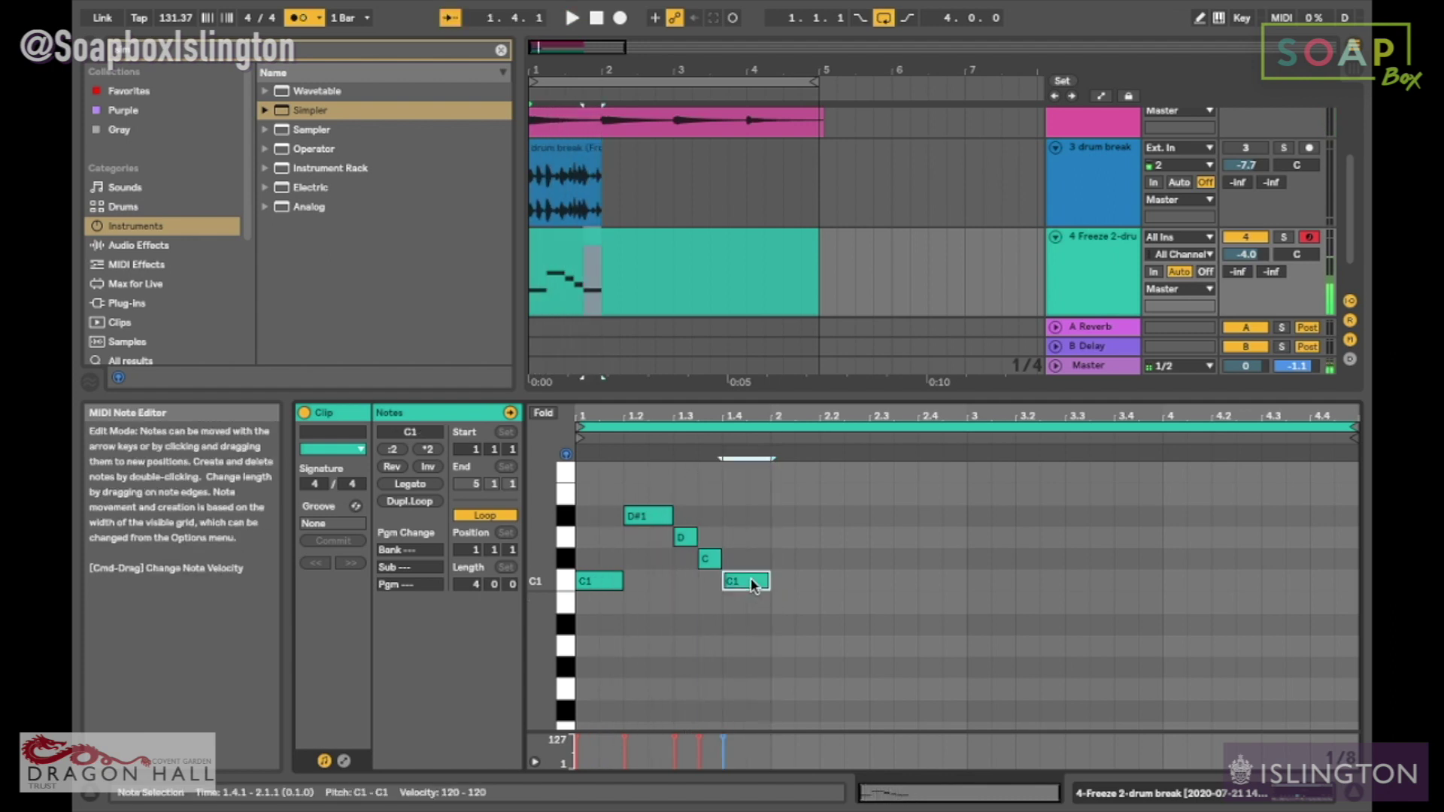
drag(757, 577, 753, 550)
key(space)
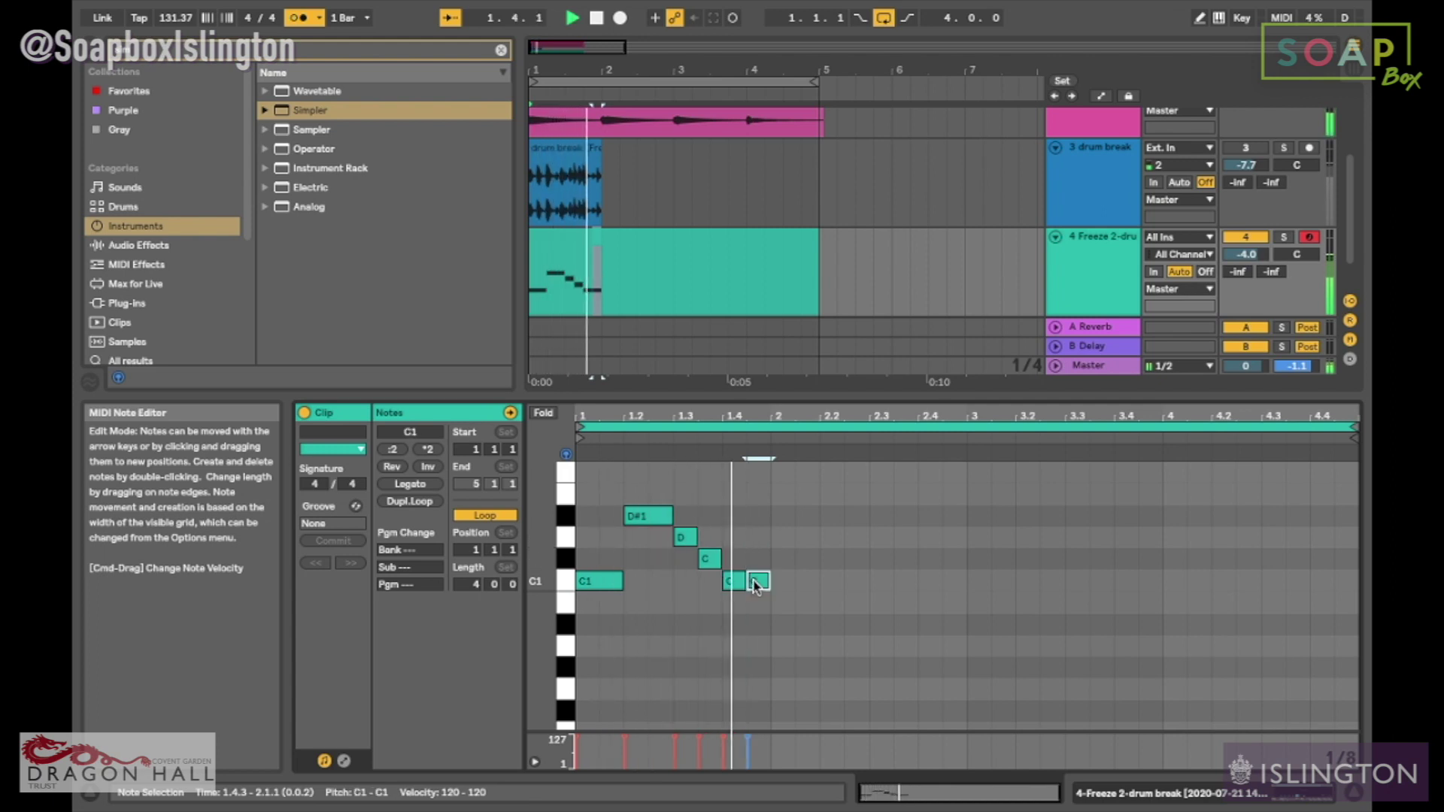
key(space)
Step: Duplicate all of bar 1's notes and align the copy to start at 2.1.1
right_click(781, 587)
click(628, 602)
drag(790, 588, 604, 569)
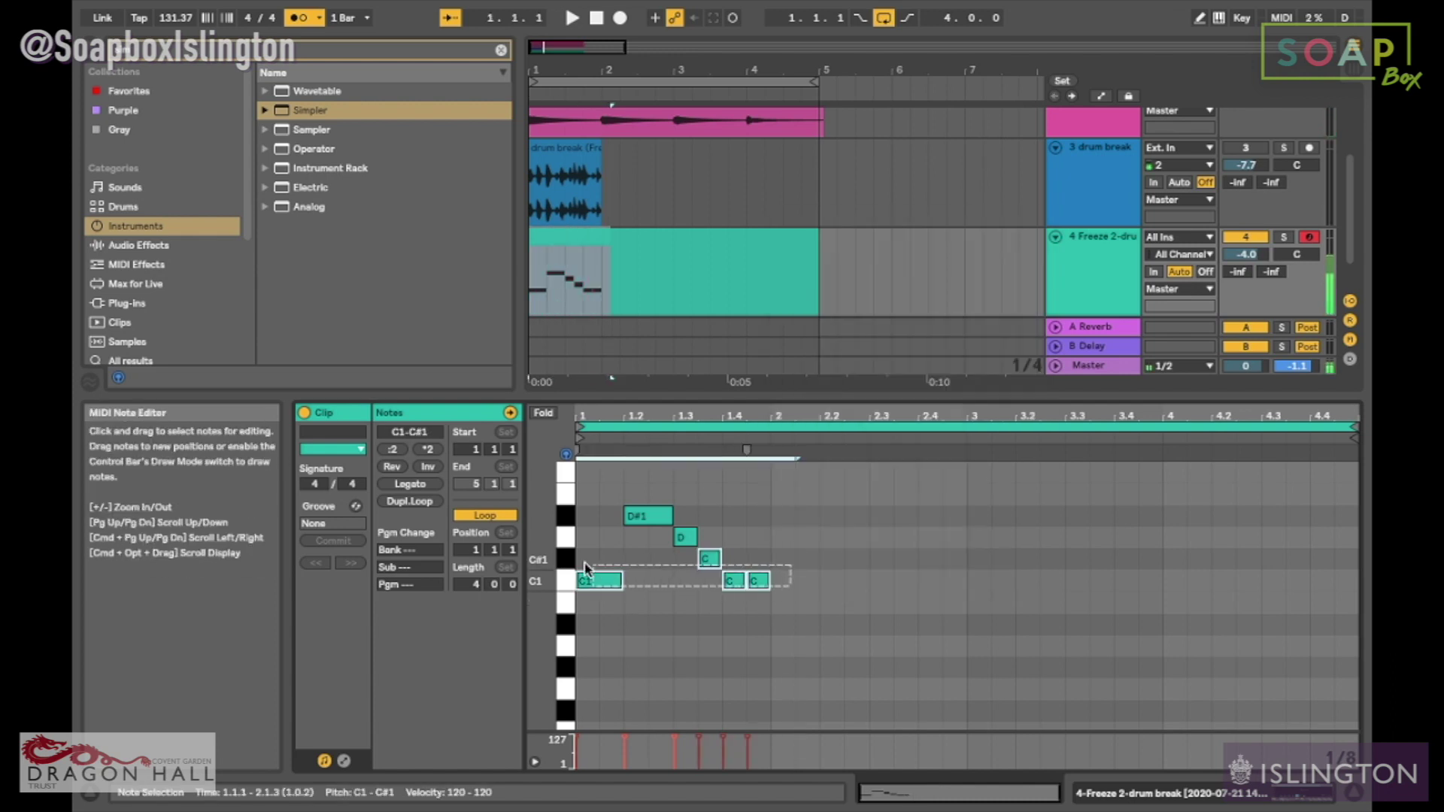
key(super+d)
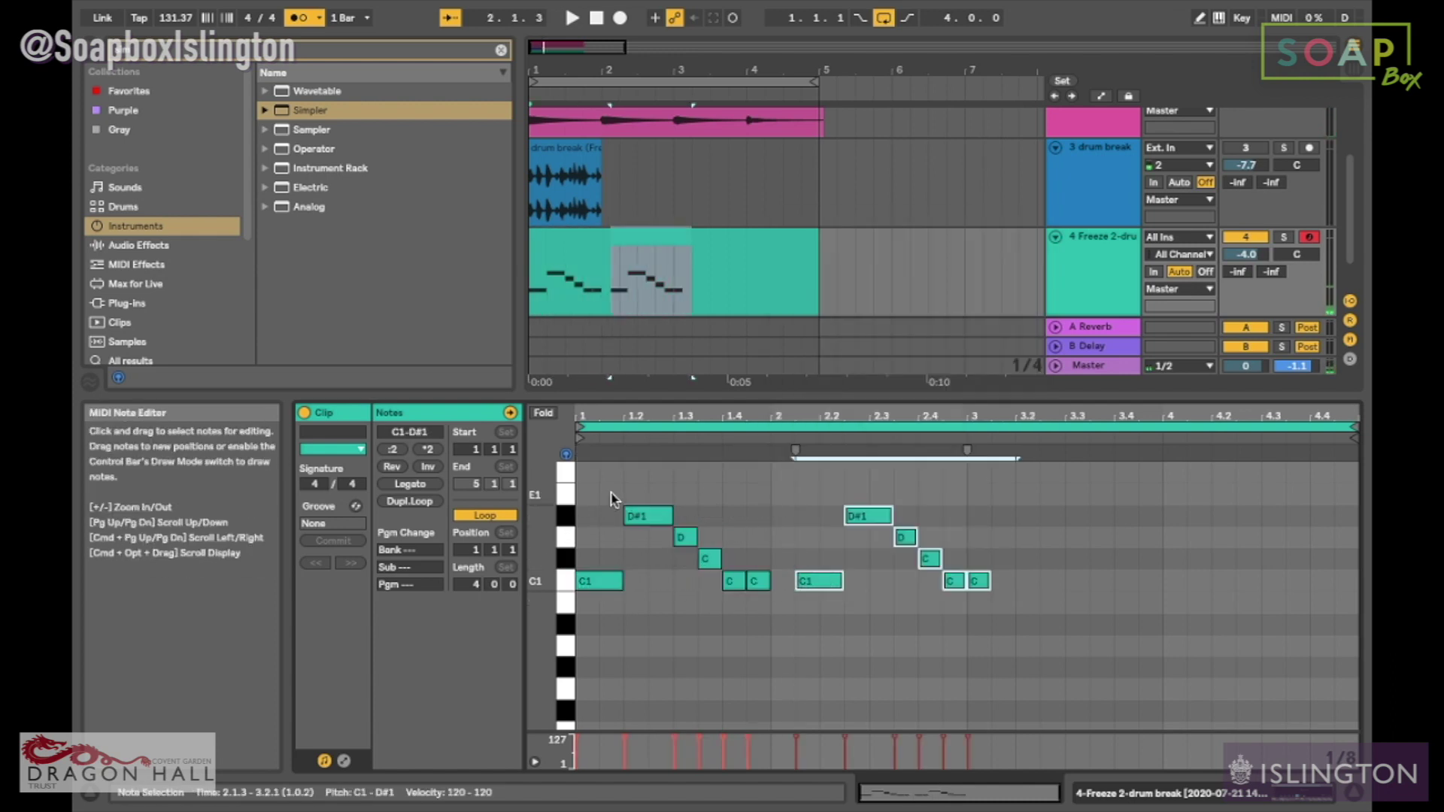
drag(814, 584, 790, 586)
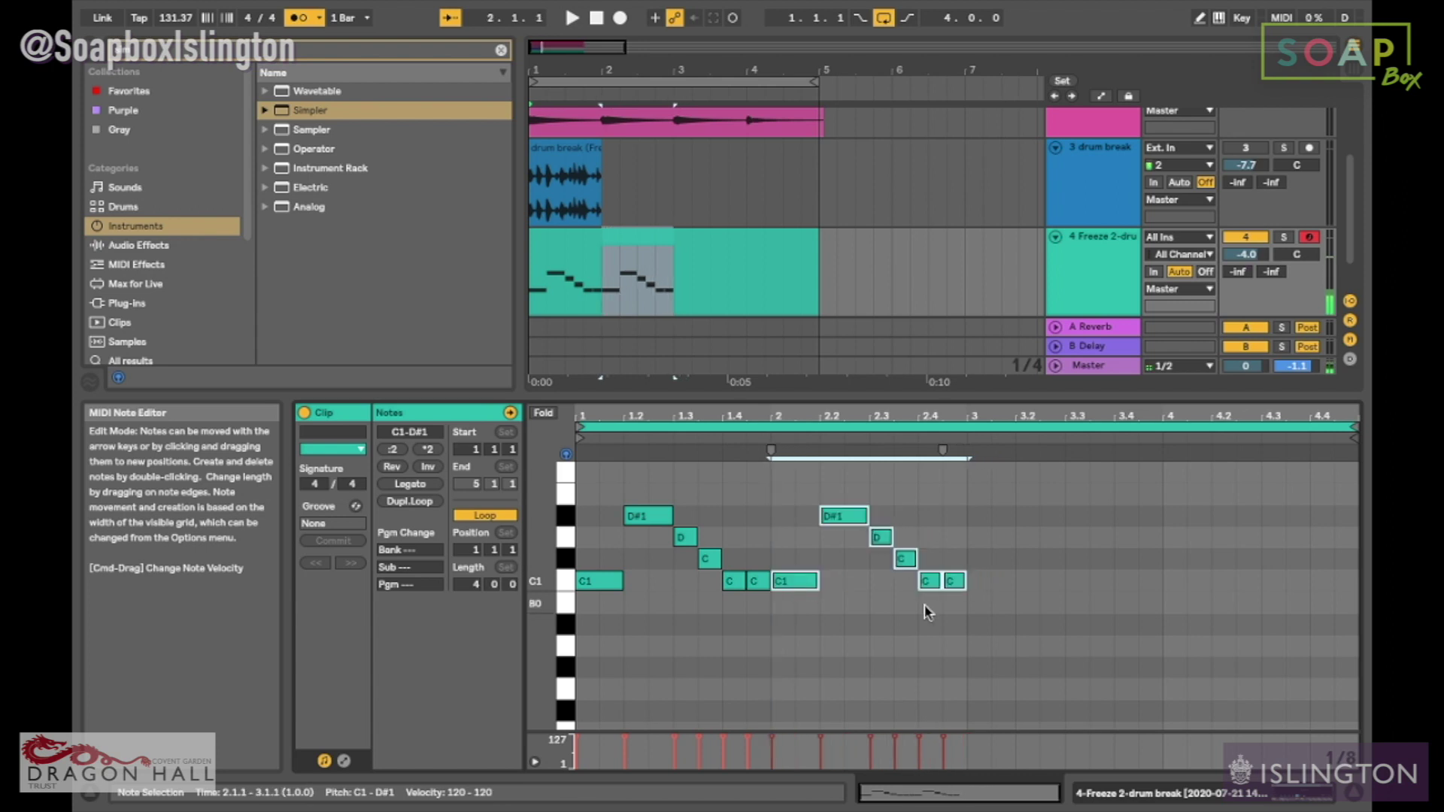
Step: Duplicate bar 2's notes into bars 3 and 4 and play back the pattern
click(959, 624)
drag(959, 624, 794, 517)
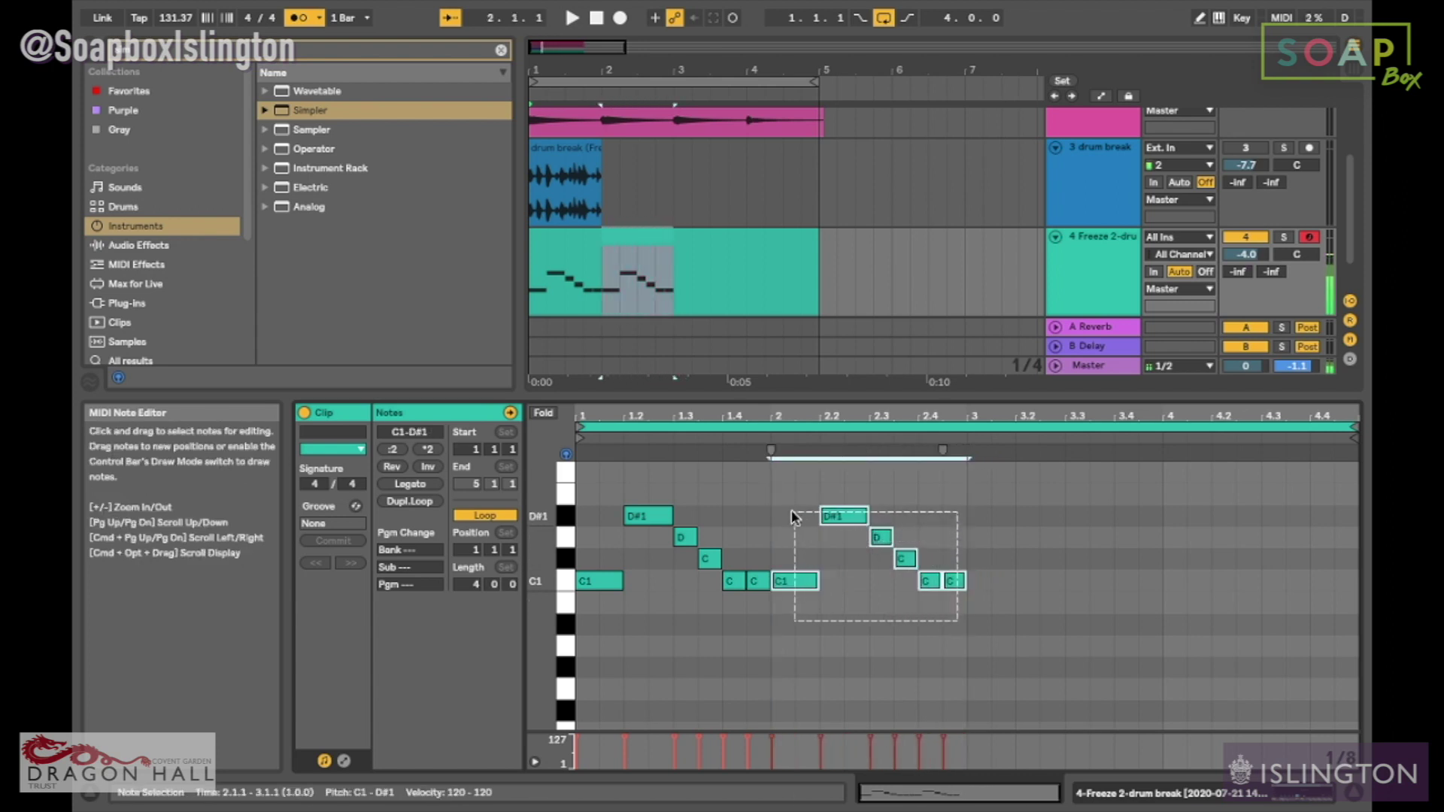
key(super+d)
key(super+d)
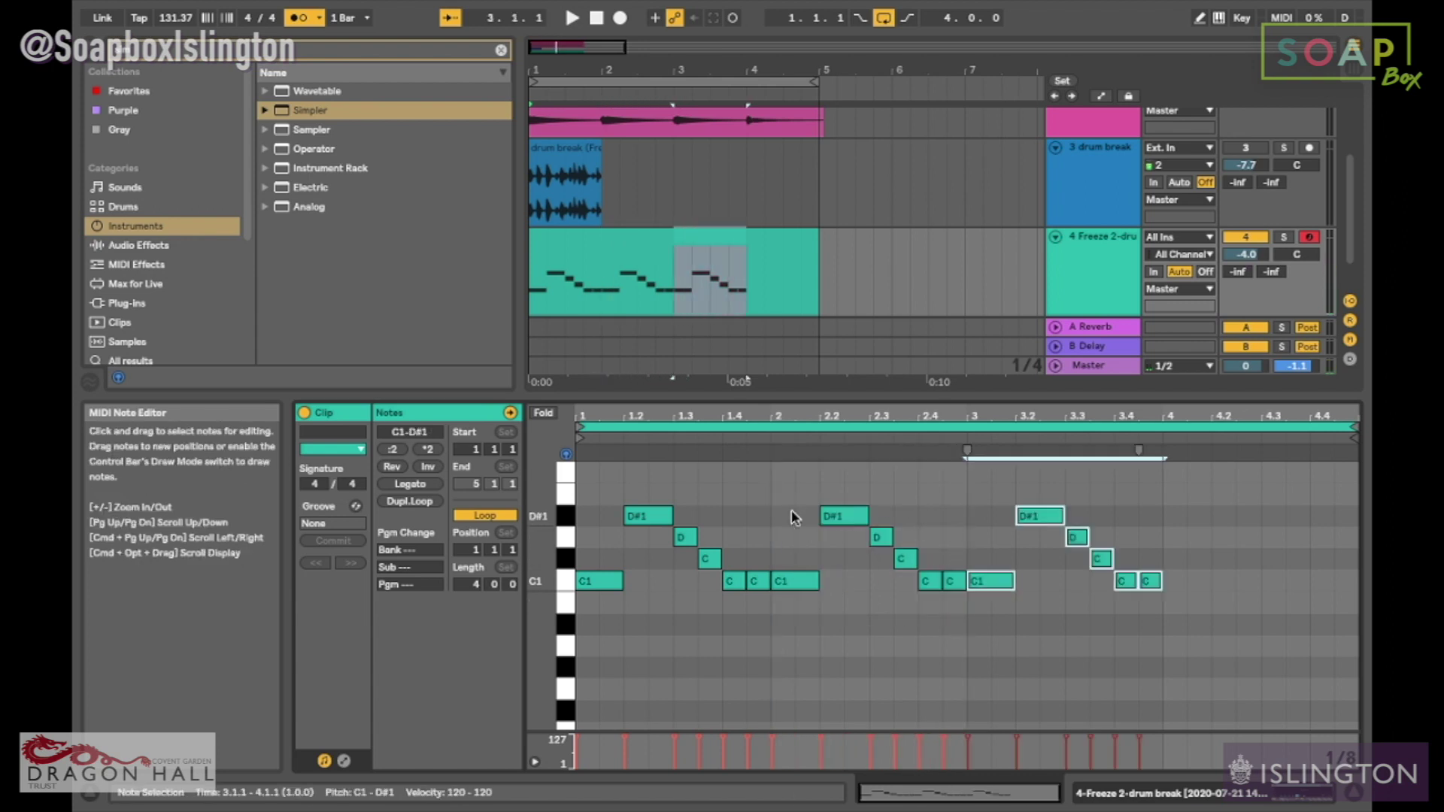
key(space)
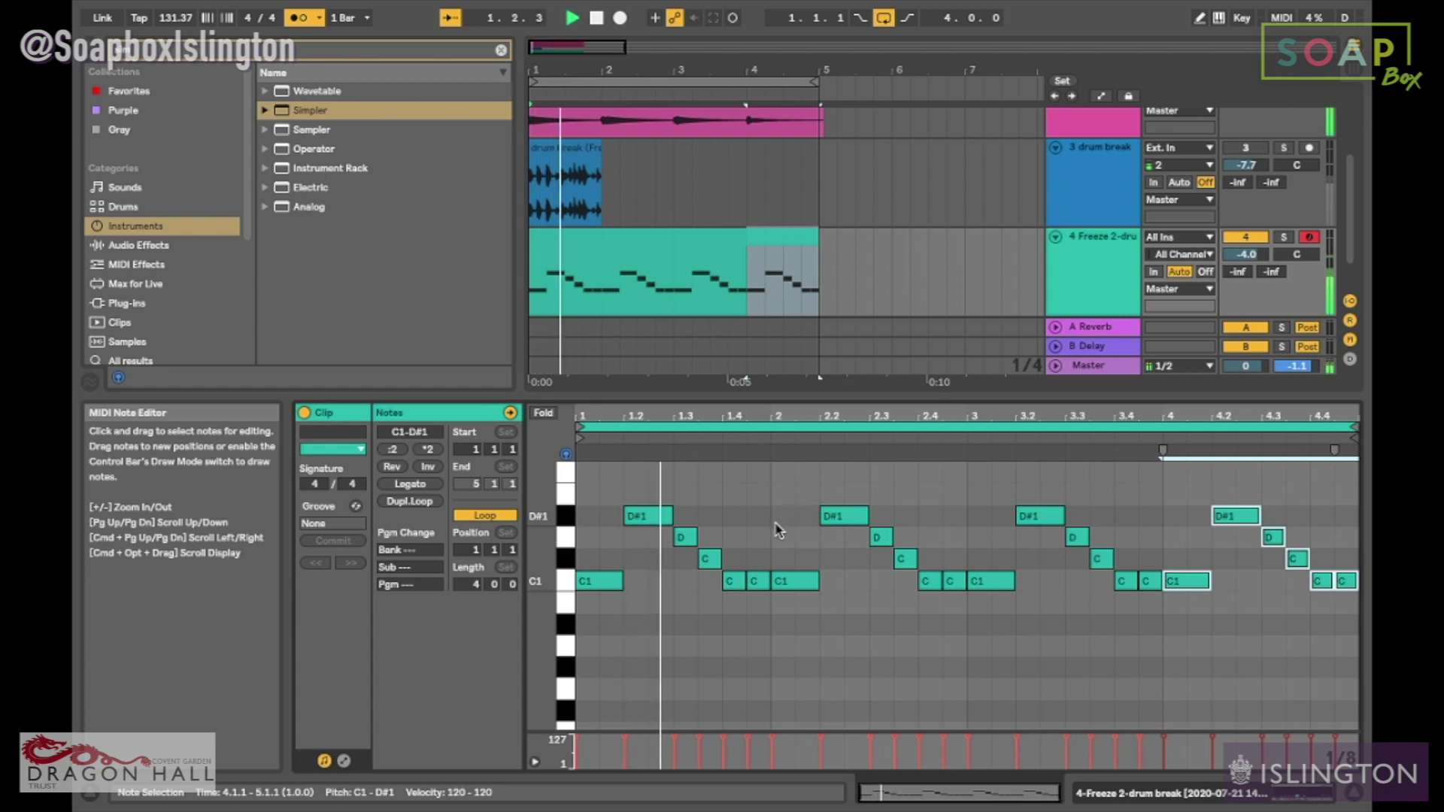
Step: Delete the C1 note at 1.4.3, lengthen the one at 1.4.1 to one beat, and audition the change
key(space)
double_click(753, 589)
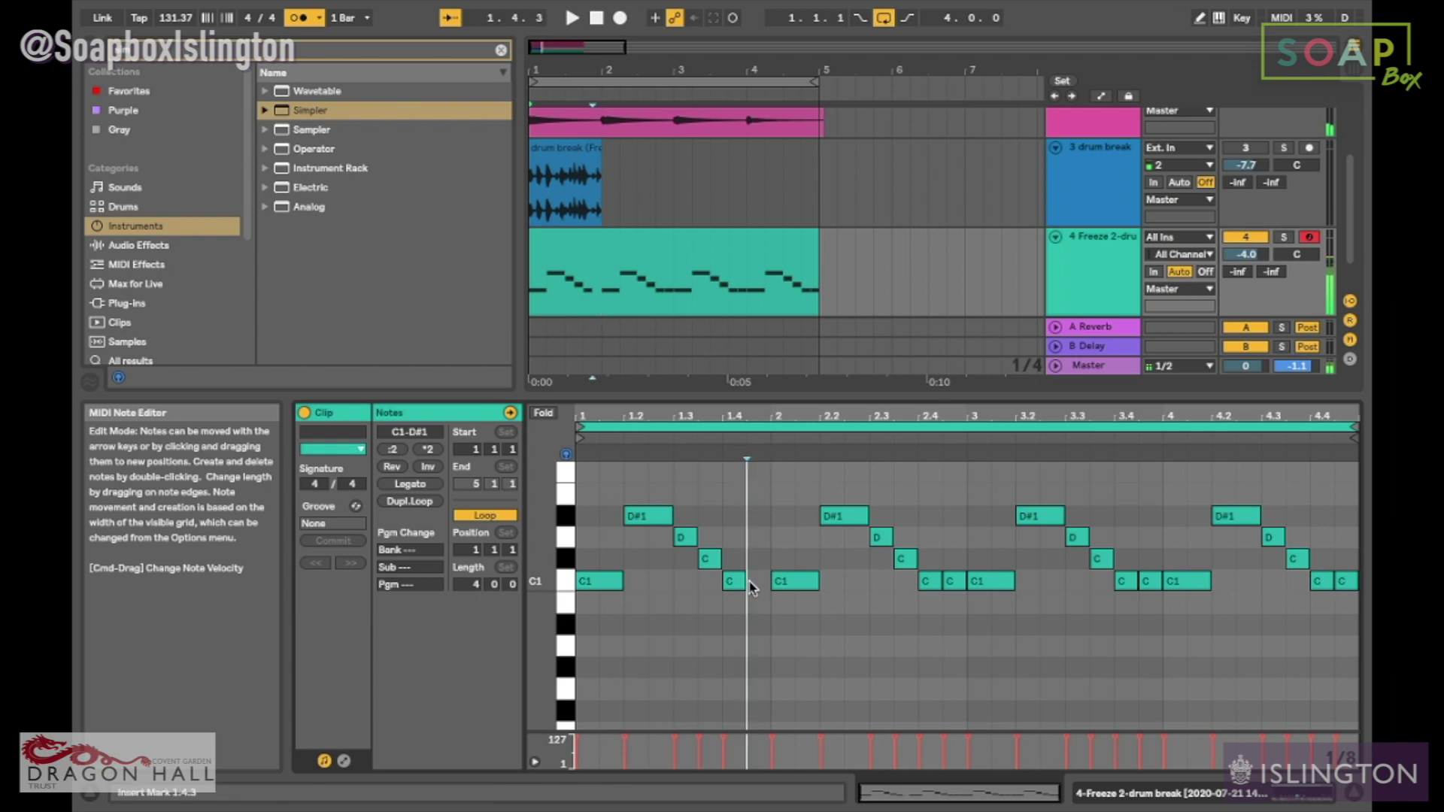
drag(742, 583, 771, 583)
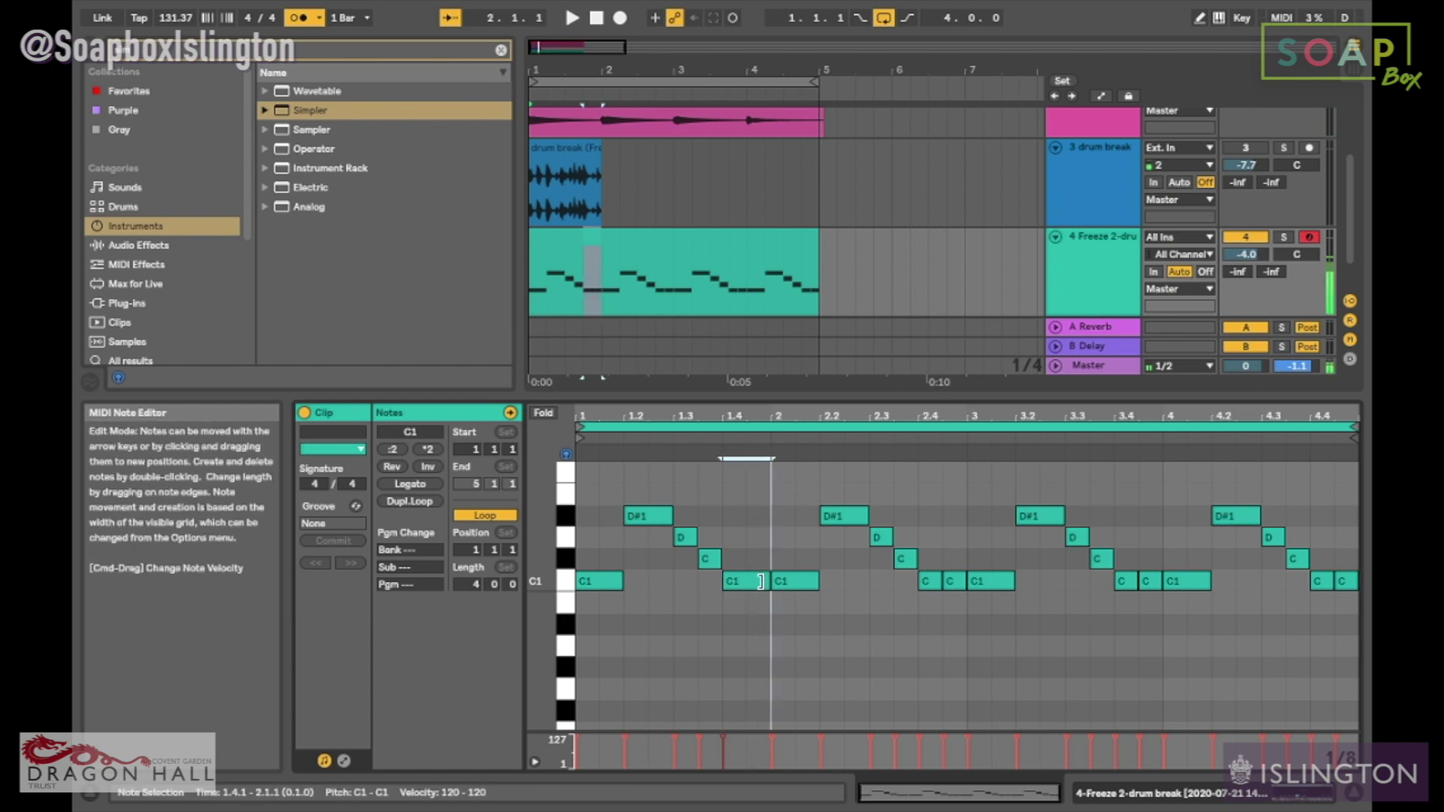
key(space)
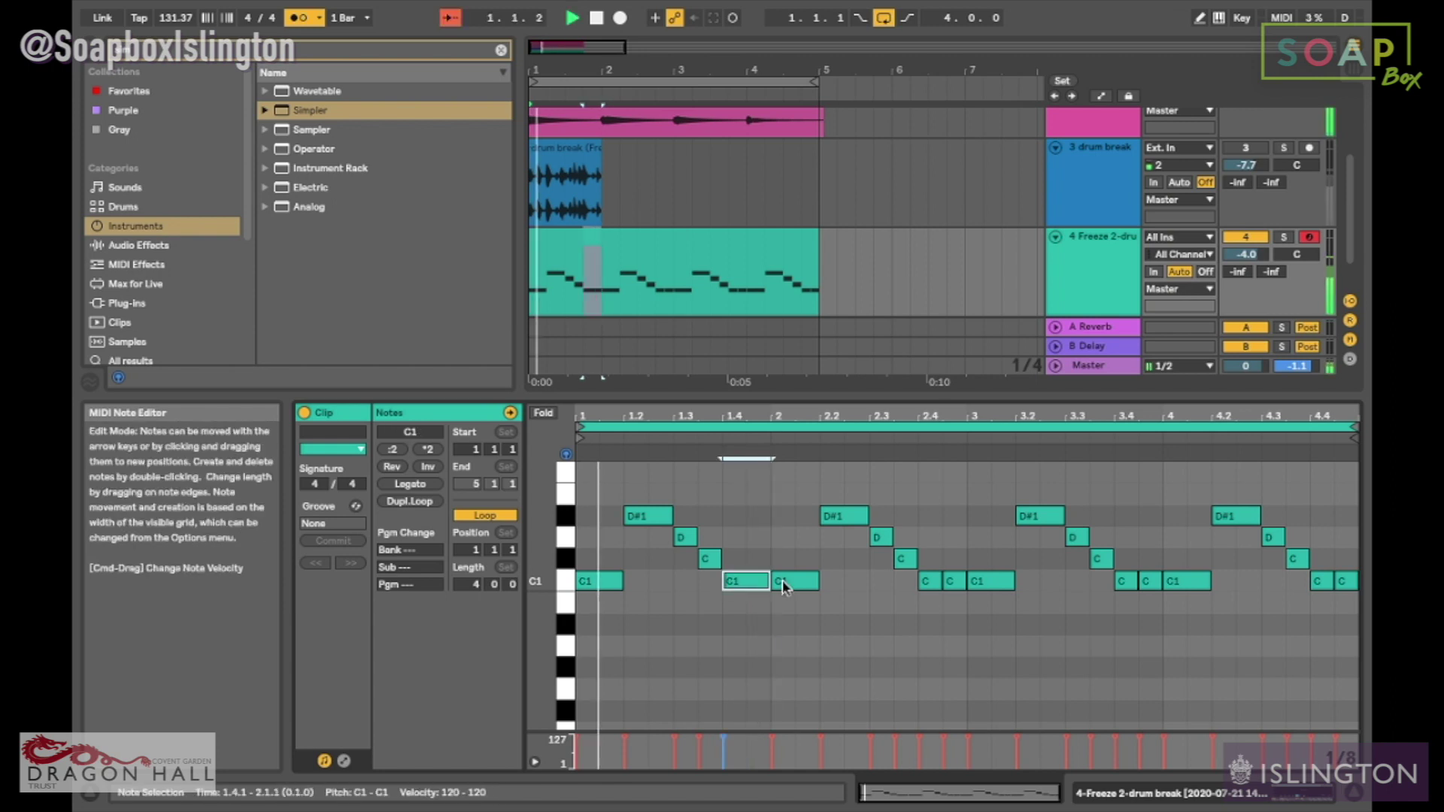
Step: Delete the C1 note at 2.4.3, raise the note at 2.4.1 to D1, and audition the pattern
click(950, 584)
key(space)
double_click(950, 584)
key(space)
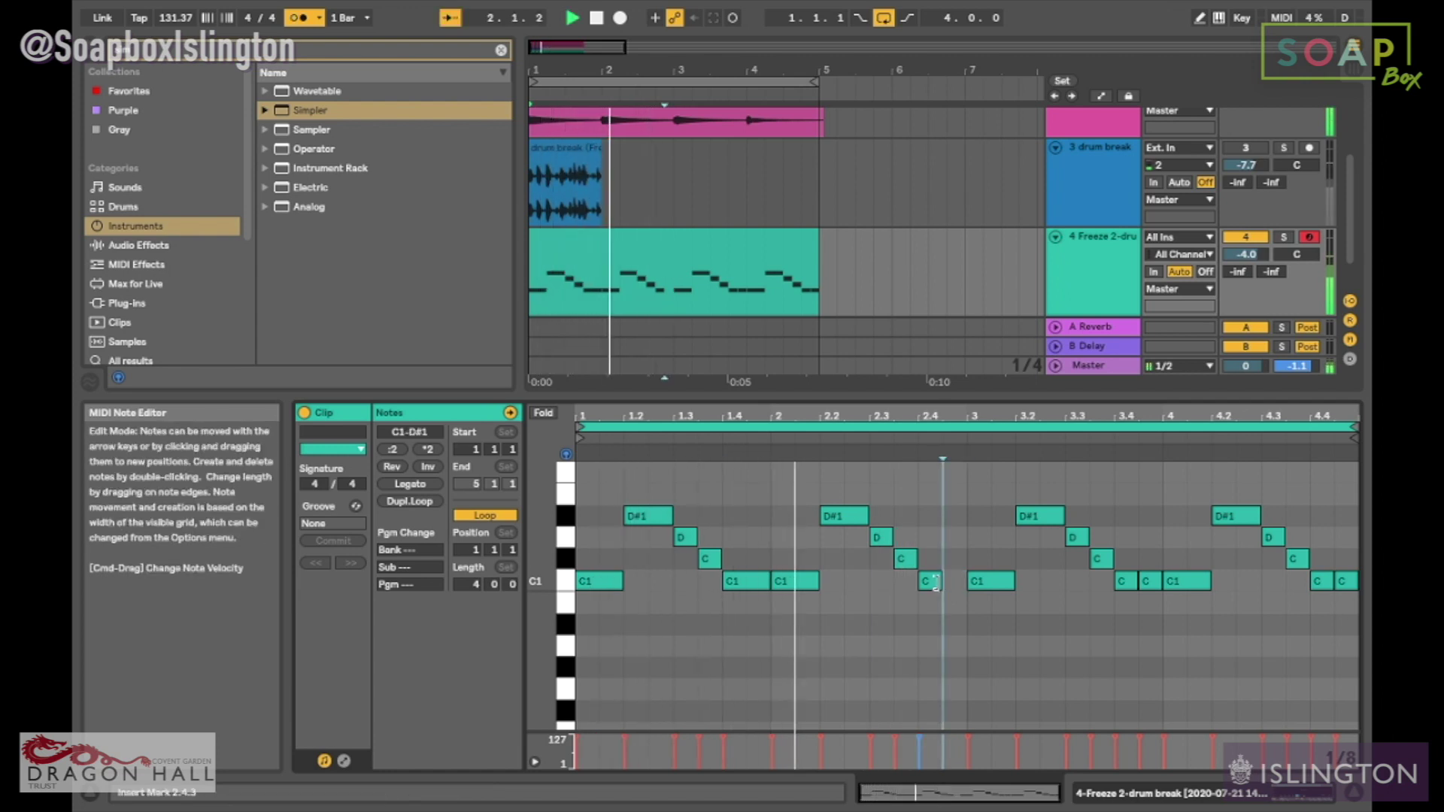
key(space)
click(930, 584)
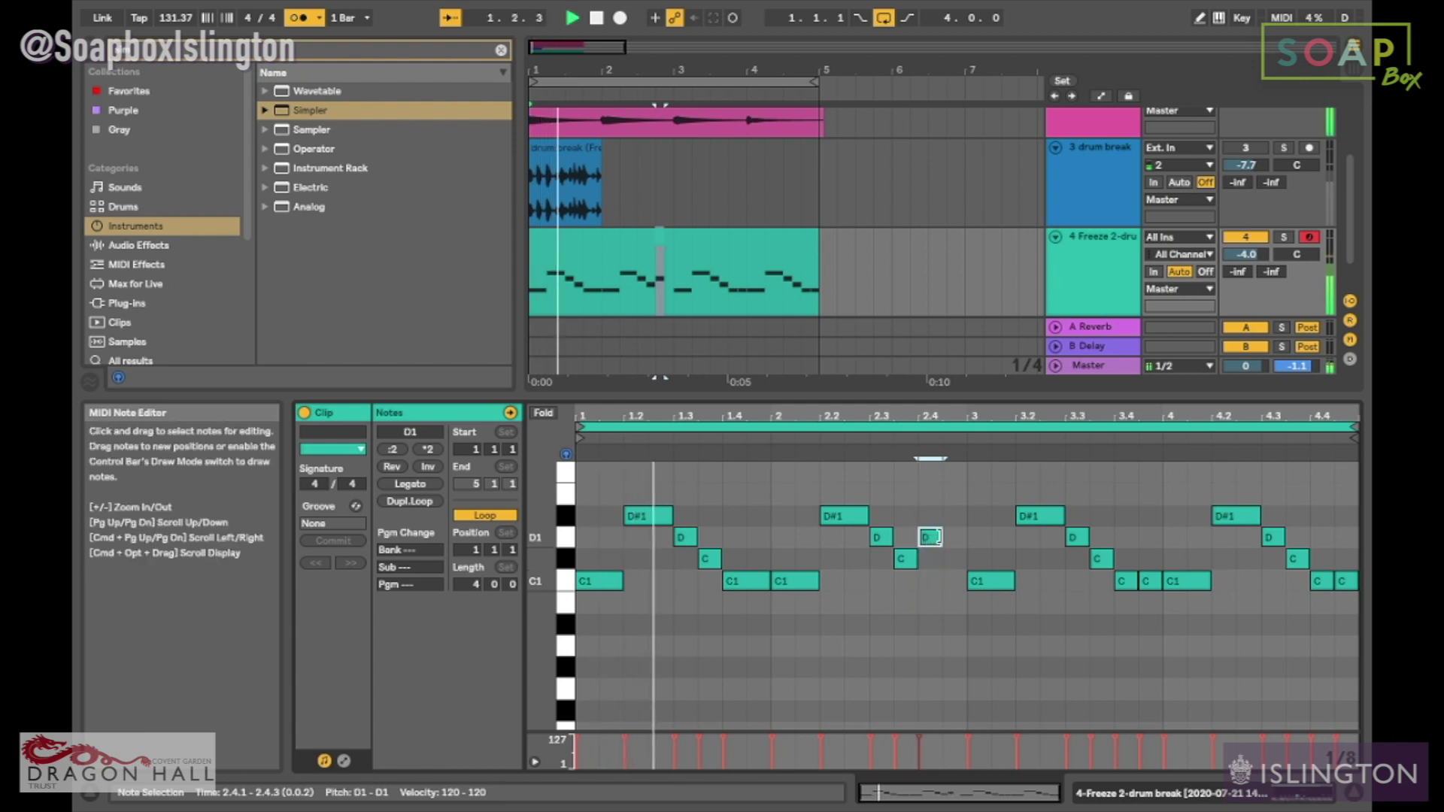
Step: Try the D1 note at 2.4.1 at one beat, trim it back to half a beat, and add a half-beat C1 note at 2.4.3
drag(939, 539, 965, 545)
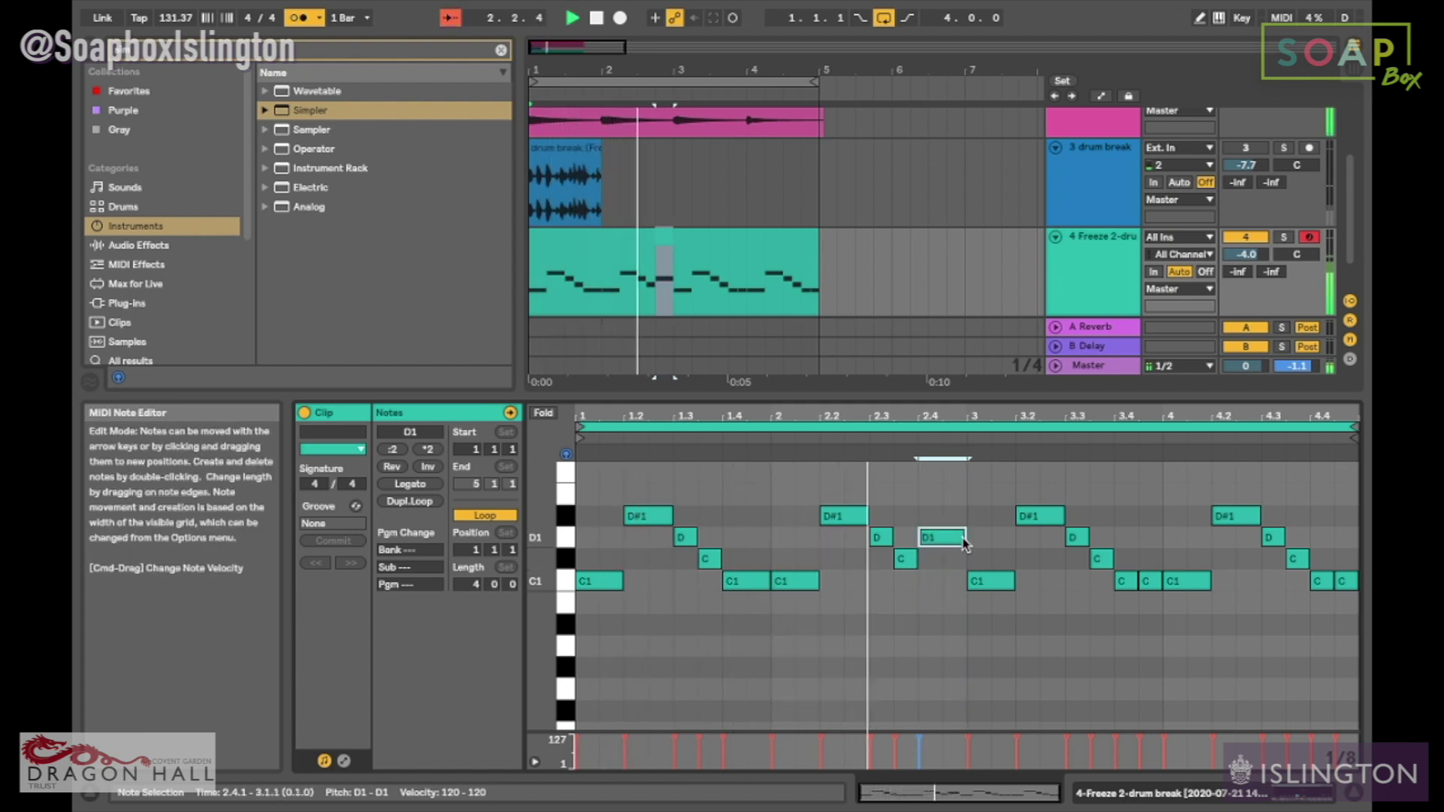
key(space)
drag(966, 543, 944, 526)
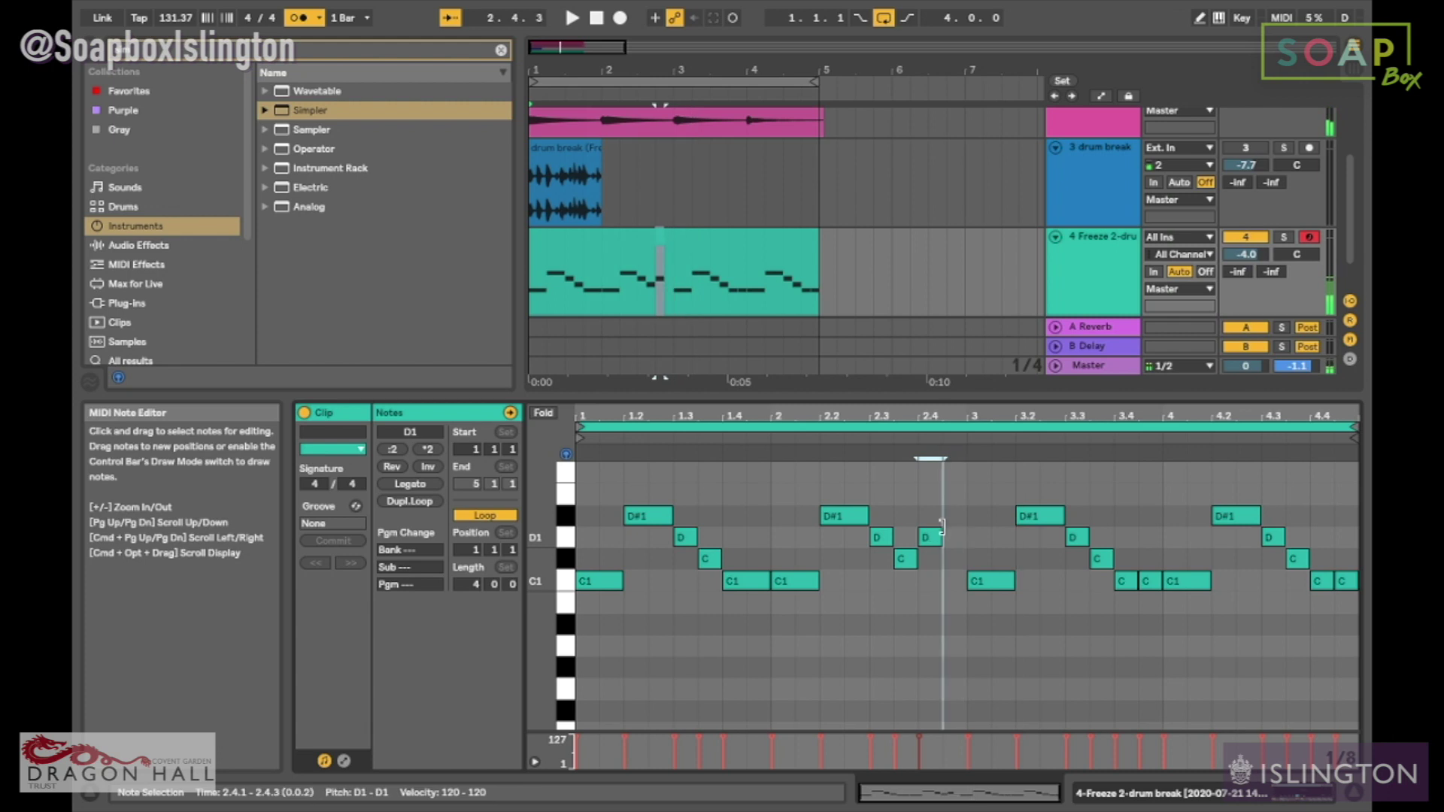
double_click(949, 581)
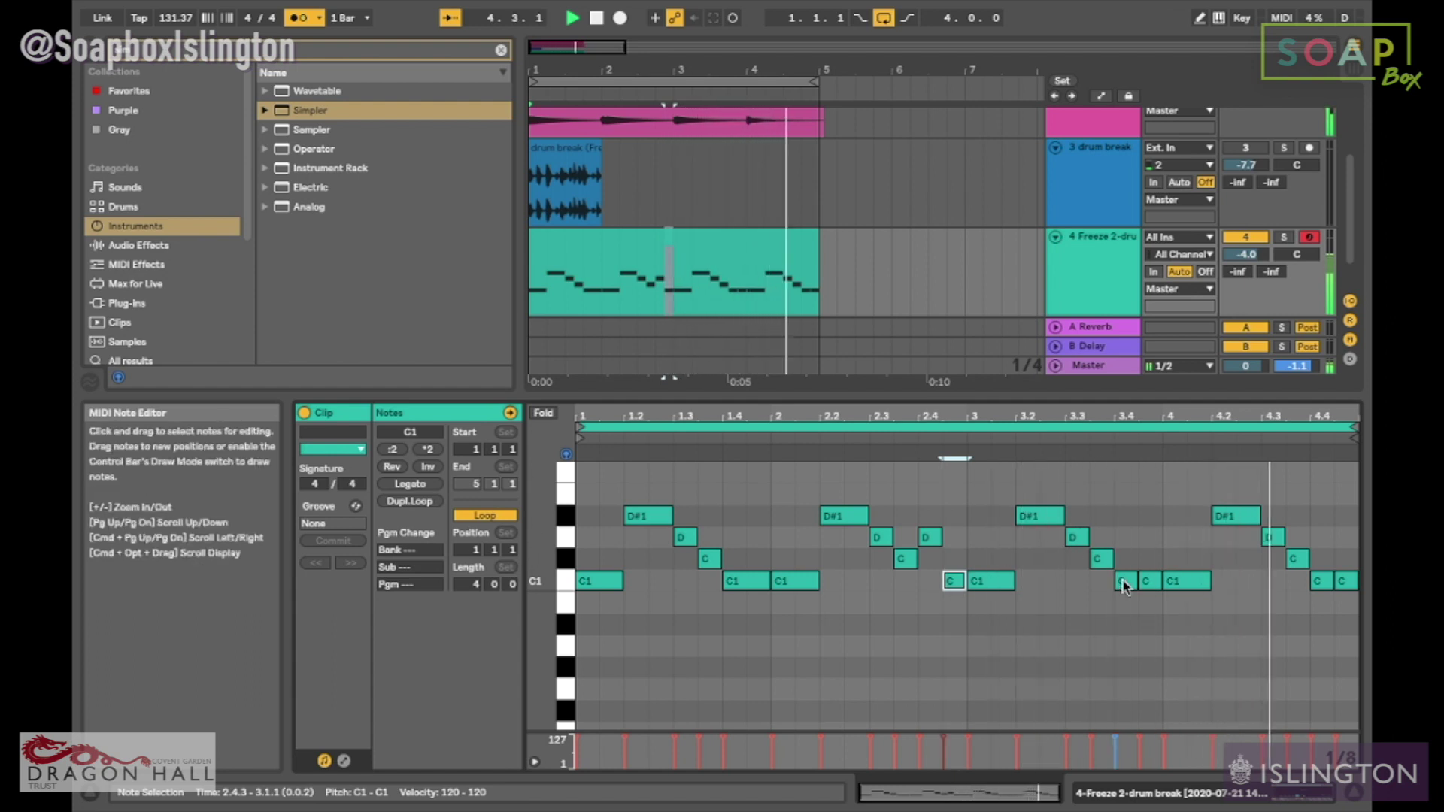
Step: Delete the C1 notes at 3.4.3 and 4.4.3 and lengthen the C1 notes at 3.4.1 and 4.4.1 to one beat
click(1148, 582)
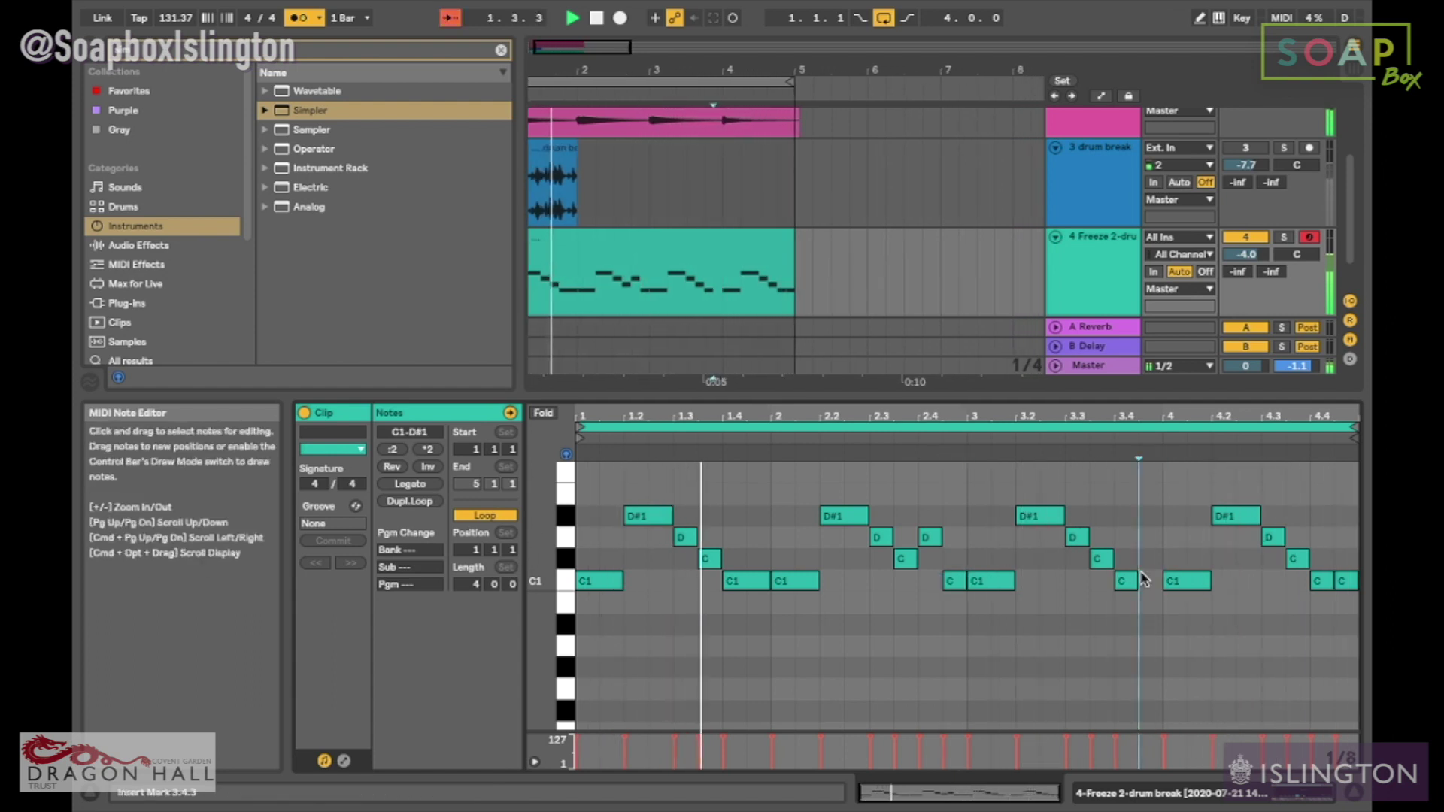
drag(1141, 583, 1155, 581)
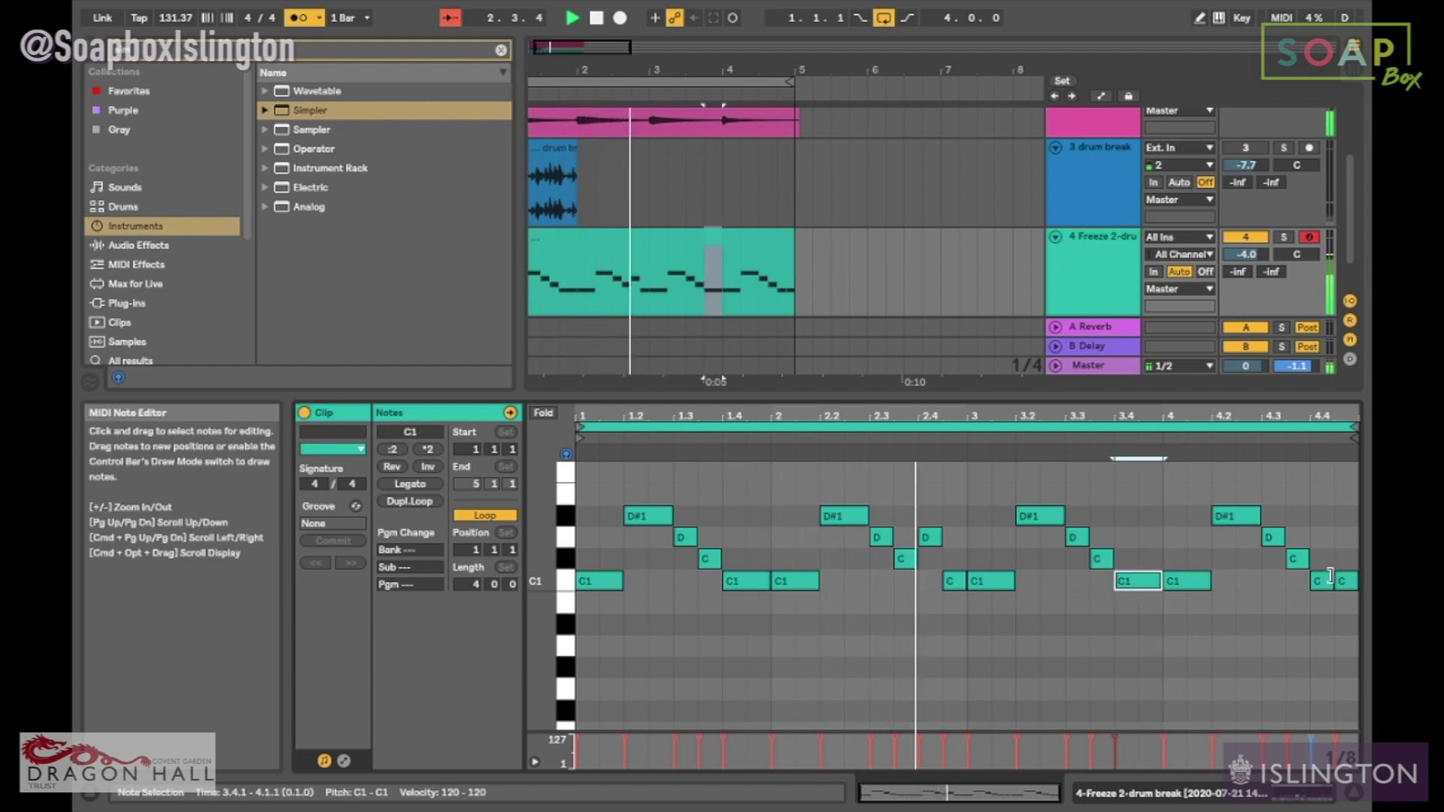
double_click(1336, 583)
drag(1330, 583, 1356, 581)
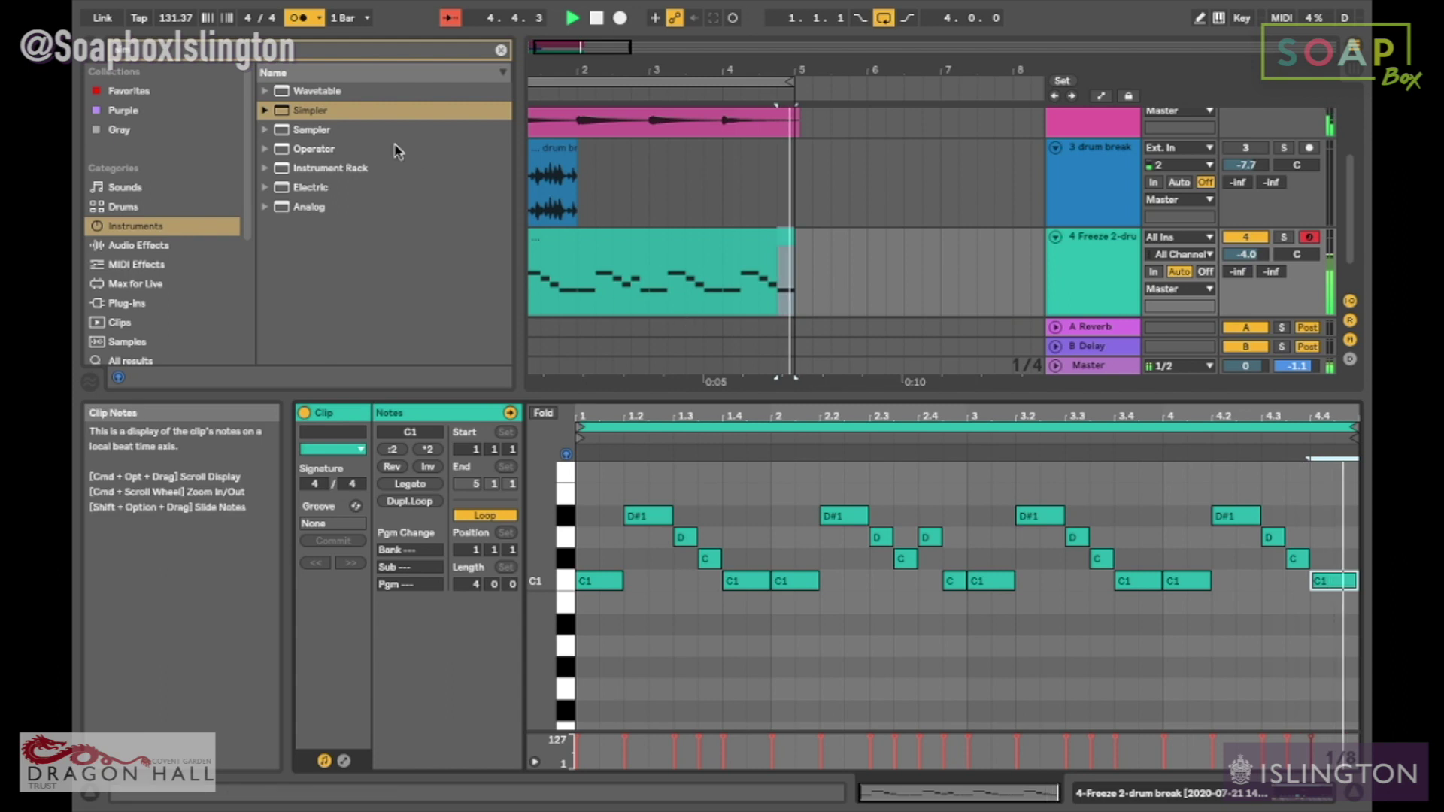
Step: Turn off the metronome, solo the sliced drum track and open its Simpler device, ending playback
click(314, 18)
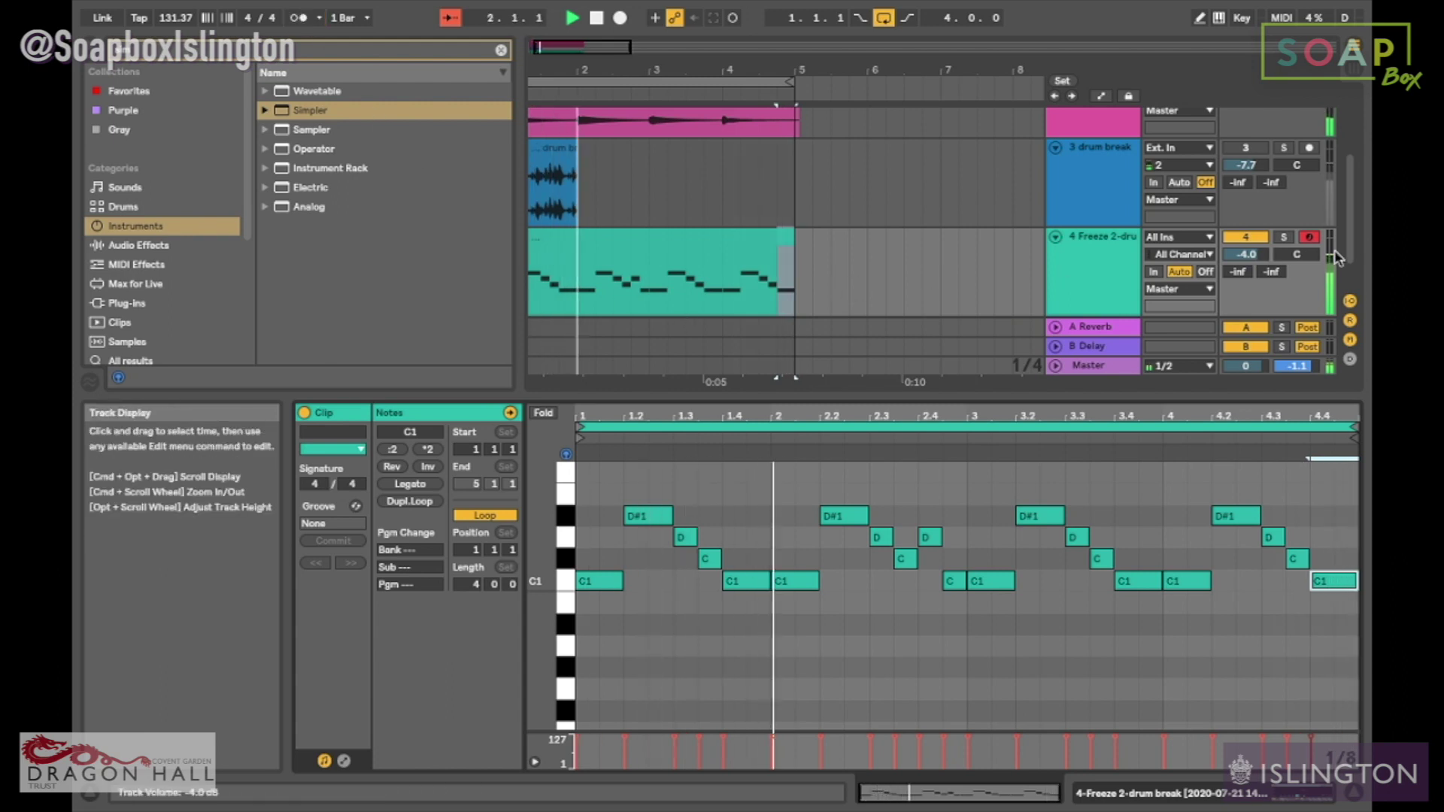
click(1284, 237)
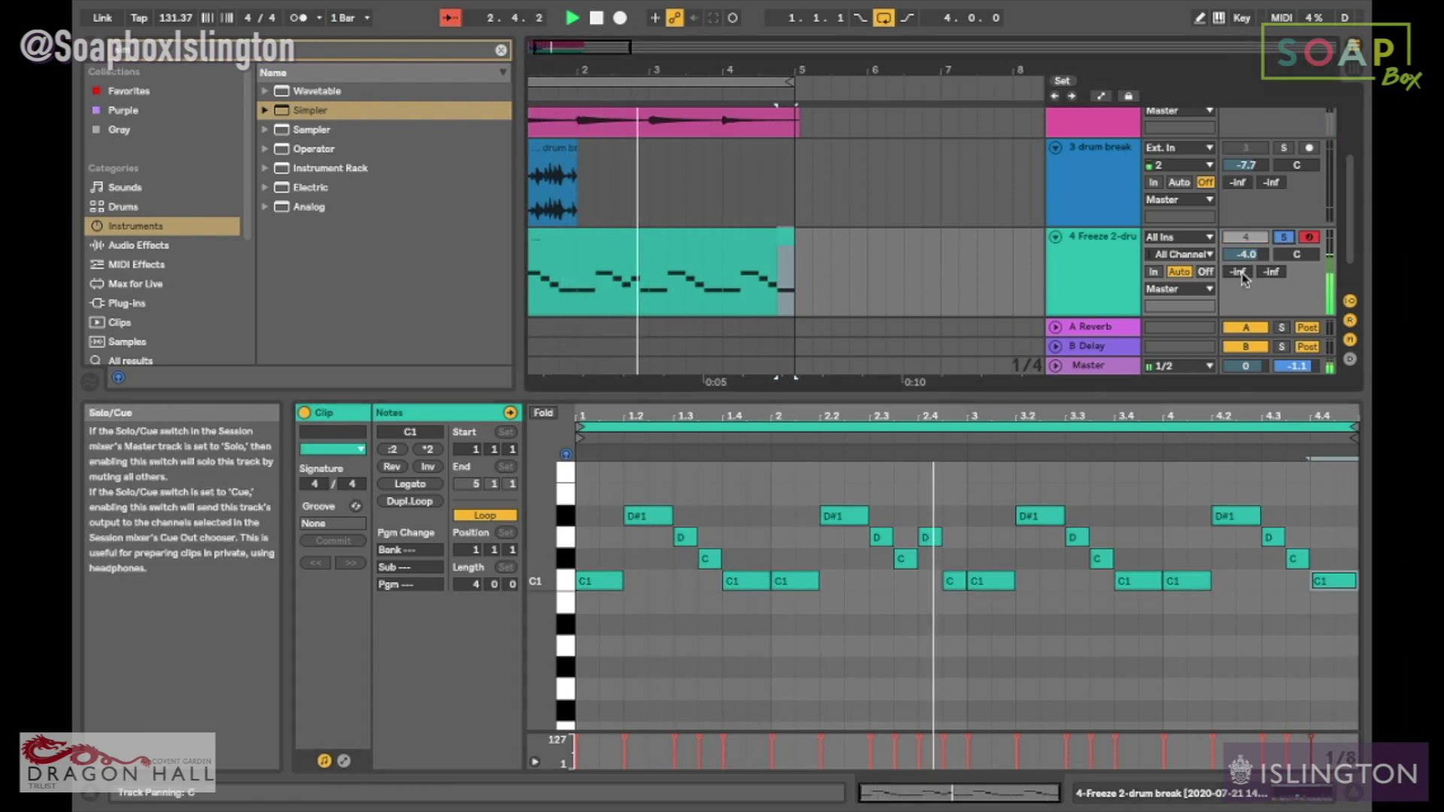
double_click(1072, 282)
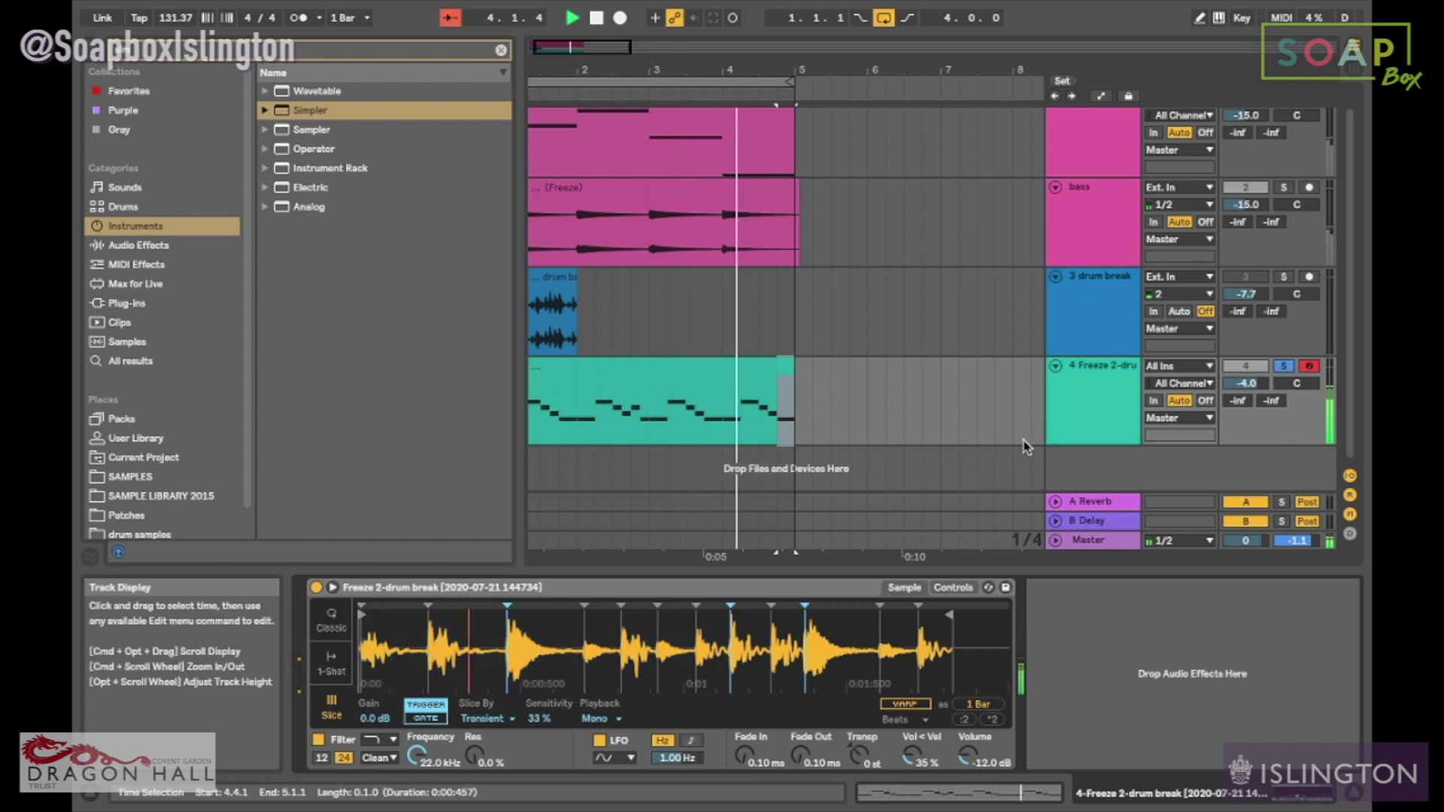
key(space)
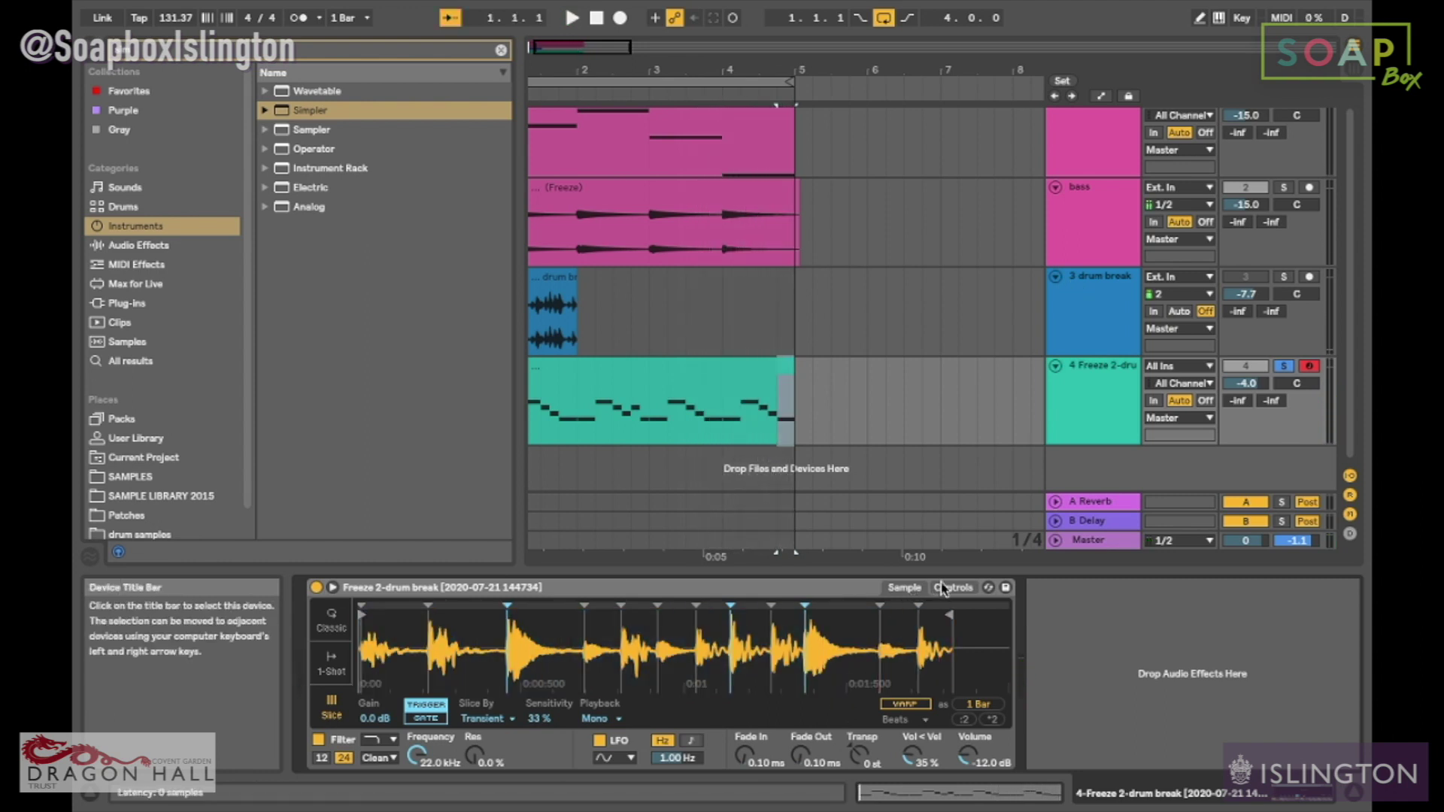
Step: Switch Simpler's Warp on and back off, set its transposition to -6 st, and audition the soloed pattern
click(944, 590)
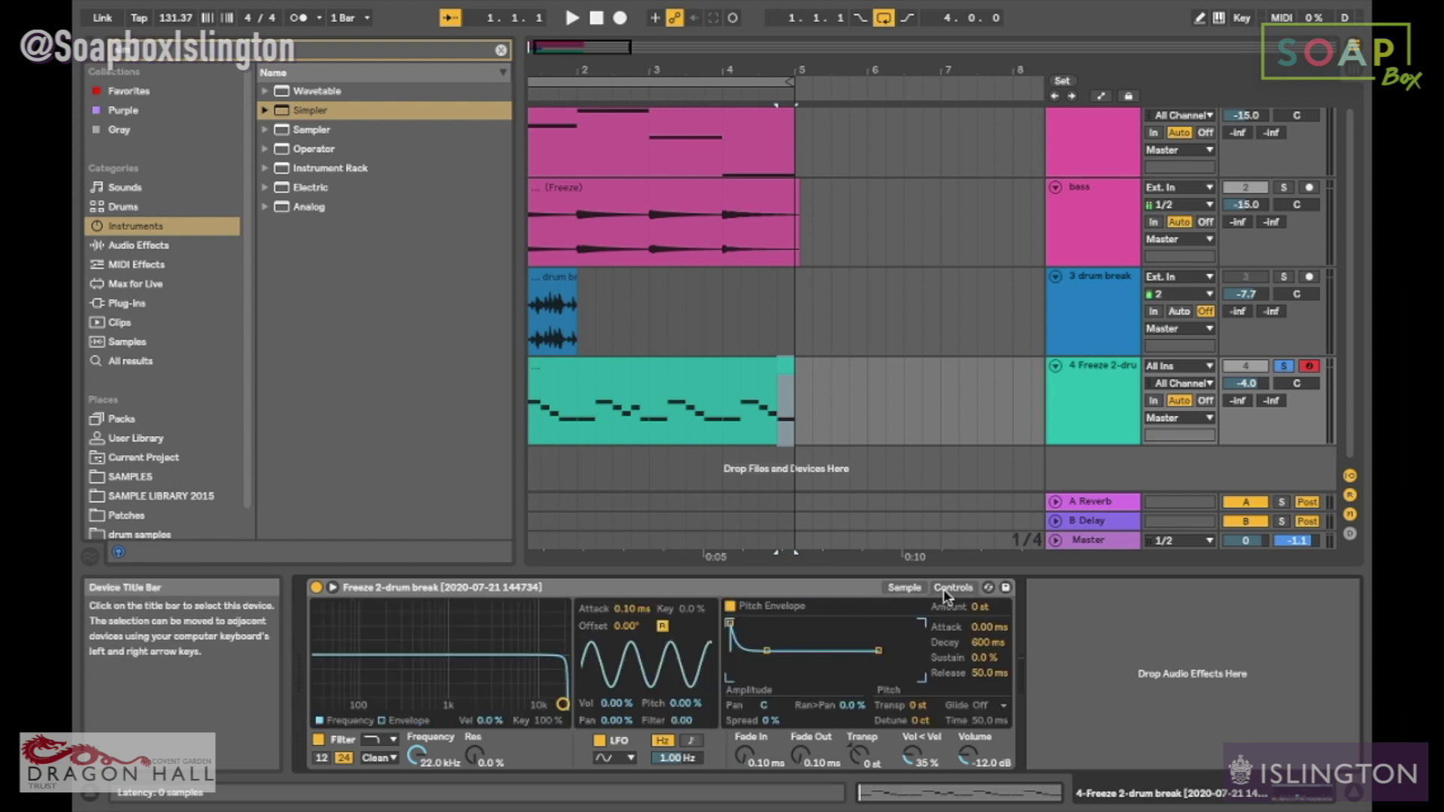
click(905, 588)
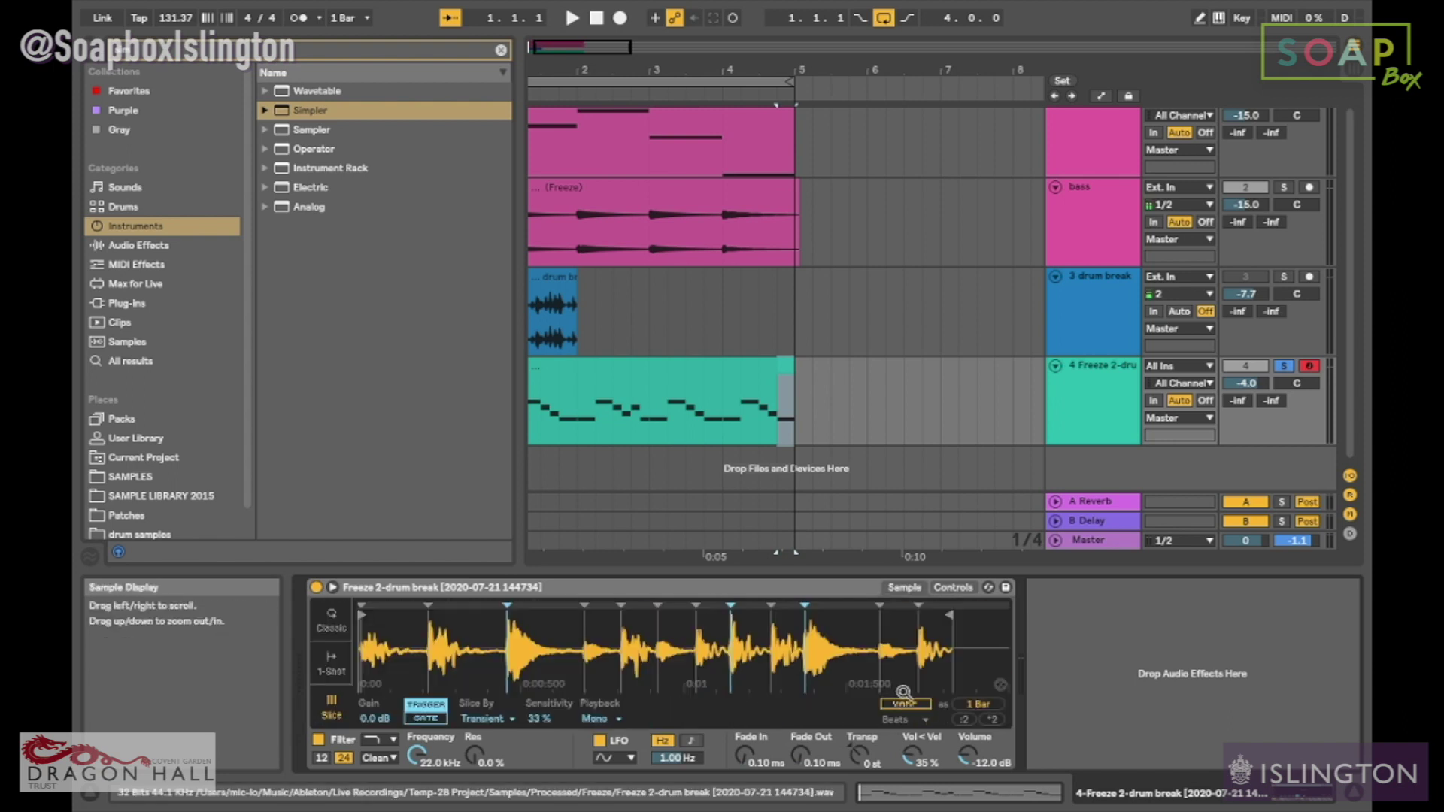
click(906, 703)
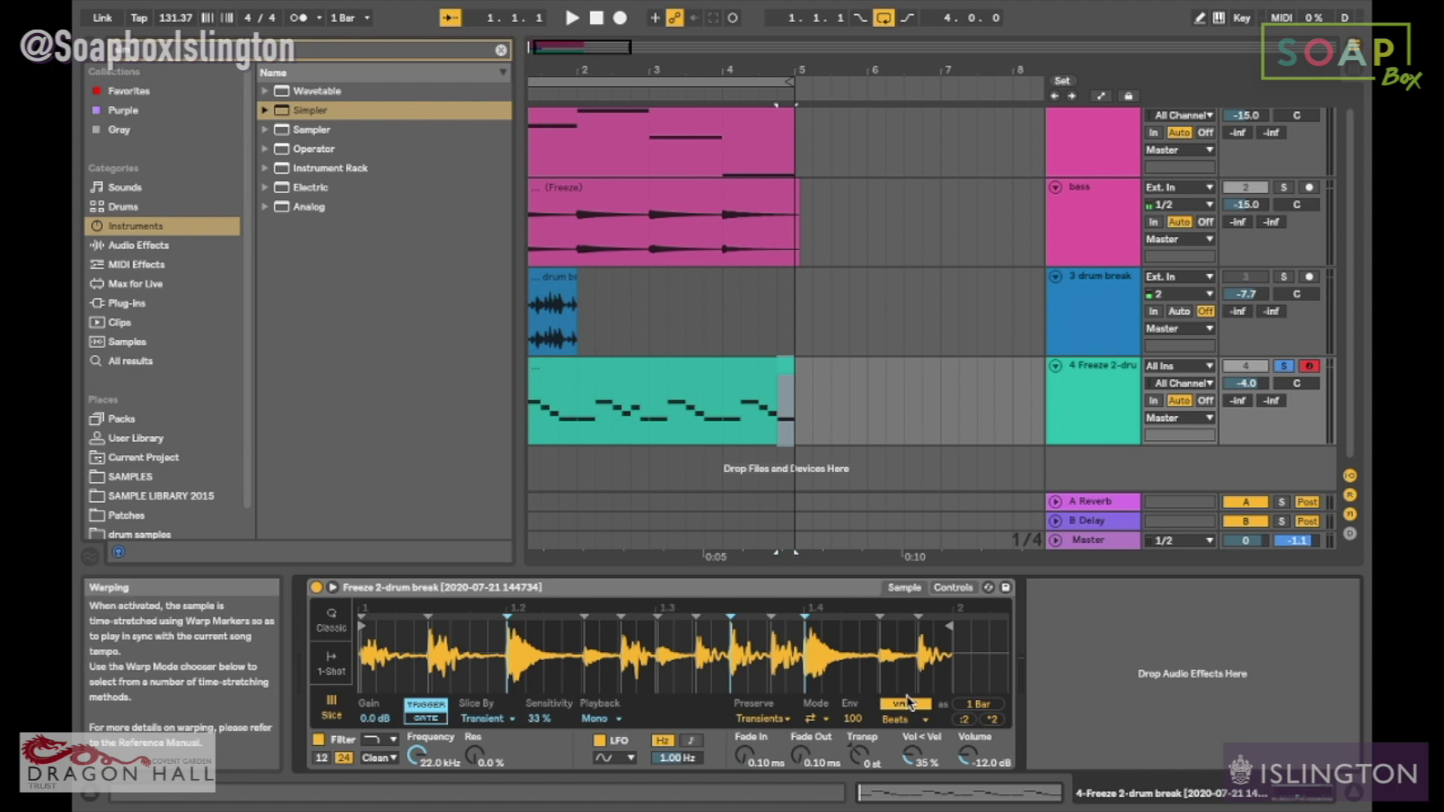
click(906, 703)
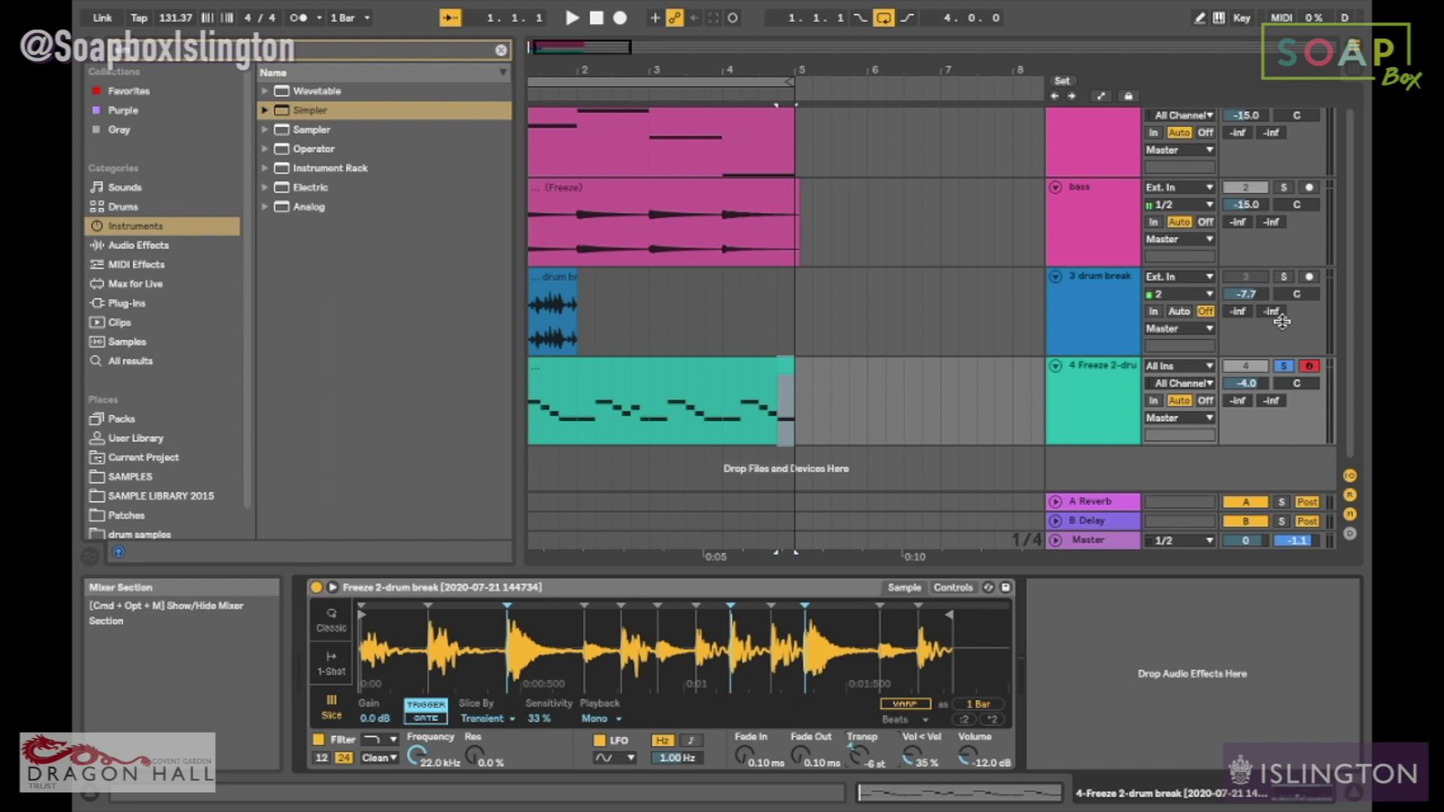
key(space)
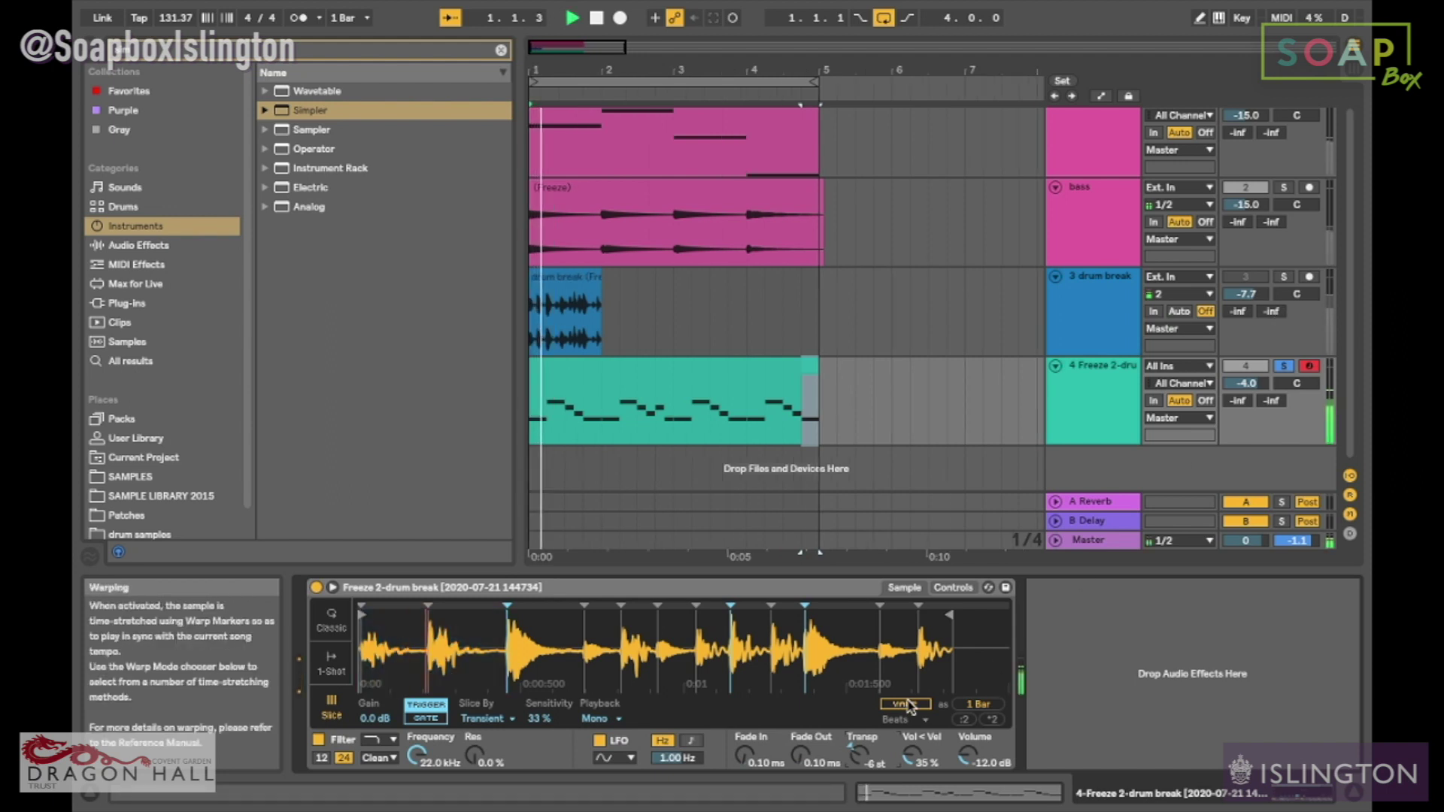
Step: Solo the bass track alongside the sliced drum track and set the bass volume to -7.7 dB during playback
key(space)
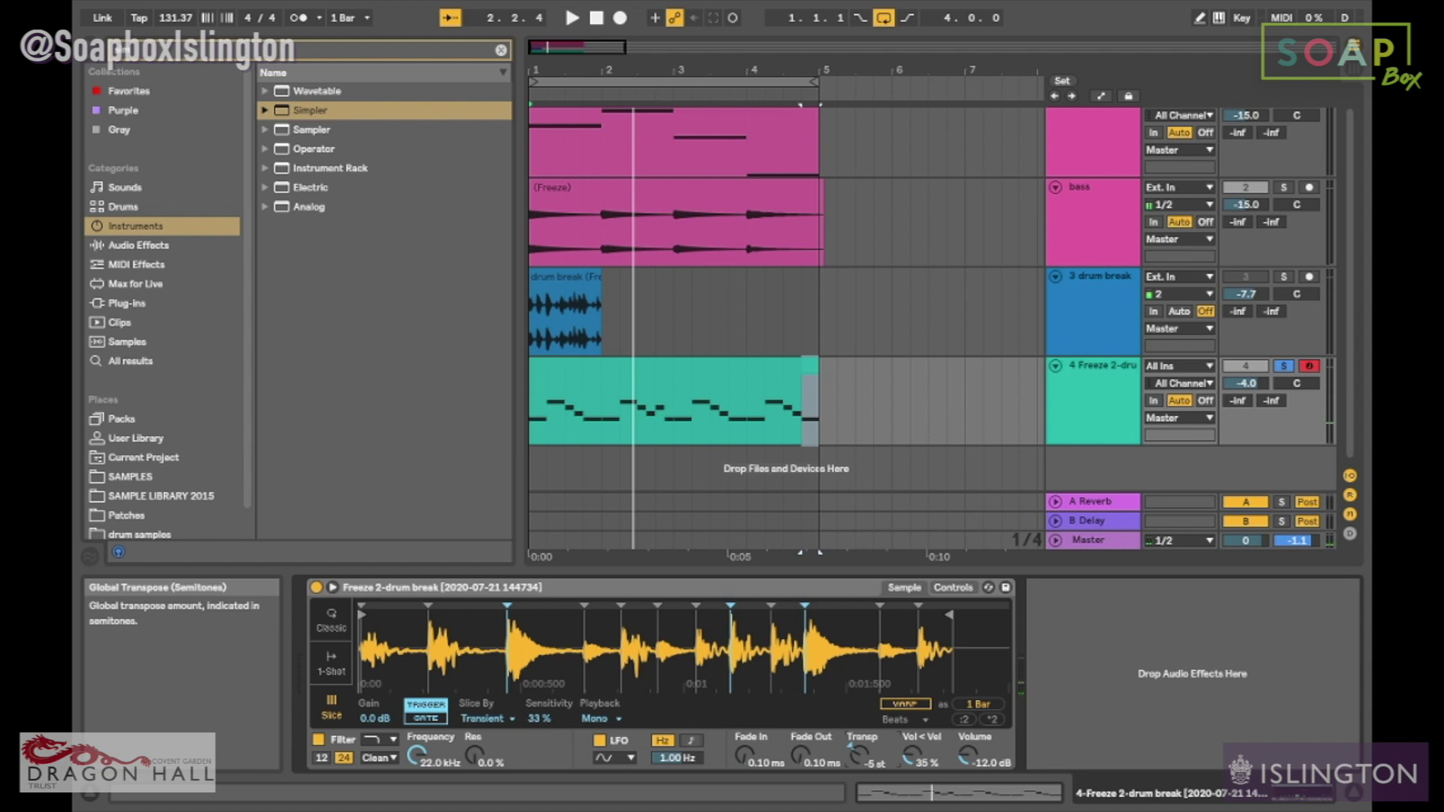
key(space)
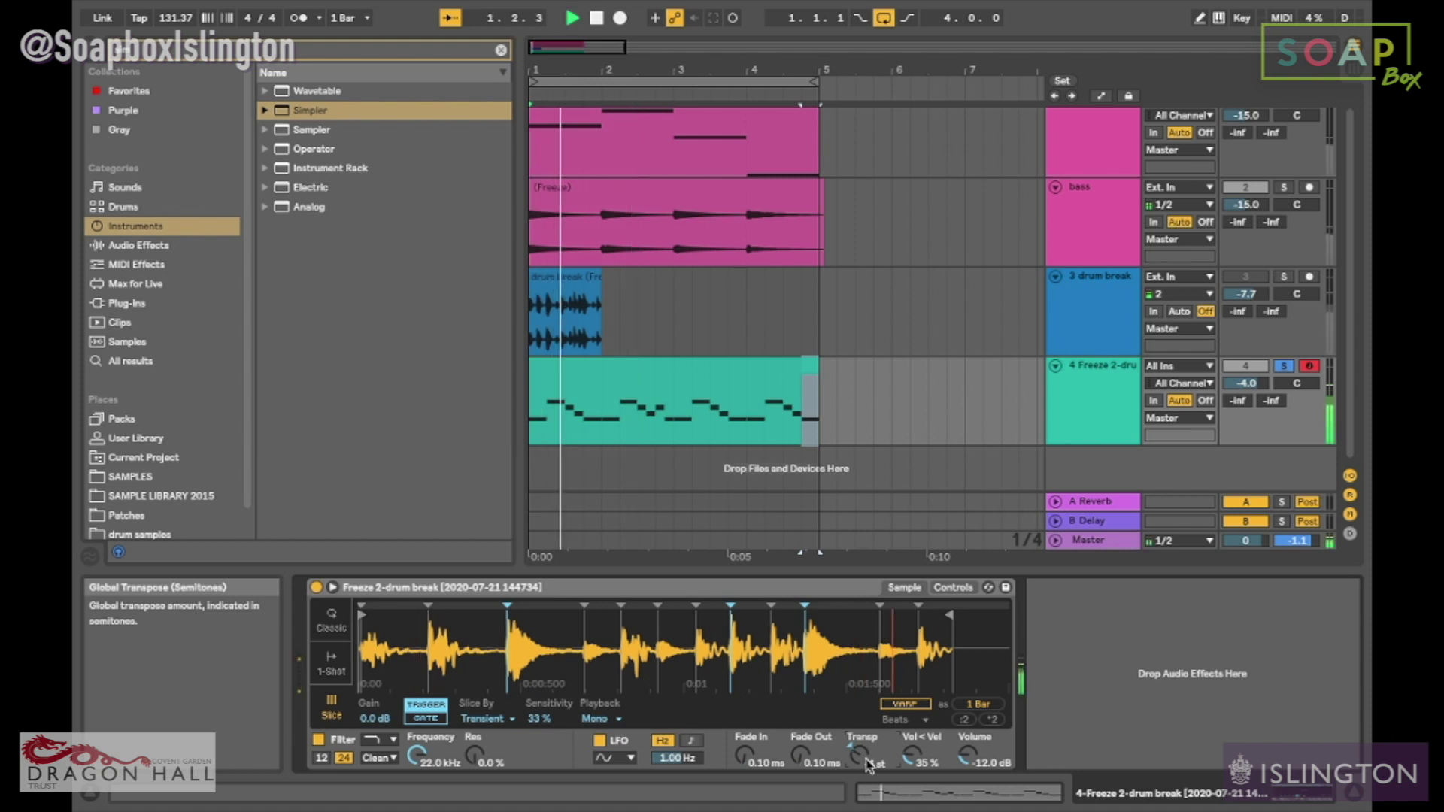
click(1095, 315)
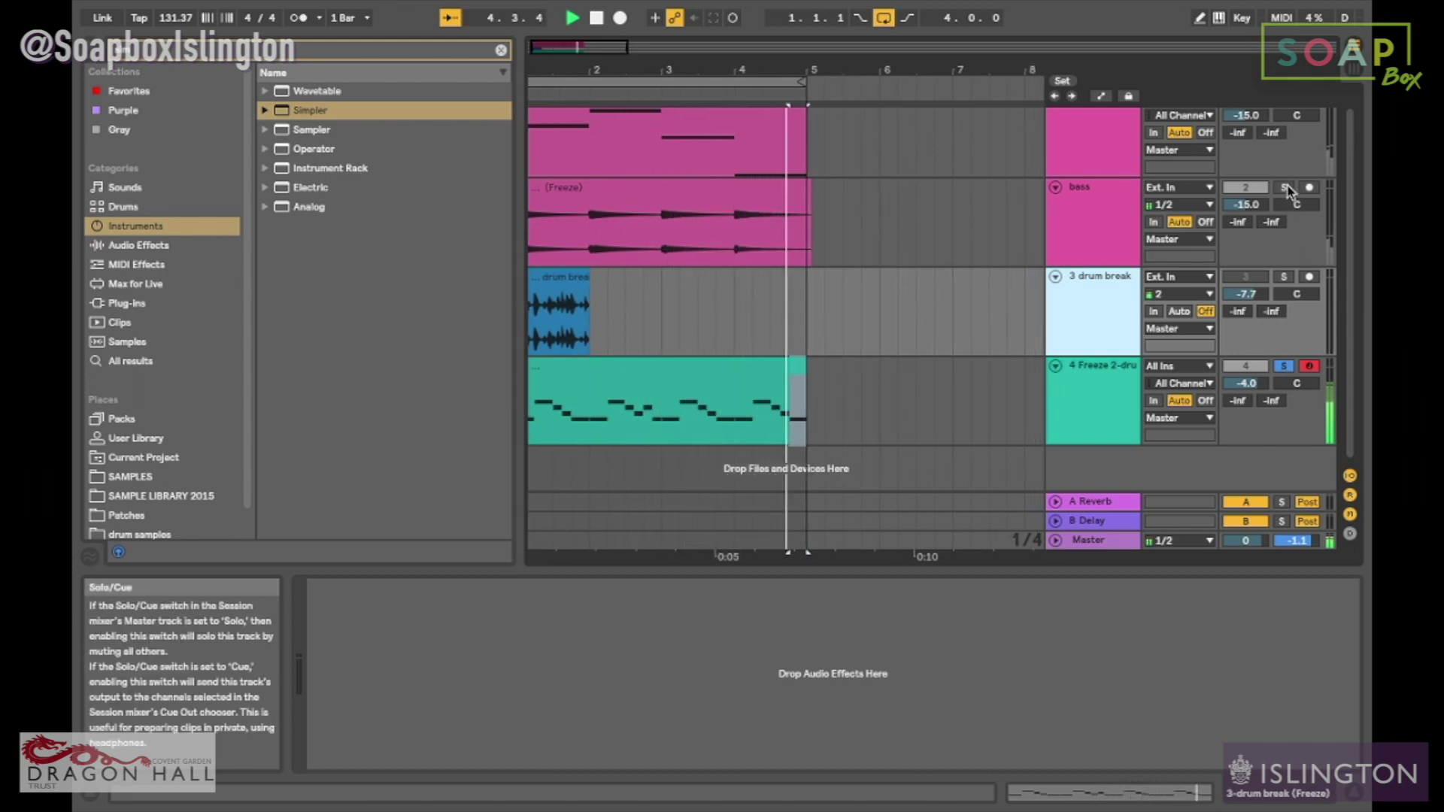
click(1287, 188)
drag(1246, 205, 1246, 203)
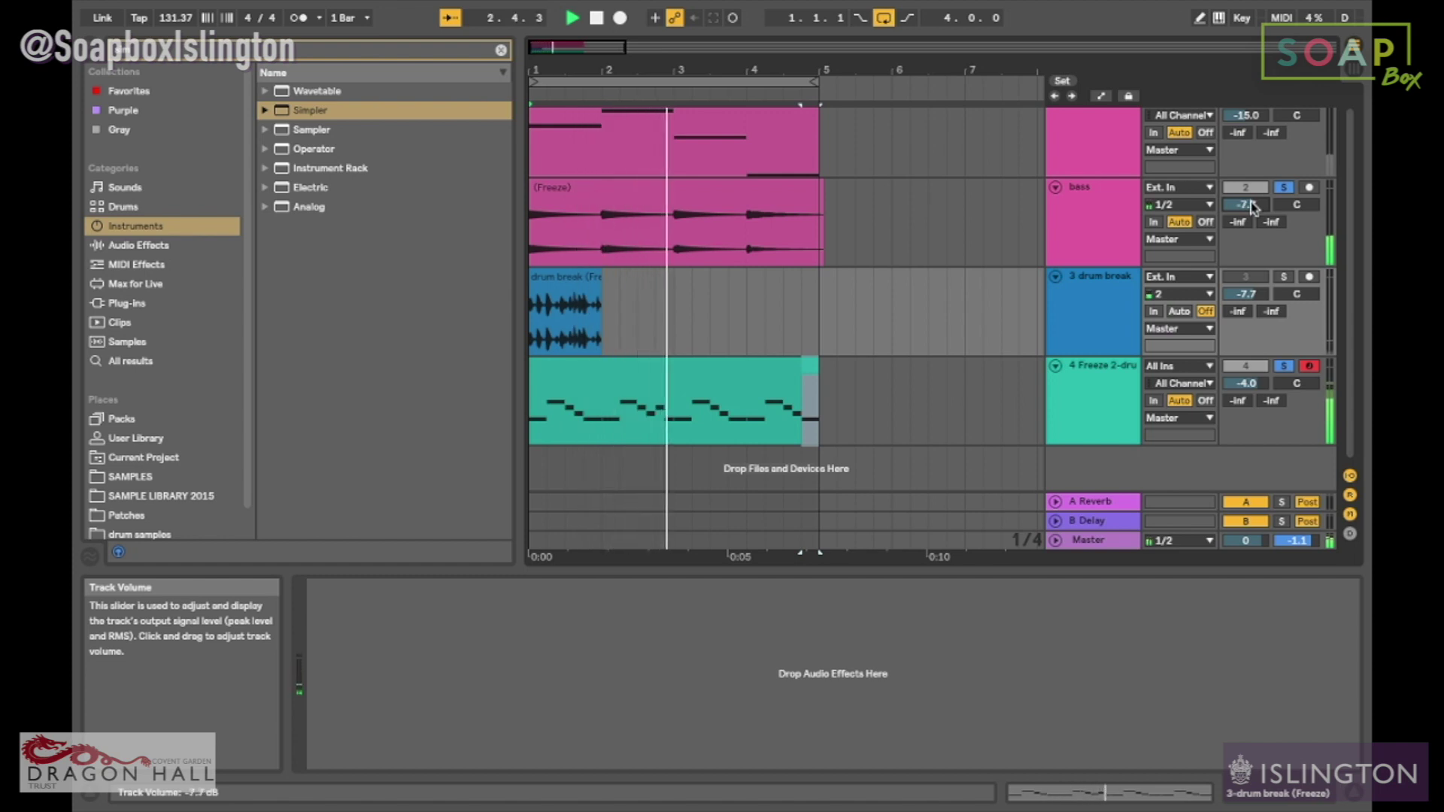
Step: Reopen the sliced drum track's Simpler, set its transposition to -6 st while auditioning it with the bass, and stop playback
click(1095, 388)
drag(859, 763, 858, 771)
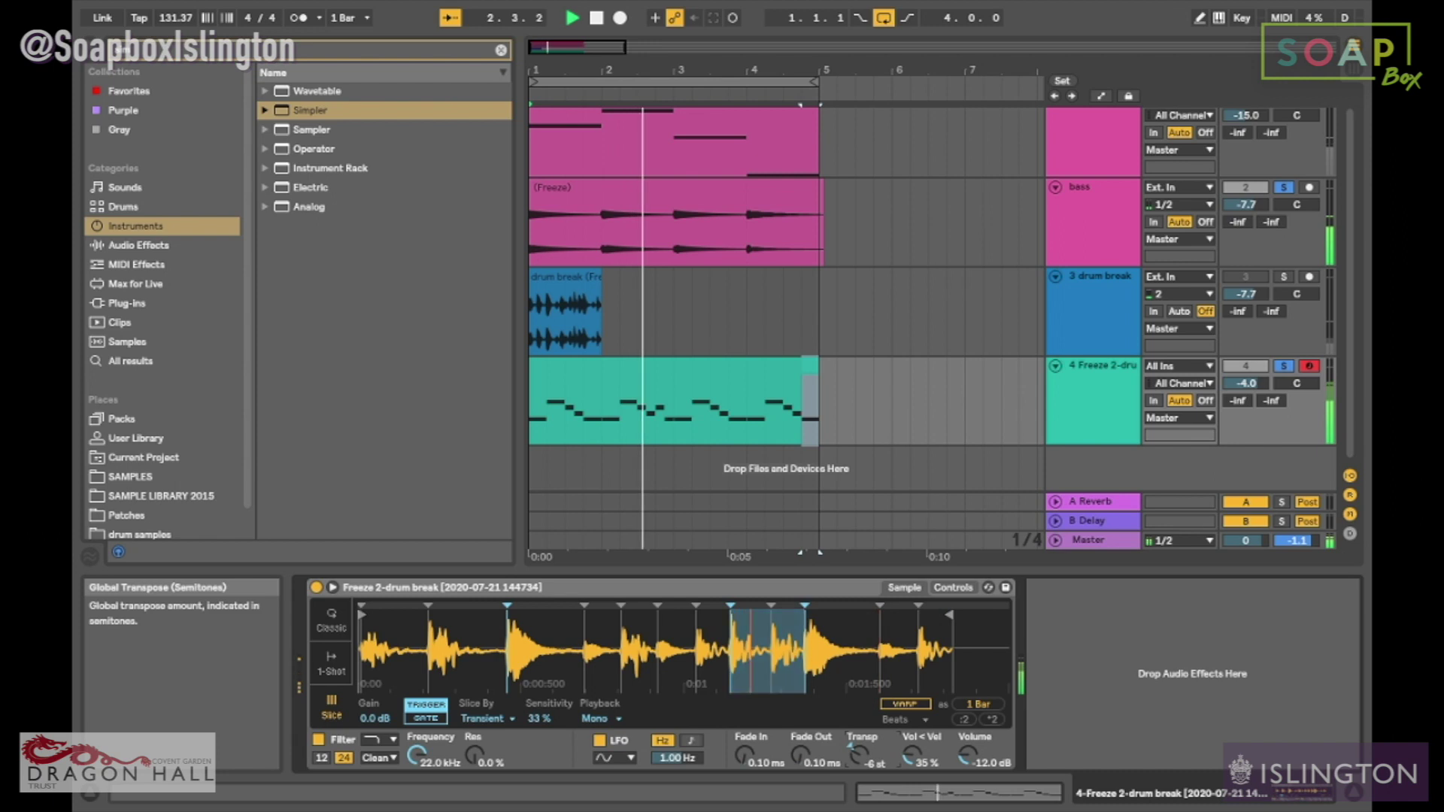
key(space)
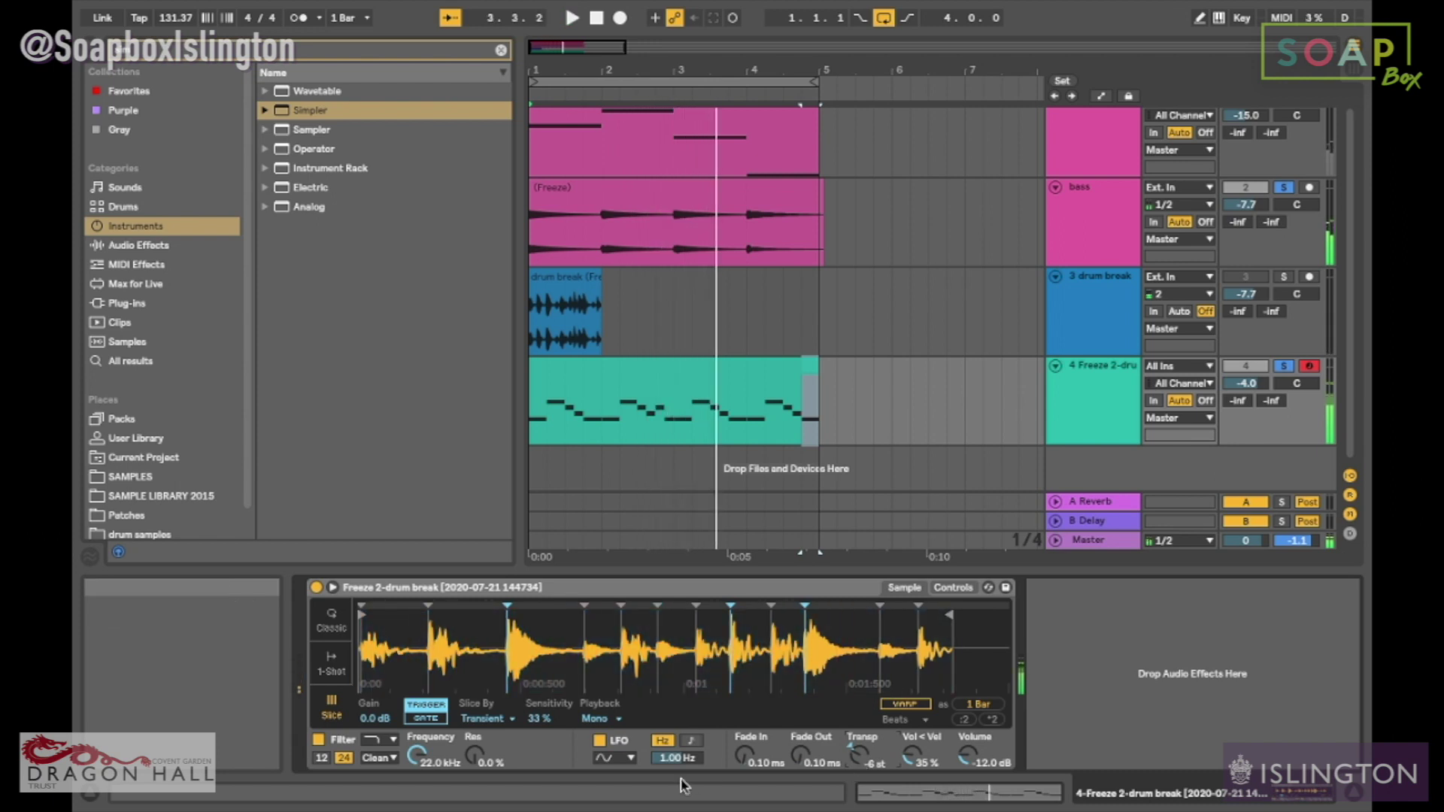
Step: Set Simpler's filter slope to 12 dB and, in its Controls view, try lowering the filter cutoff to 4.57 kHz during playback
click(320, 758)
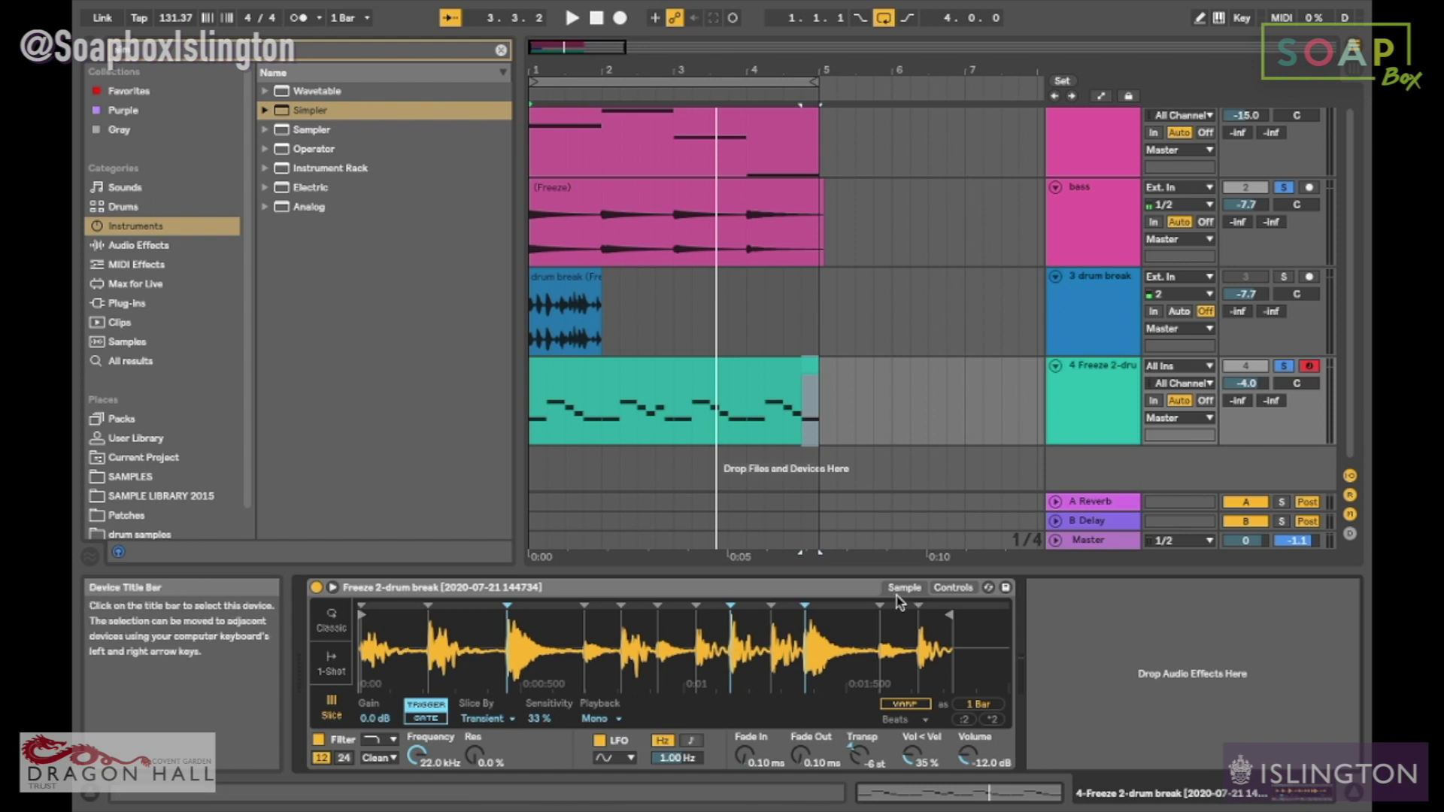
click(948, 590)
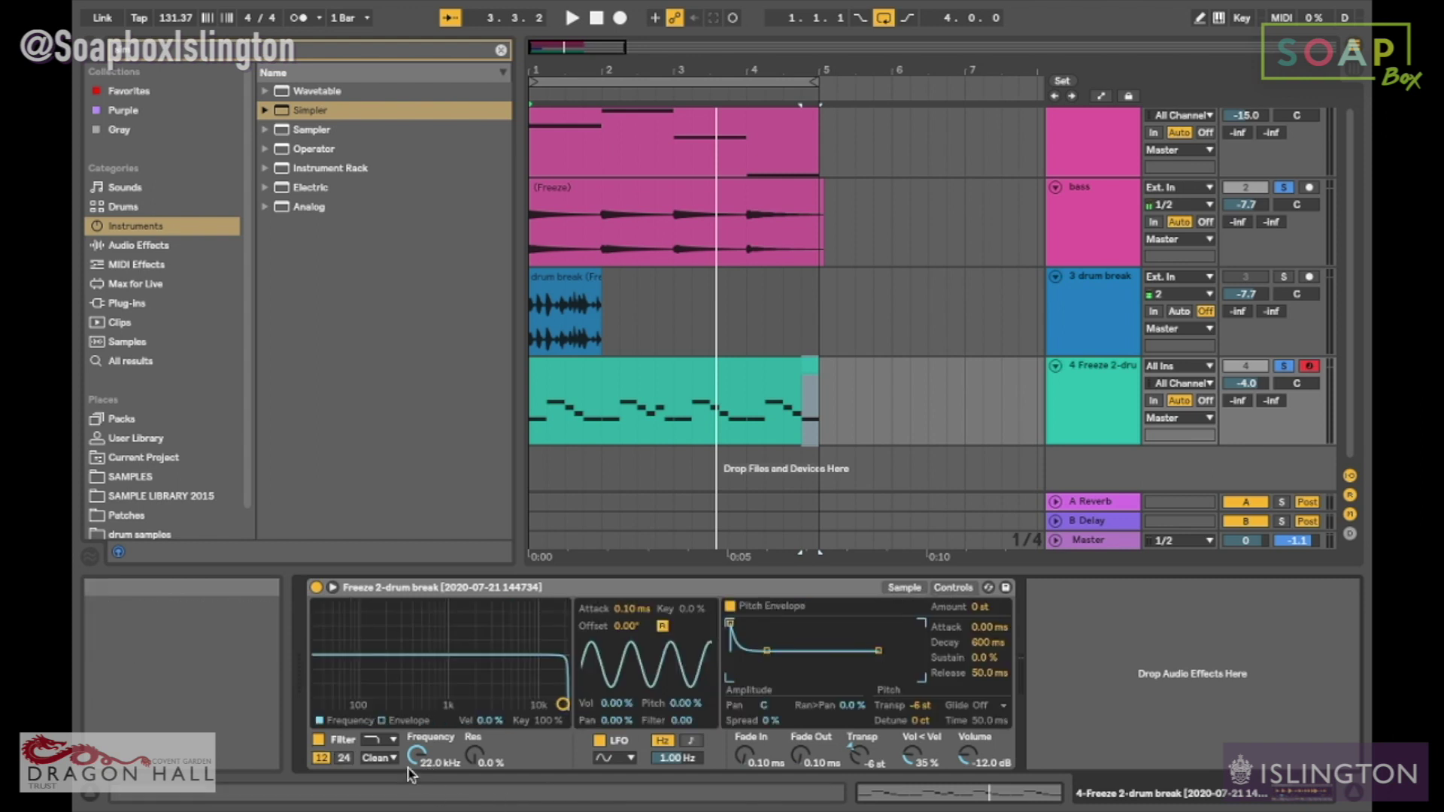
key(space)
drag(414, 758, 414, 790)
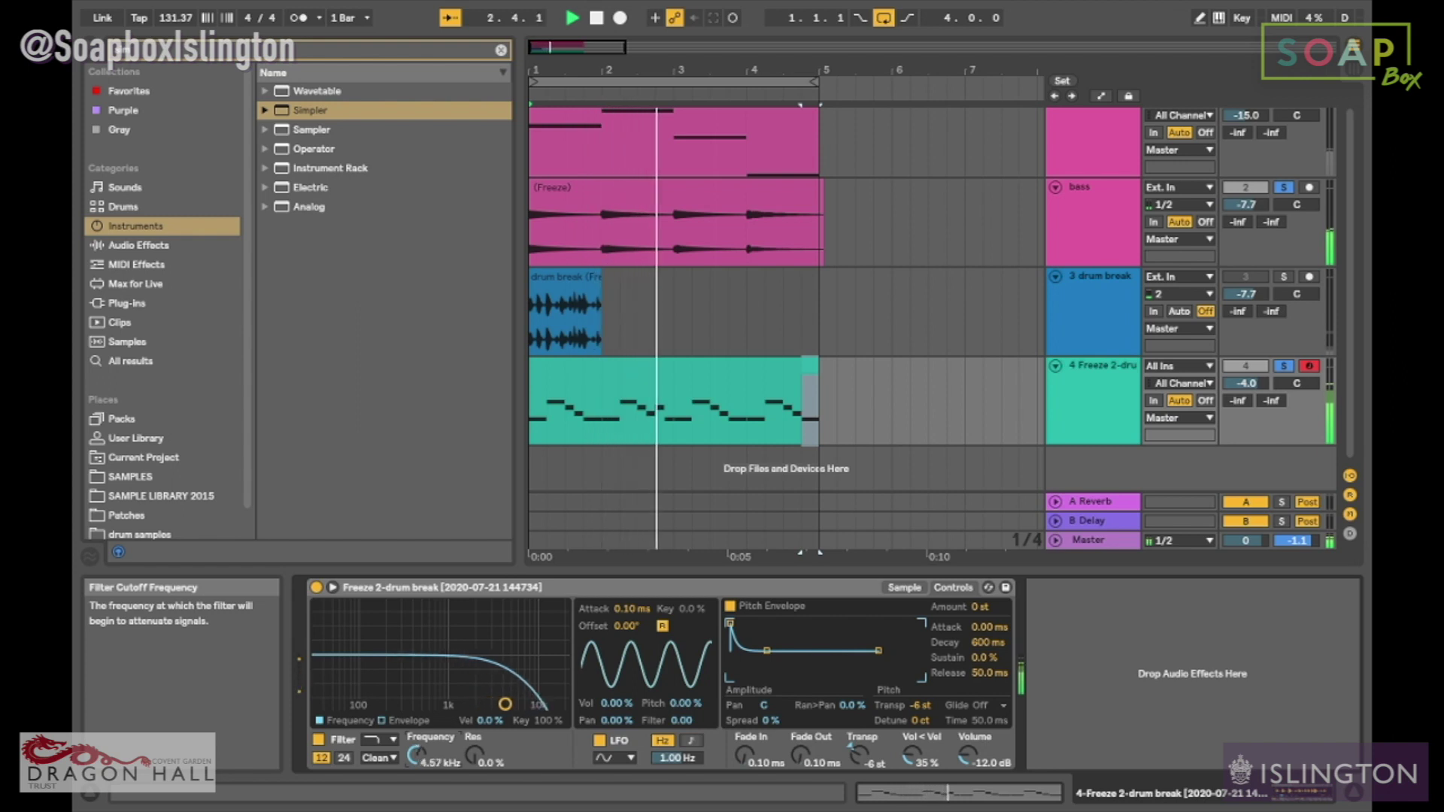
key(space)
Step: Set the filter cutoff to 944 Hz with 5.2 % resonance, try LFO filter modulation at a 3.36 Hz rate, and reset that modulation to 0
drag(414, 758, 467, 733)
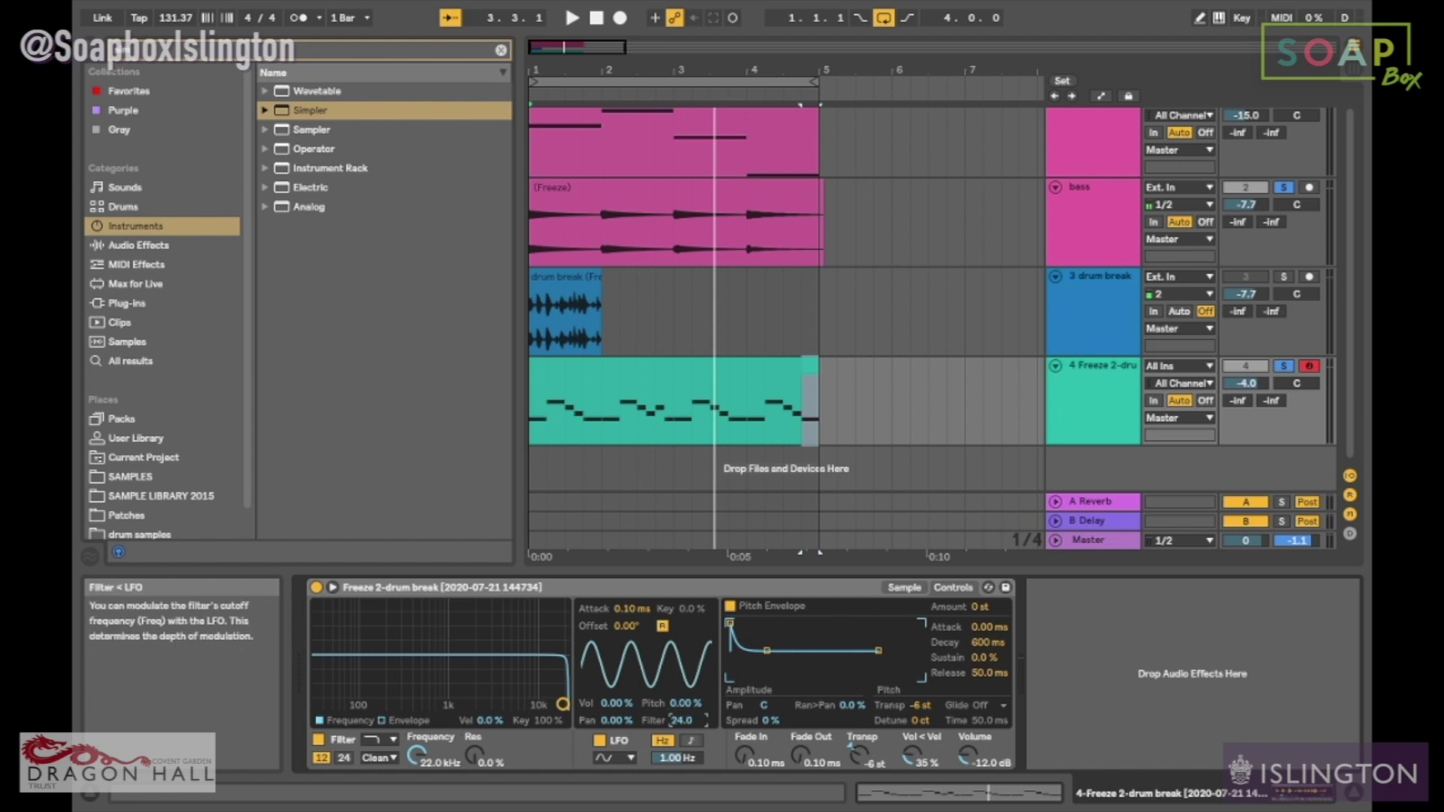
key(space)
drag(563, 704, 447, 700)
mouse_move(666, 761)
mouse_down()
mouse_move(667, 717)
mouse_move(667, 745)
mouse_up()
key(space)
click(677, 723)
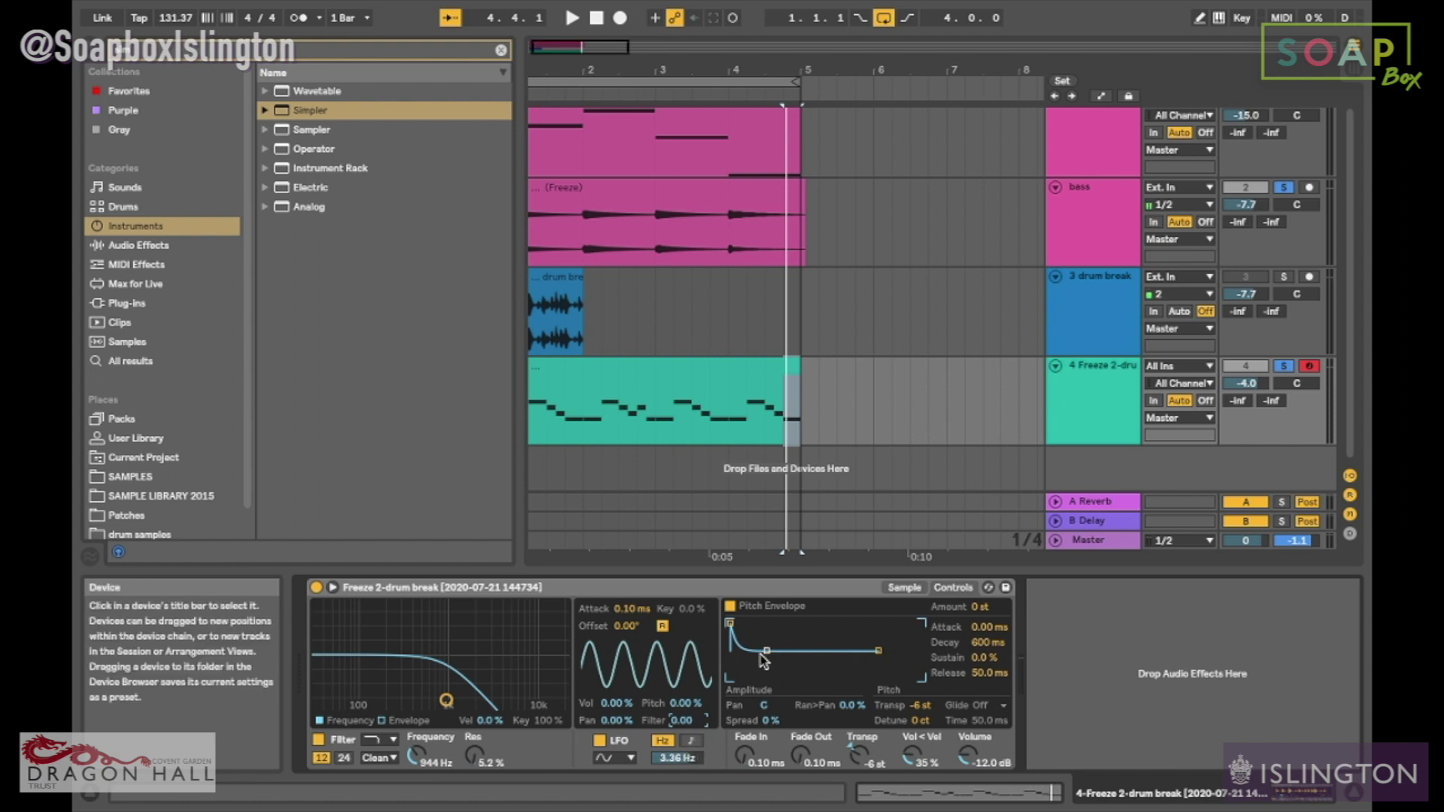
Step: Try a +10 st pitch envelope, set its decay to 60 s and sustain to -66 %, and return its amount to 0 st
key(space)
mouse_move(730, 624)
mouse_down()
mouse_move(762, 624)
mouse_move(730, 624)
mouse_up()
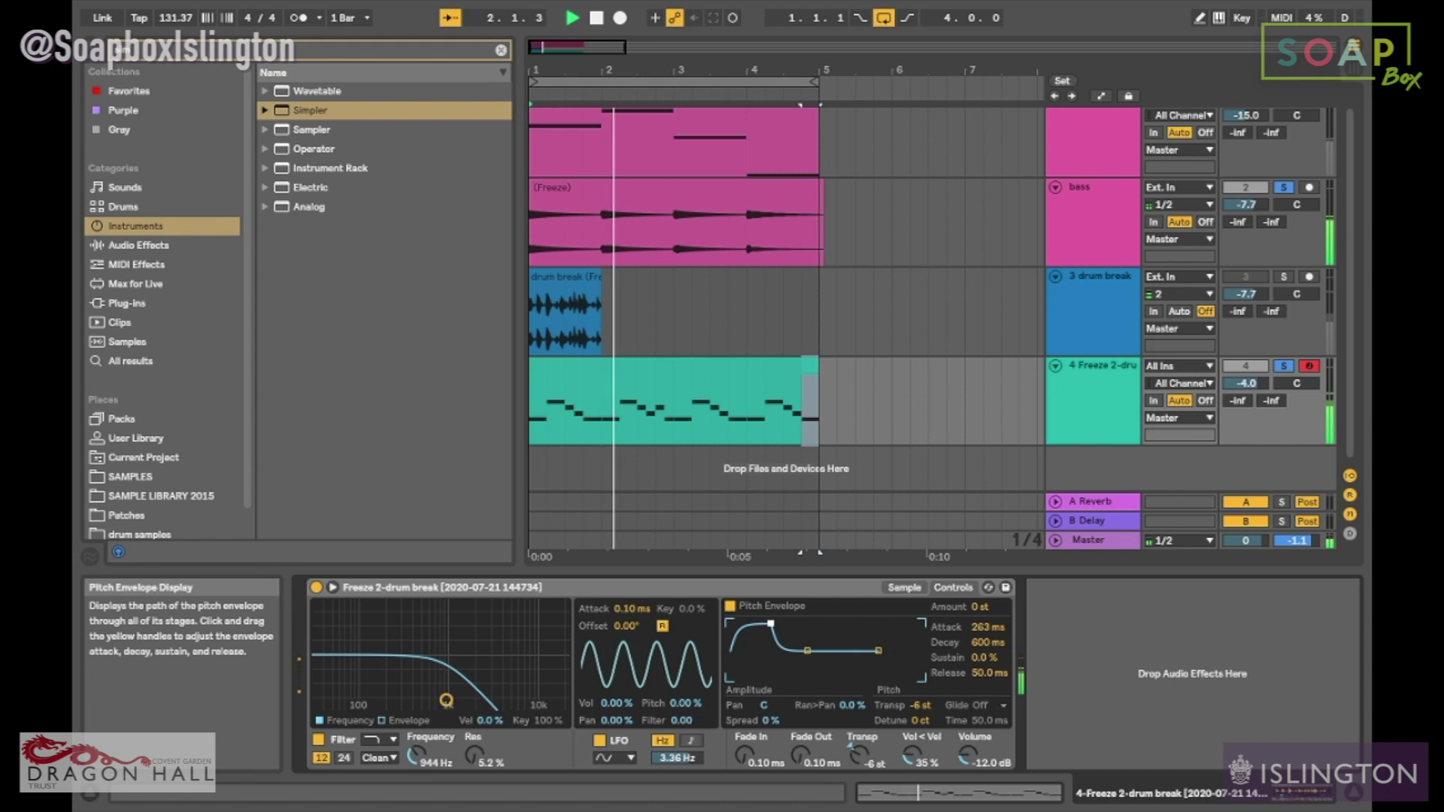
mouse_move(987, 611)
mouse_down()
mouse_move(987, 579)
mouse_move(986, 623)
mouse_up()
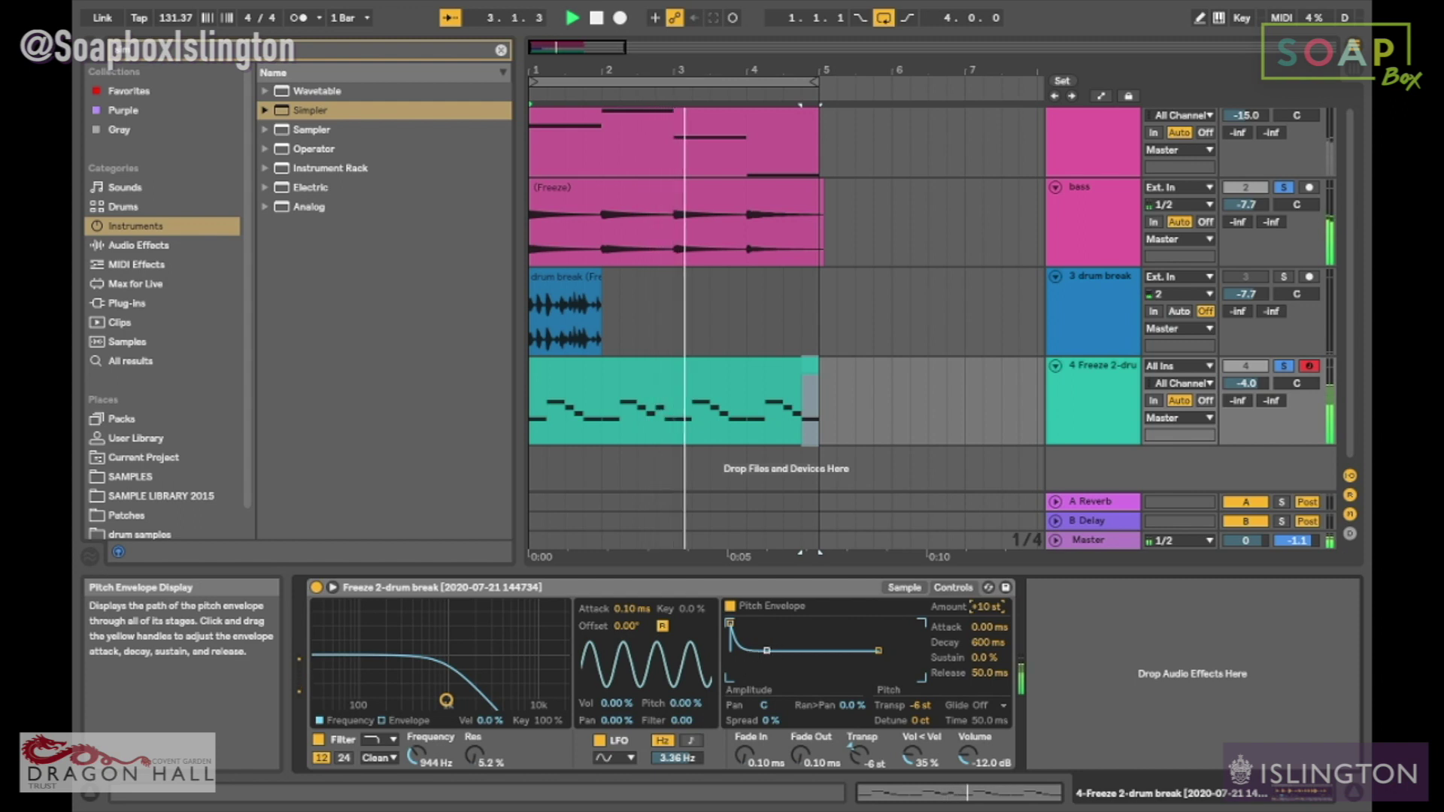
drag(766, 651, 793, 669)
key(space)
drag(986, 606, 988, 614)
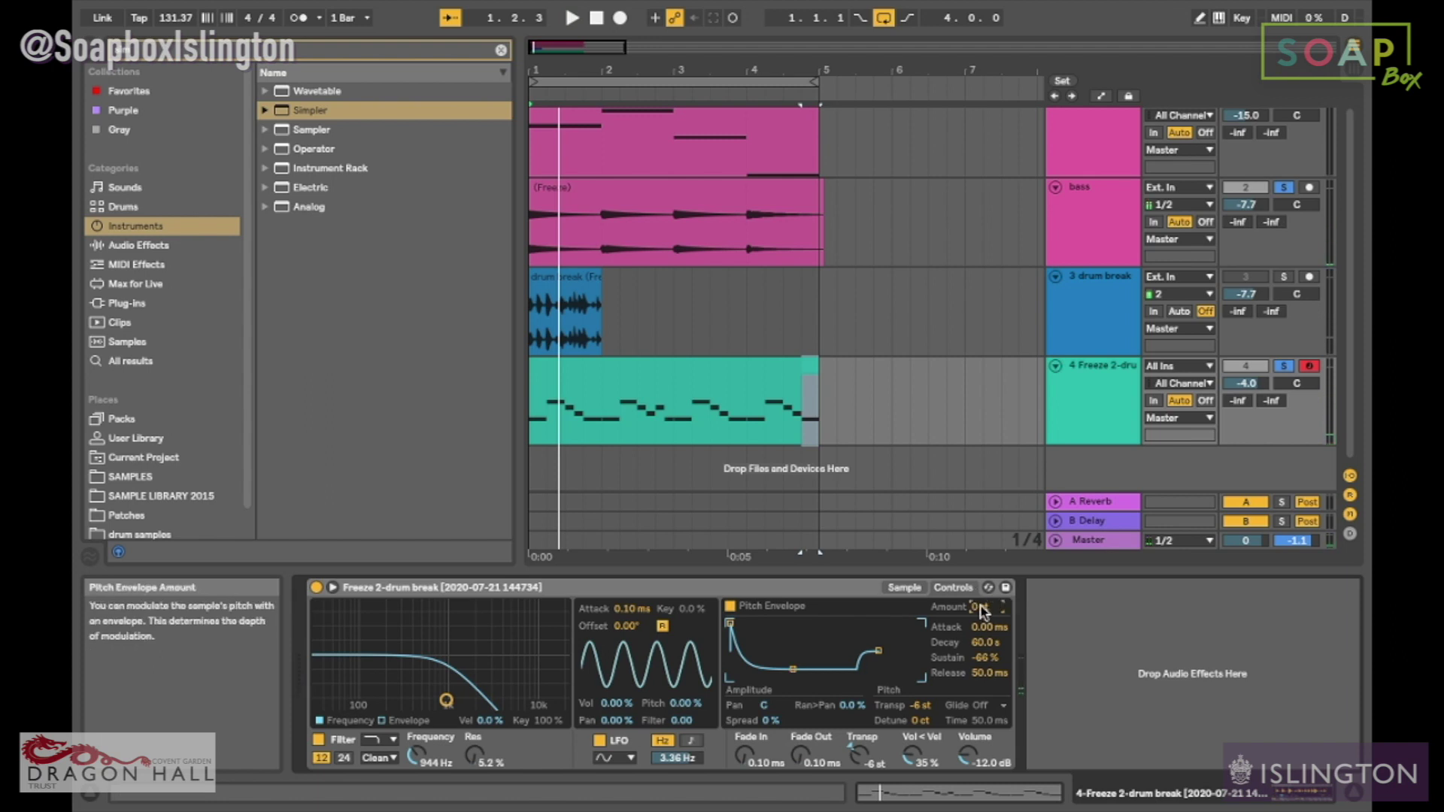
Step: Return to Simpler's sample view, turn off the track solos, and set the transposition to -4 st and the filter cutoff to 1.30 kHz
click(906, 591)
click(950, 595)
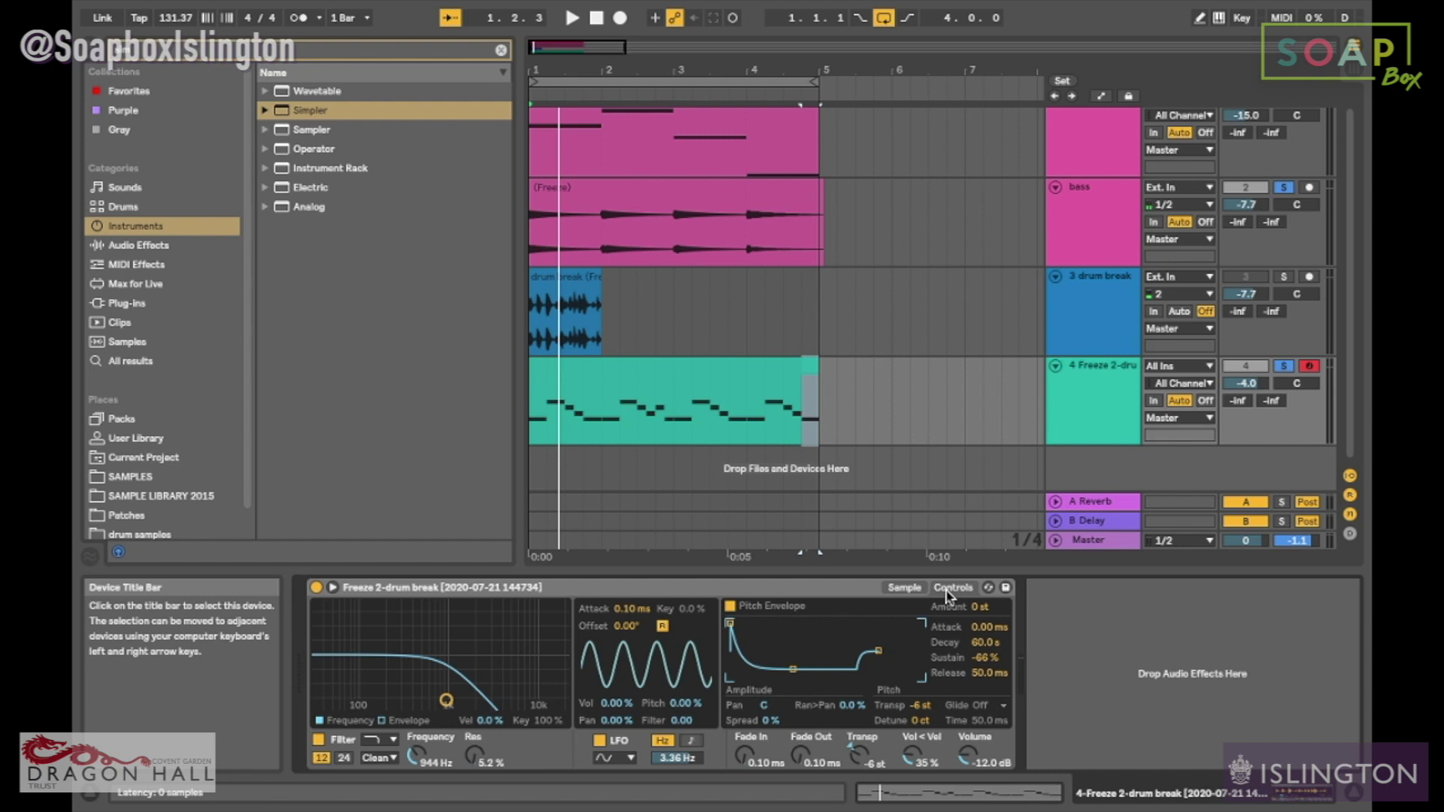
click(906, 589)
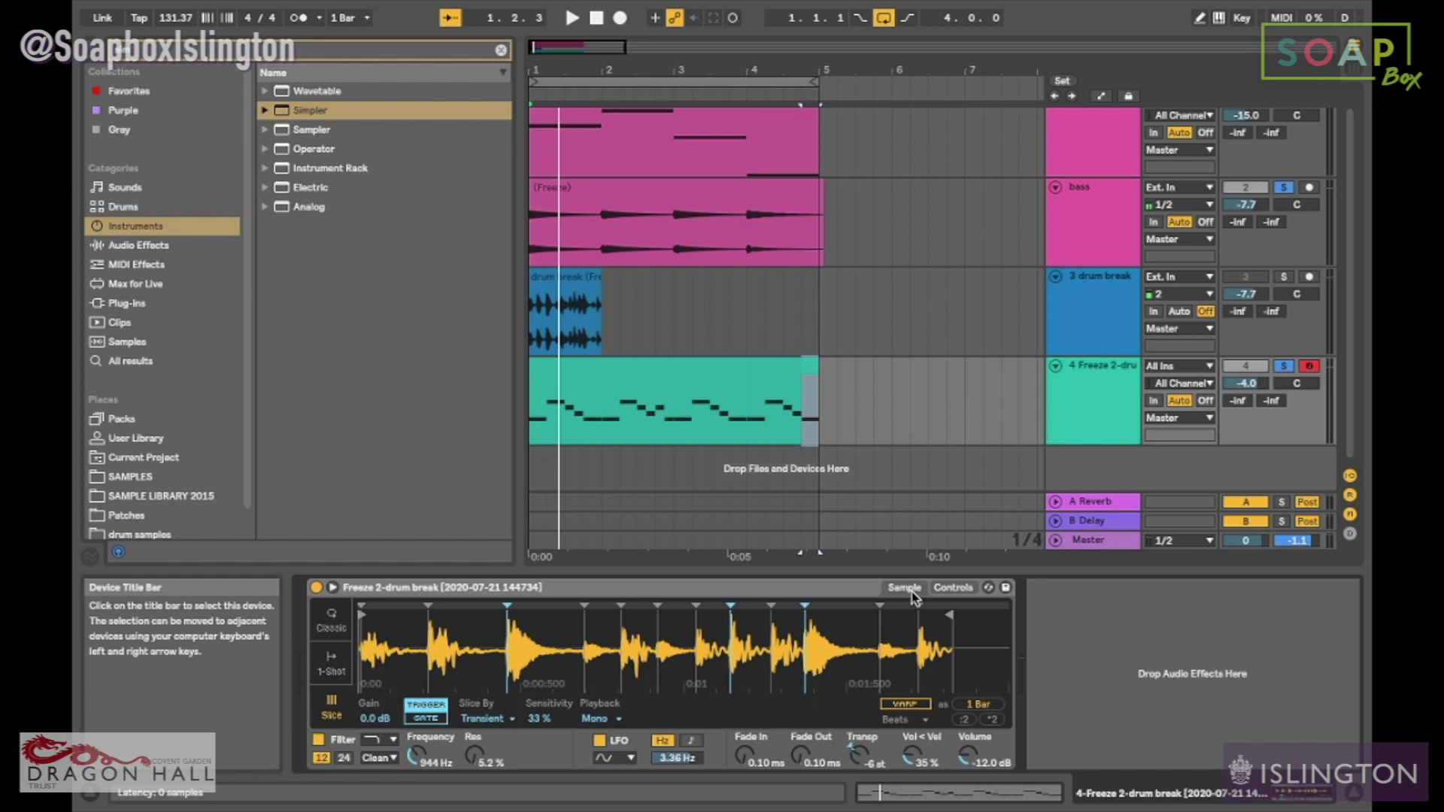
click(1284, 366)
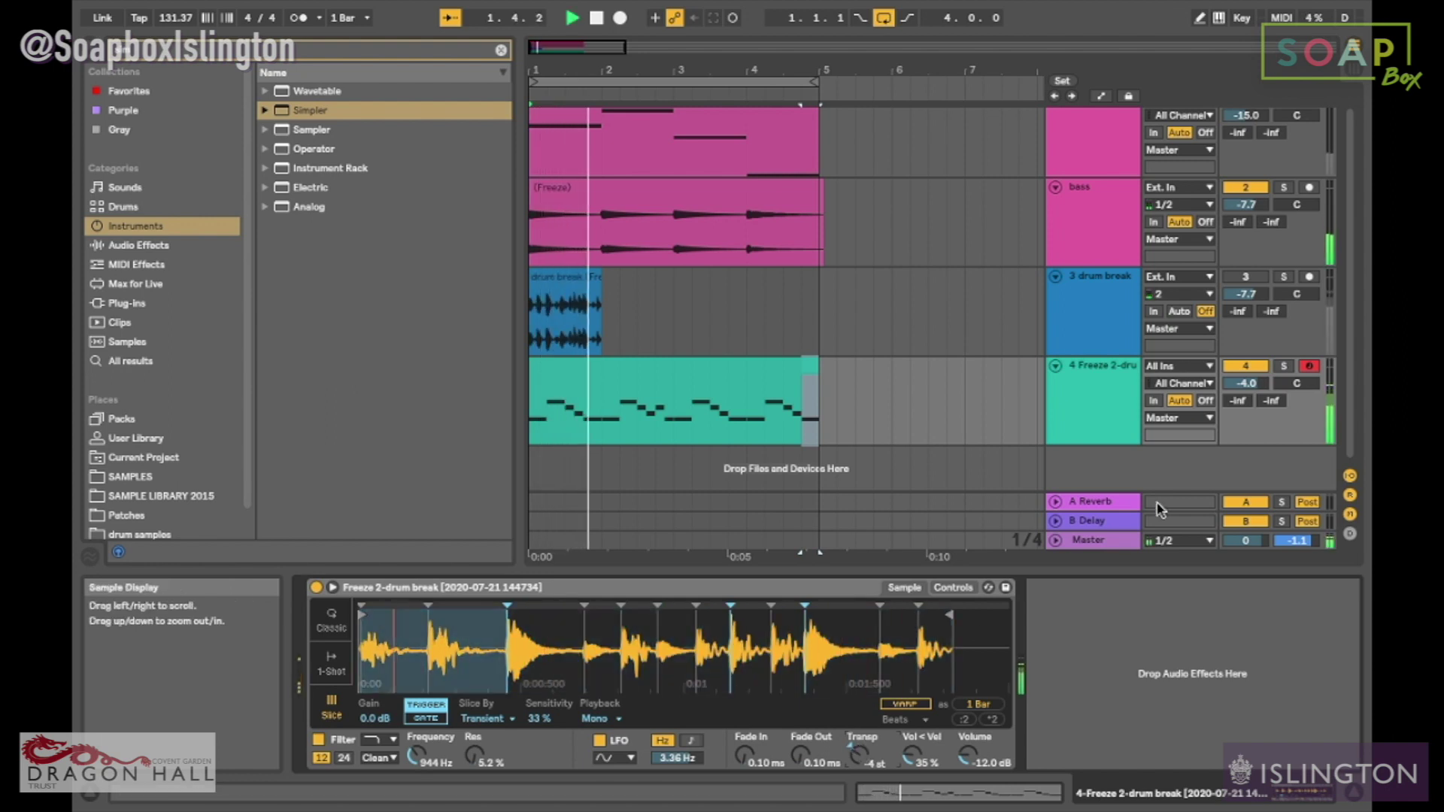
mouse_move(413, 757)
mouse_down()
mouse_move(413, 700)
mouse_move(422, 773)
mouse_up()
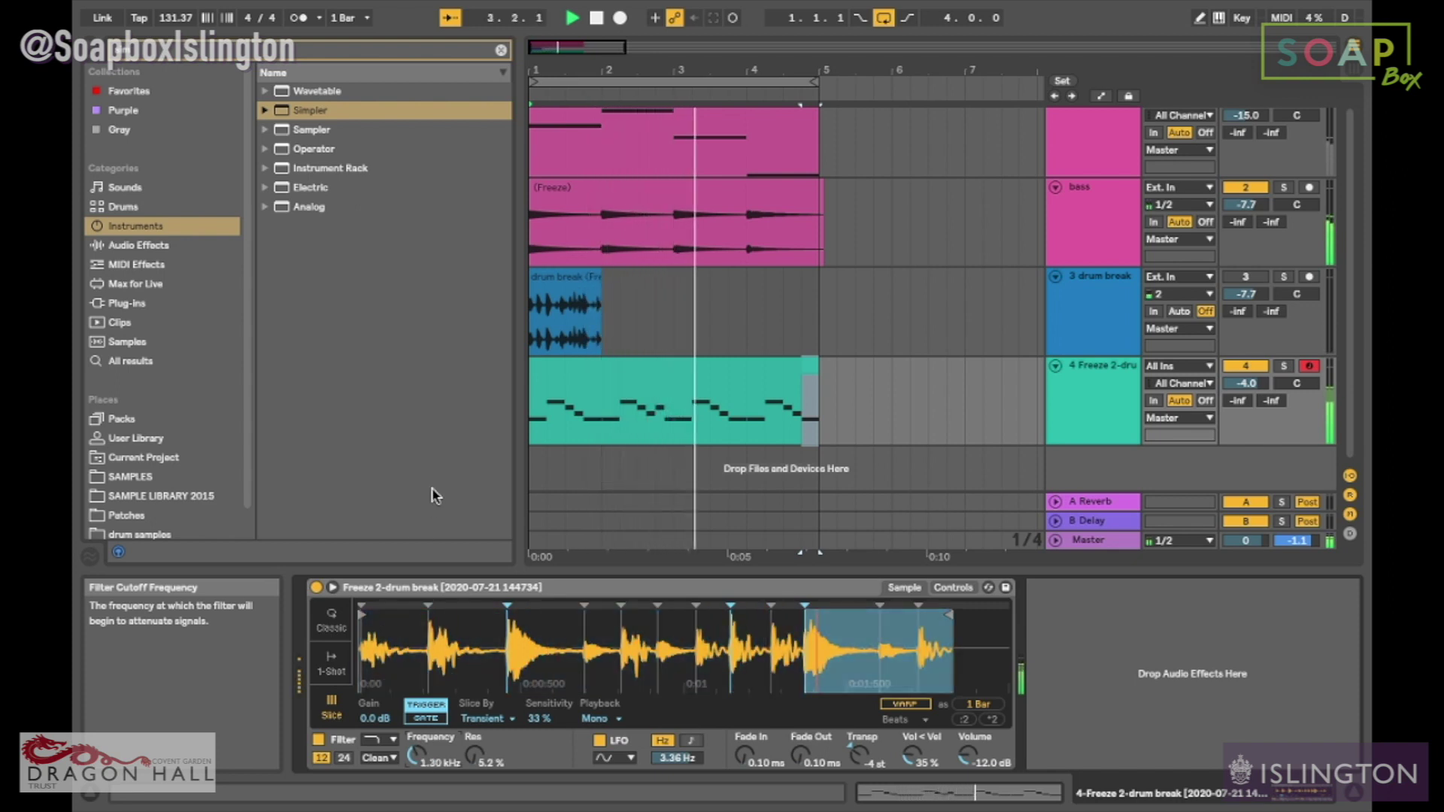
key(space)
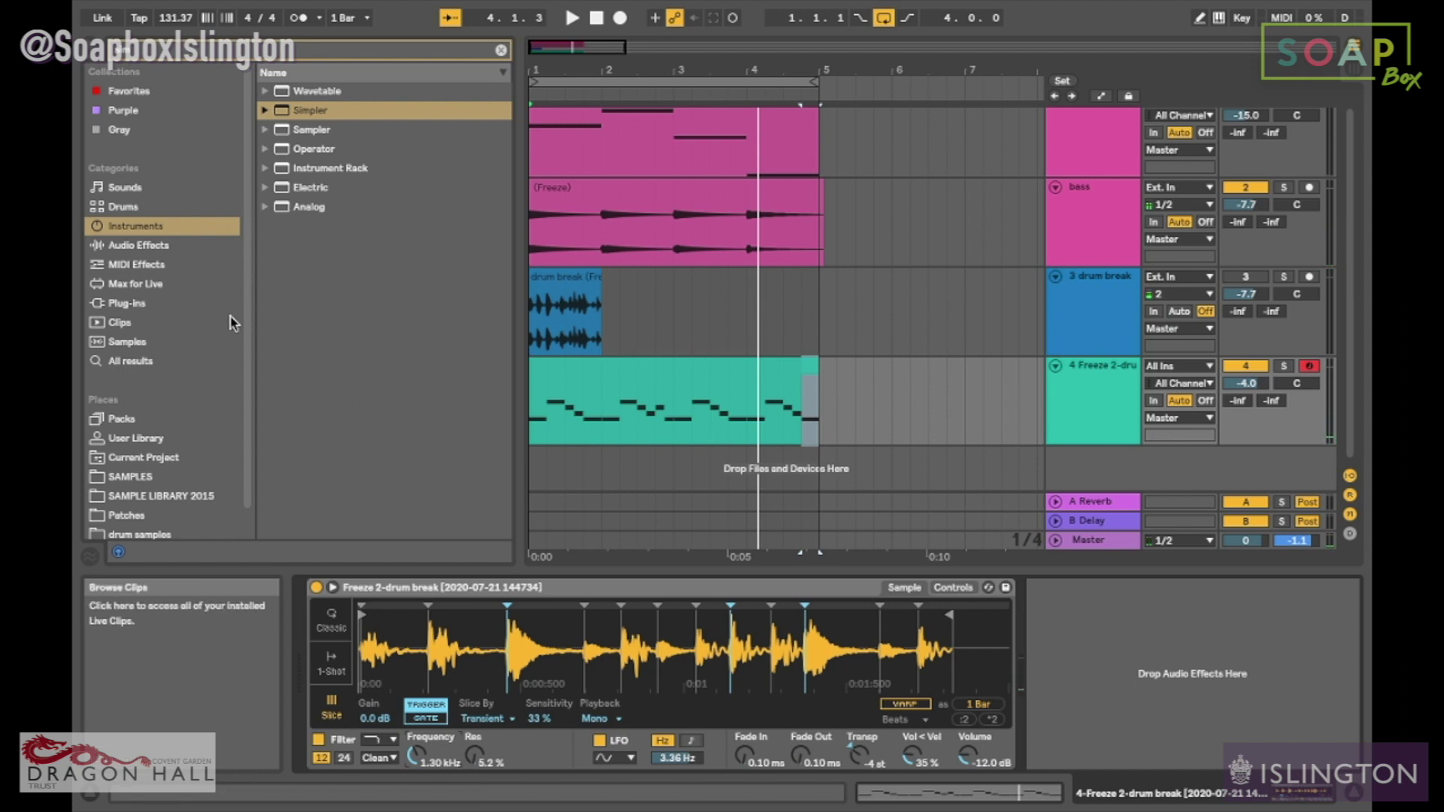
Step: Browse the drum samples and Patches folders for audio material, previewing AMBIENT.wav and away n.wav
scroll(173, 466, down, 1)
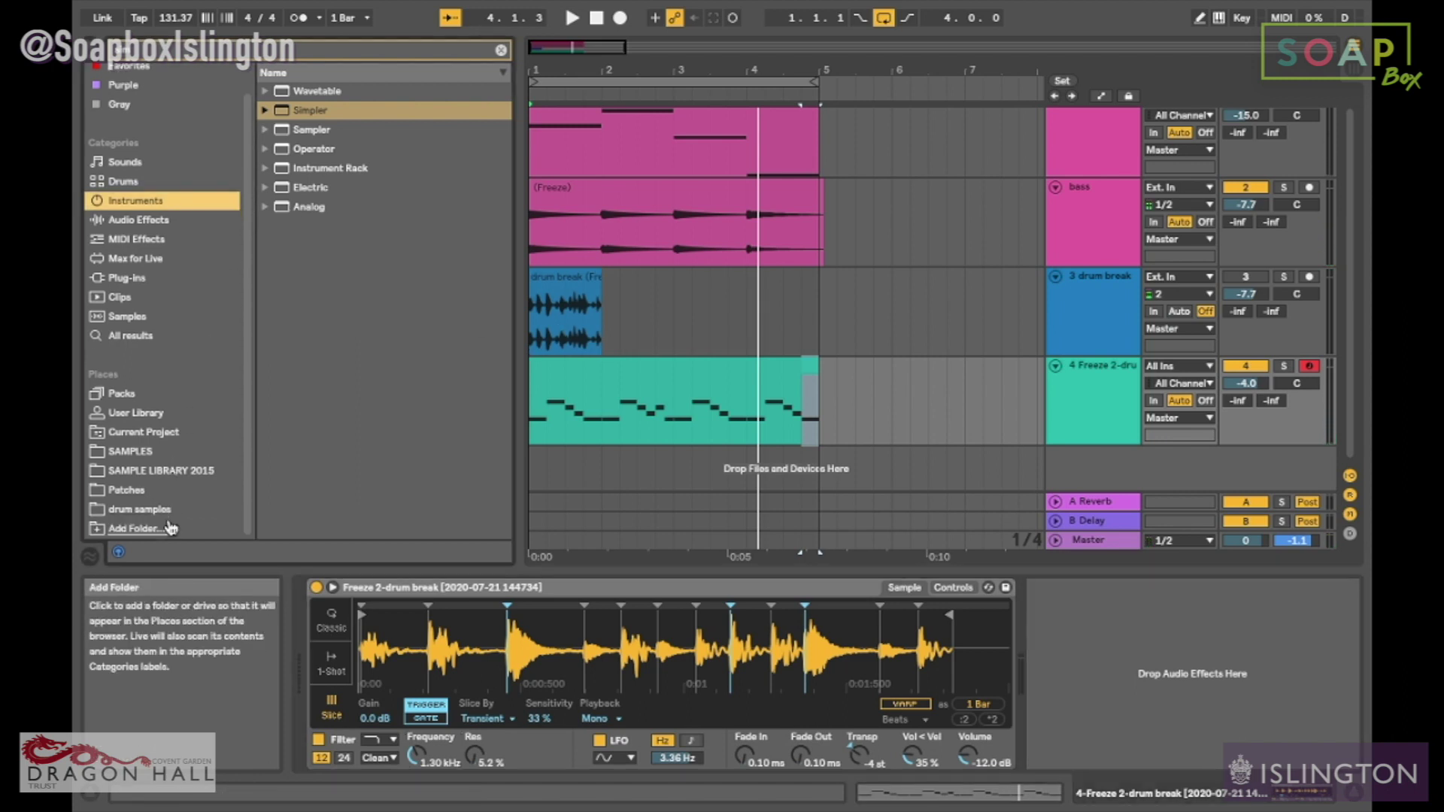
click(139, 490)
click(178, 511)
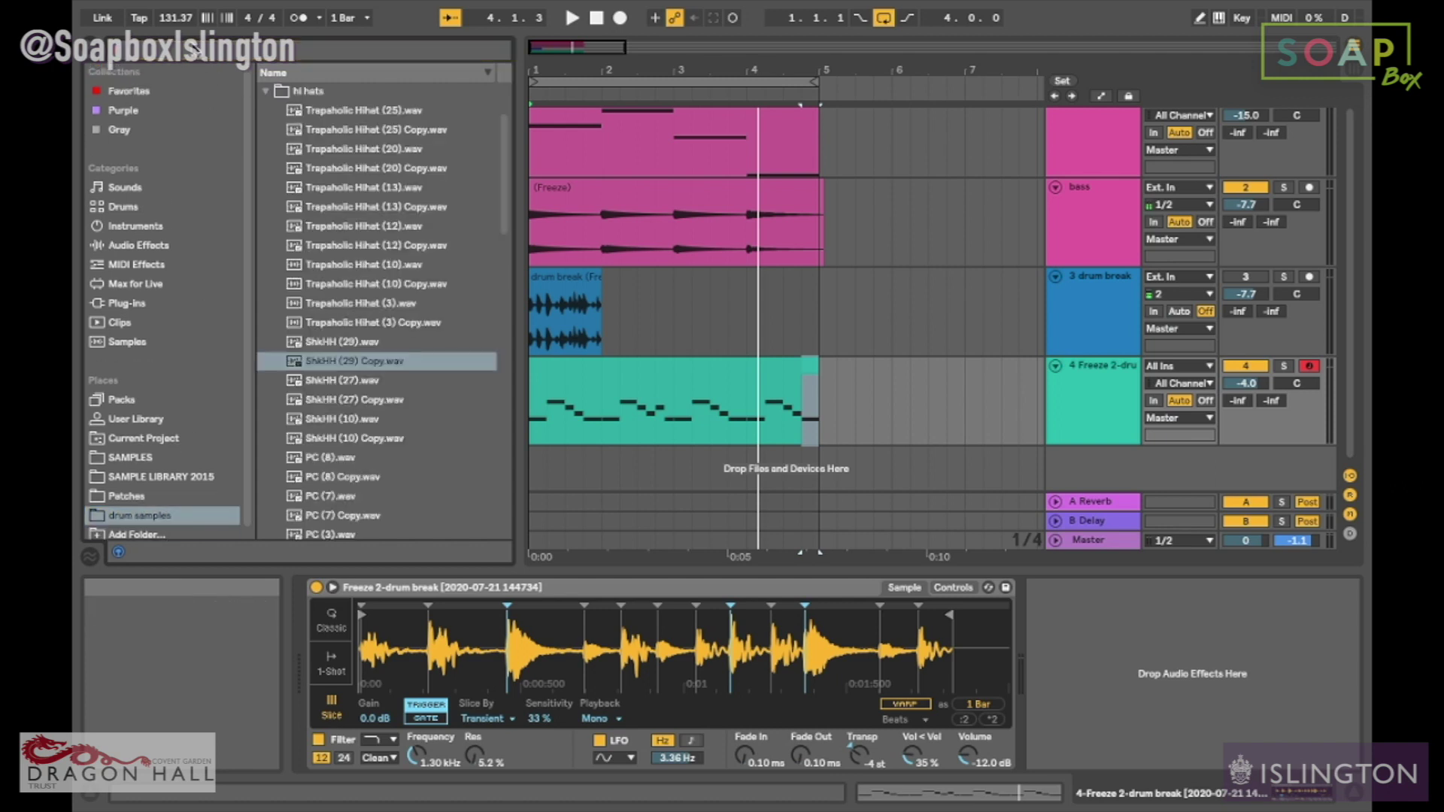
click(126, 495)
scroll(371, 443, down, 10)
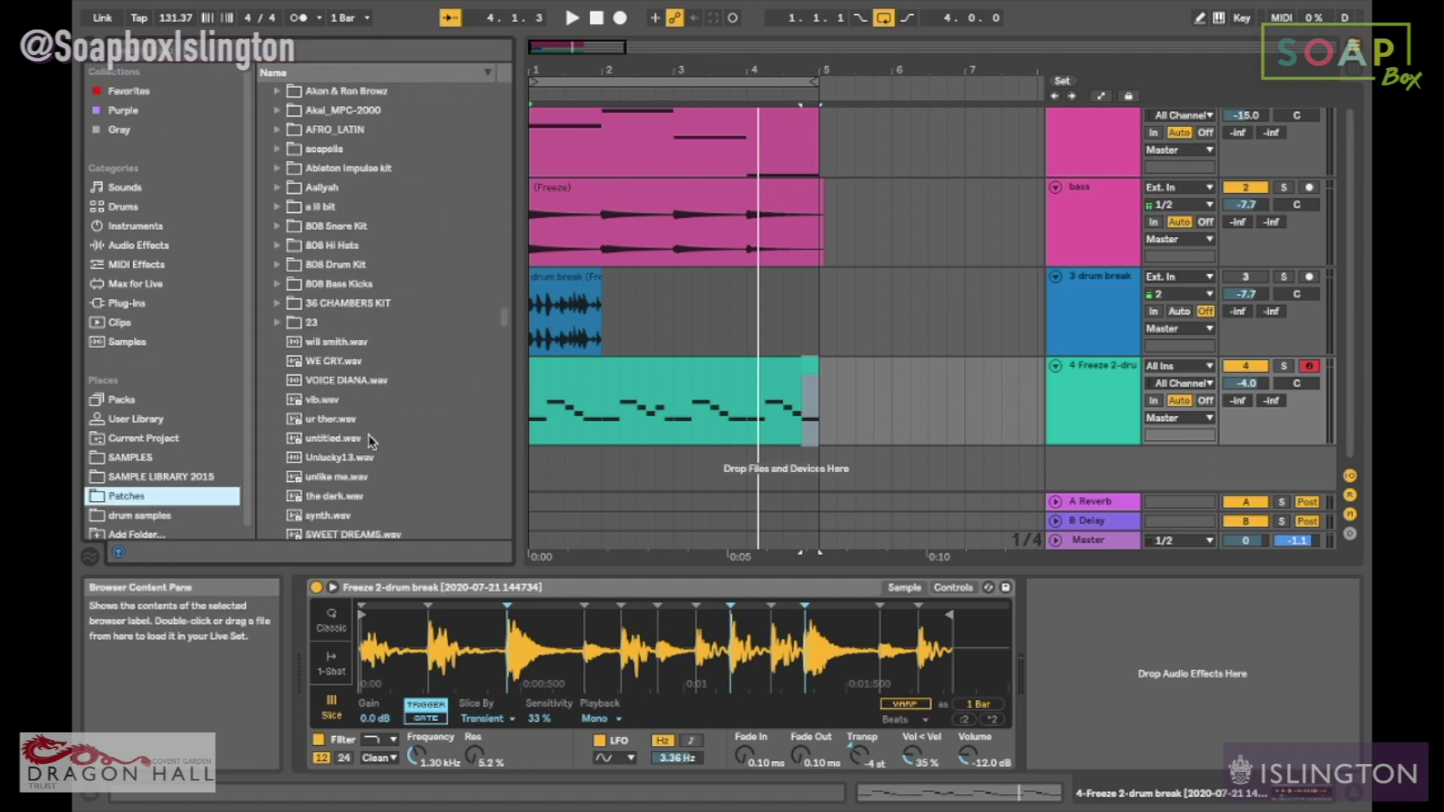
scroll(379, 440, down, 10)
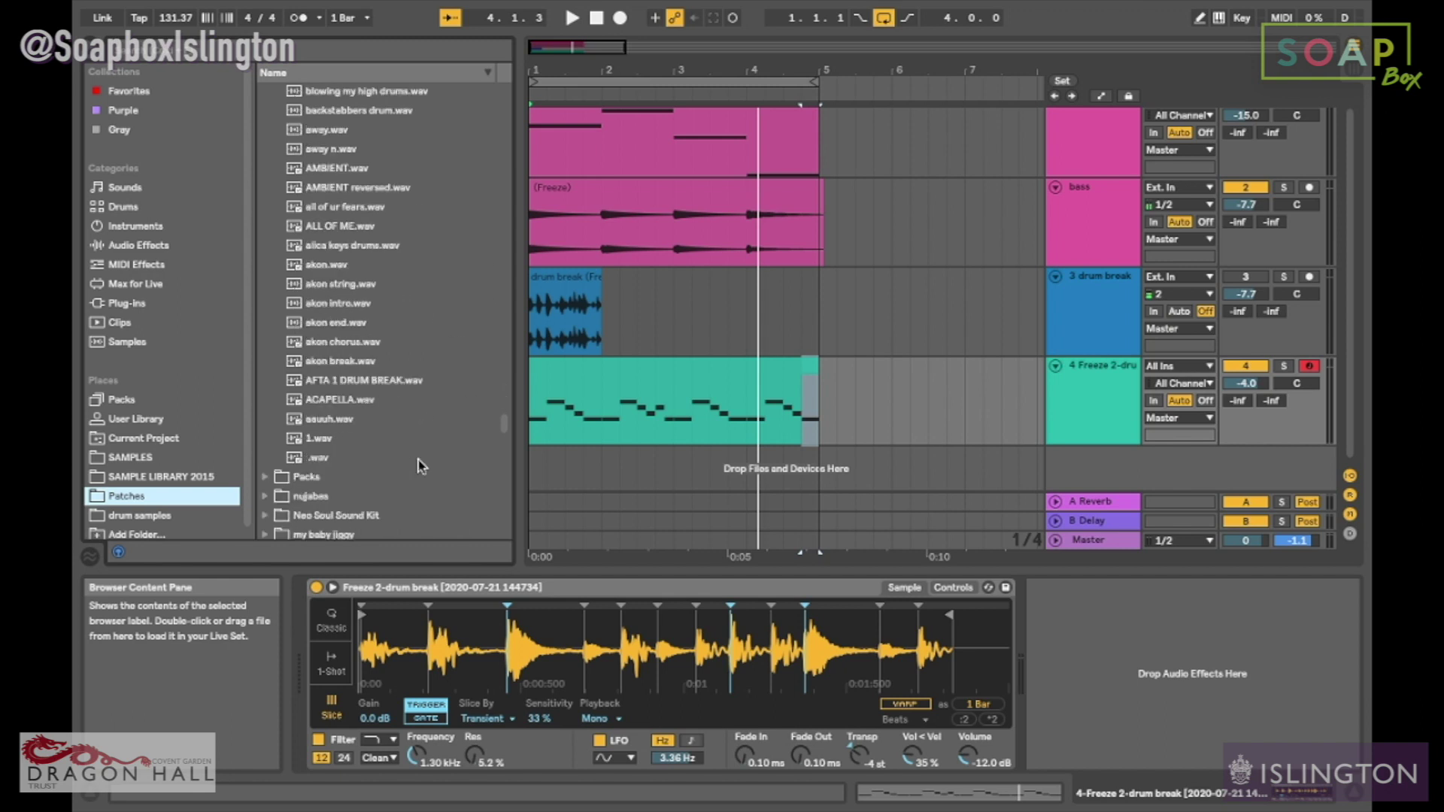
scroll(412, 437, up, 3)
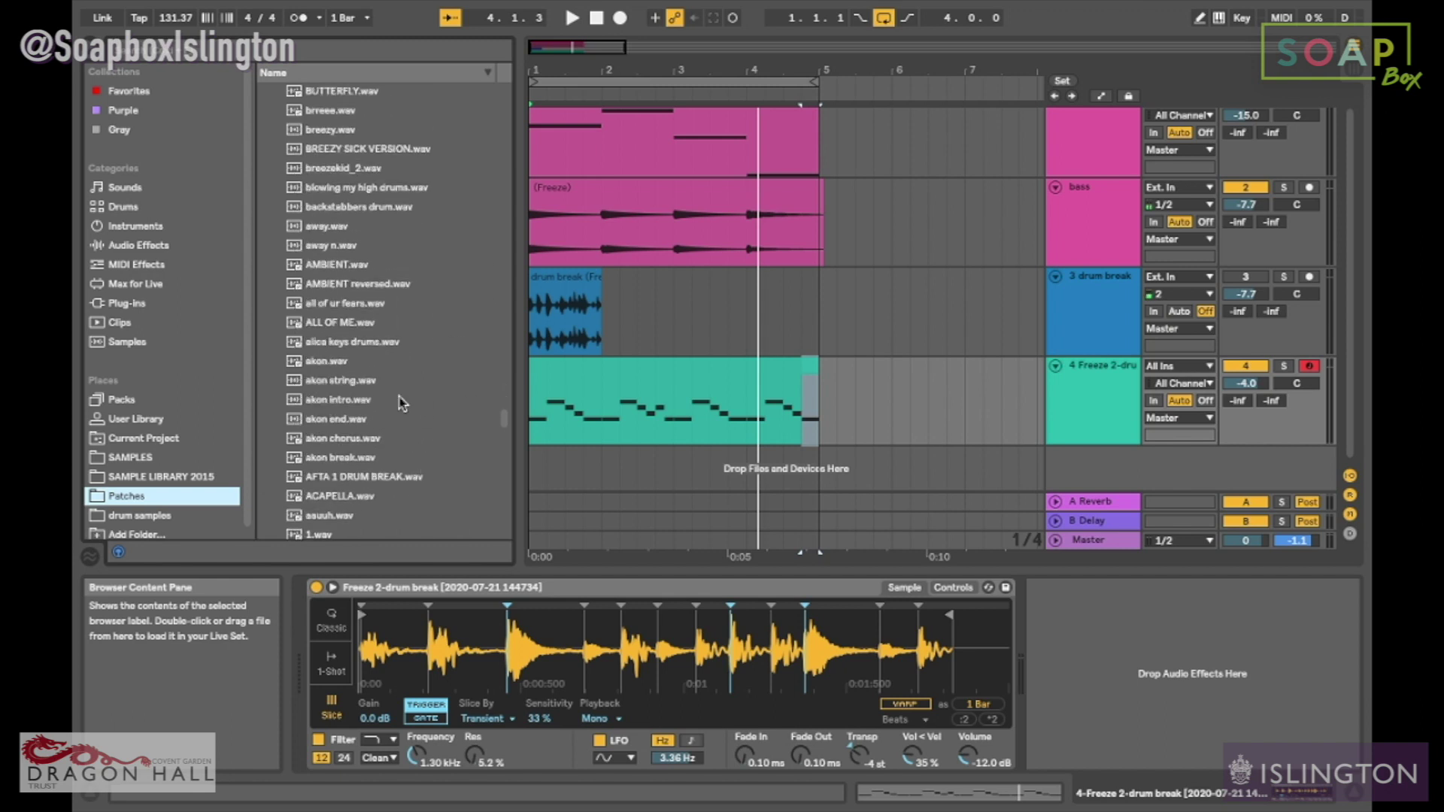
click(344, 264)
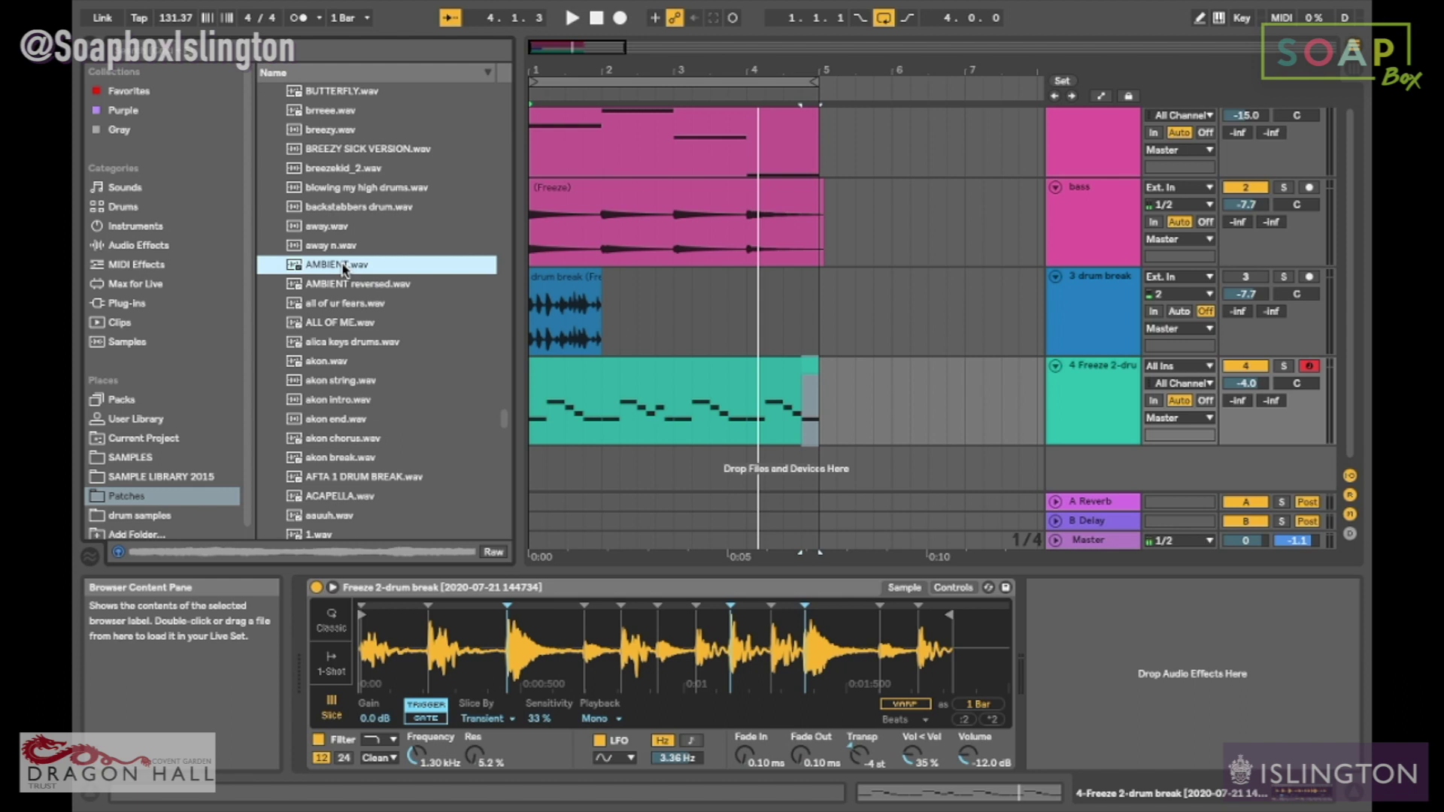
click(351, 246)
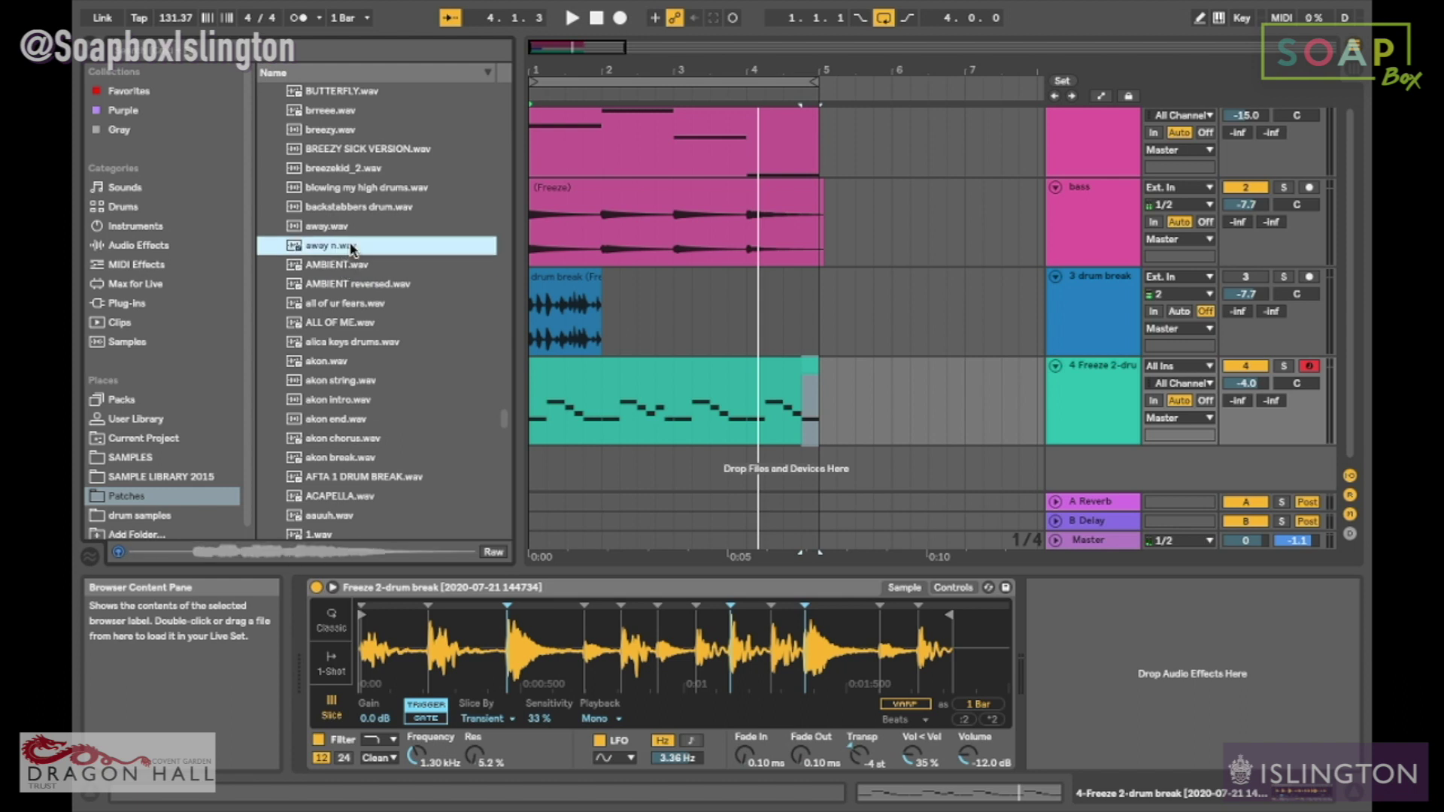
scroll(350, 246, up, 3)
scroll(386, 226, up, 2)
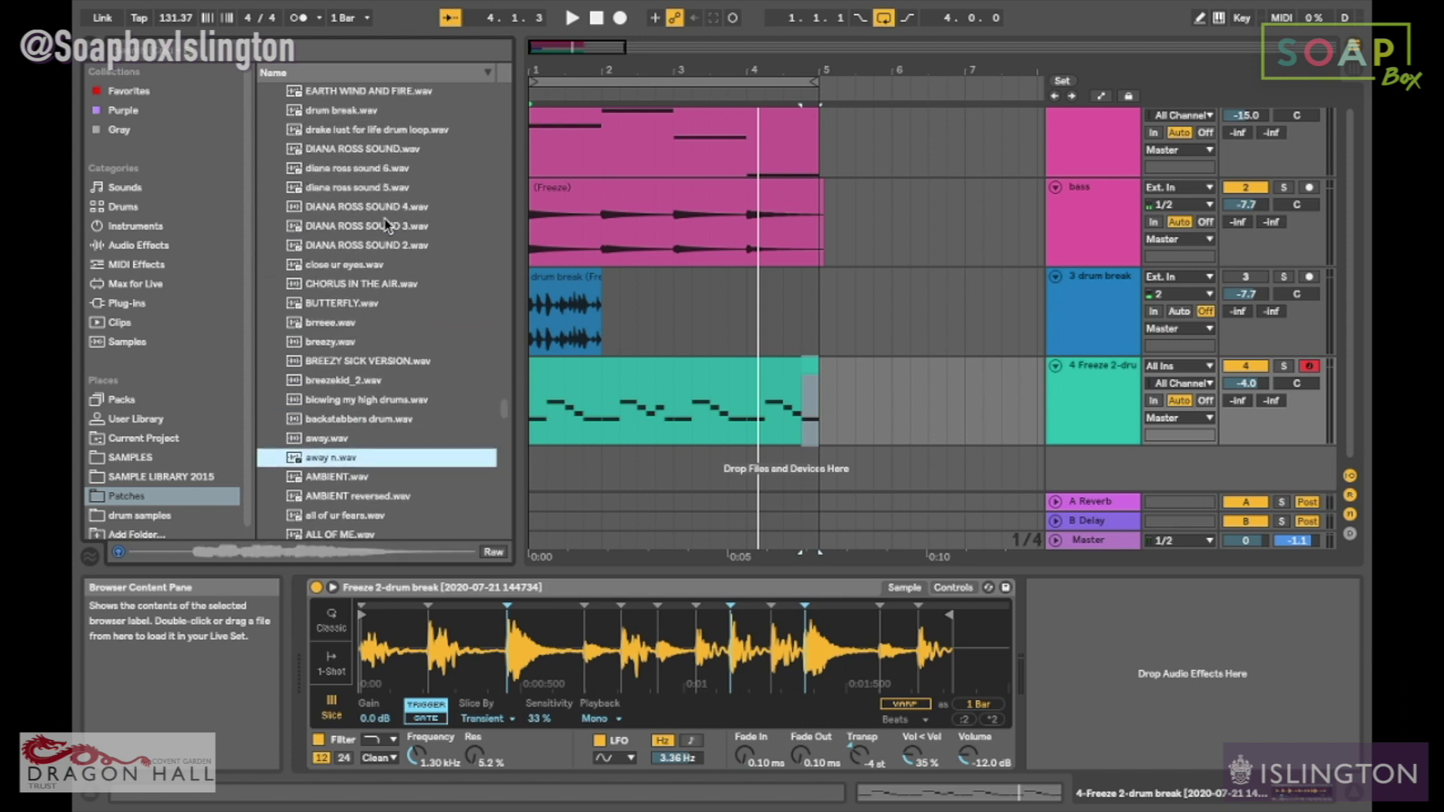
scroll(386, 225, up, 5)
scroll(386, 225, up, 3)
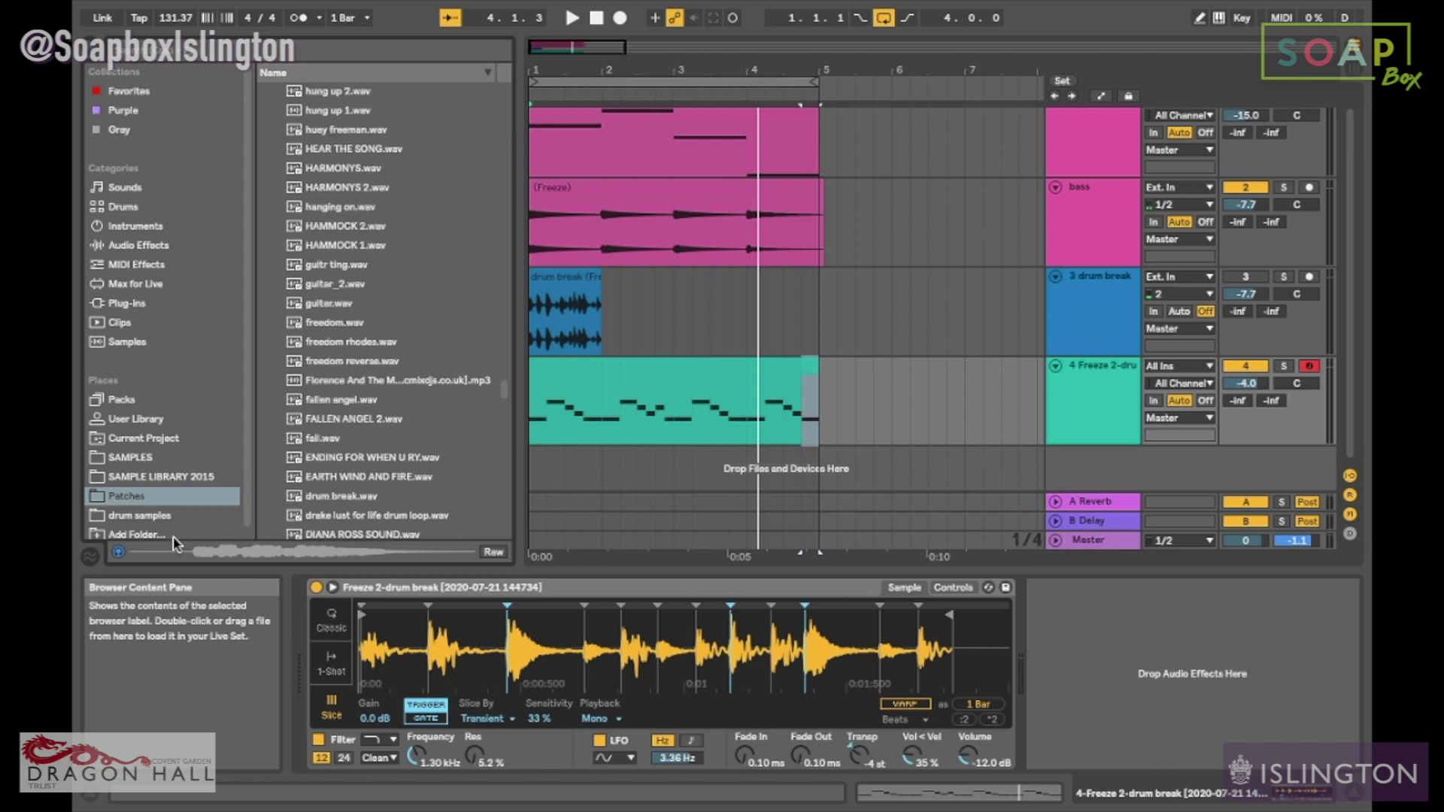
Step: Open LOOPS 1 inside MY LOOPS AAND TING in the User Library and preview FILTER SAW 1.alc
scroll(181, 467, down, 1)
click(152, 418)
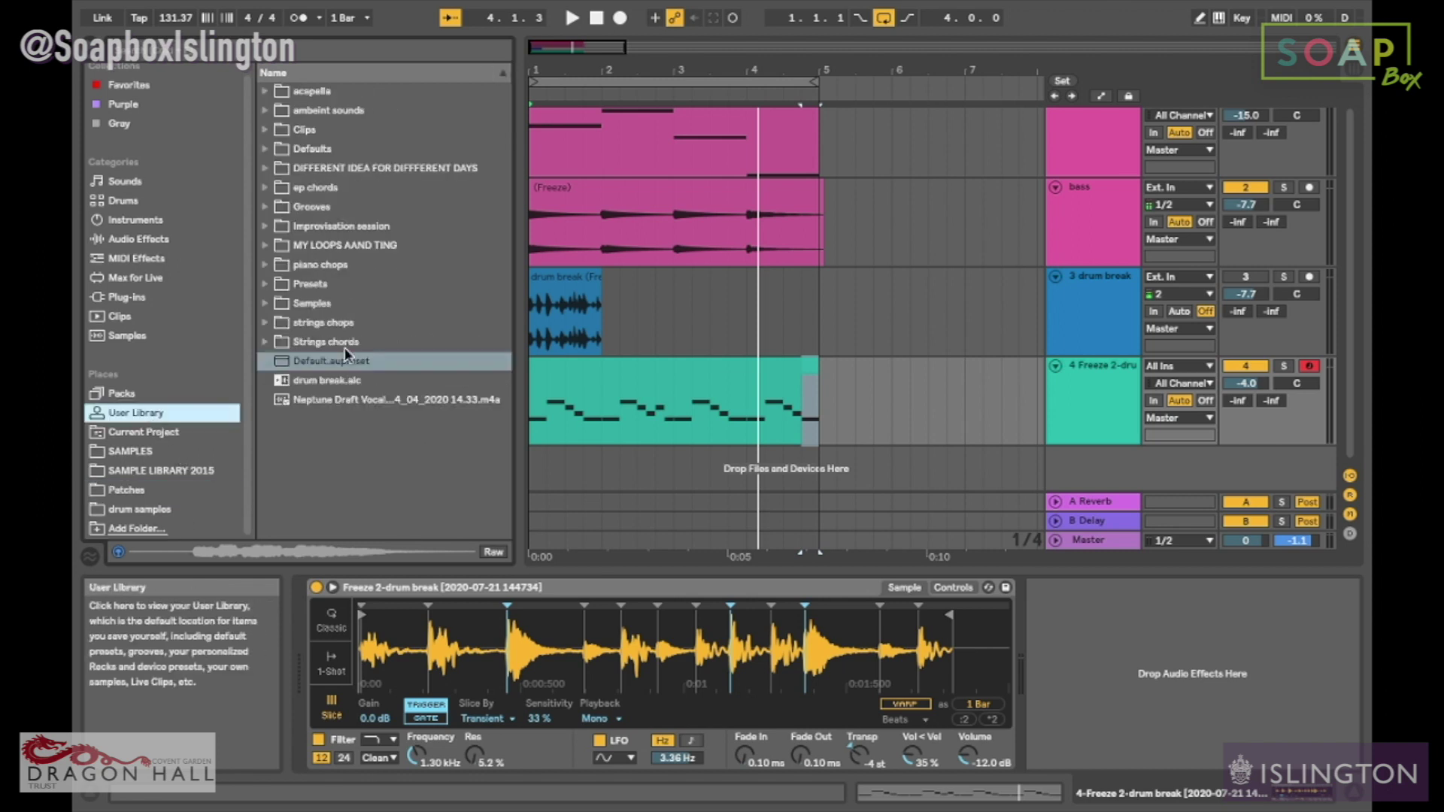
click(267, 246)
click(278, 265)
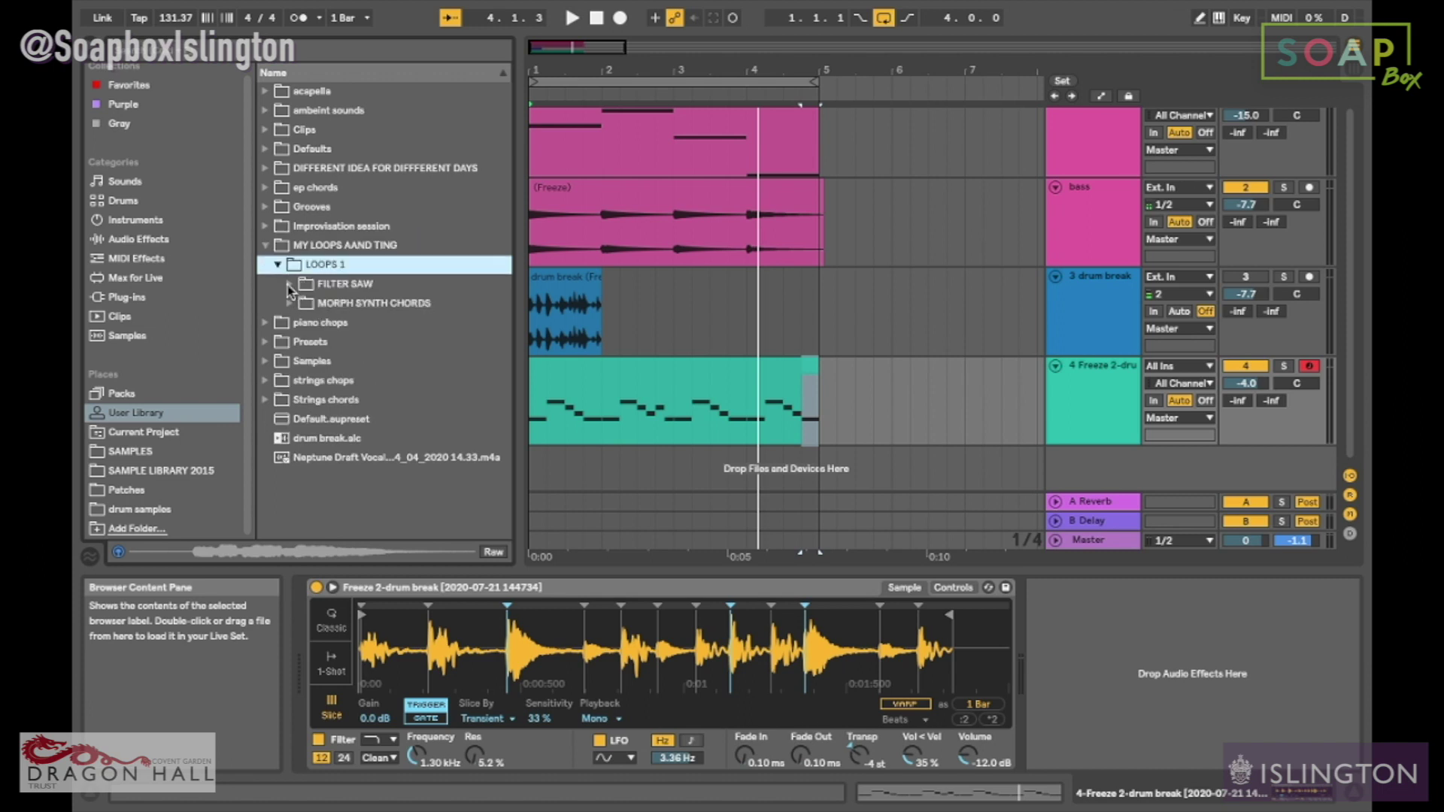
click(288, 285)
click(311, 305)
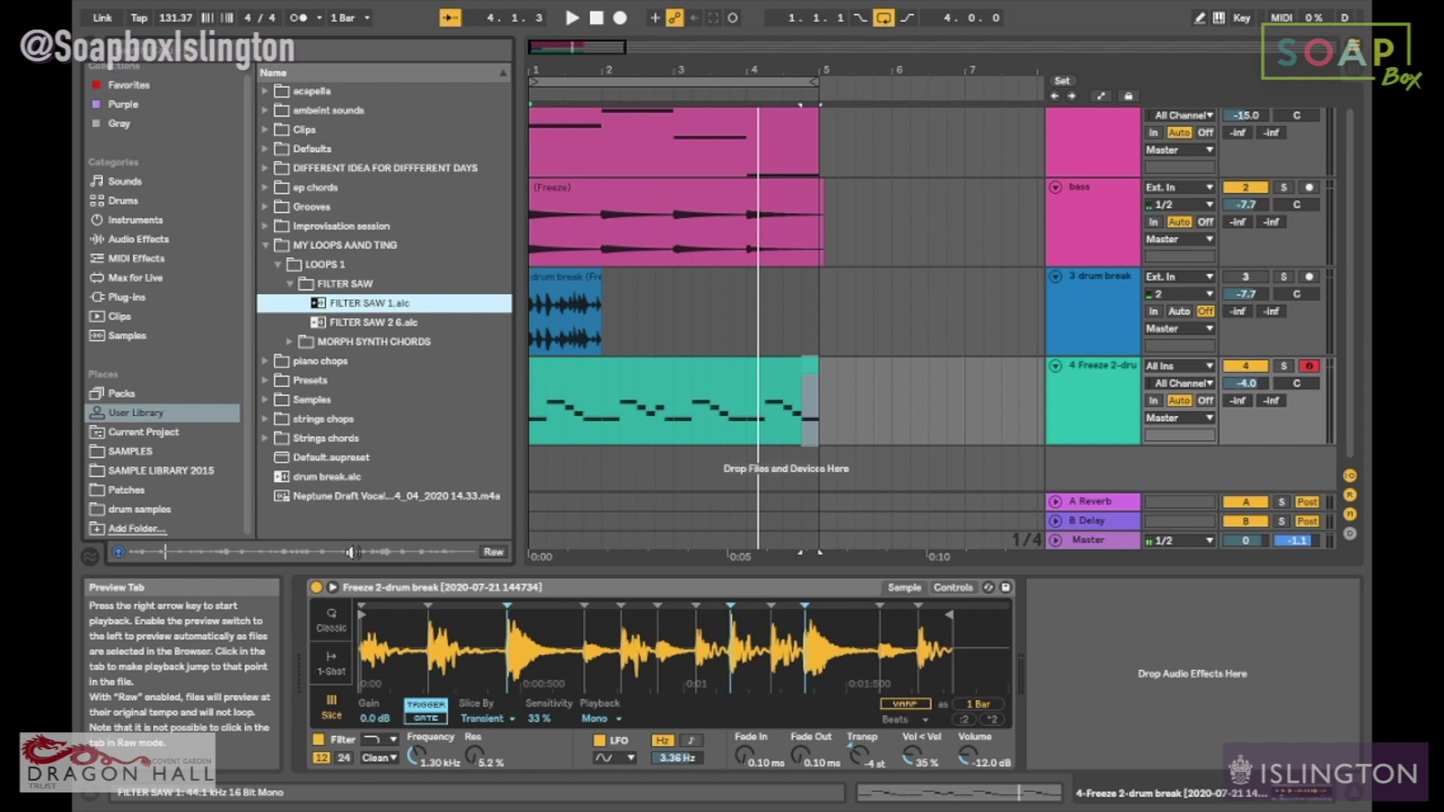
Step: Examine the MORPH SYNTH CHORDS folder and preview MORPH SYNTH (NORMAL) 1.alc
click(289, 342)
click(329, 343)
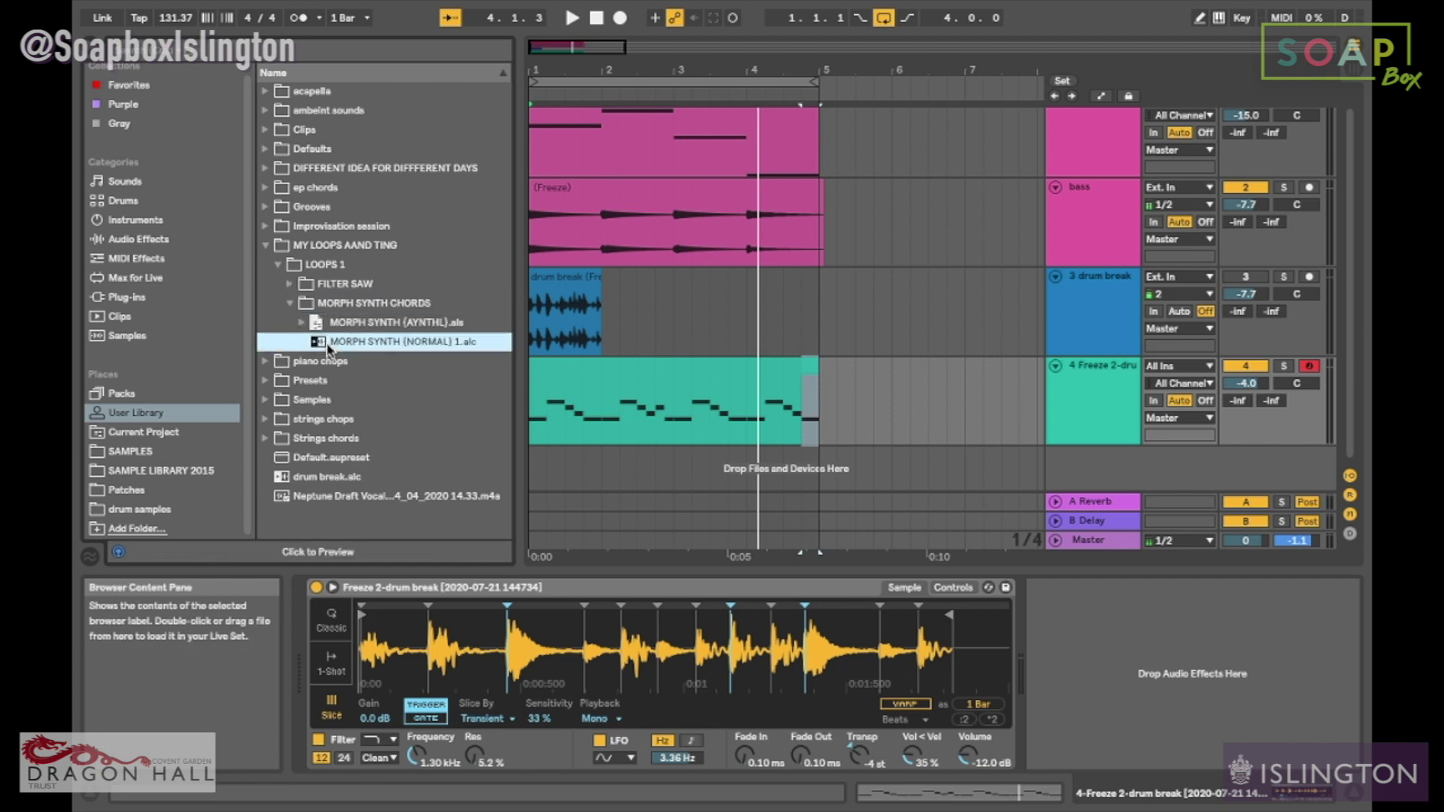
click(296, 324)
click(320, 343)
click(321, 363)
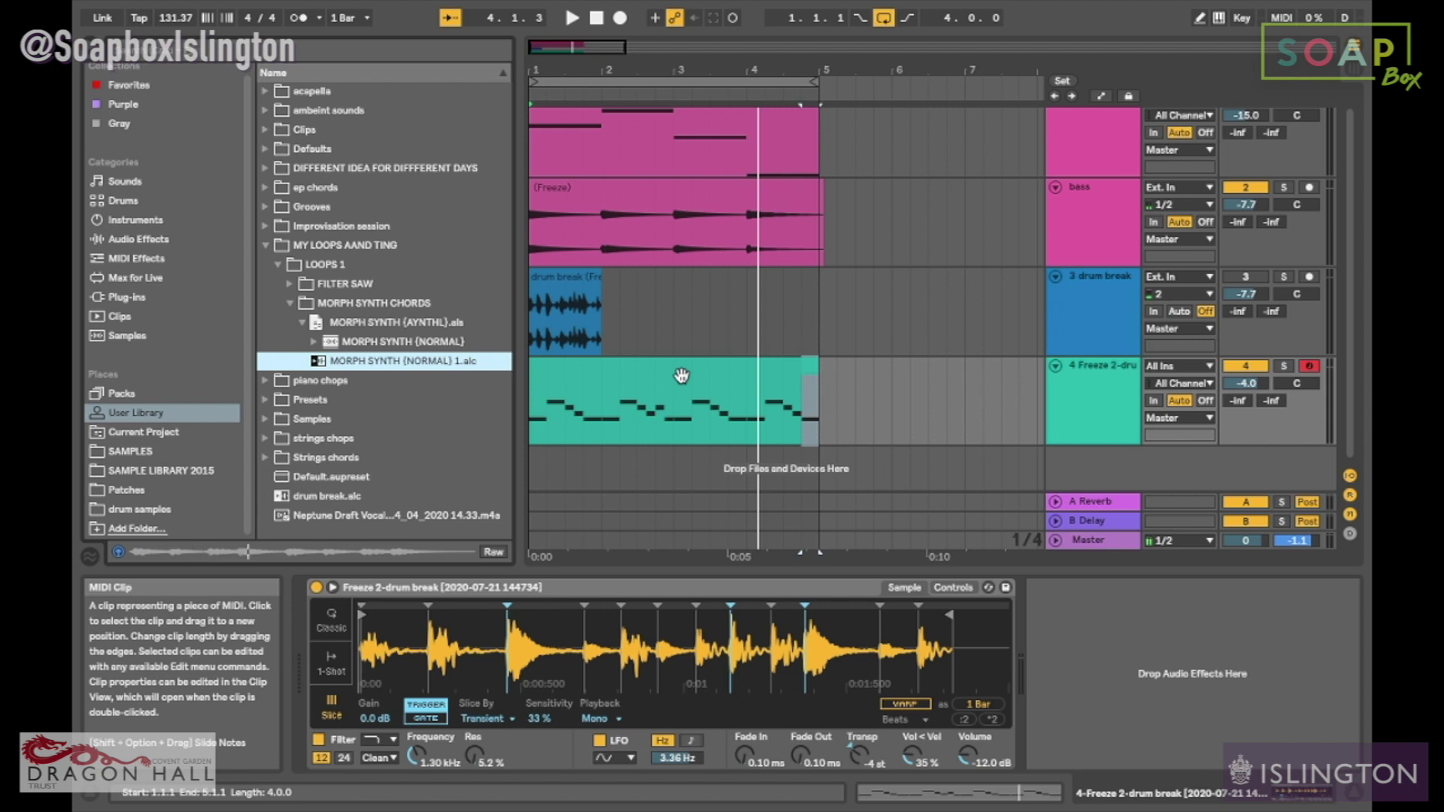
key(space)
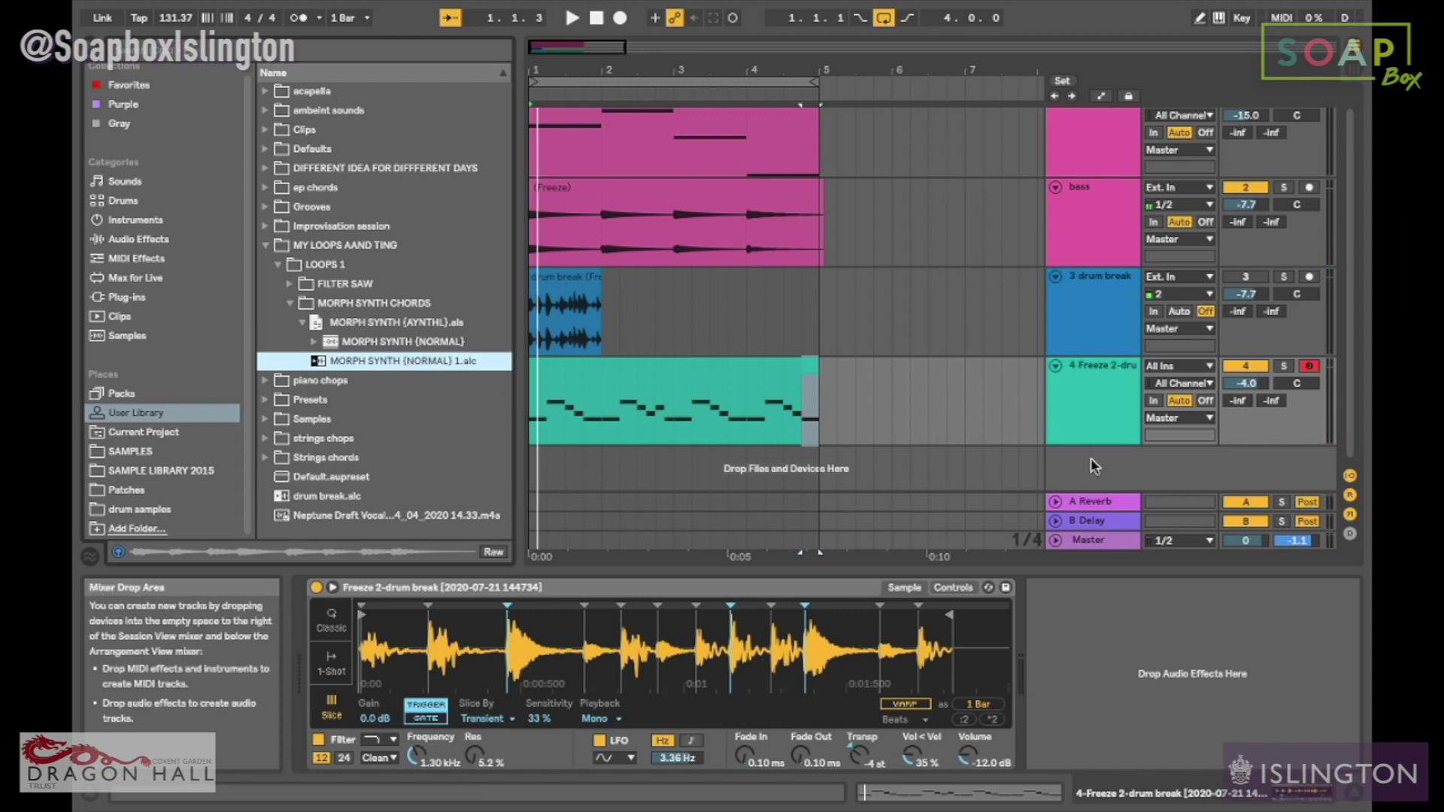
Step: Rename the sliced drum track as simpler
click(1091, 424)
key(ctrl+r)
text(sim)
key(Return)
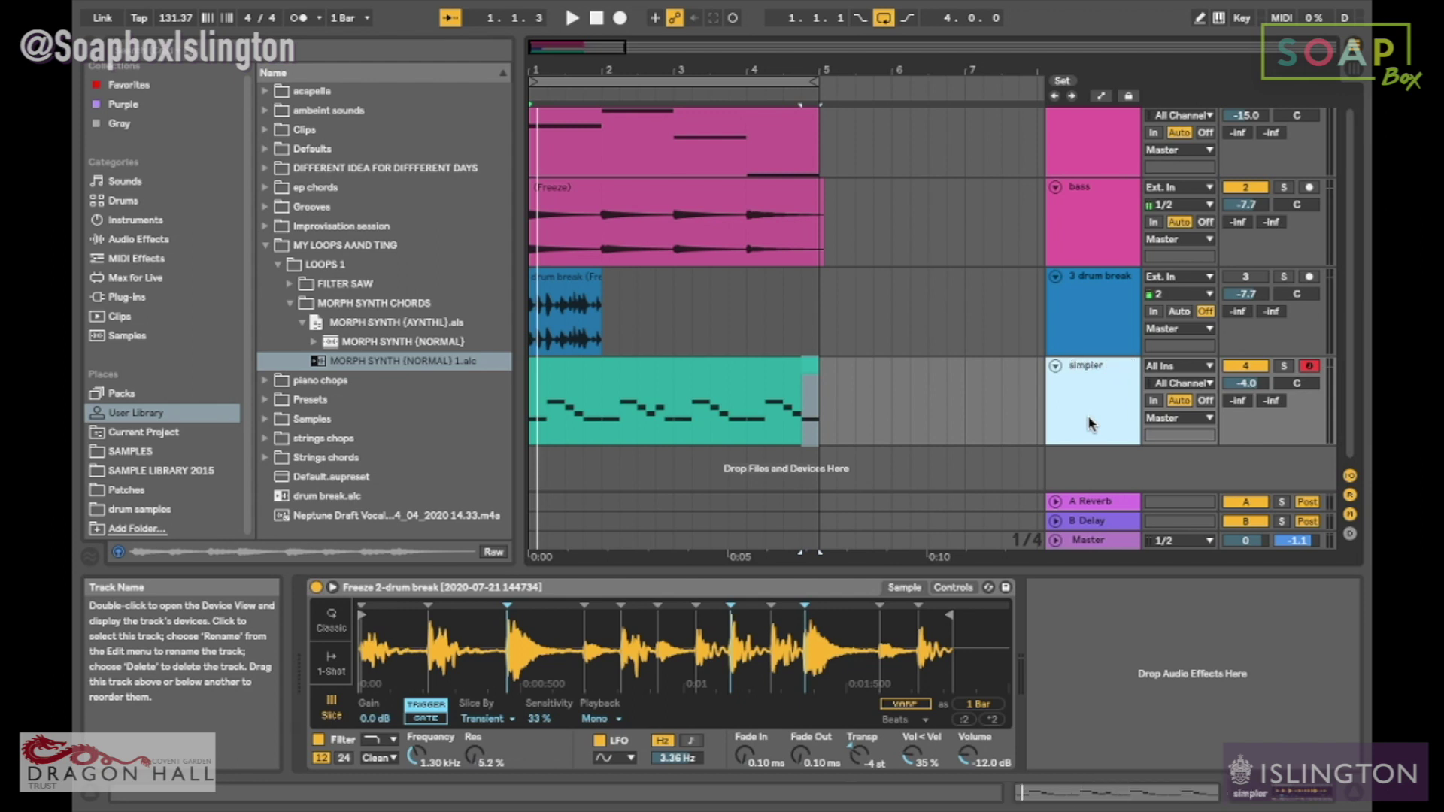
Step: Insert a new MIDI track below the simpler track and rename it as sampler
right_click(1087, 483)
click(1112, 502)
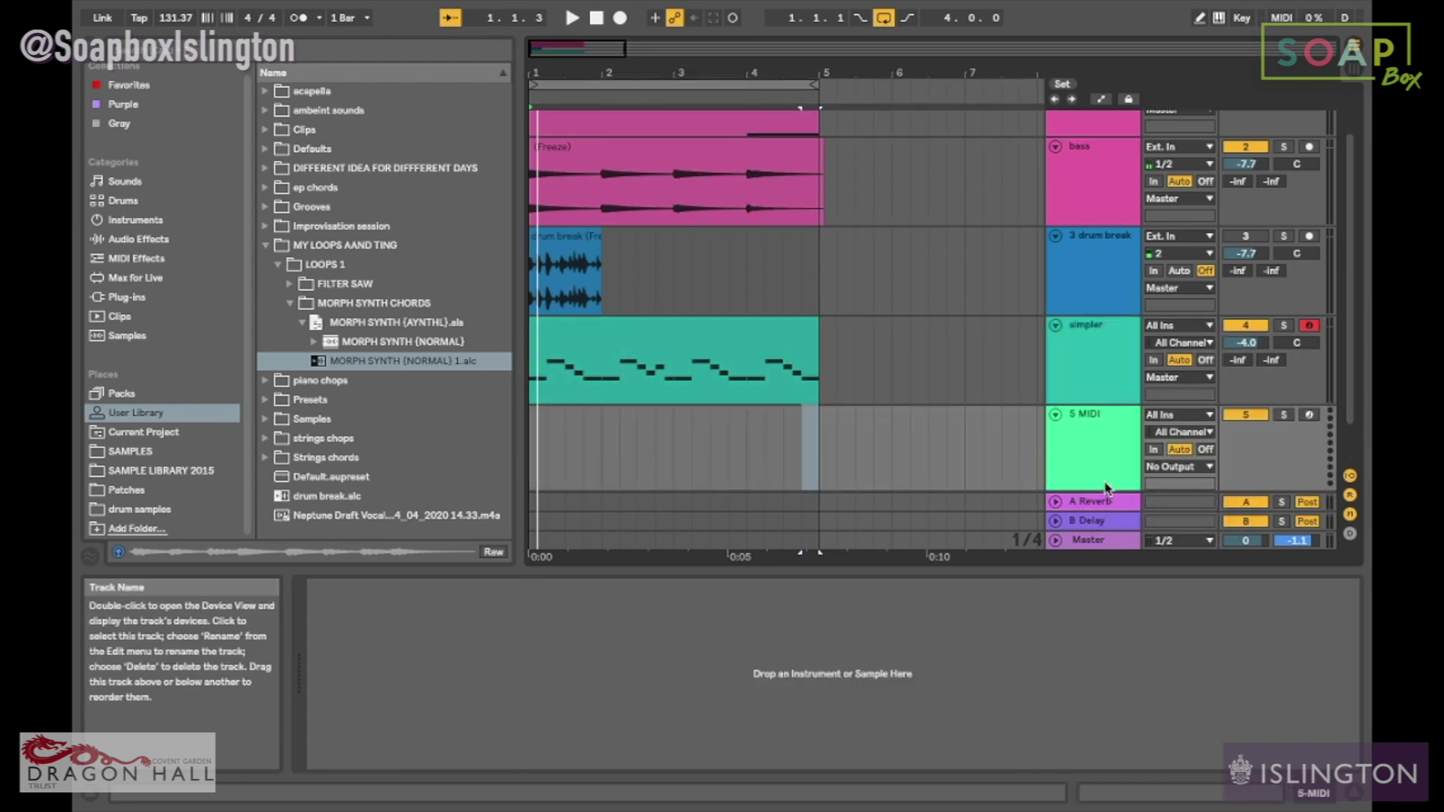
key(ctrl+r)
text(s)
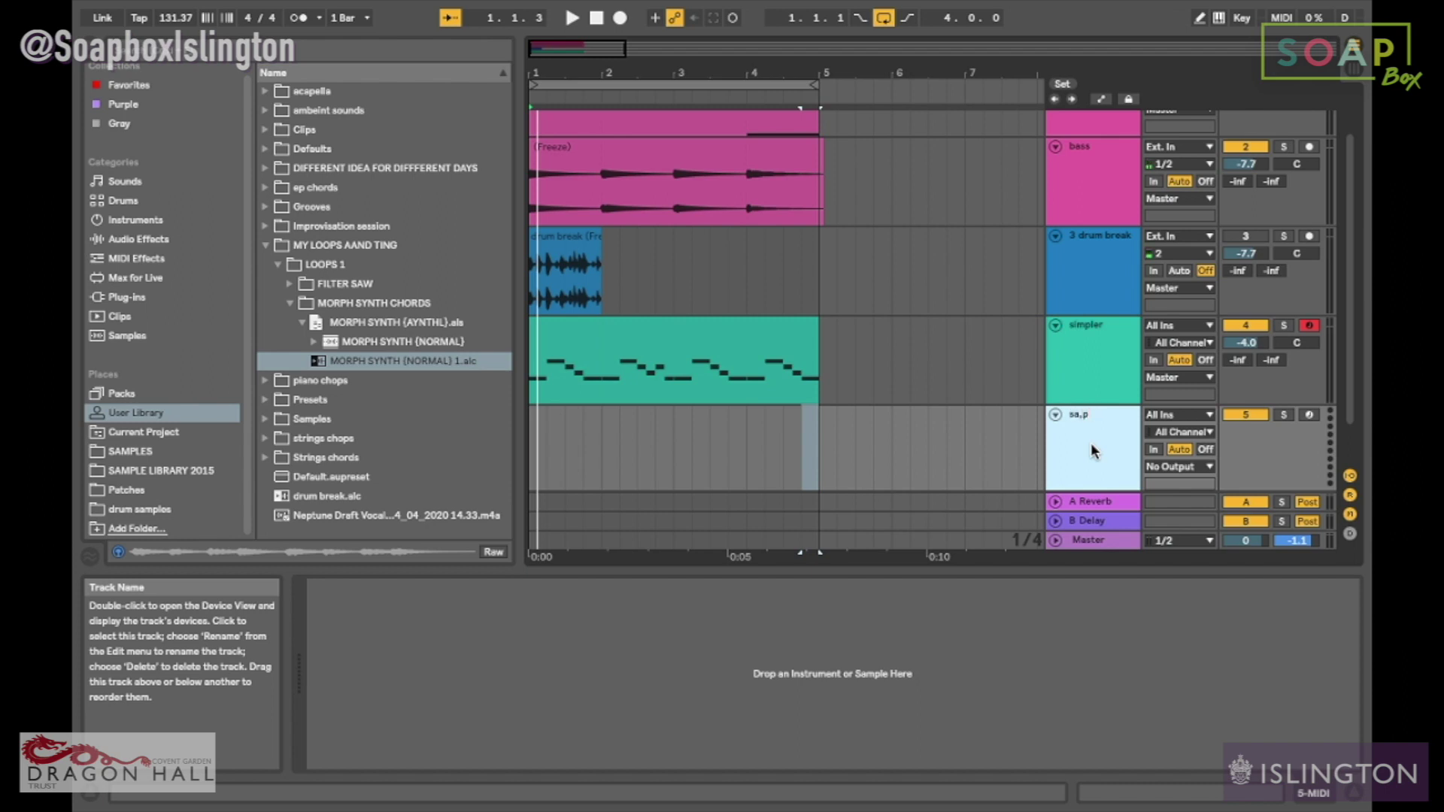
text(ampler)
key(Return)
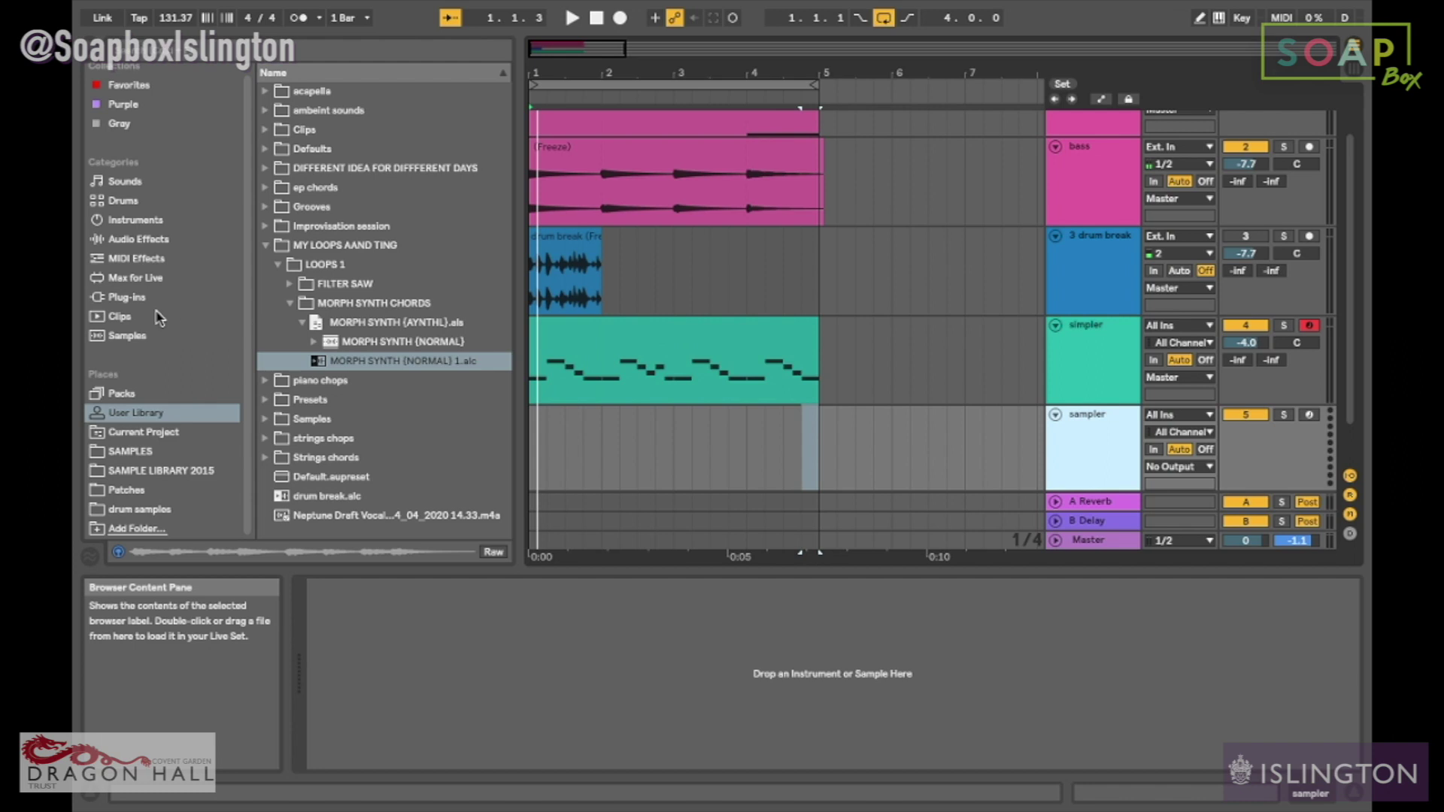
Step: Load the Sampler instrument onto the sampler track, then show and enlarge its Zone editor
click(790, 354)
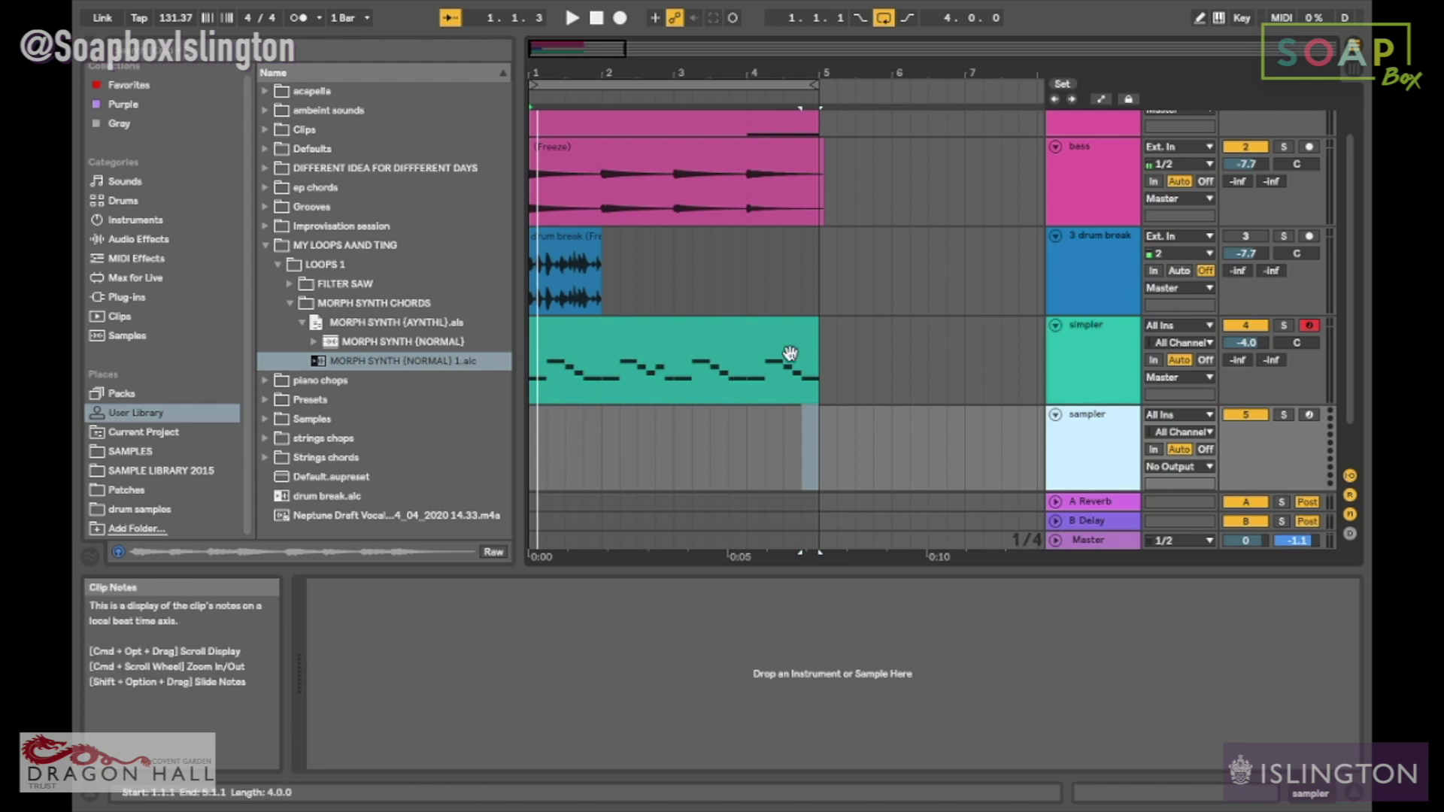
click(135, 220)
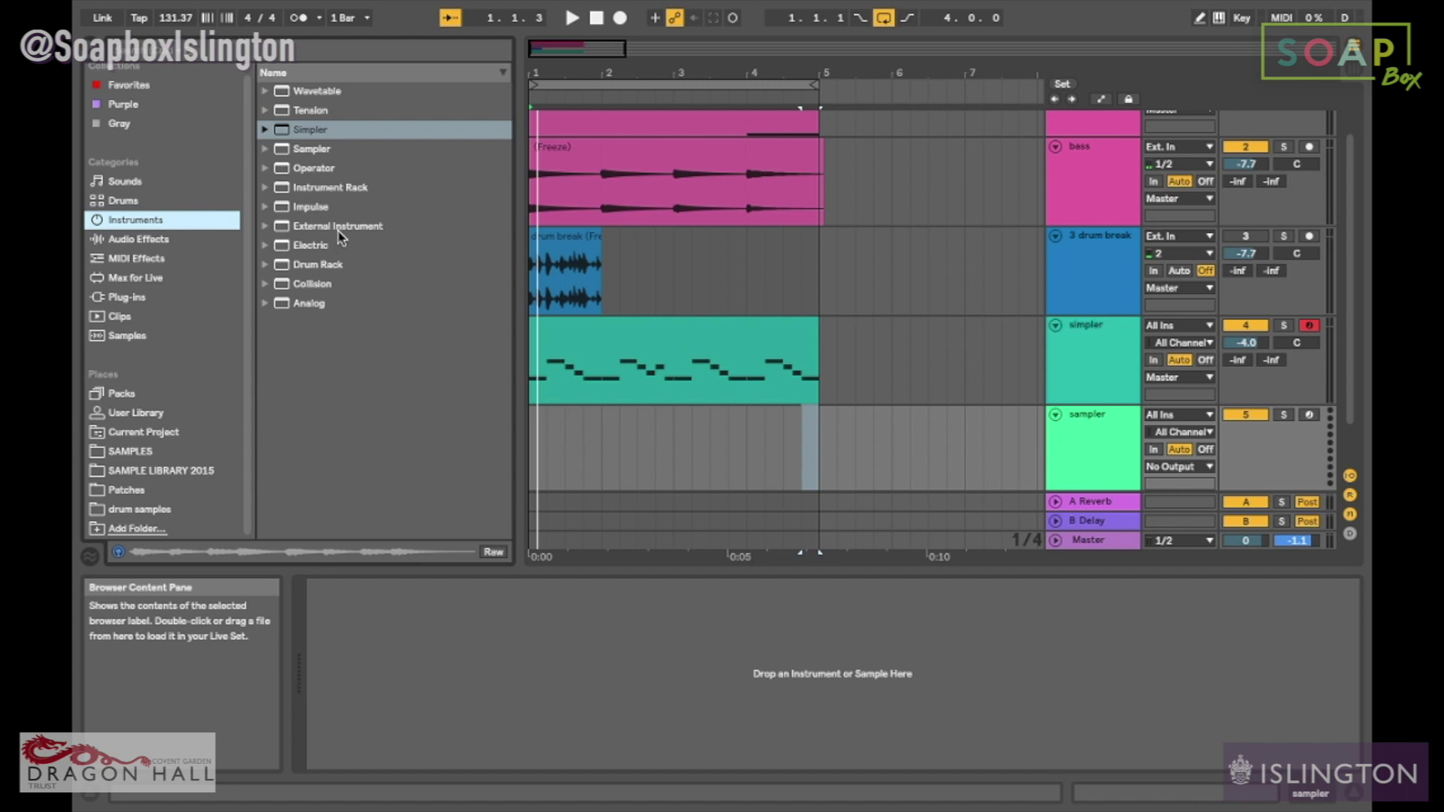
drag(305, 151, 1068, 449)
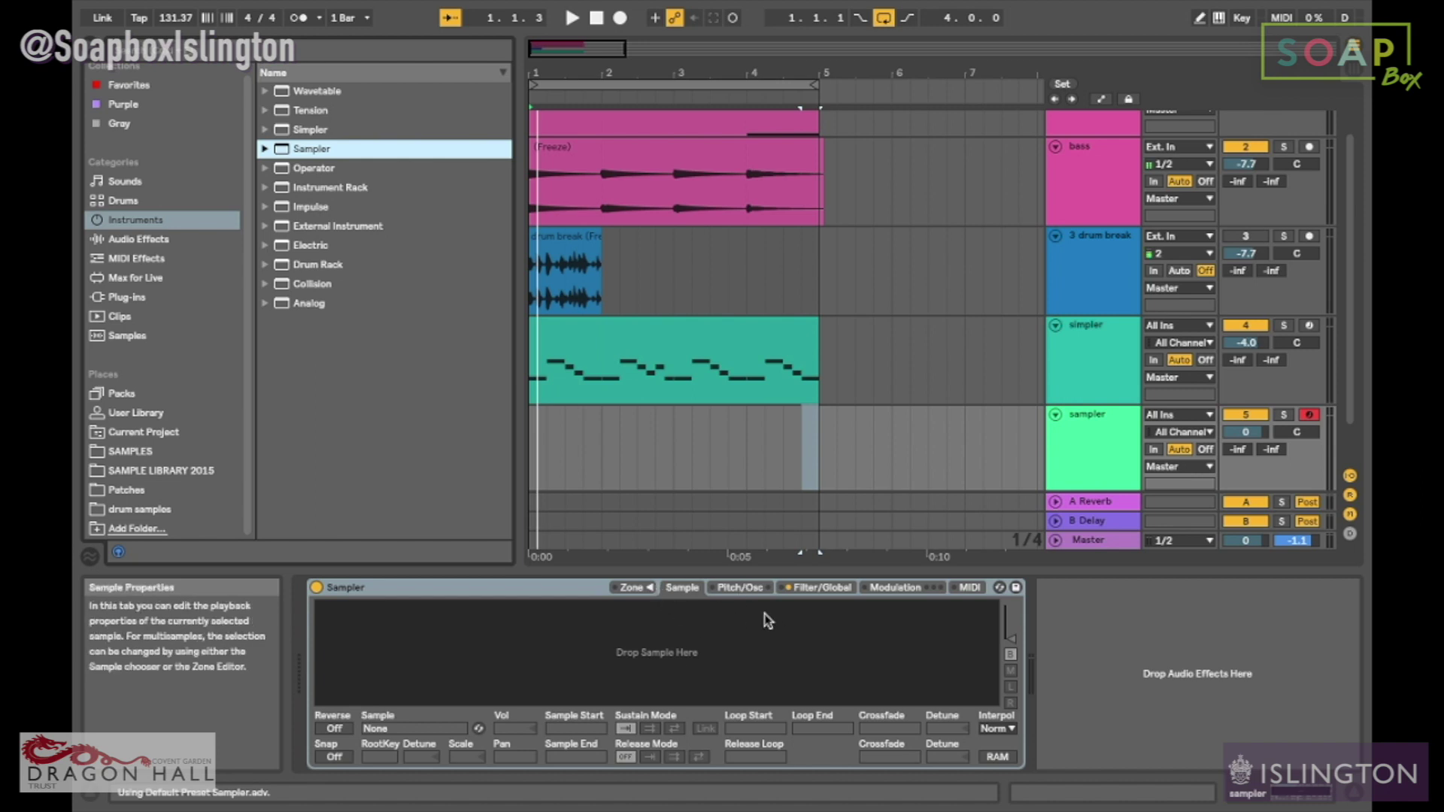
click(651, 588)
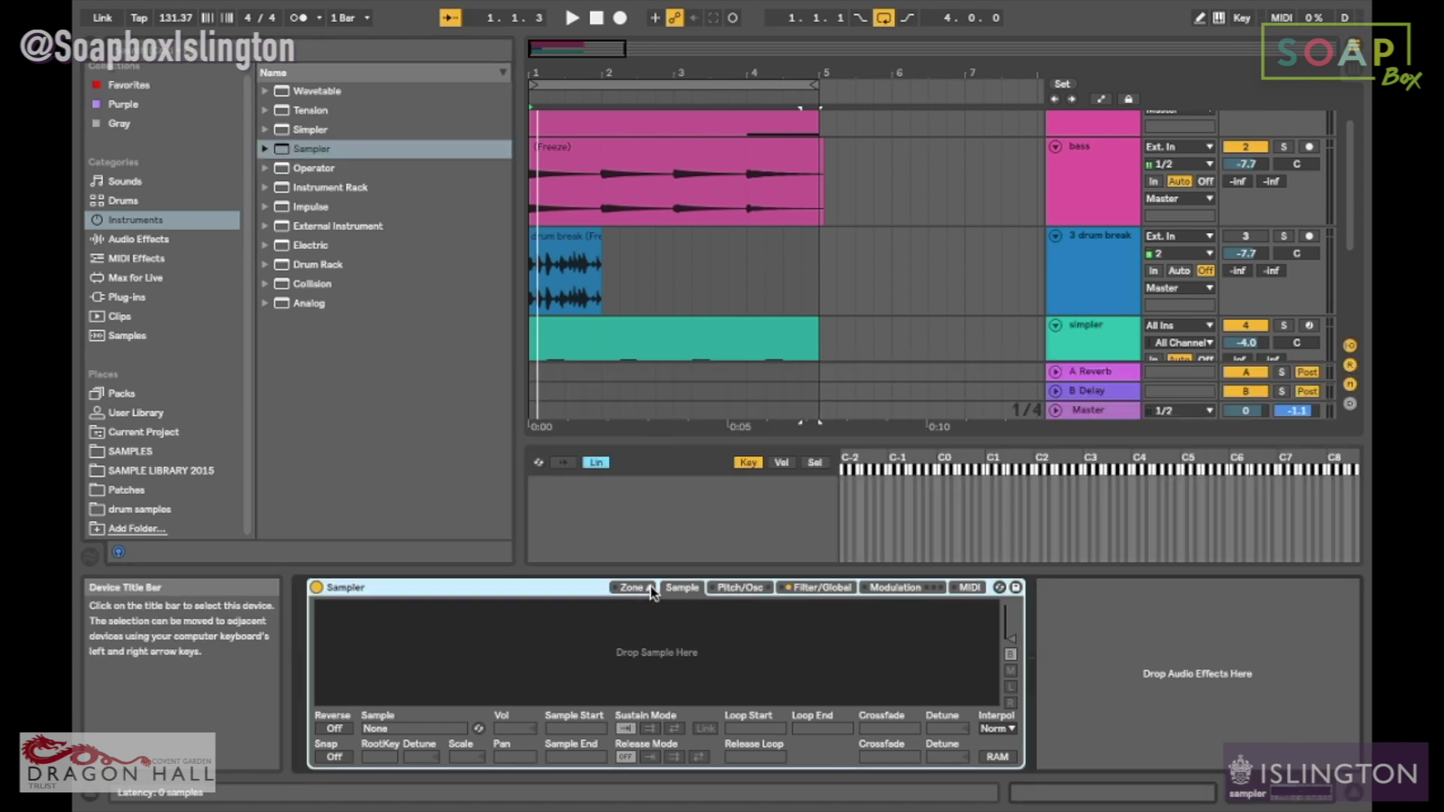
drag(758, 439, 742, 365)
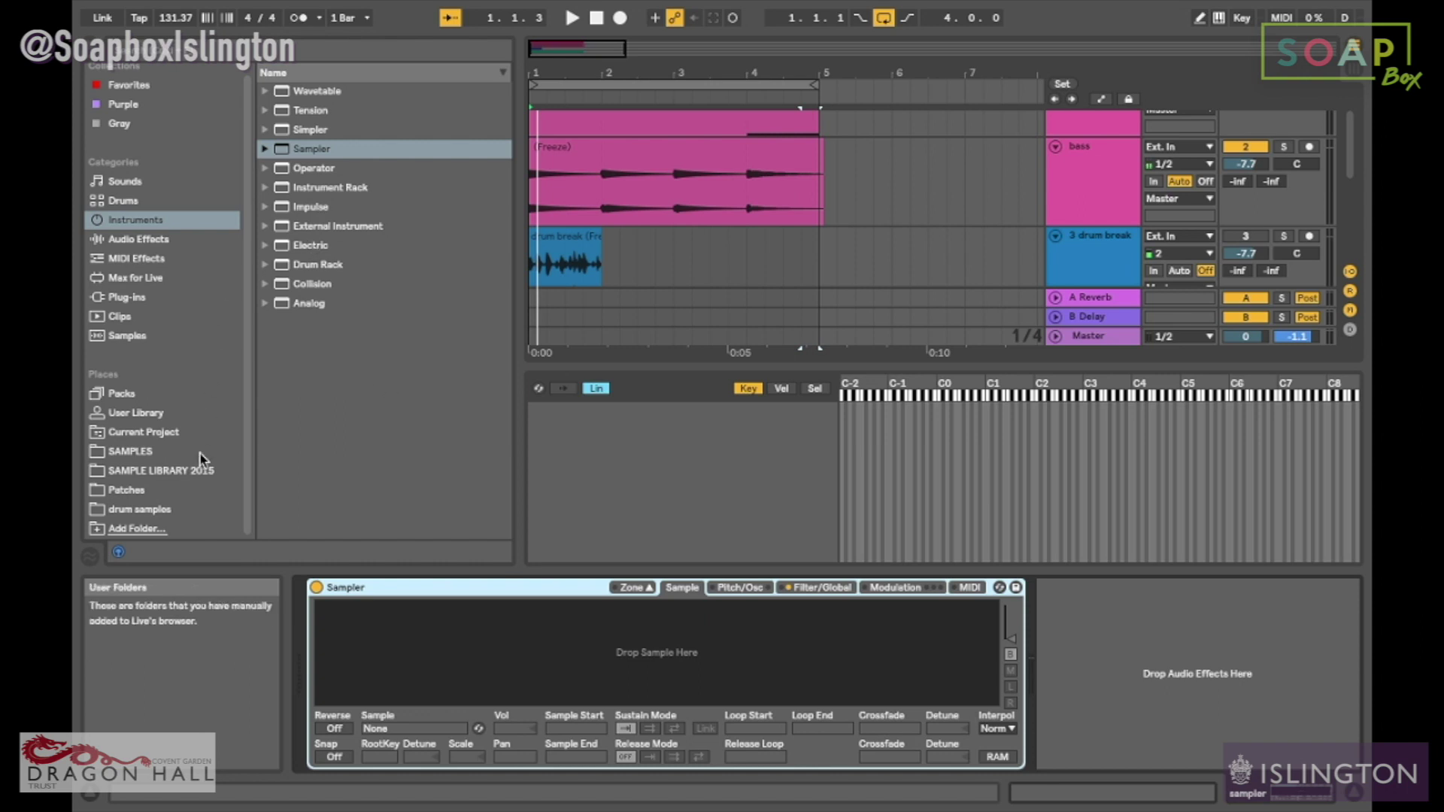
Step: Load MORPH SYNTH (NORMAL) 1.alc from the User Library's MORPH SYNTH CHORDS folder into Sampler
click(163, 493)
click(164, 513)
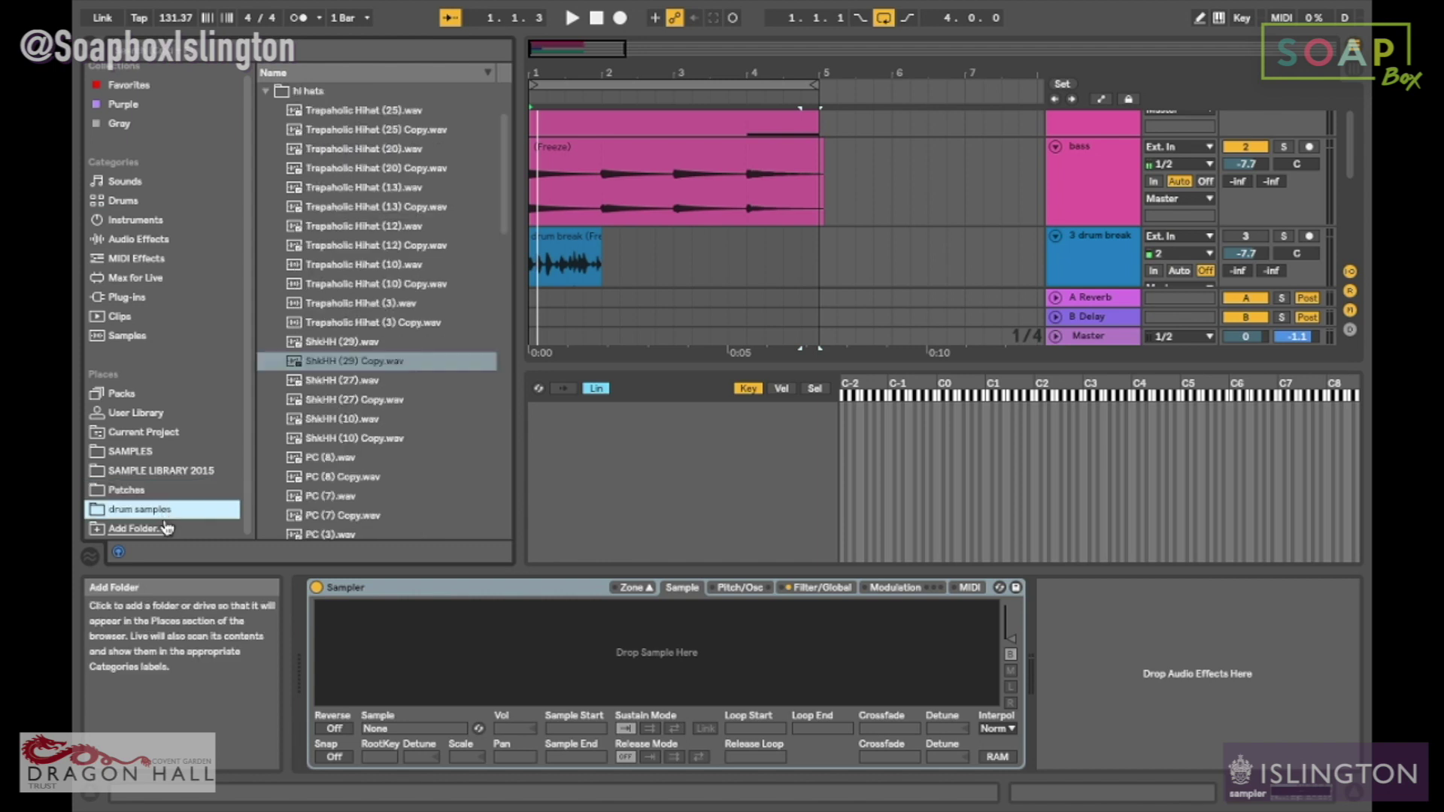
click(184, 491)
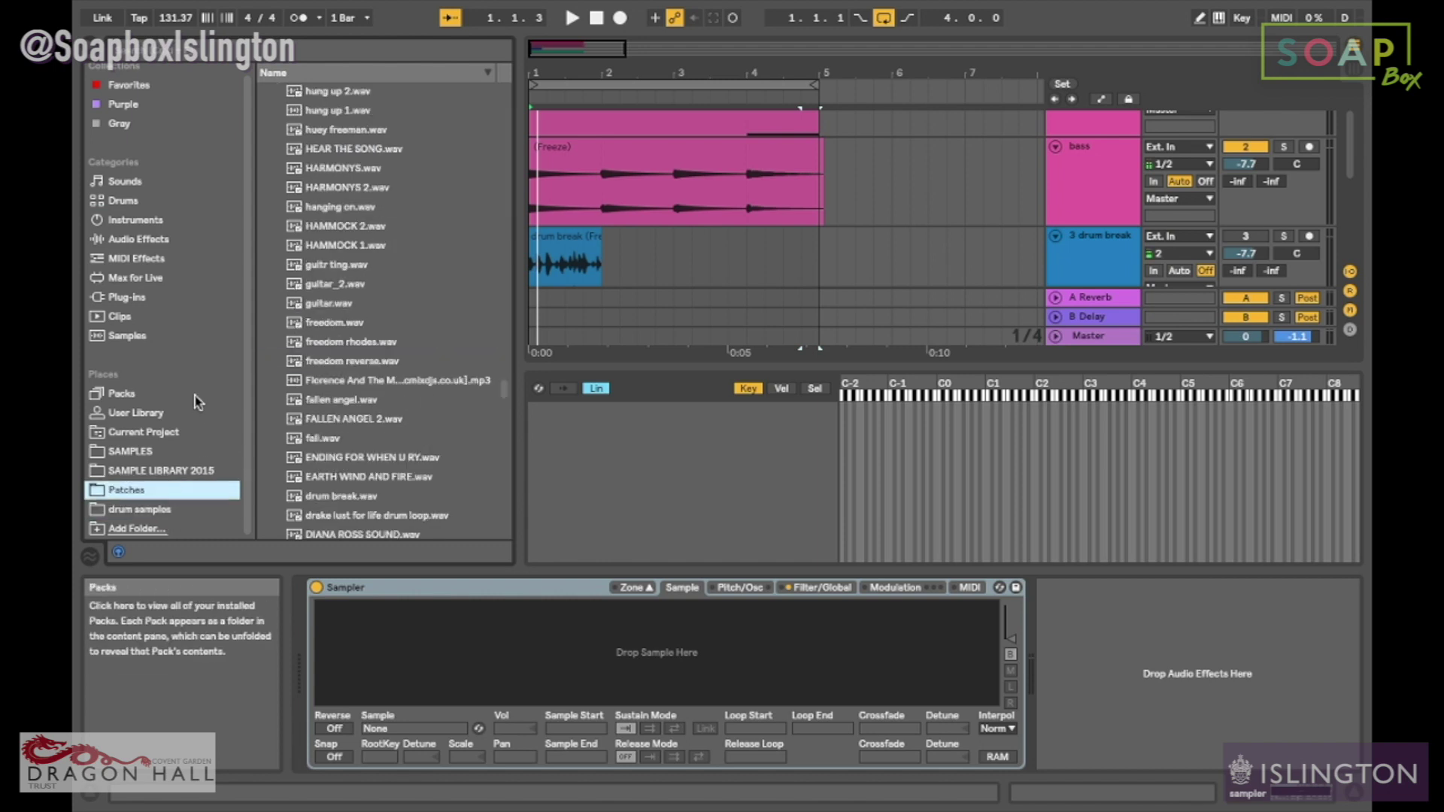
drag(363, 362, 582, 434)
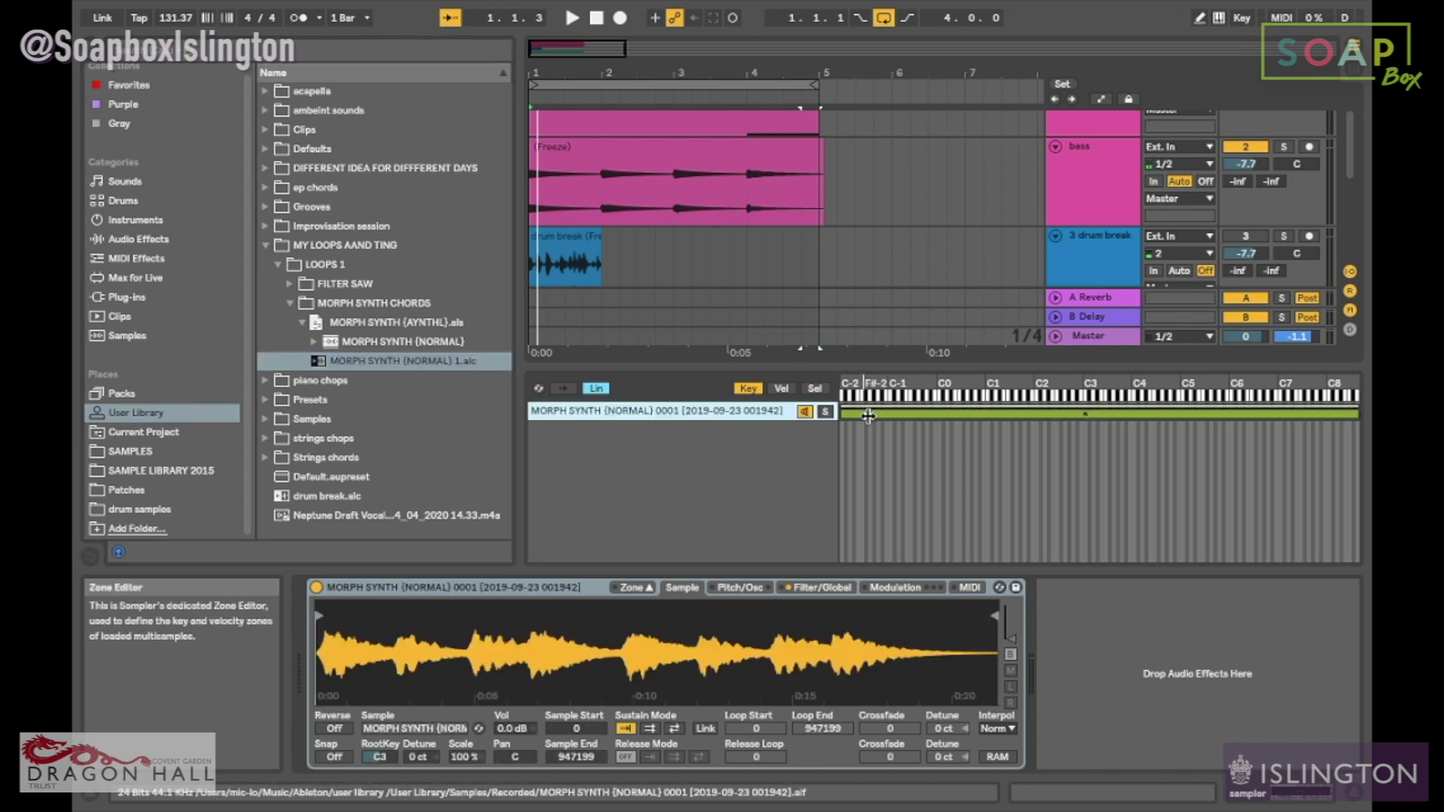
Step: Restrict the sample layer's key zone to C3 and trim it to the first chord, ending at about 106965
drag(846, 416, 1085, 430)
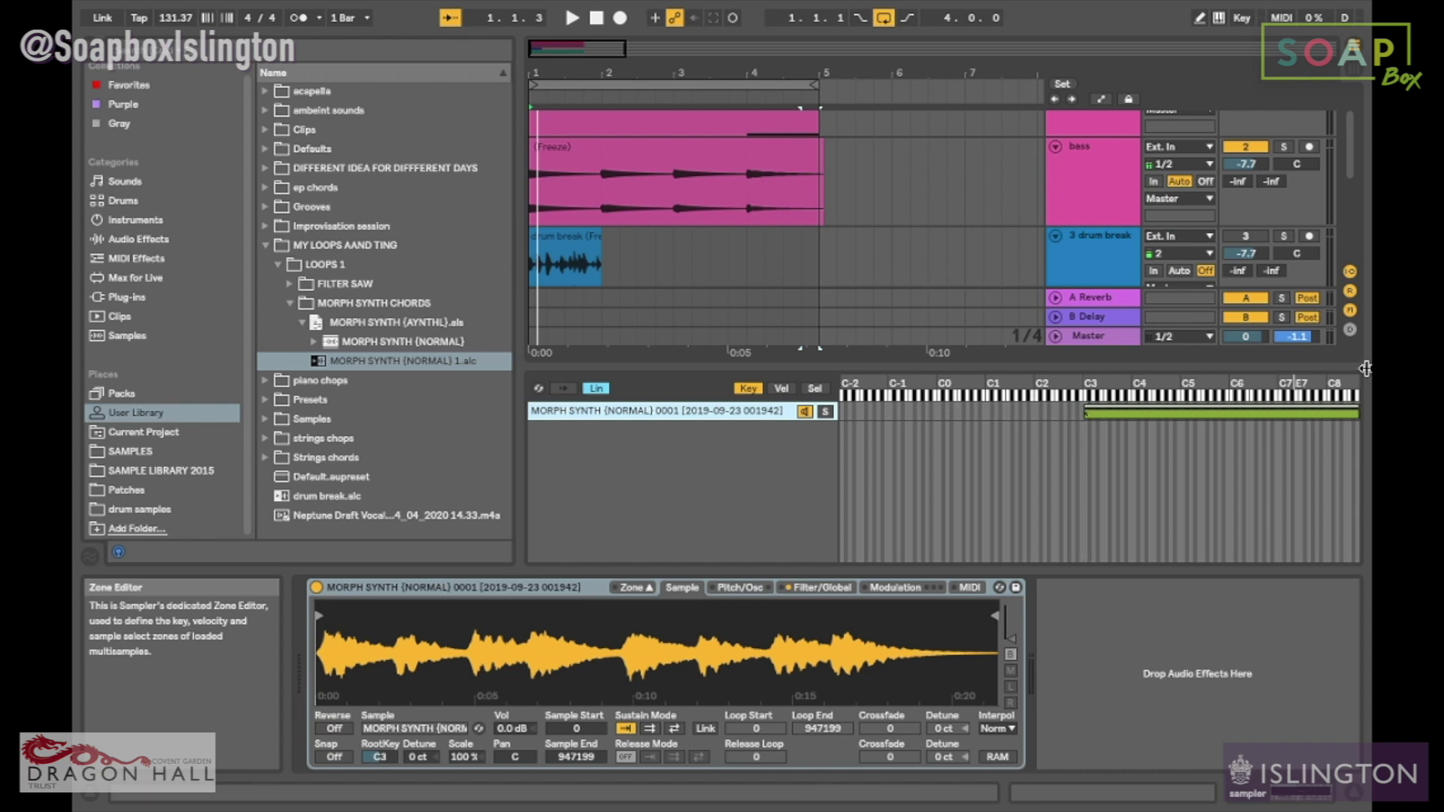
drag(1361, 421, 1080, 444)
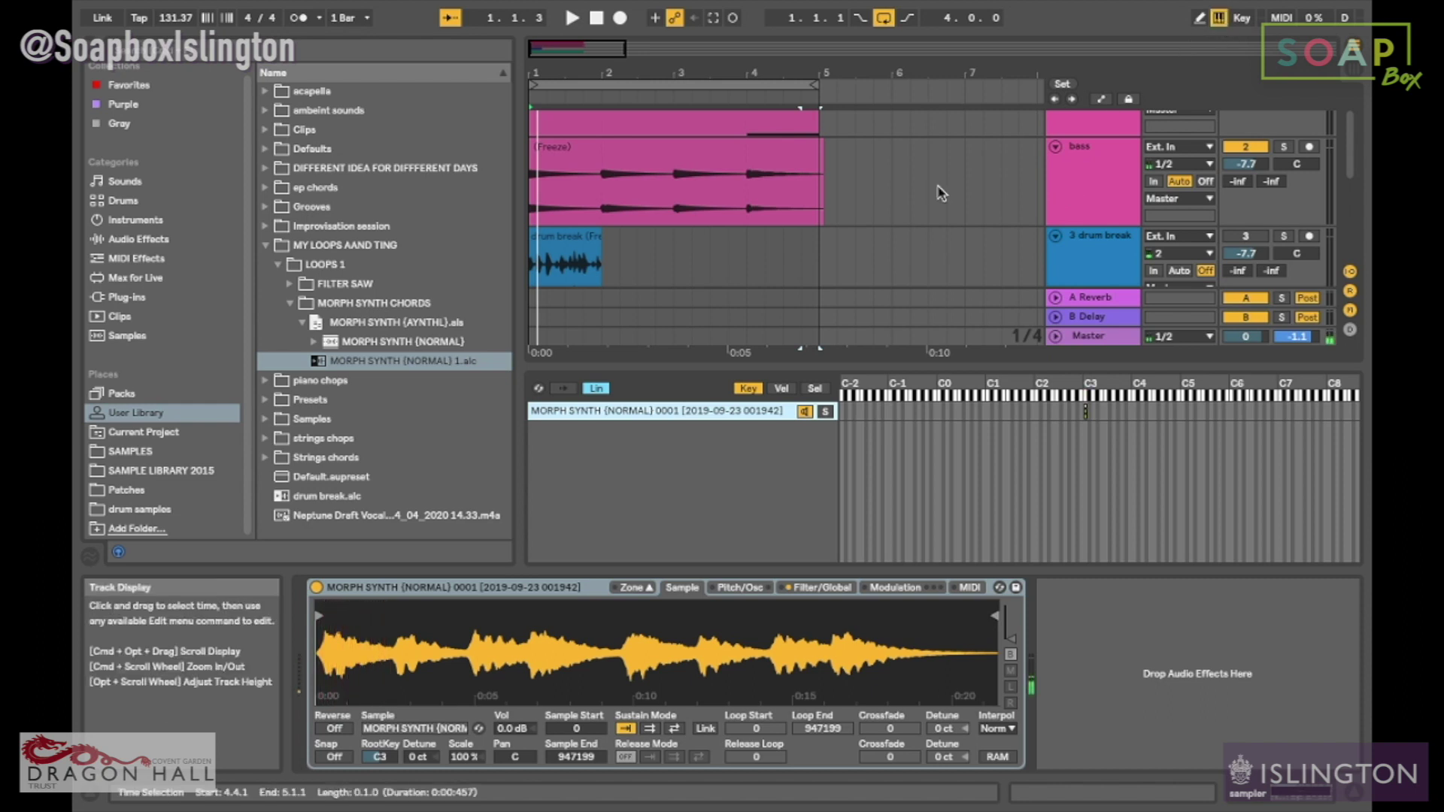
drag(991, 615, 387, 615)
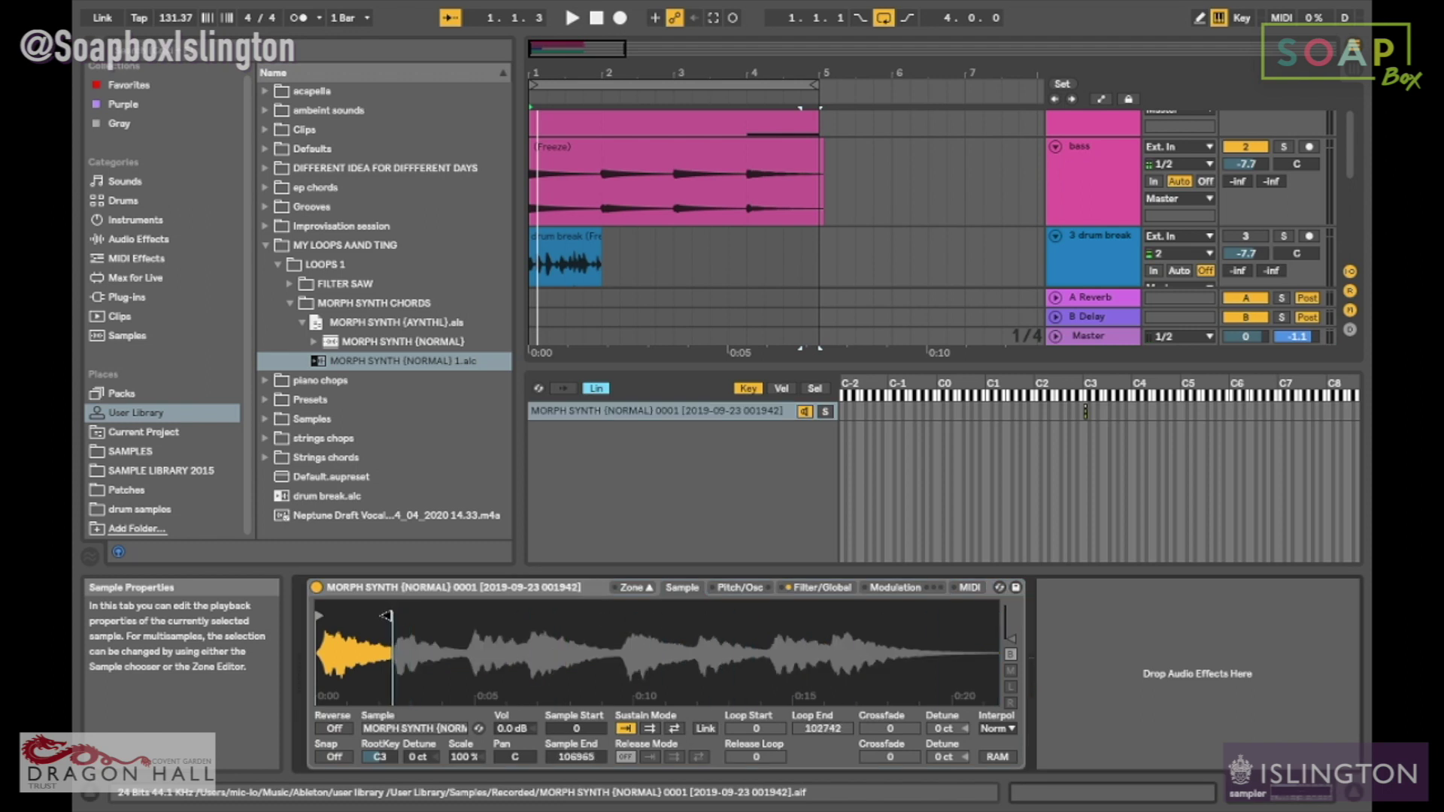
key(a)
Step: Duplicate the C3 layer onto C#3 and trim the copy to the second chord, from about 105557 to 206892
right_click(599, 414)
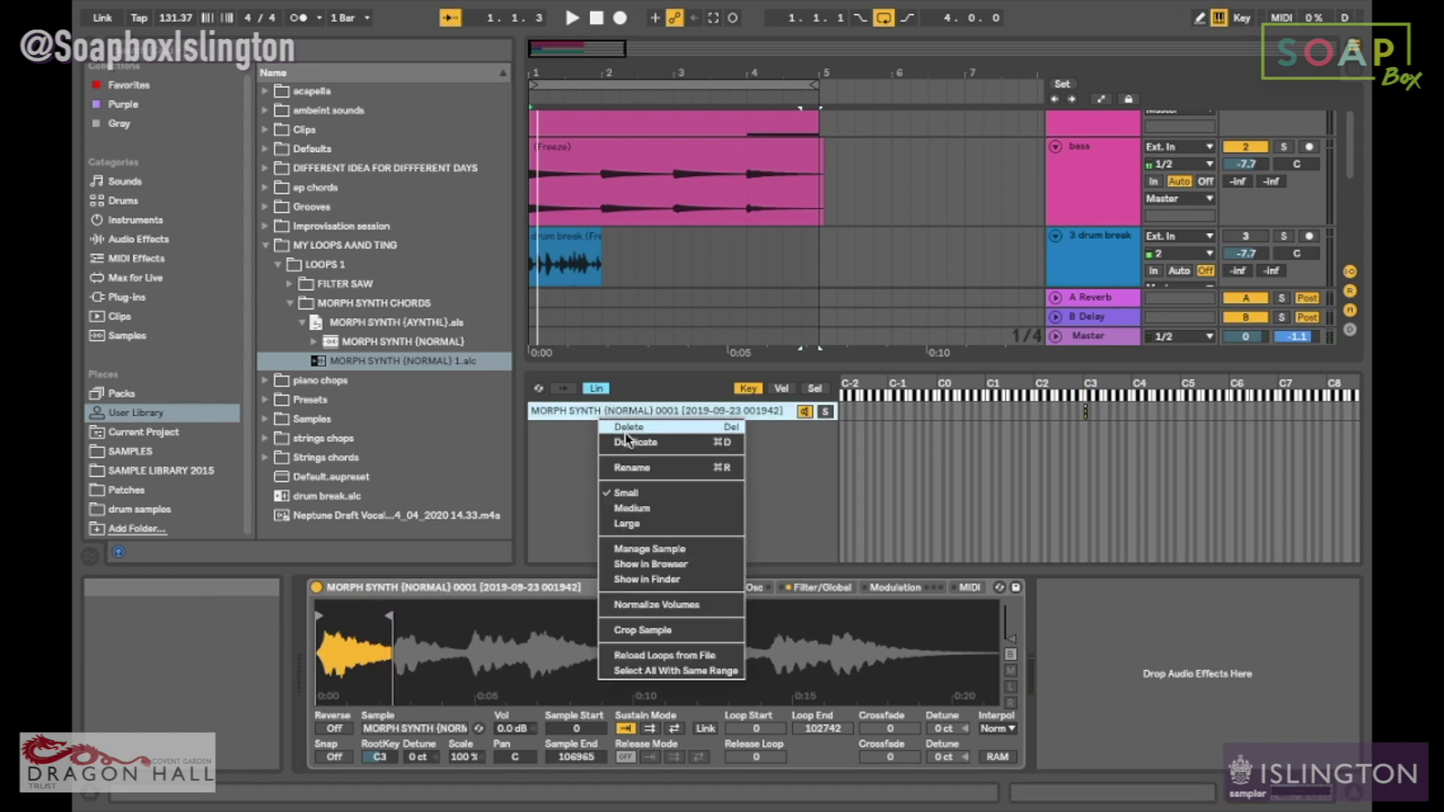
click(635, 443)
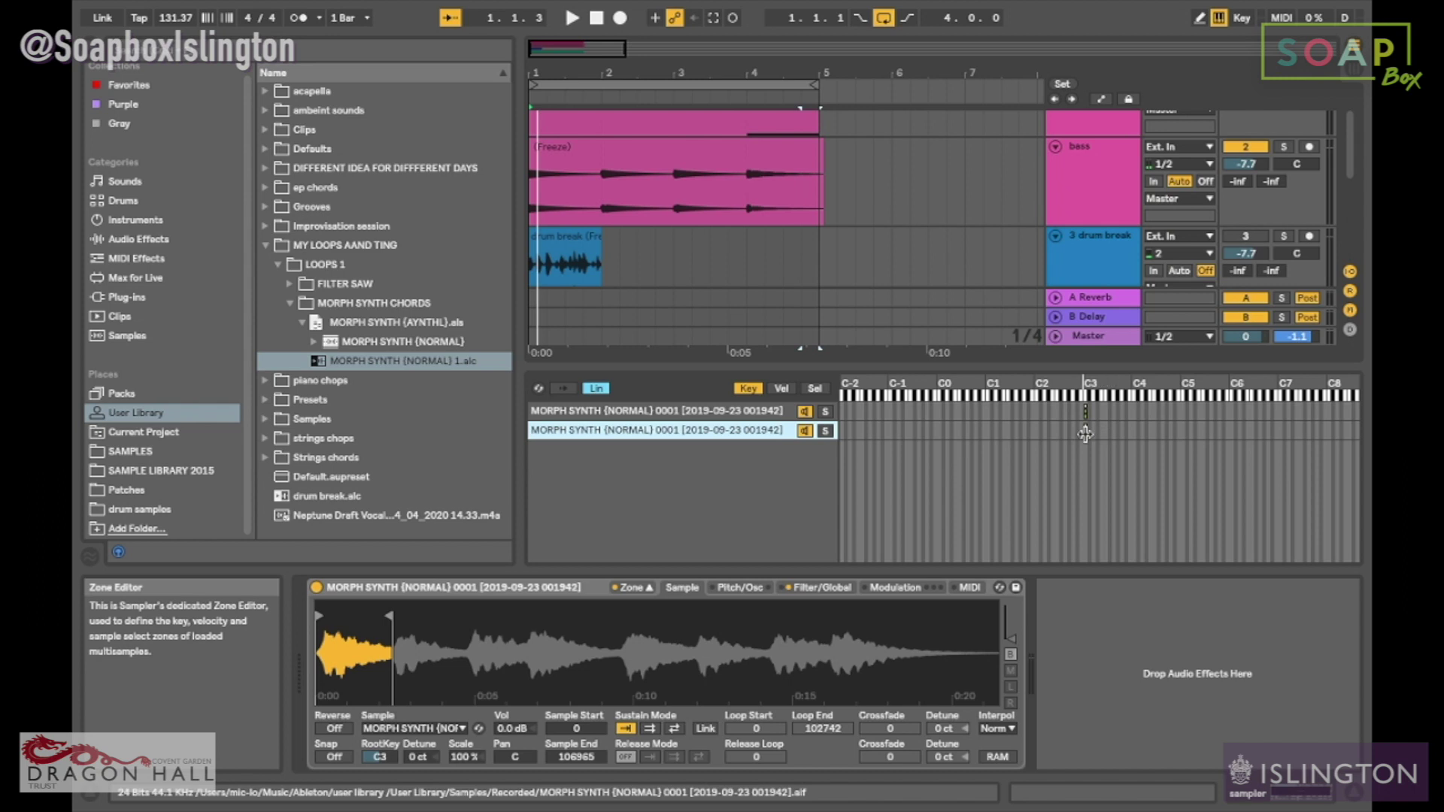
drag(1086, 435, 1089, 436)
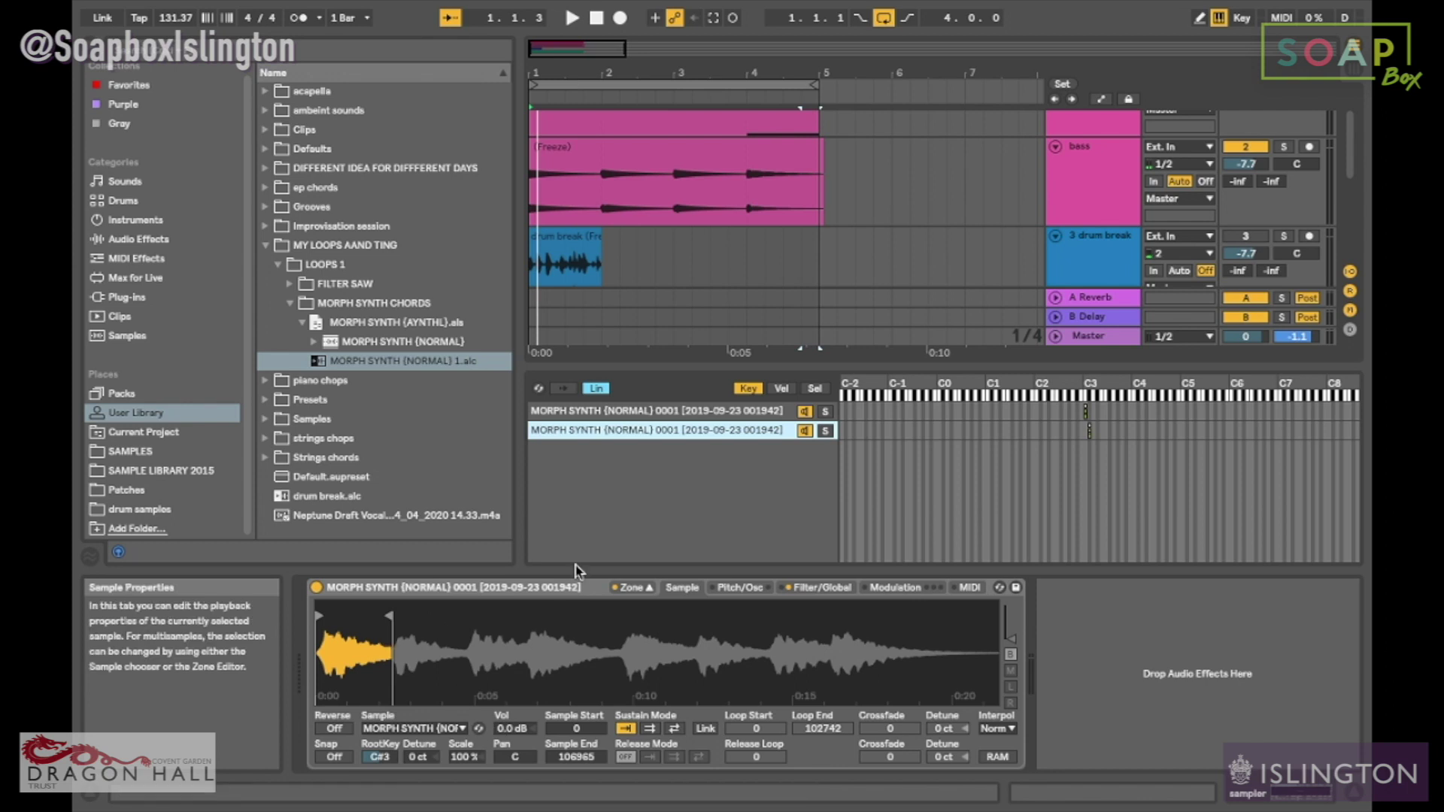
drag(389, 618, 461, 618)
drag(325, 617, 394, 617)
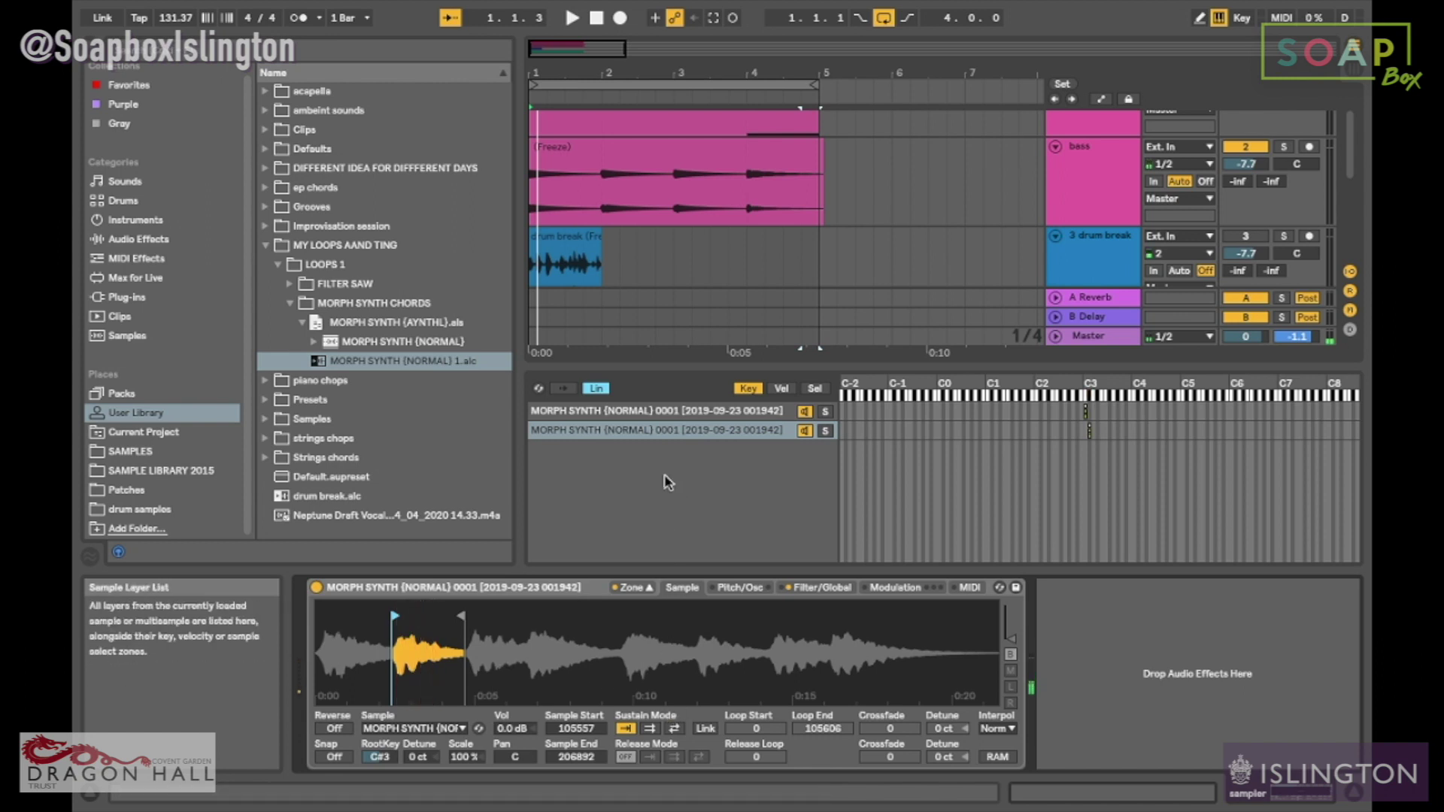
Step: Duplicate the C#3 layer onto D3 and trim the copy to the third chord, from about 209707 to 291338
click(652, 437)
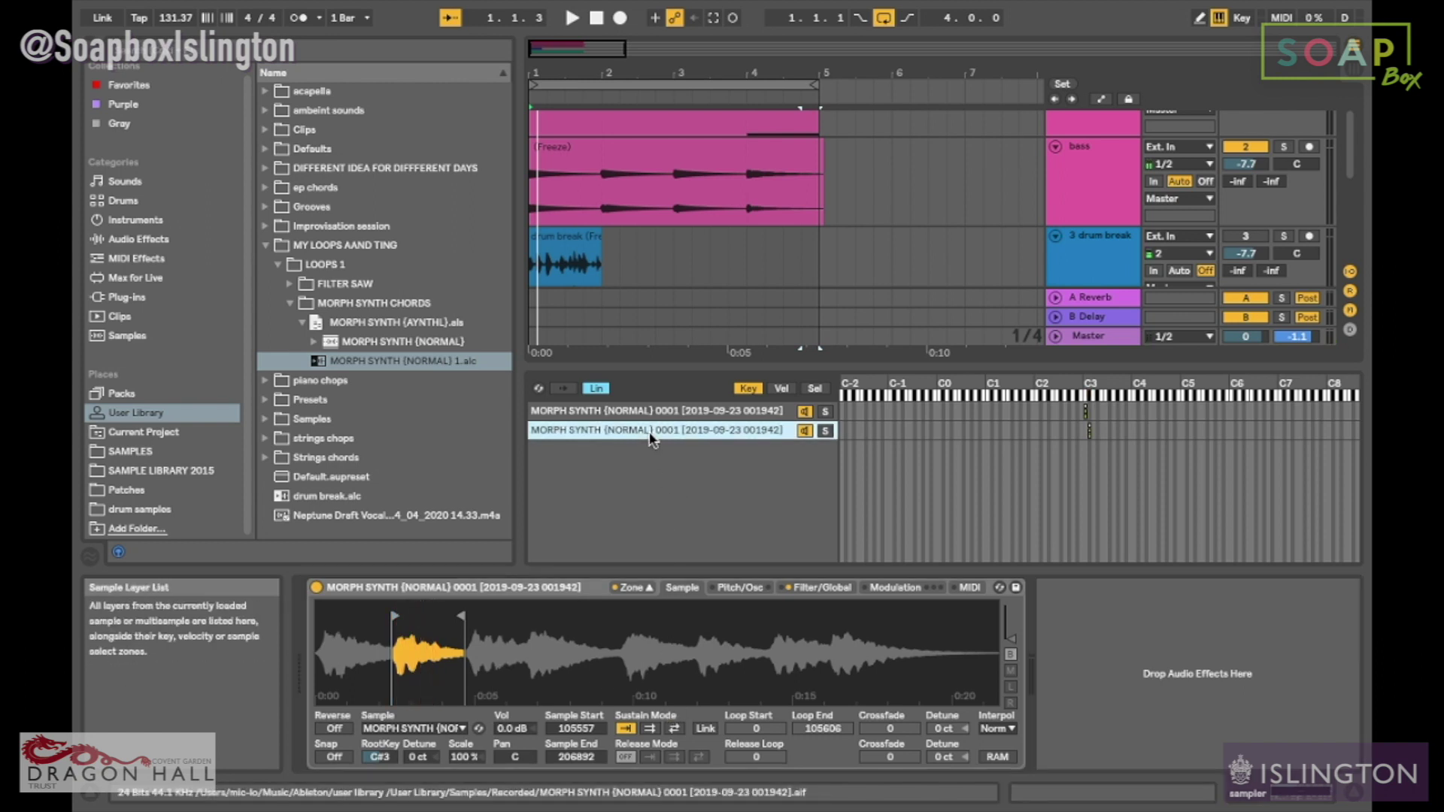
right_click(653, 440)
click(647, 438)
right_click(647, 439)
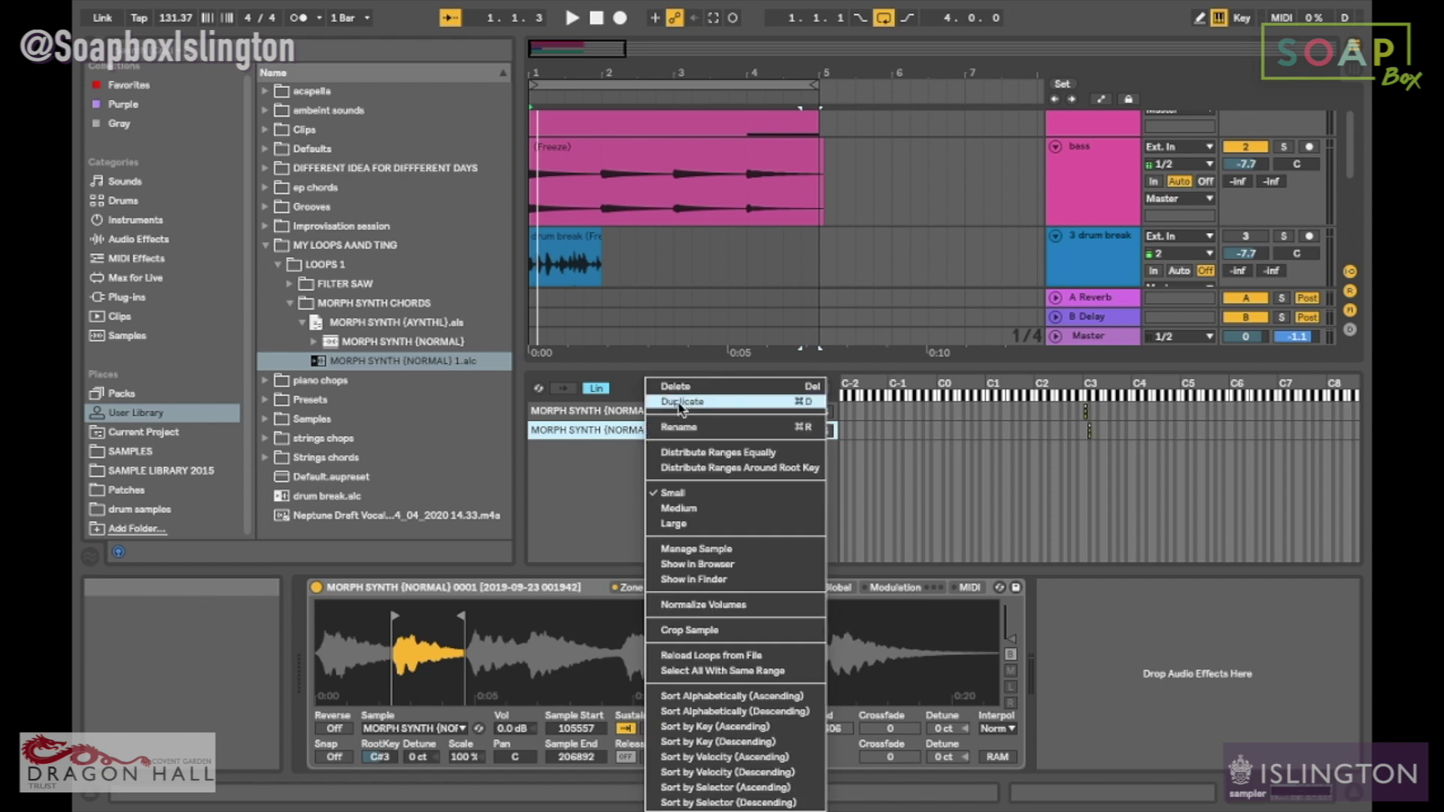
click(689, 402)
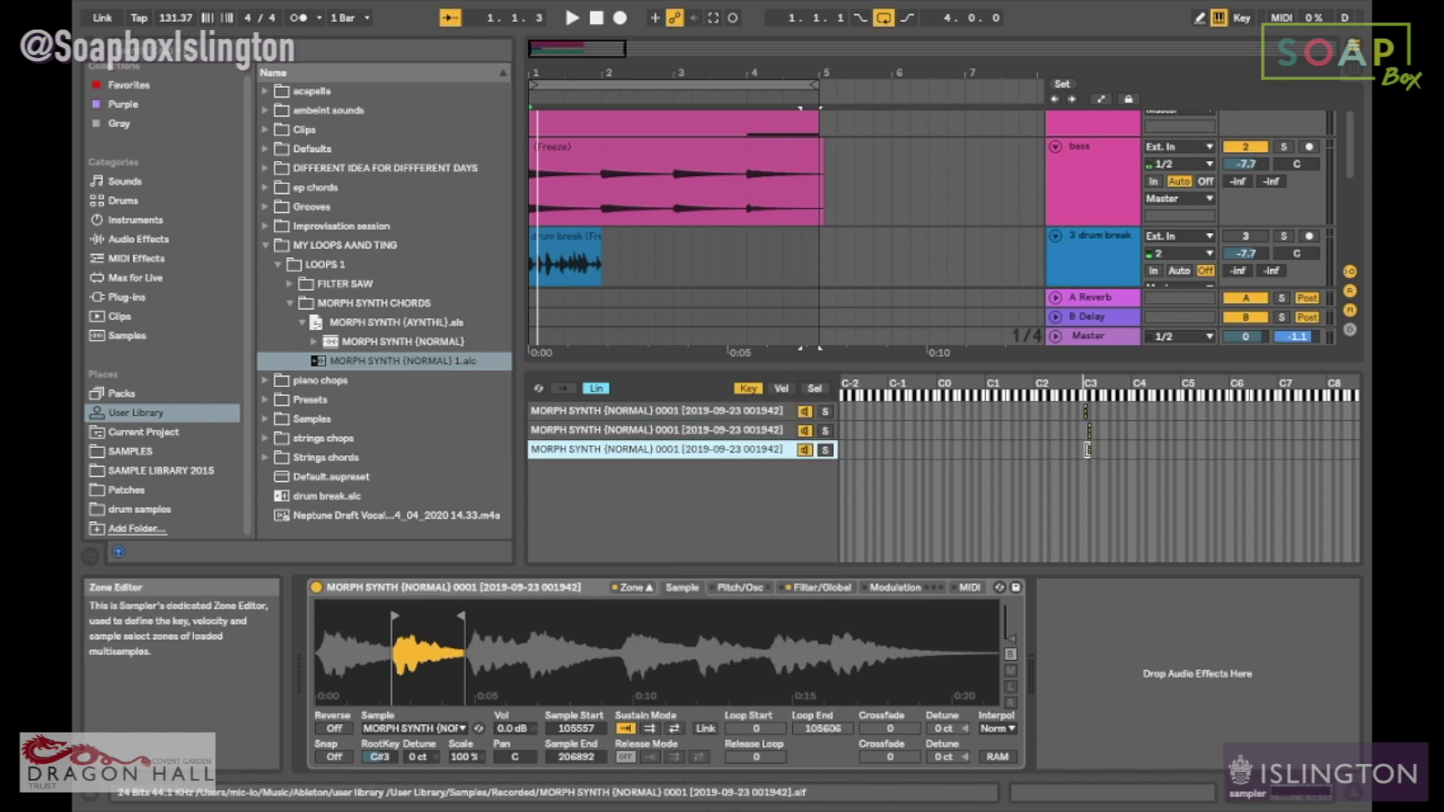
drag(1091, 450, 1094, 450)
drag(454, 617, 519, 622)
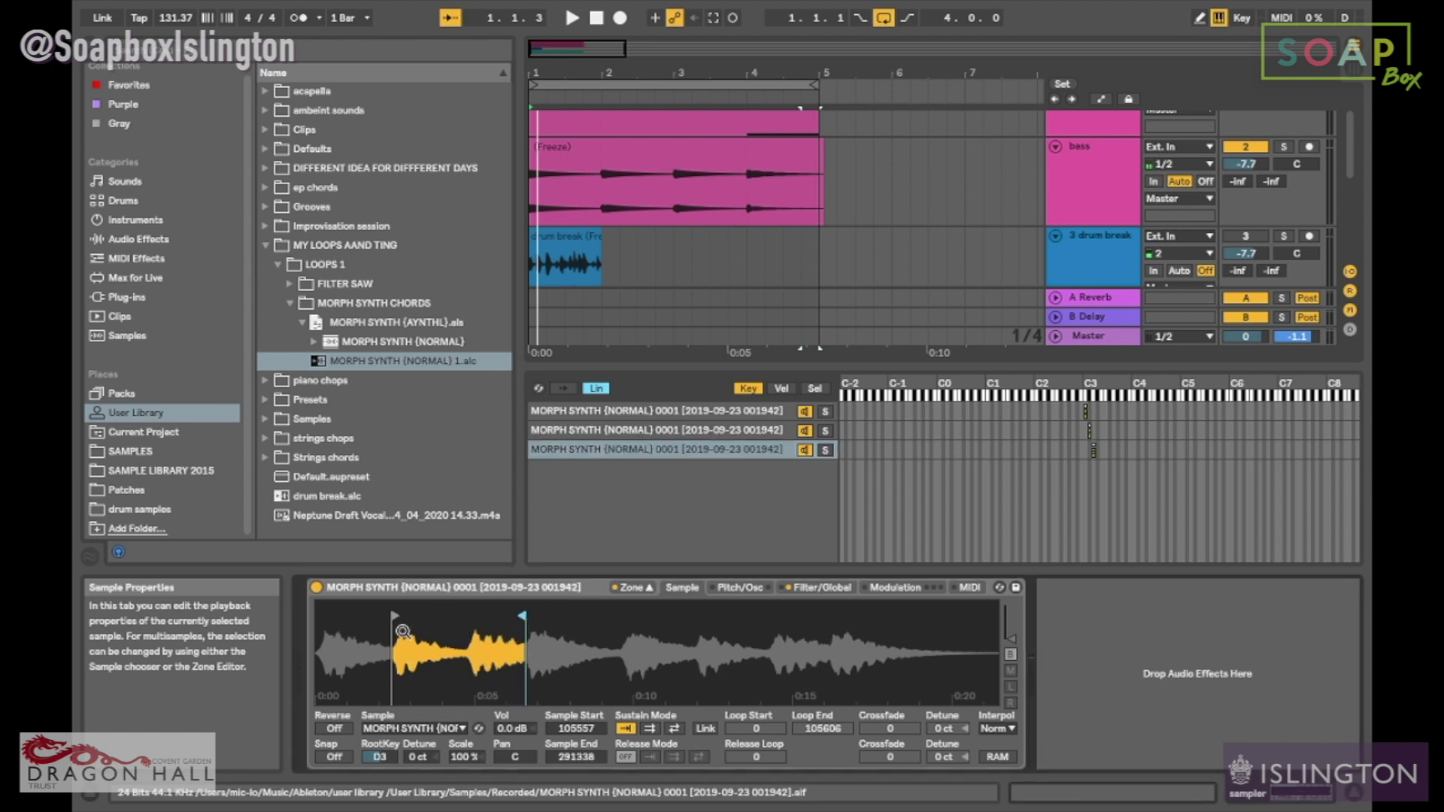
drag(397, 618, 479, 619)
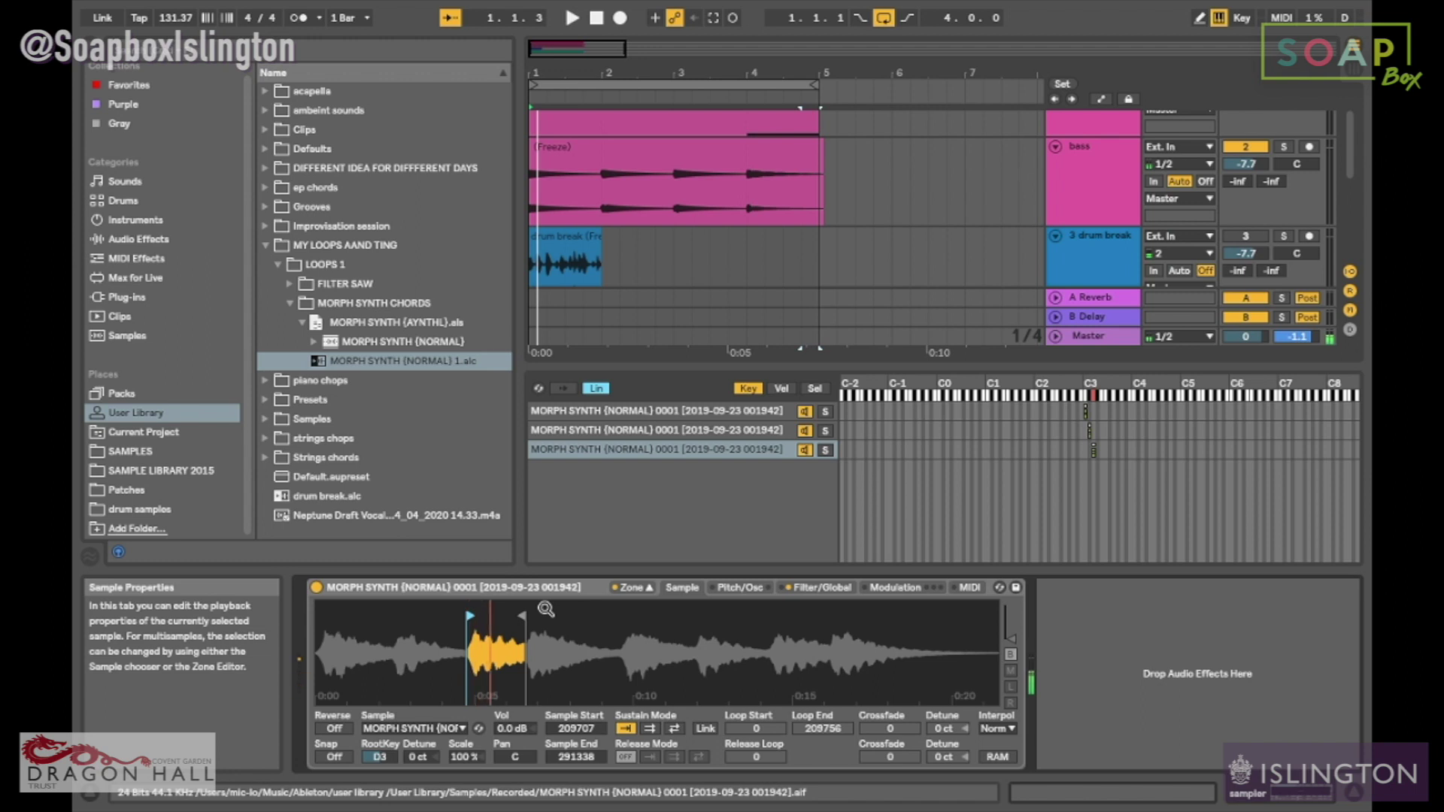
Step: Duplicate the D3 layer onto D#3 and trim the copy to the fourth chord, from about 292745 to 420821
click(649, 454)
right_click(650, 455)
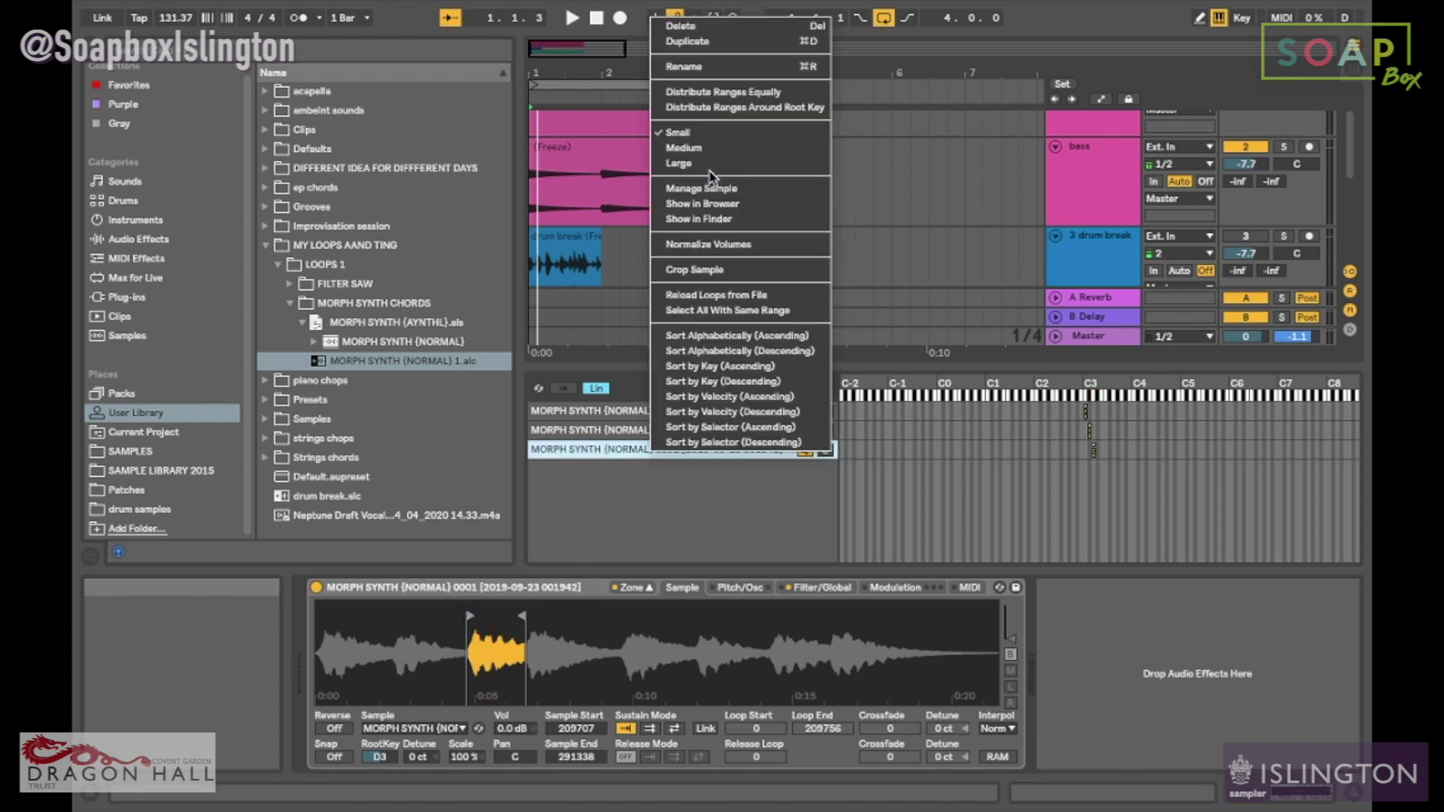
click(723, 80)
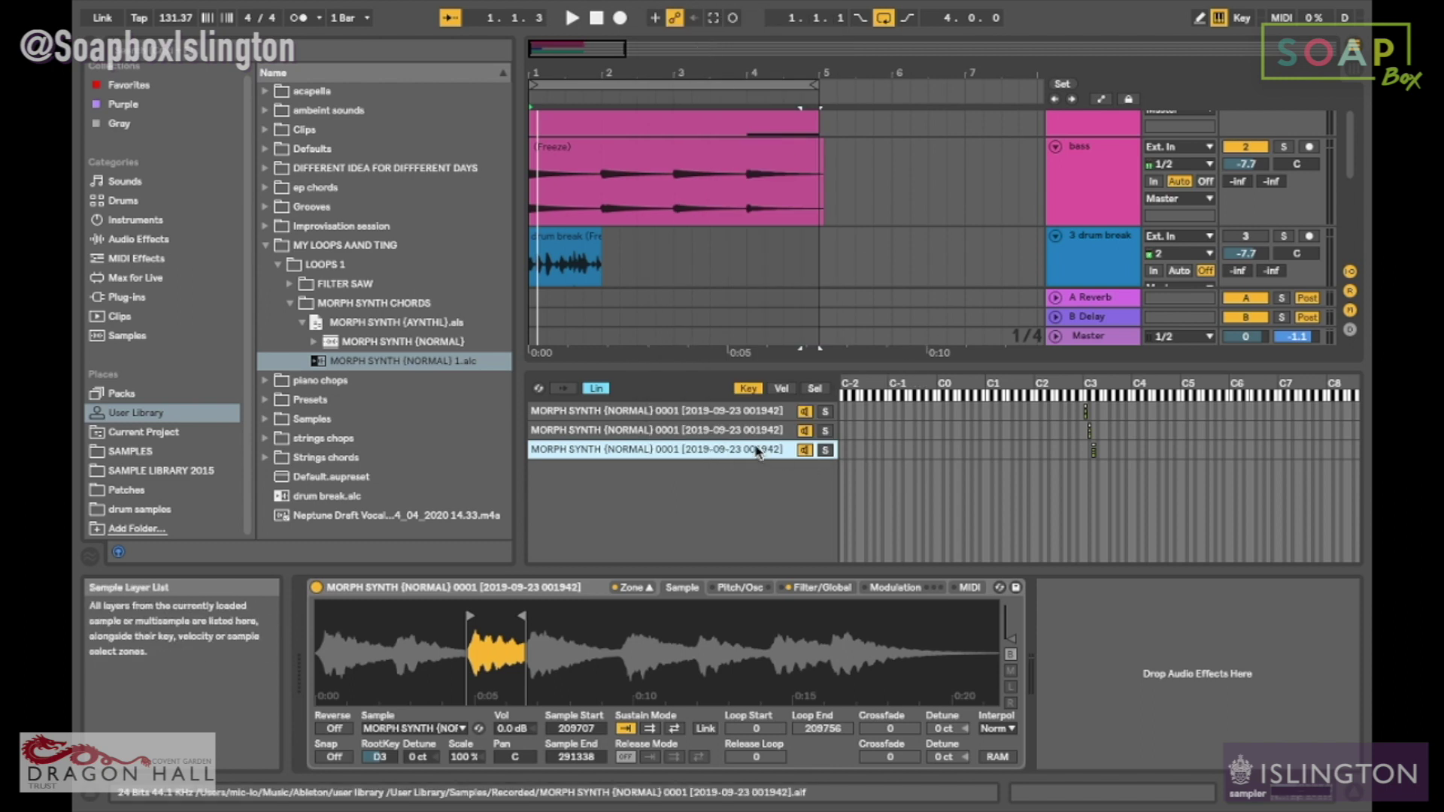
right_click(781, 451)
click(820, 39)
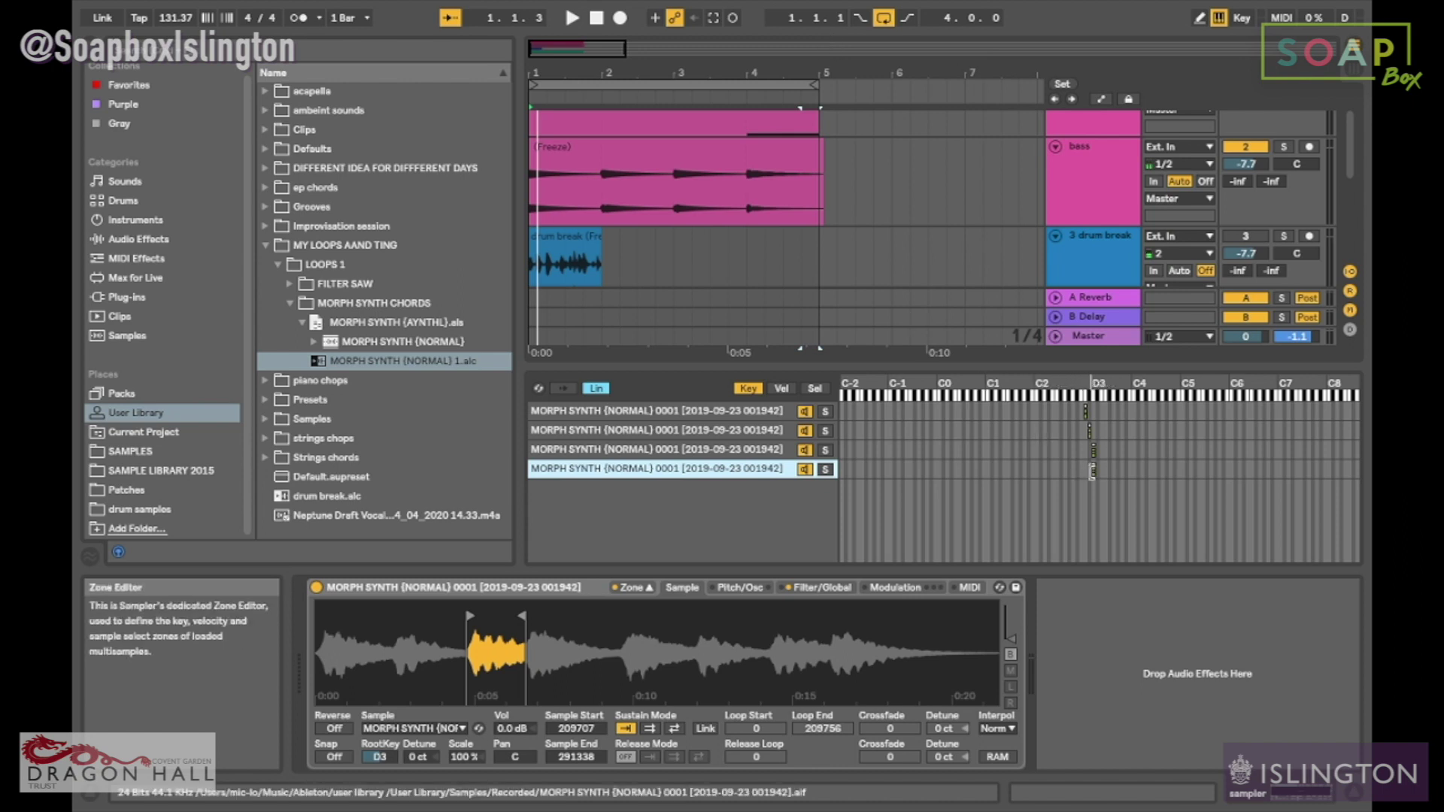
drag(1093, 470, 1096, 471)
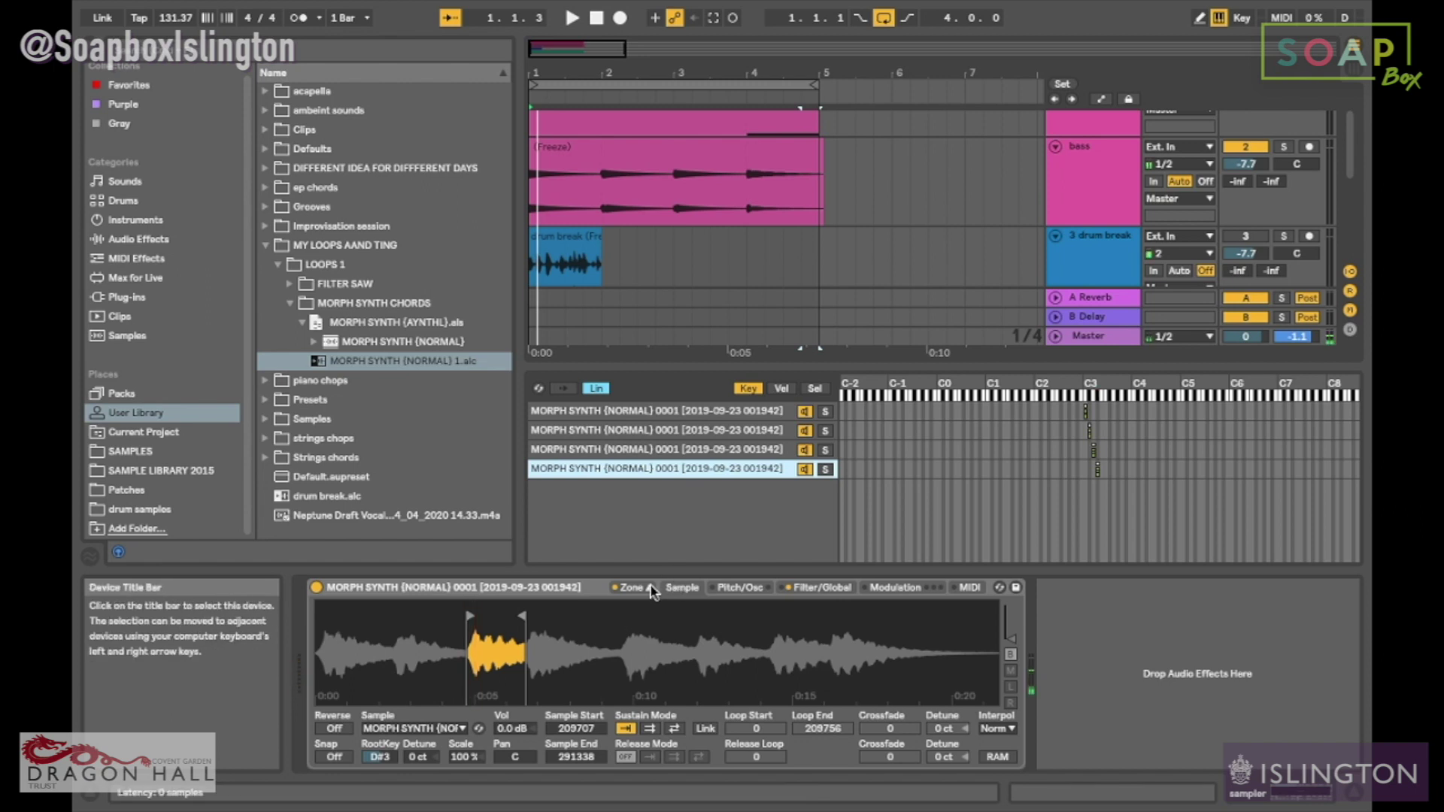
mouse_move(524, 630)
mouse_down()
mouse_move(628, 633)
mouse_move(616, 632)
mouse_up()
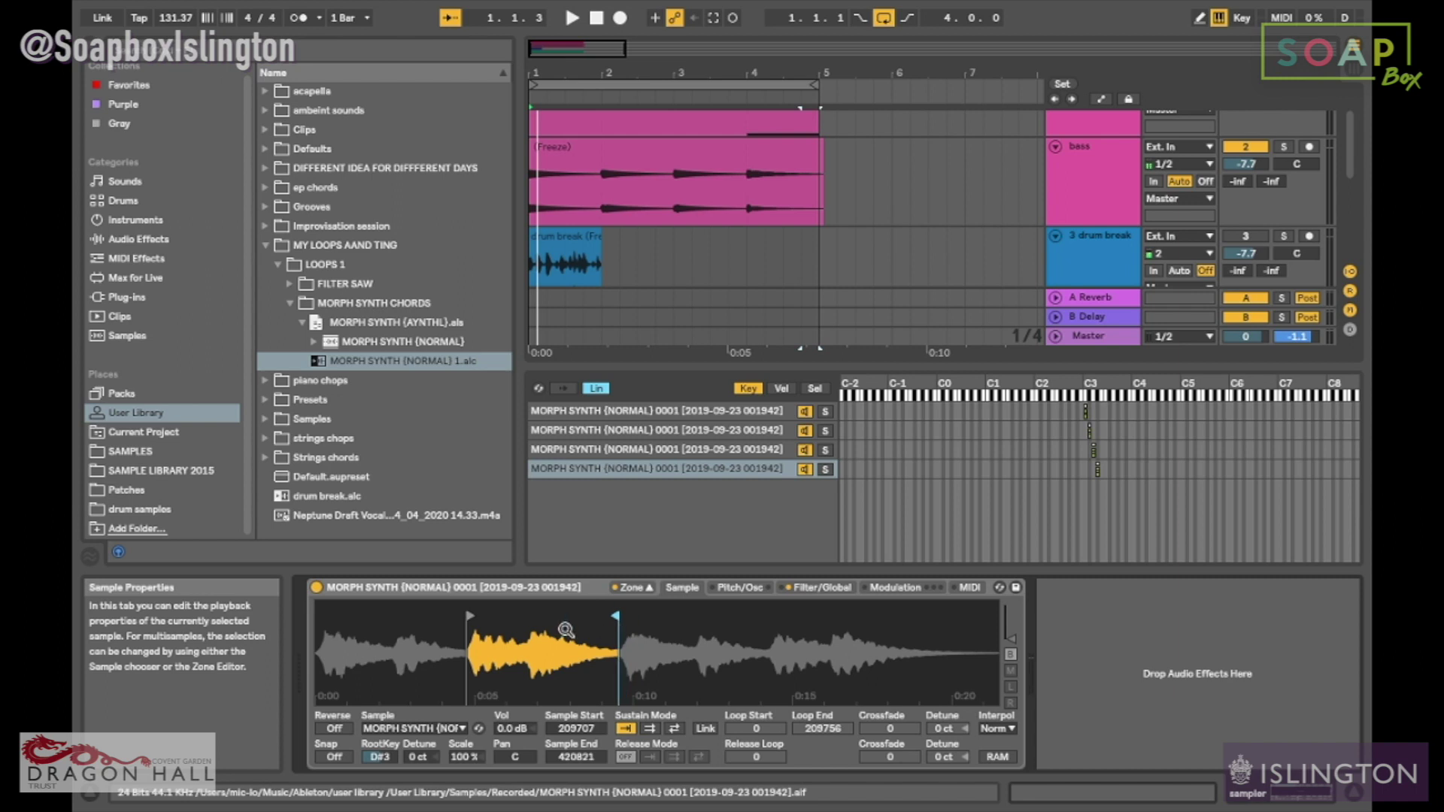
drag(471, 618, 531, 618)
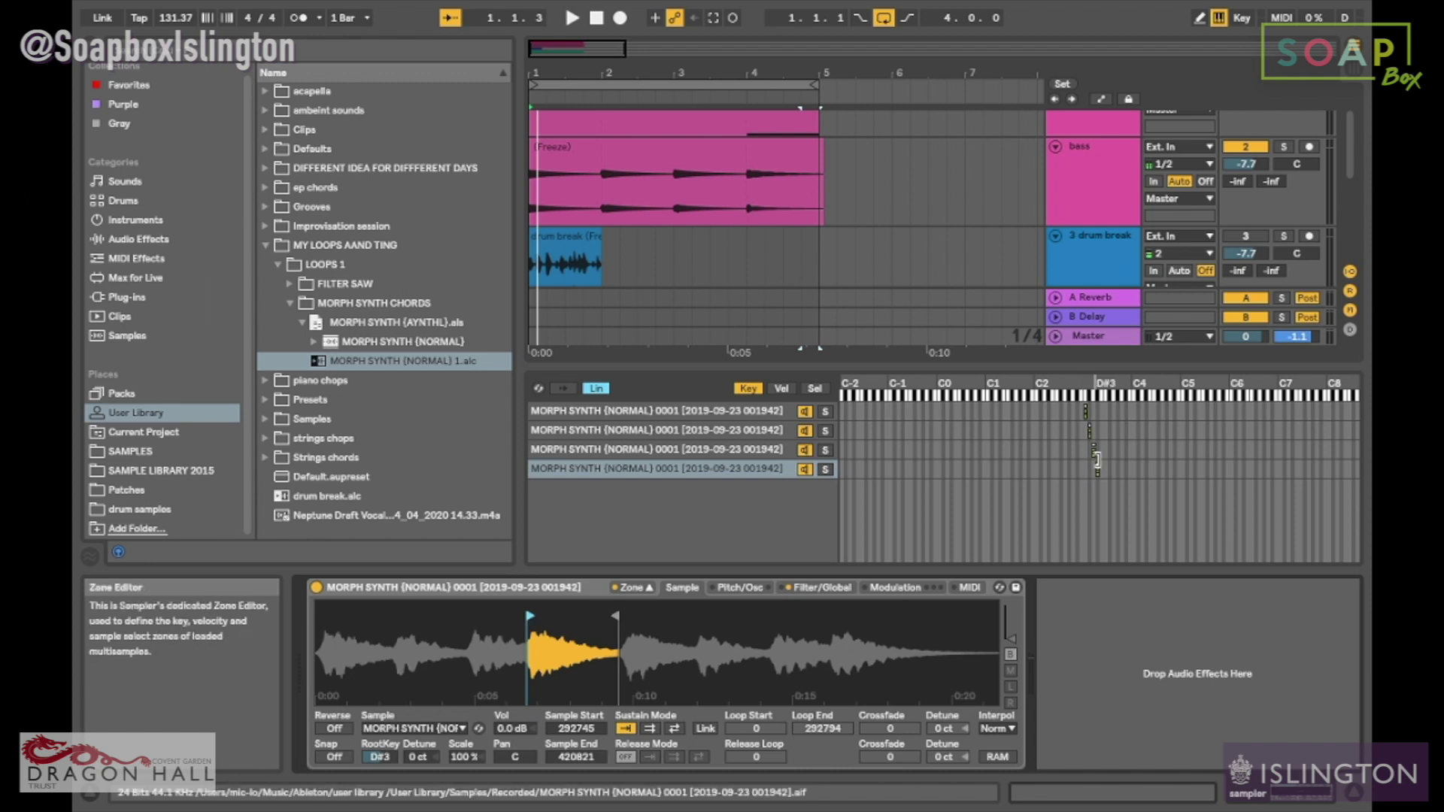
Step: Duplicate the D#3 layer and move the copy's key zone to E3
right_click(779, 472)
click(884, 62)
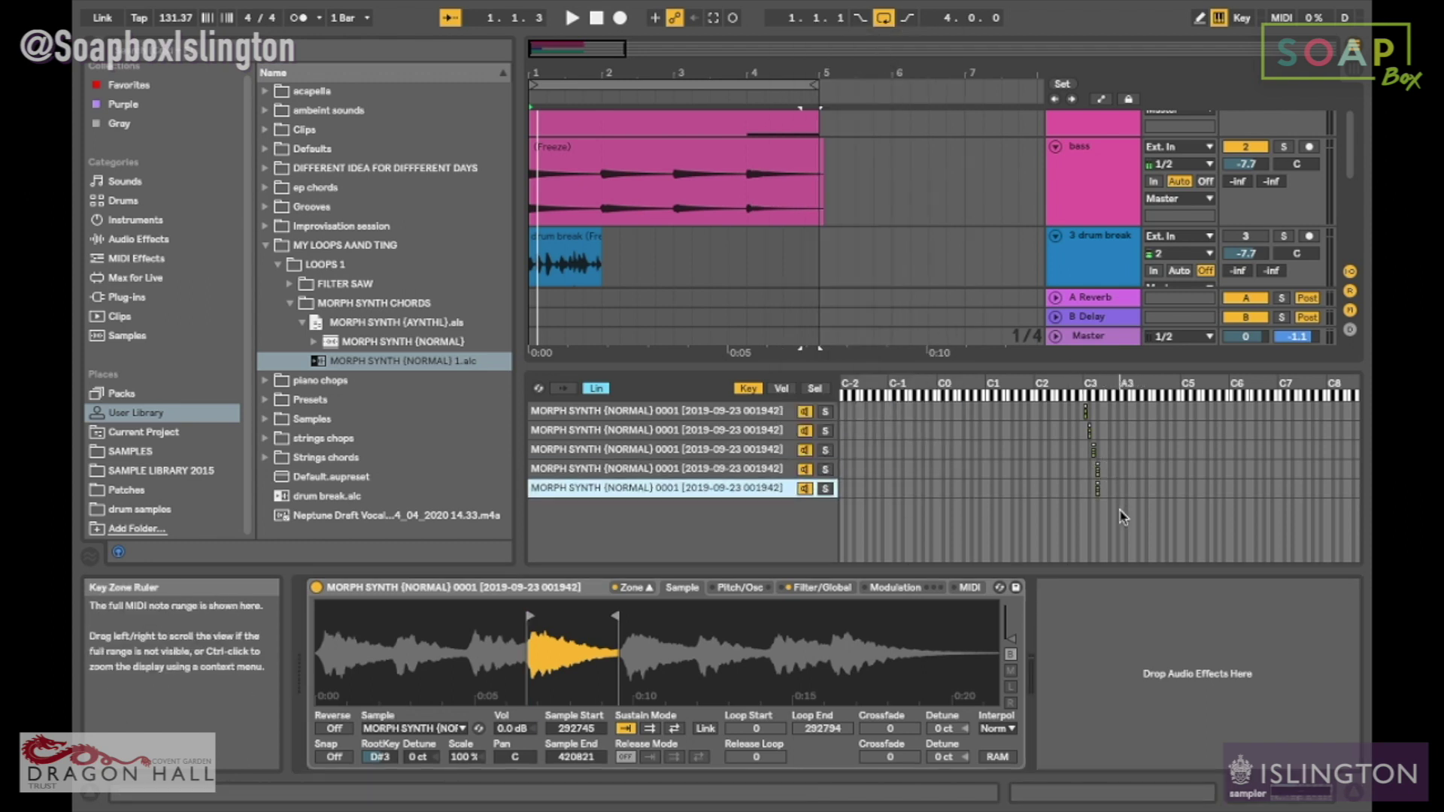
drag(1098, 488, 1101, 489)
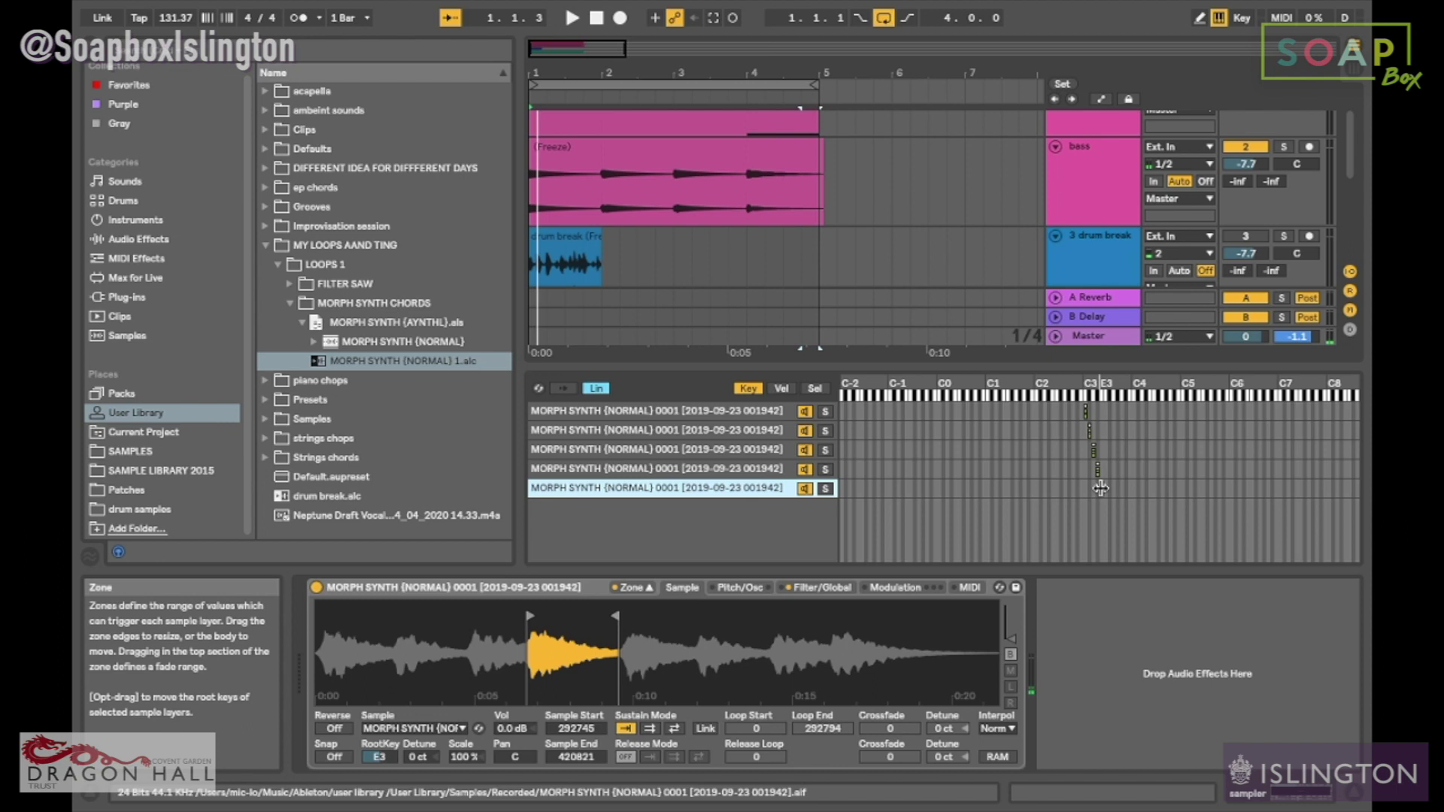
Step: Compare the existing layers, then trim the E3 layer to the fifth chord, from about 422229 to 527786
click(729, 469)
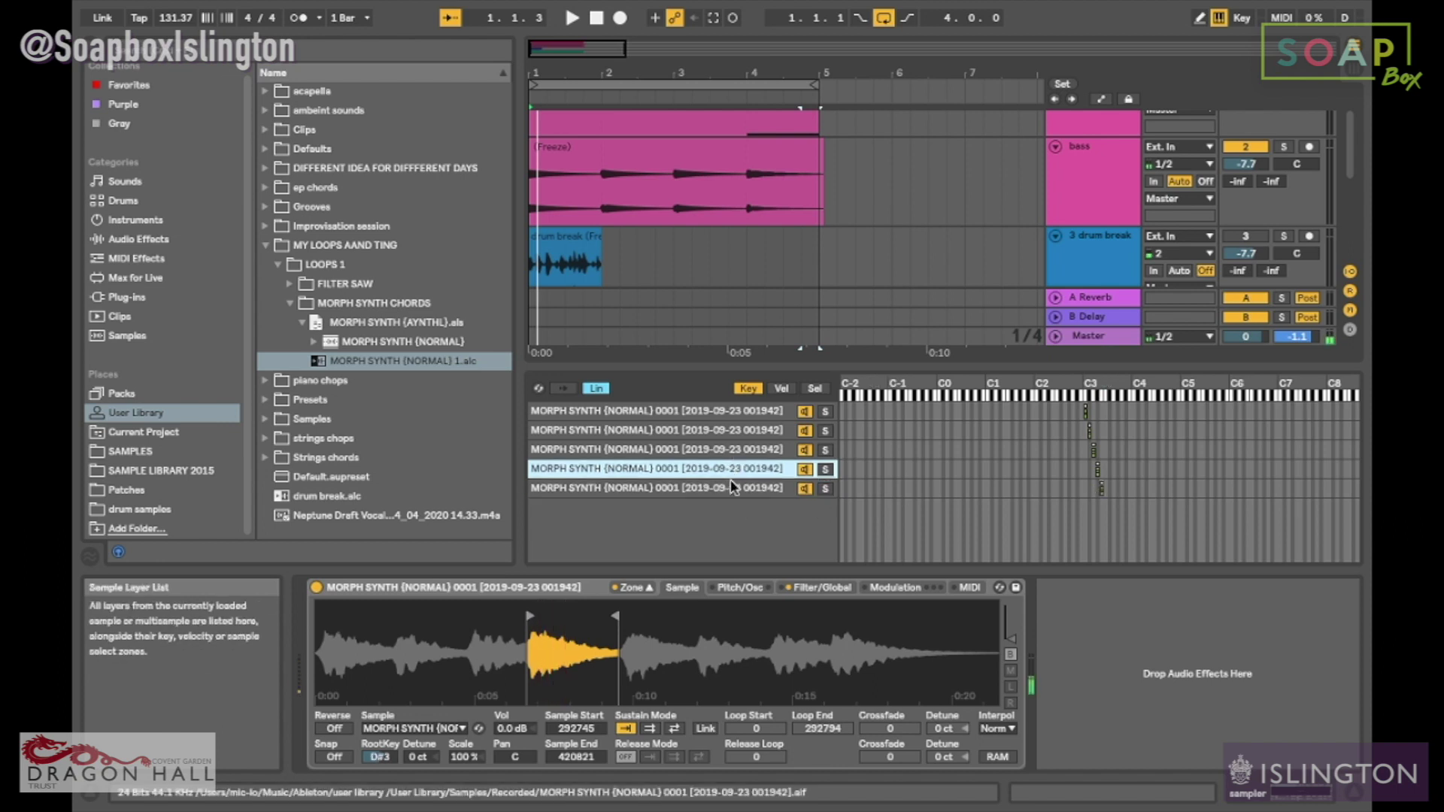
click(728, 488)
click(720, 469)
click(720, 451)
click(723, 488)
mouse_move(615, 618)
mouse_down()
mouse_move(711, 626)
mouse_move(690, 626)
mouse_up()
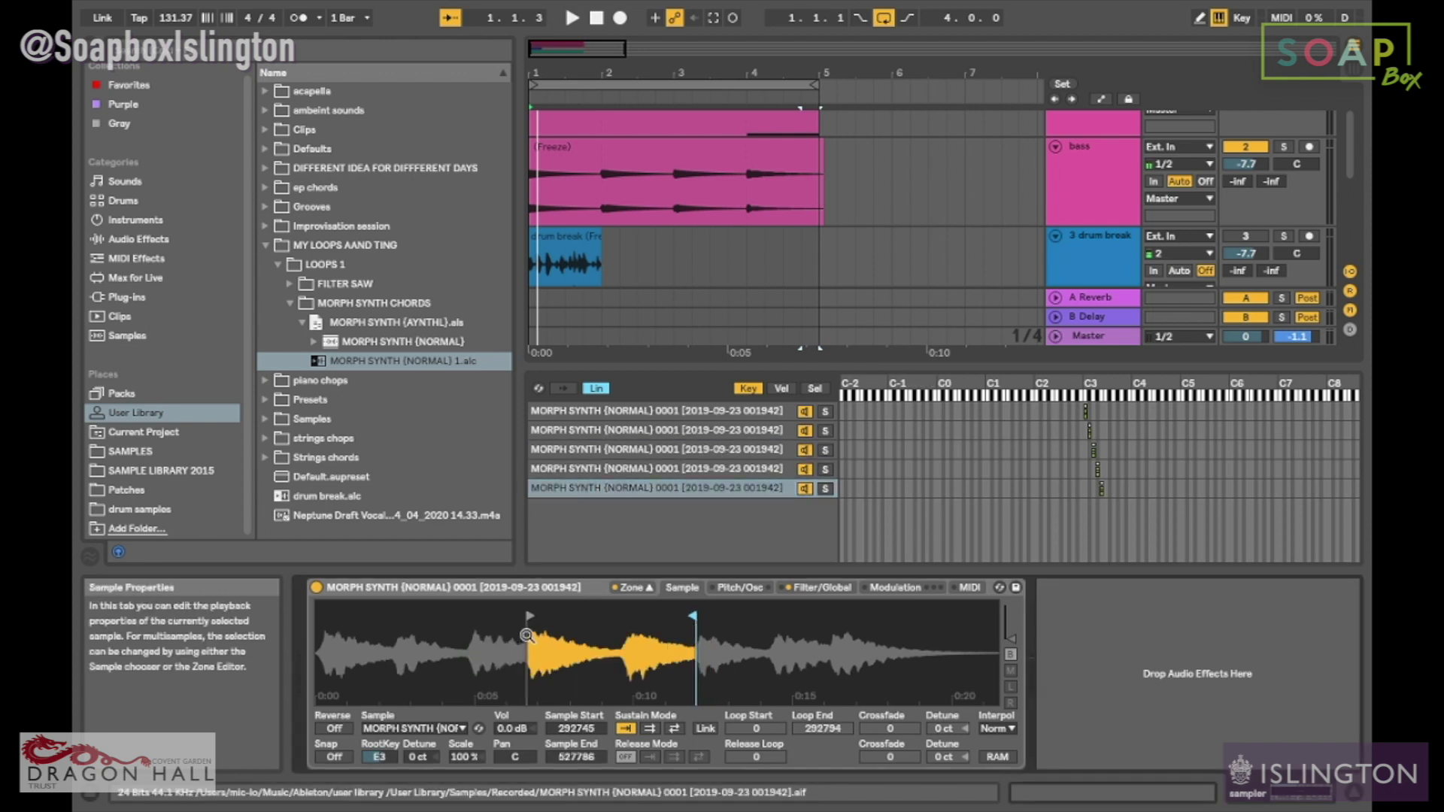
drag(533, 613, 625, 621)
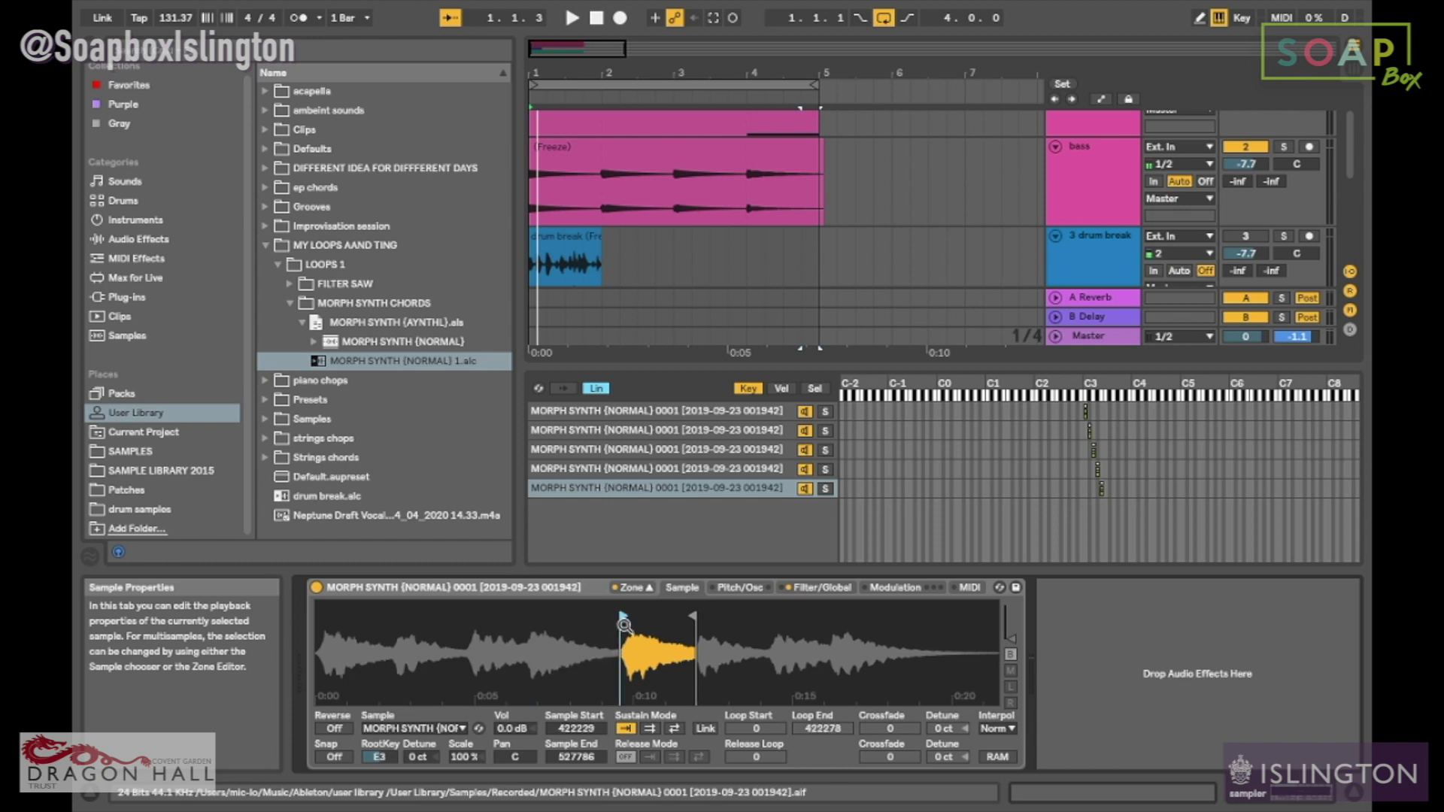
Step: Duplicate the E3 layer, move the copy's key zone to F3 and audition it
right_click(689, 490)
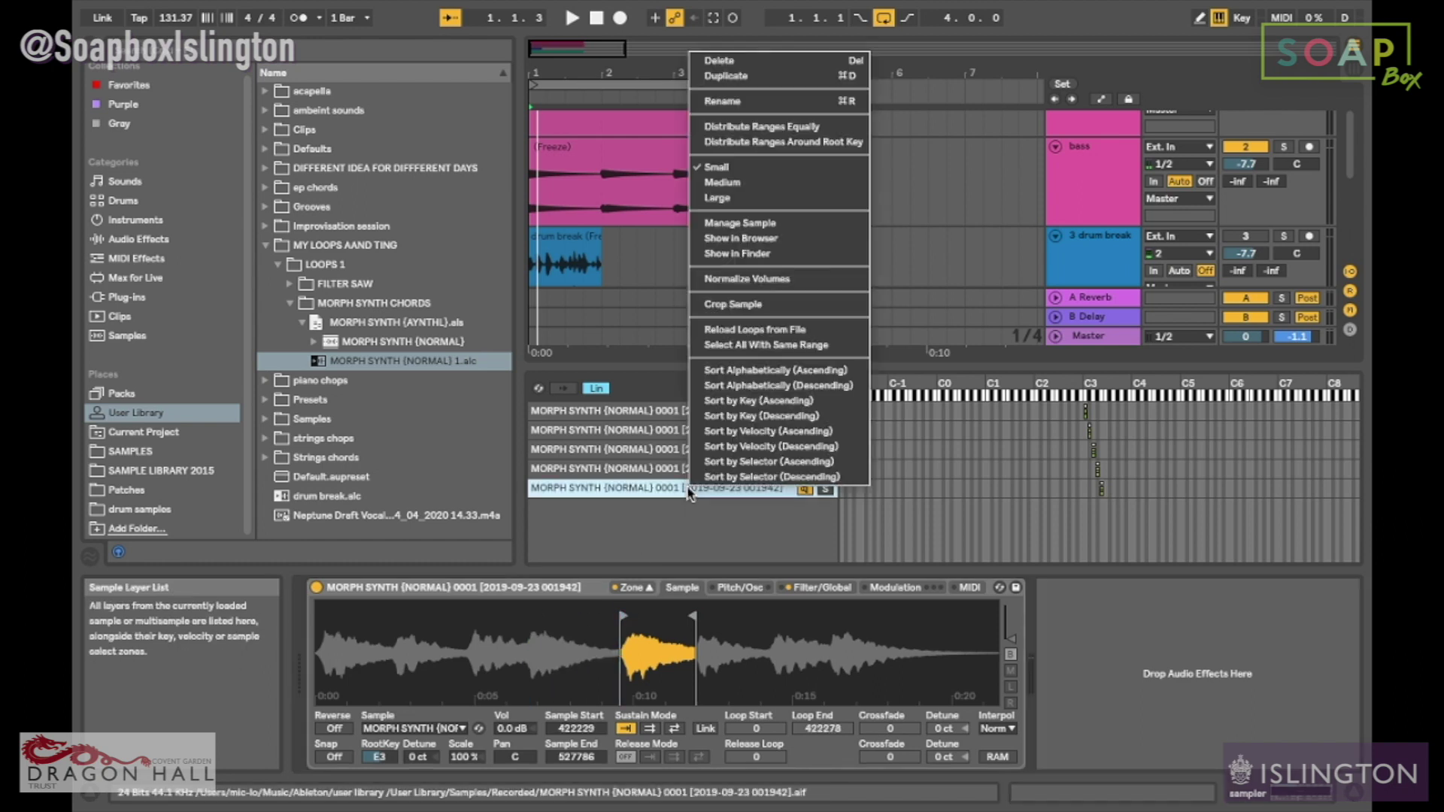
click(721, 75)
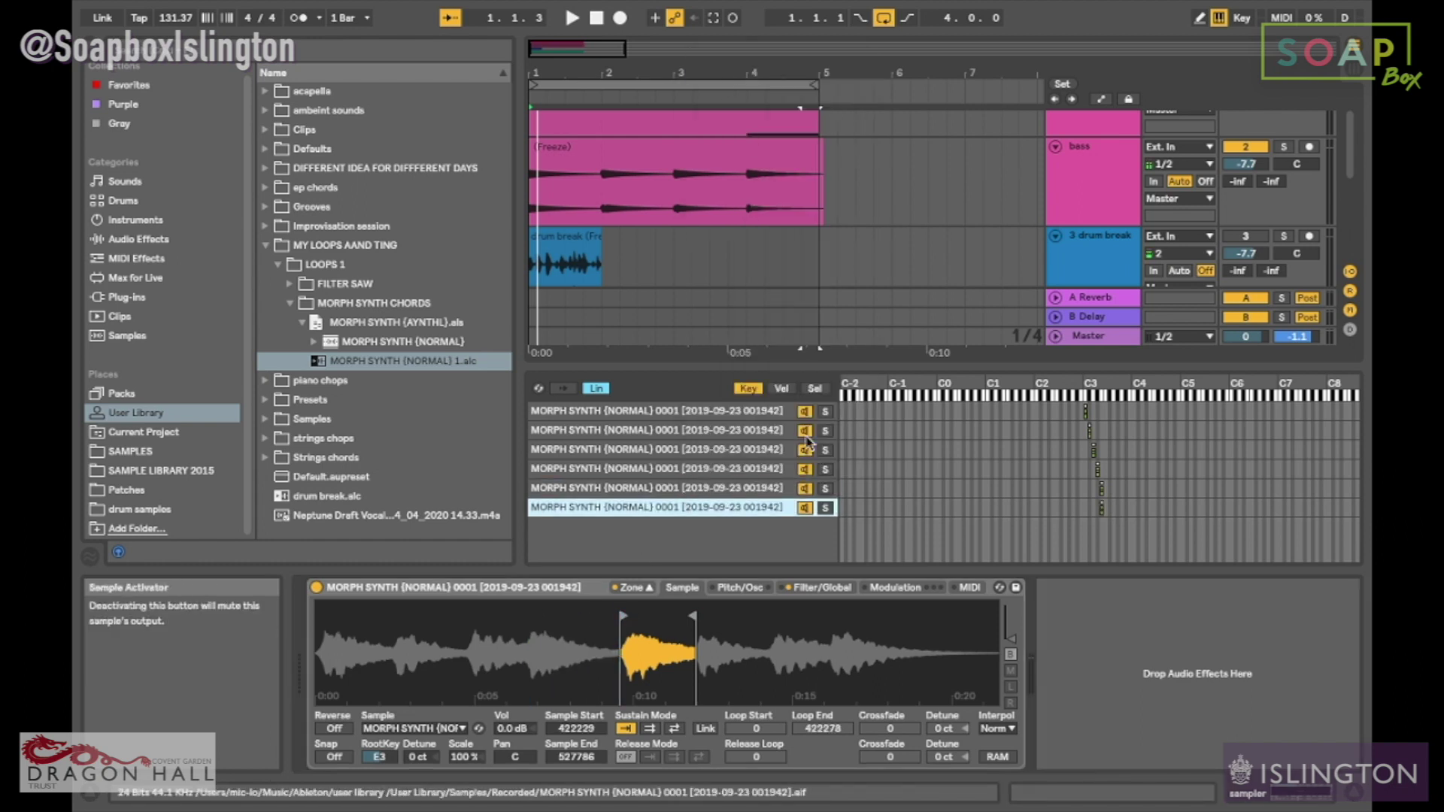
click(1102, 509)
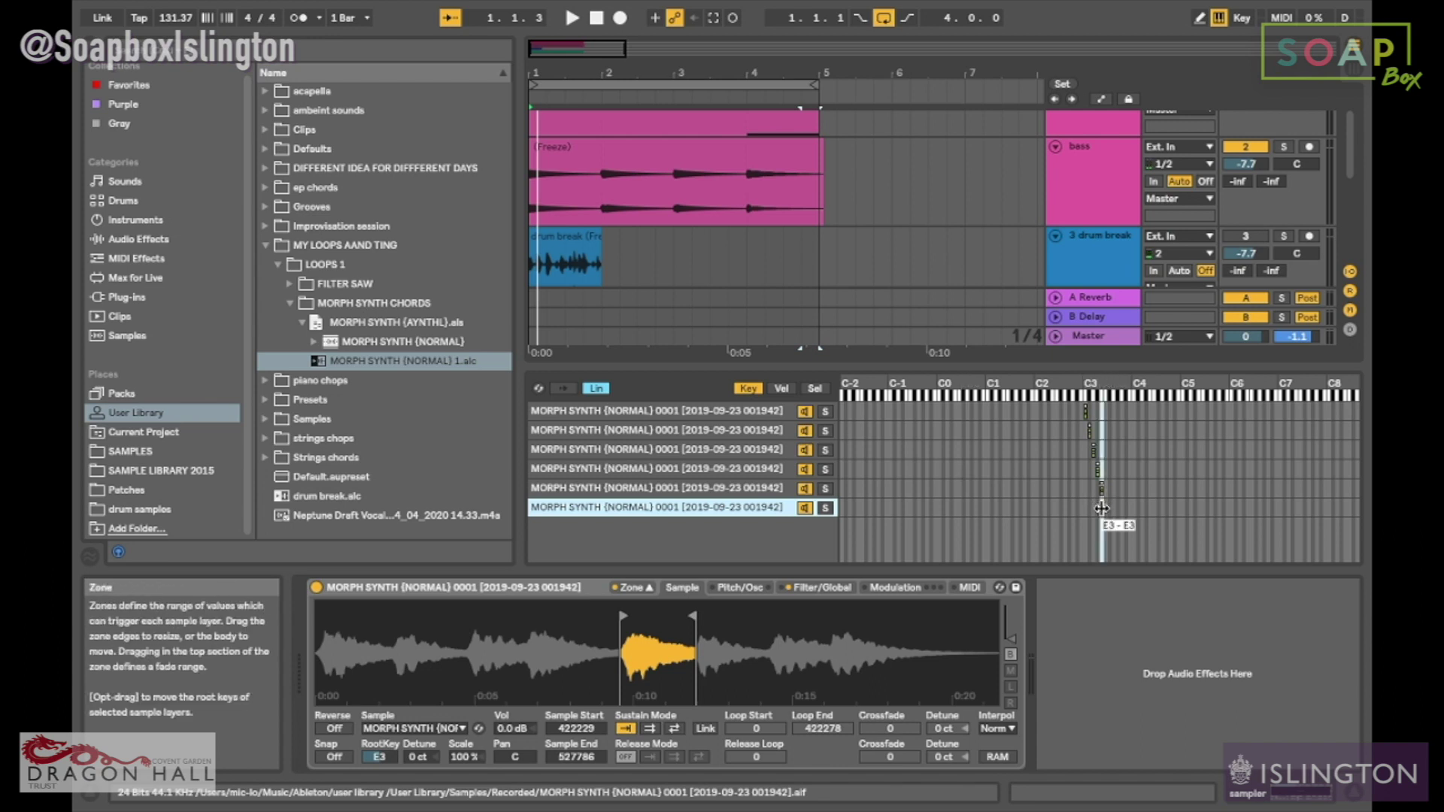
drag(1102, 509, 1106, 508)
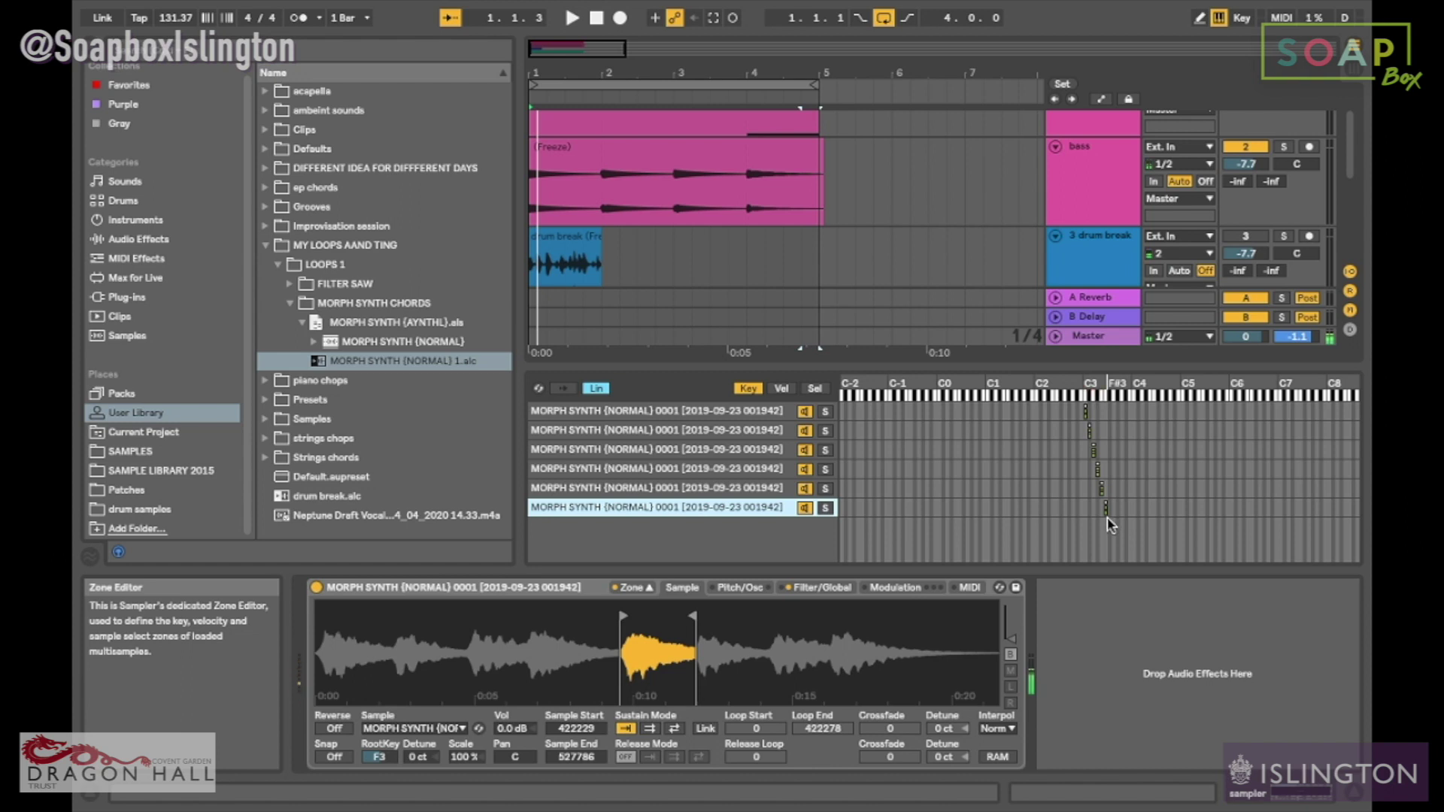
key(f)
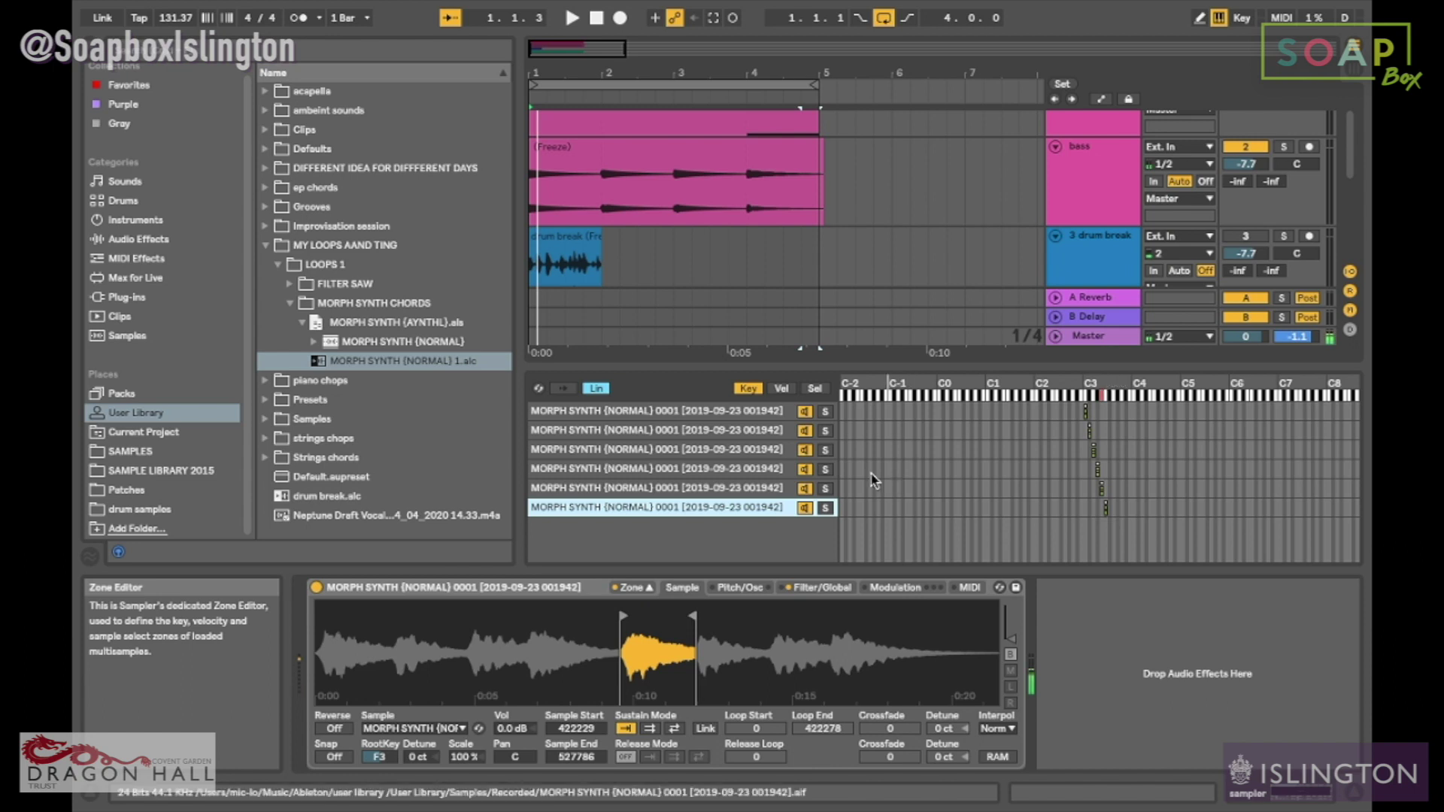
Step: Compare the sample regions of the six layers mapped from C3 to F3
click(768, 489)
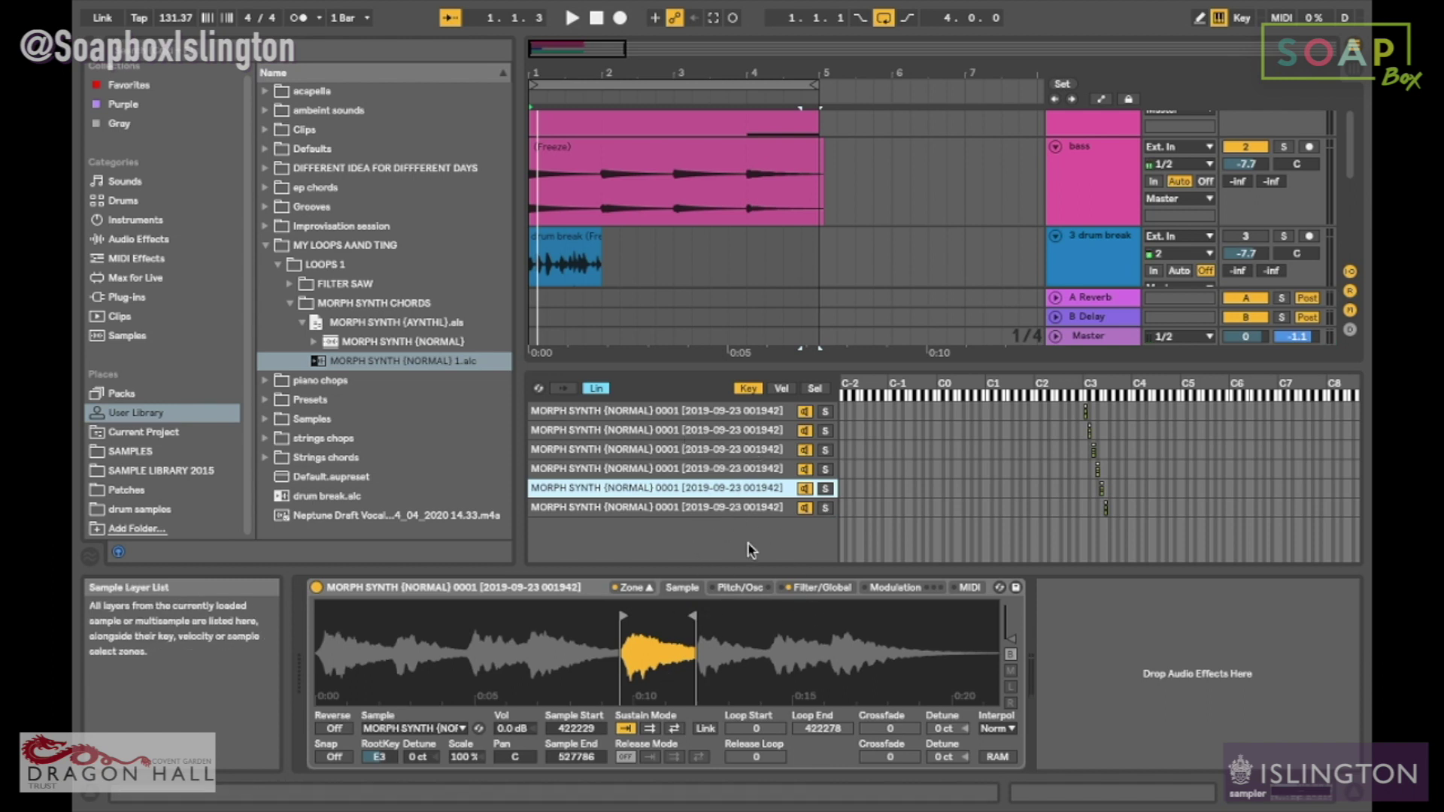
click(729, 414)
click(726, 434)
click(721, 450)
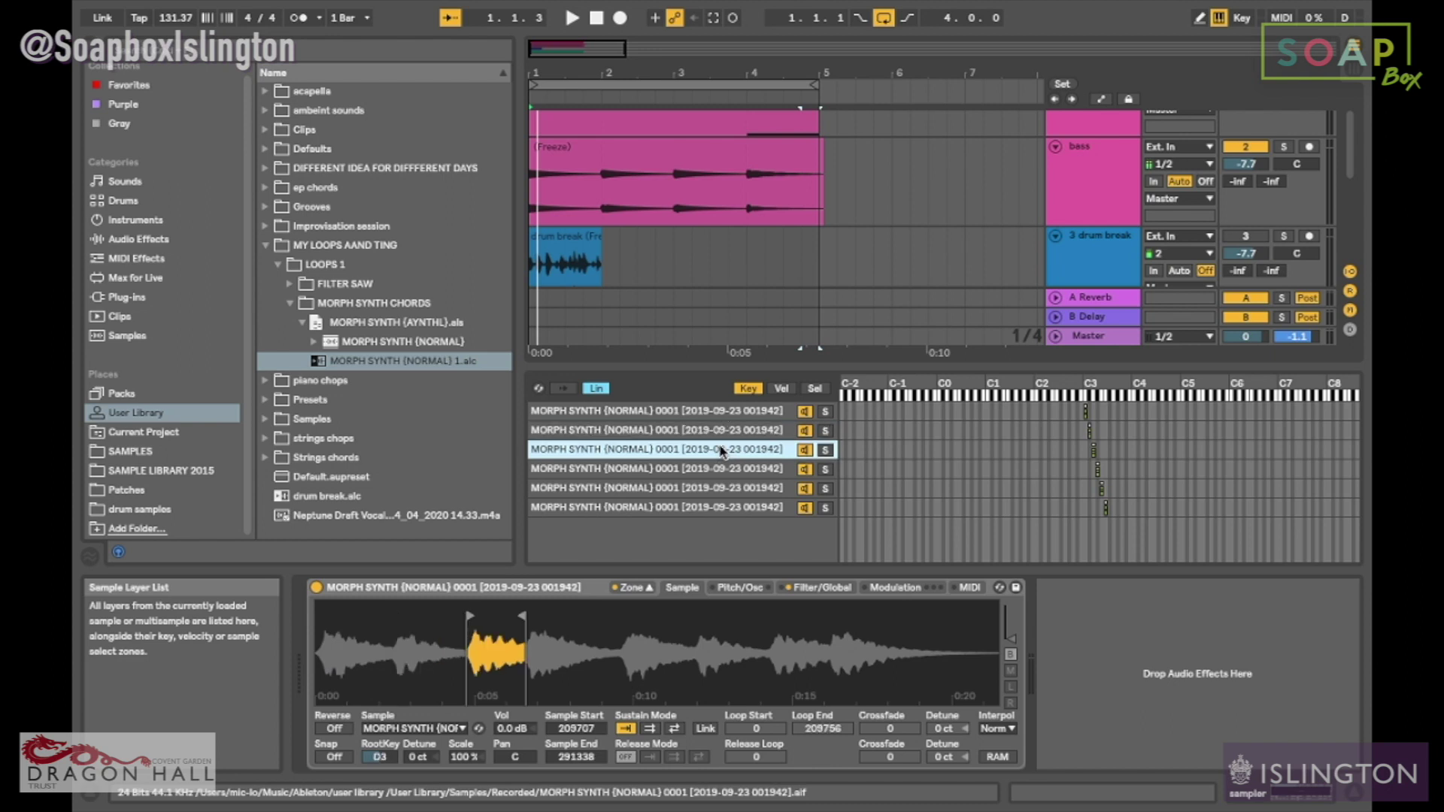
click(720, 470)
click(716, 489)
click(710, 508)
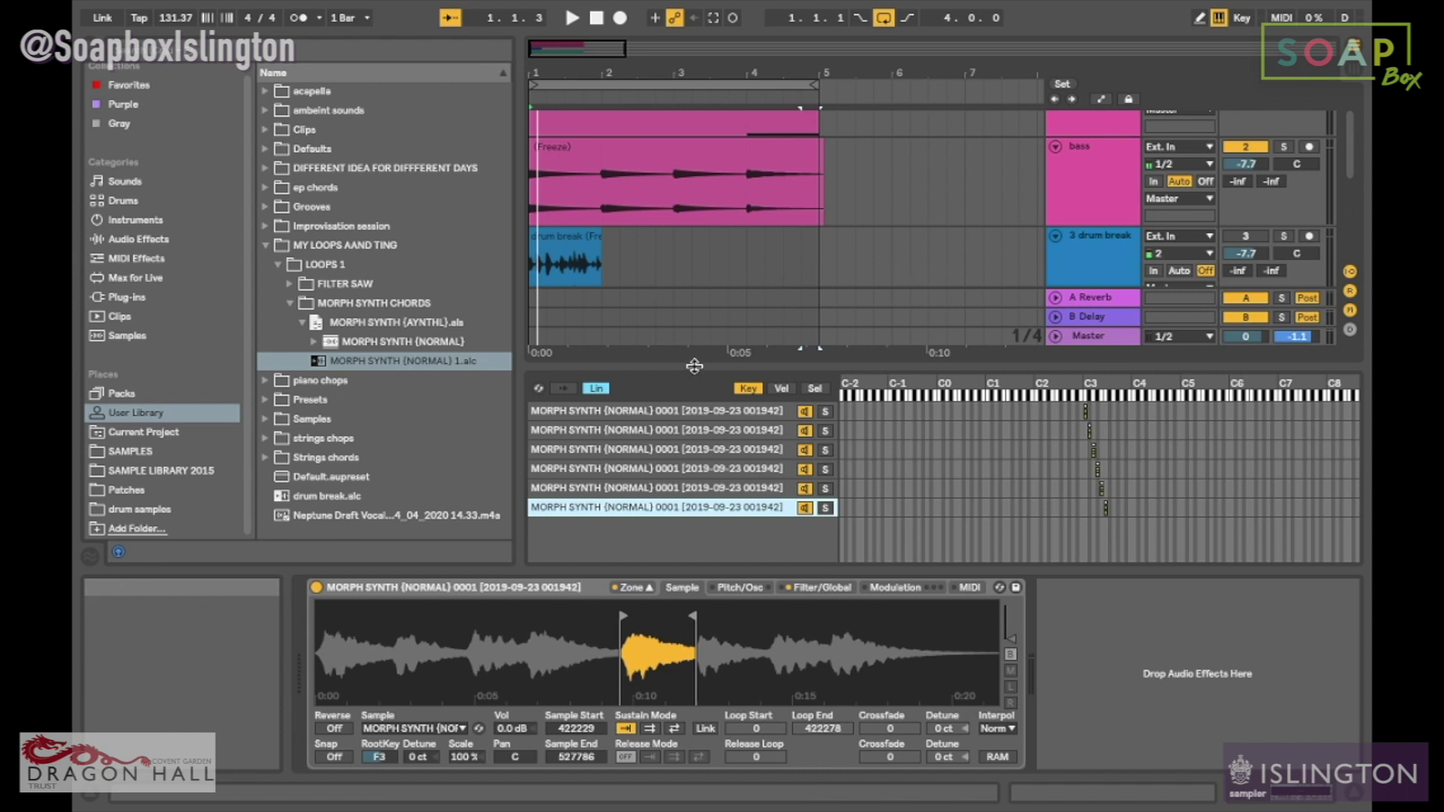
Step: Review the arrangement's tracks above the sampler track and play the arrangement briefly
drag(695, 366, 694, 440)
scroll(730, 339, down, 4)
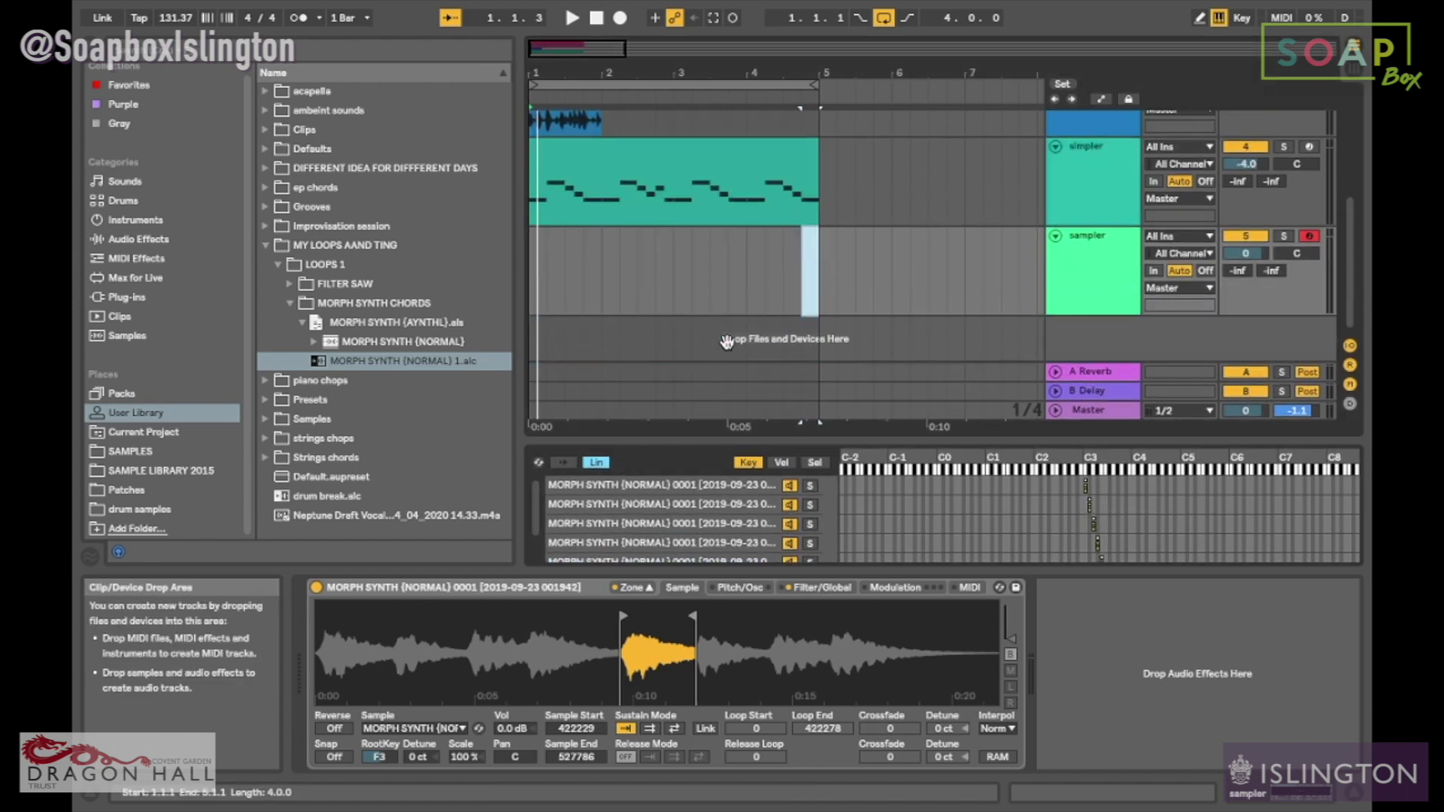
drag(818, 270, 495, 256)
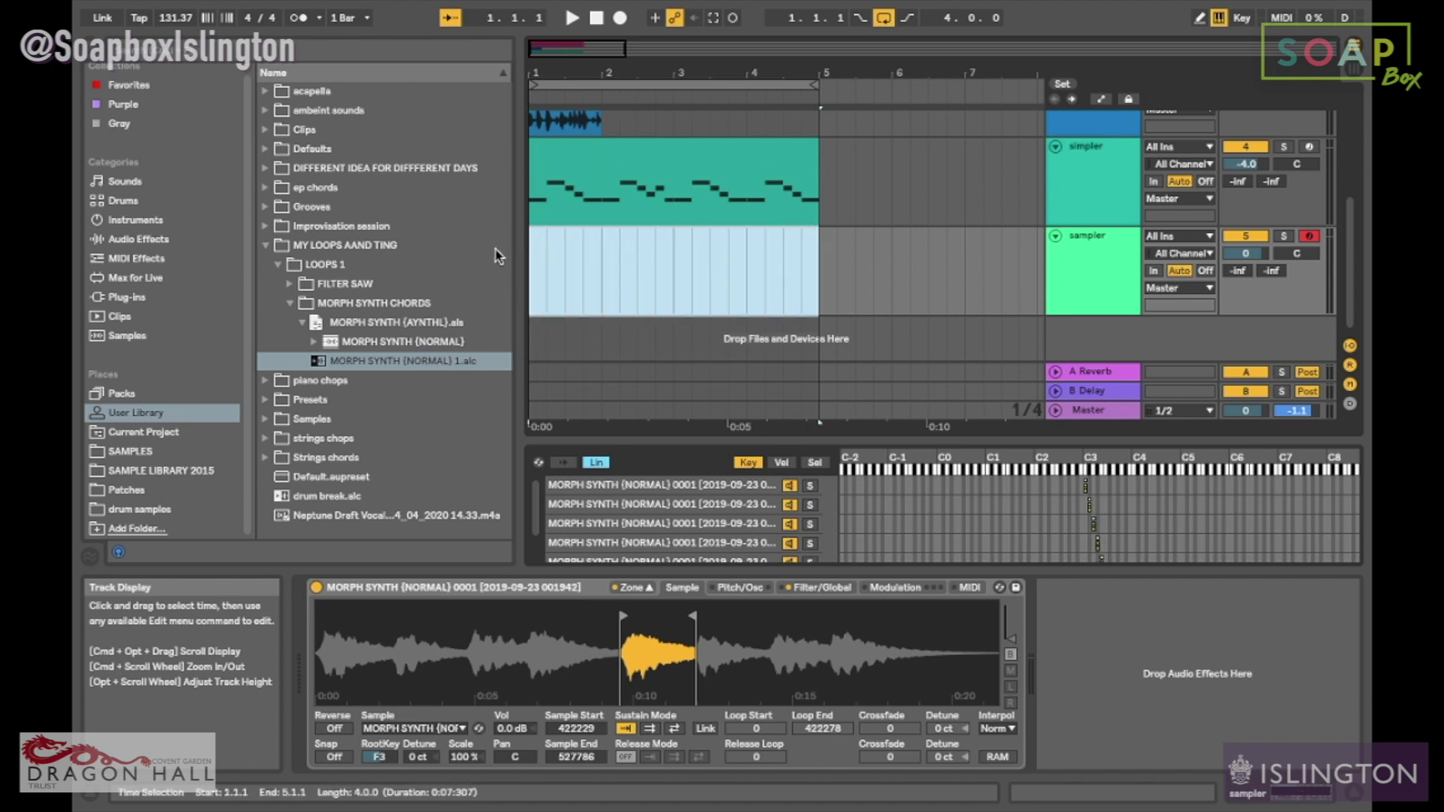
scroll(1102, 188, up, 3)
click(1237, 197)
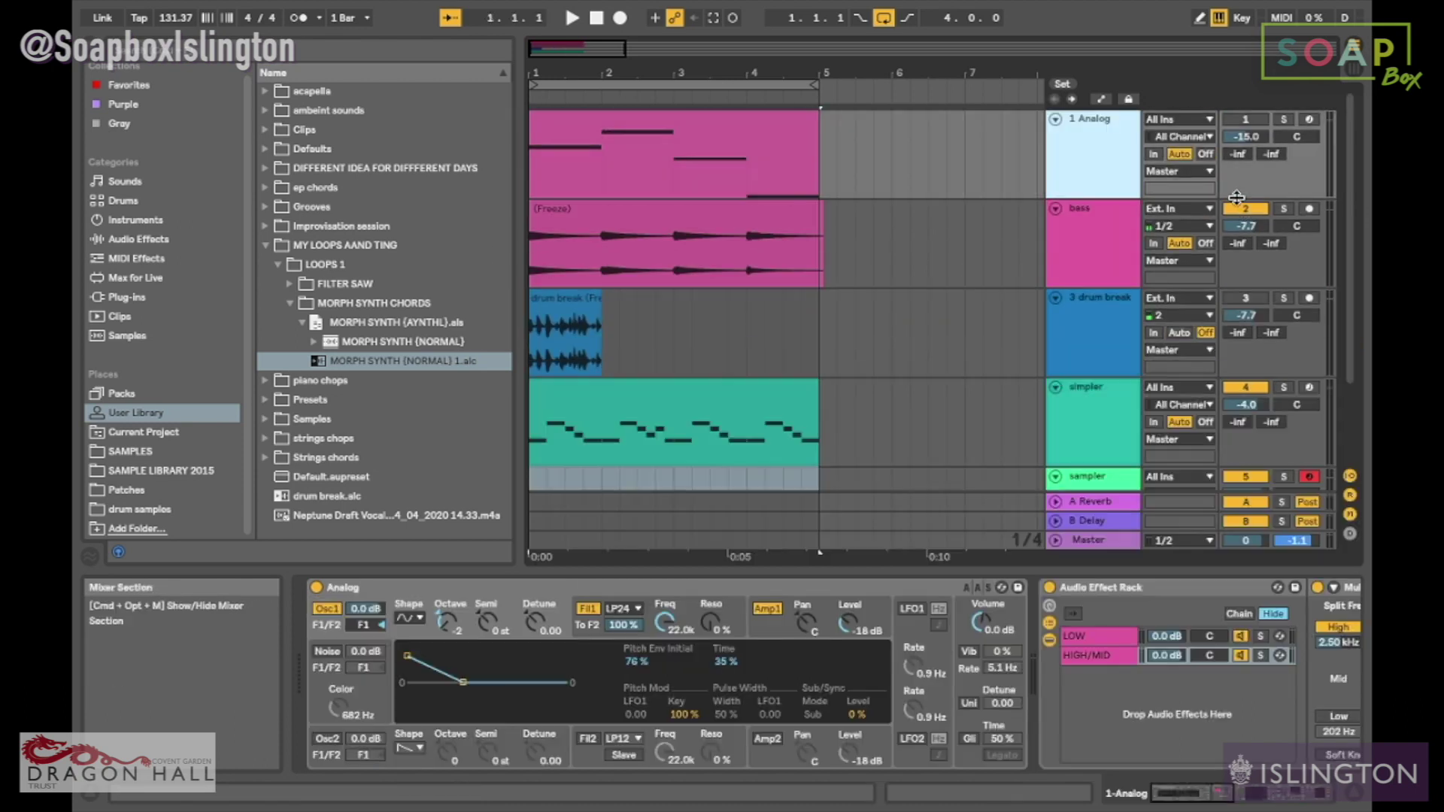
scroll(864, 332, down, 3)
key(space)
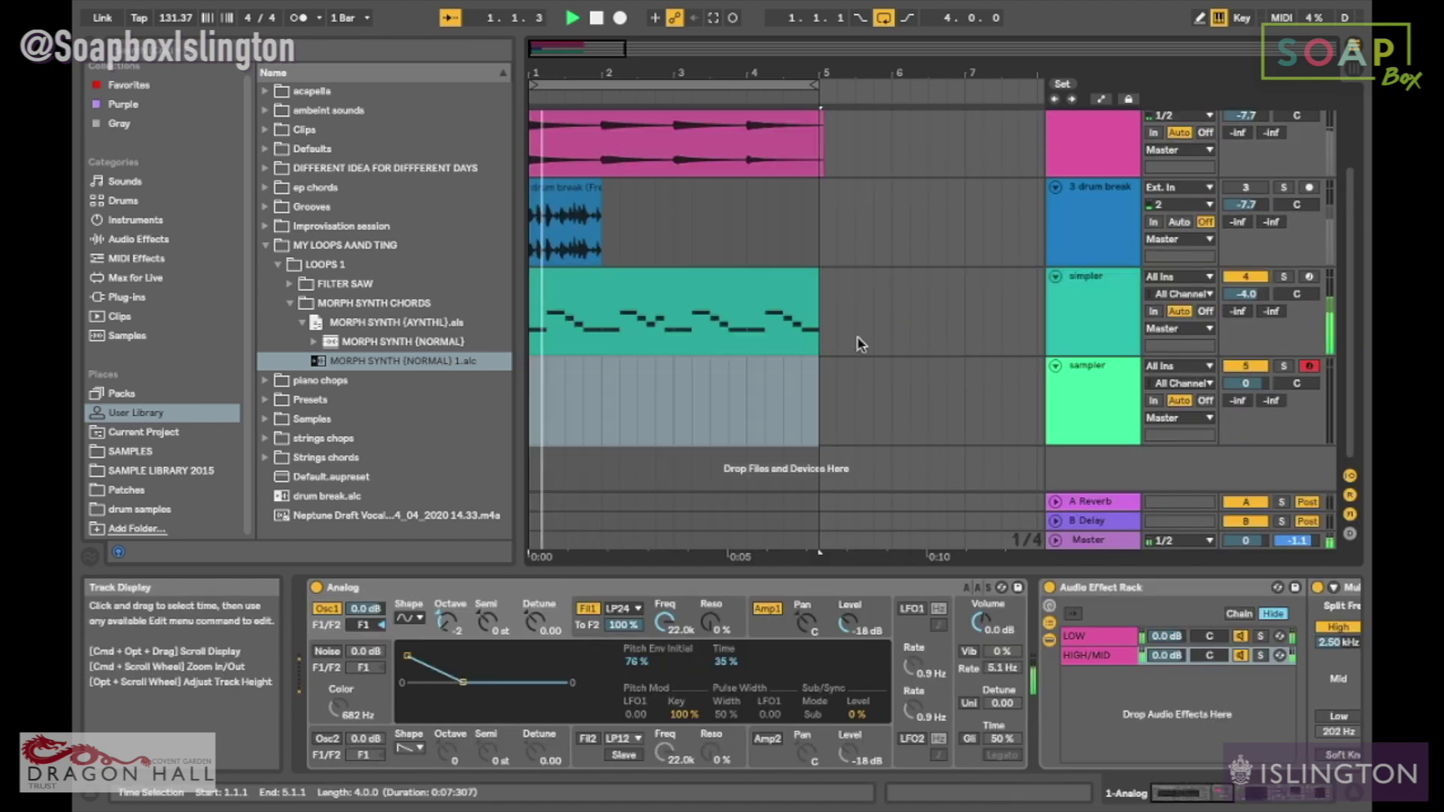
key(space)
Step: Insert an empty four-bar MIDI clip on the sampler track, spanning bars 1 to 4
click(537, 386)
drag(537, 386, 820, 395)
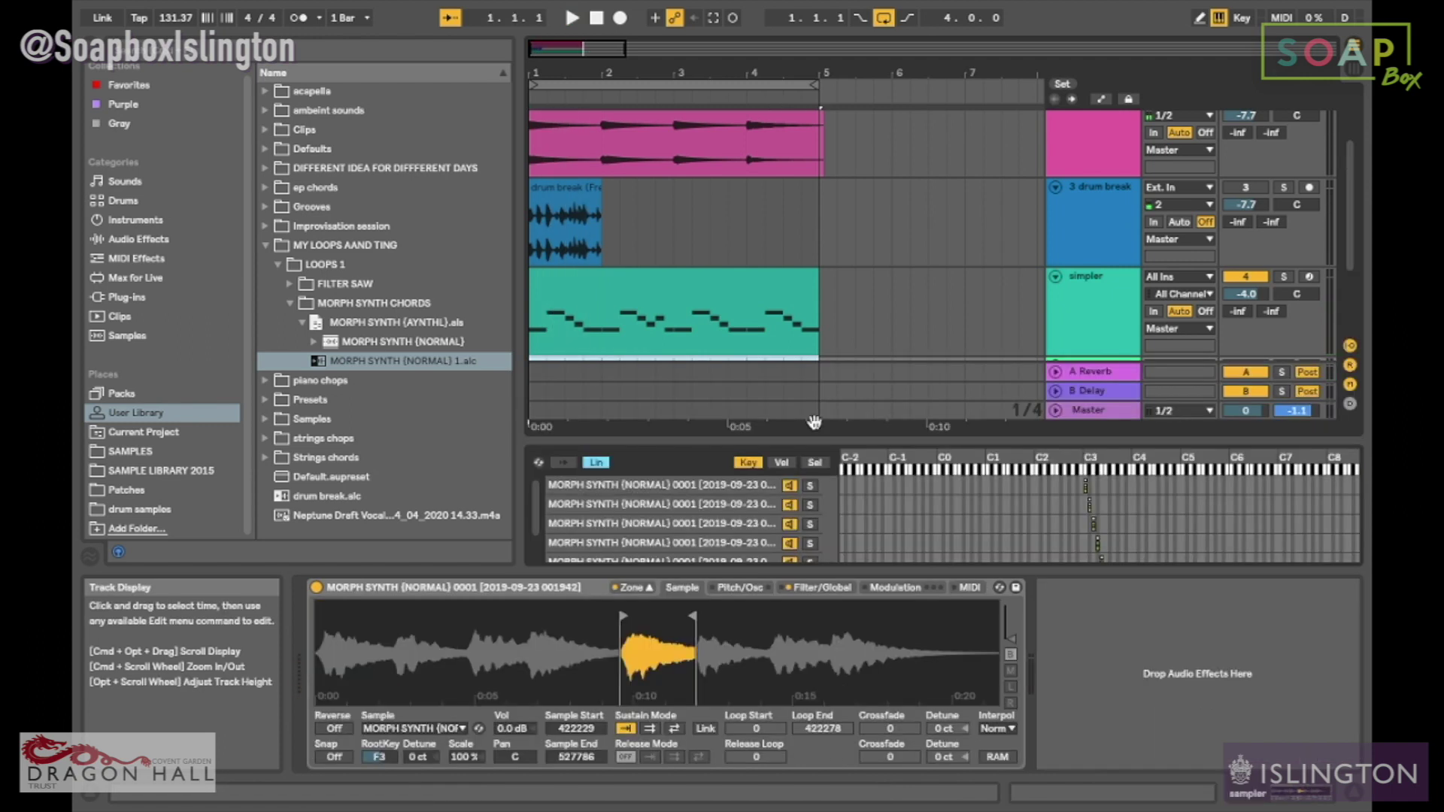
scroll(756, 322, down, 3)
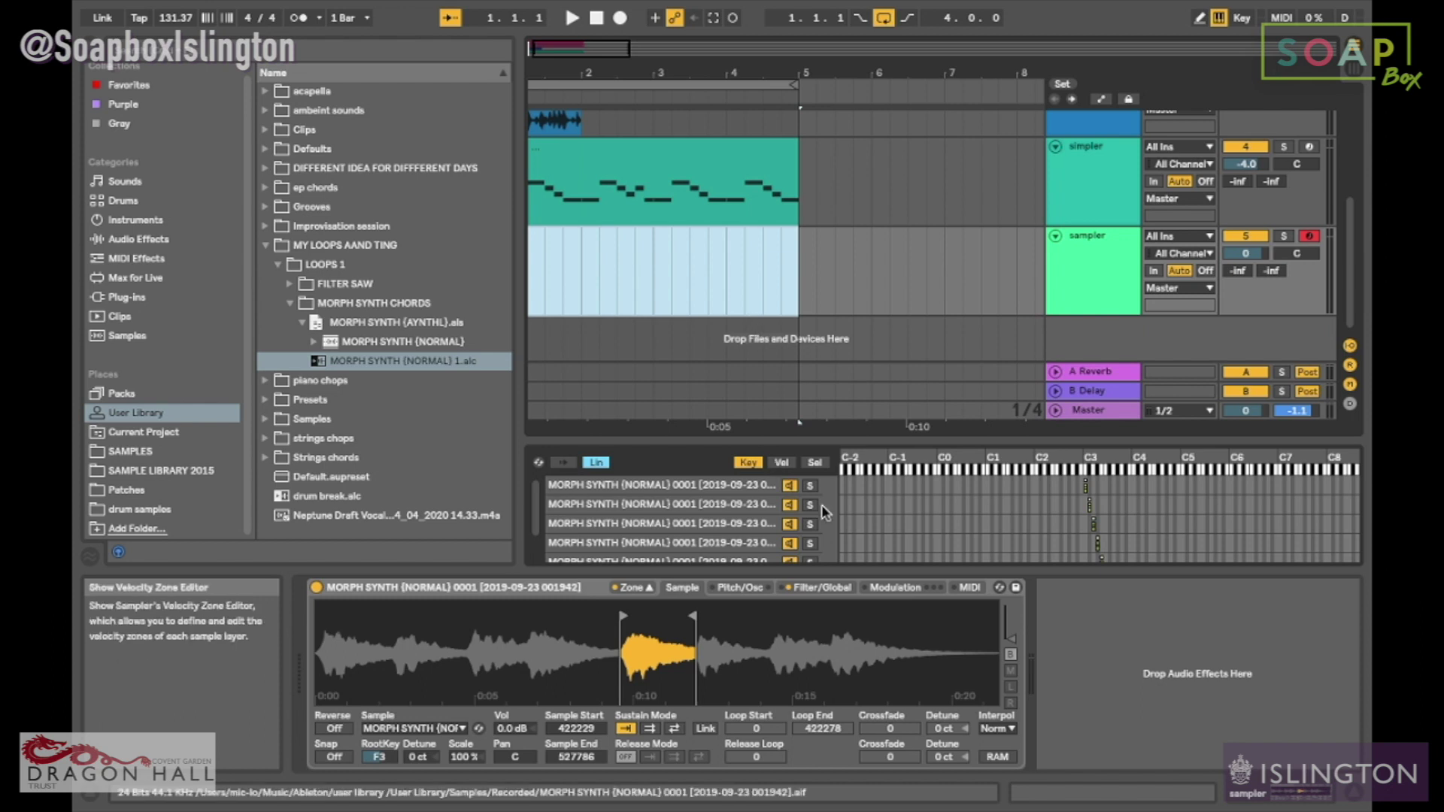
right_click(534, 259)
click(613, 439)
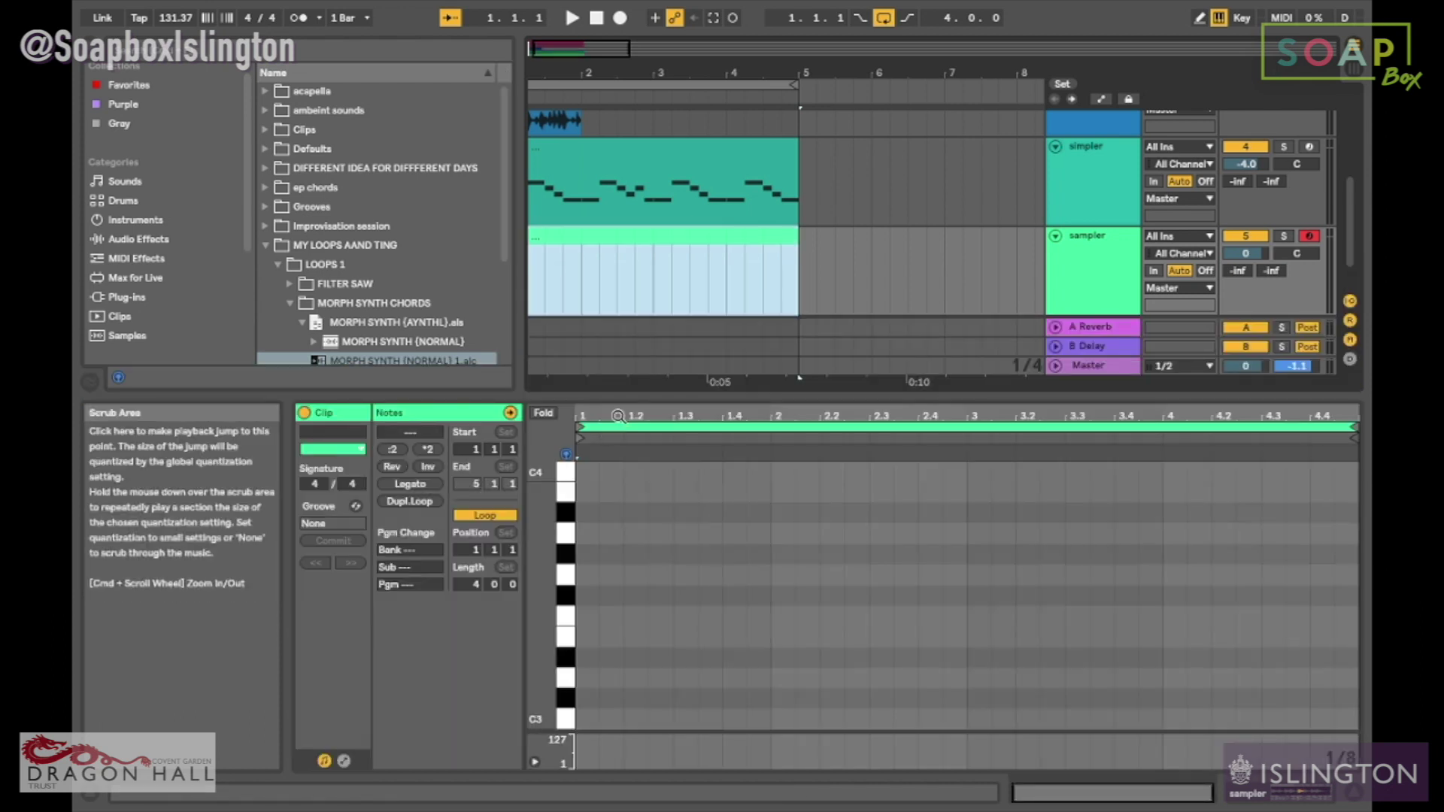
Step: Add a full-bar D3 note in bar 1 of the new sampler clip
drag(626, 395, 636, 178)
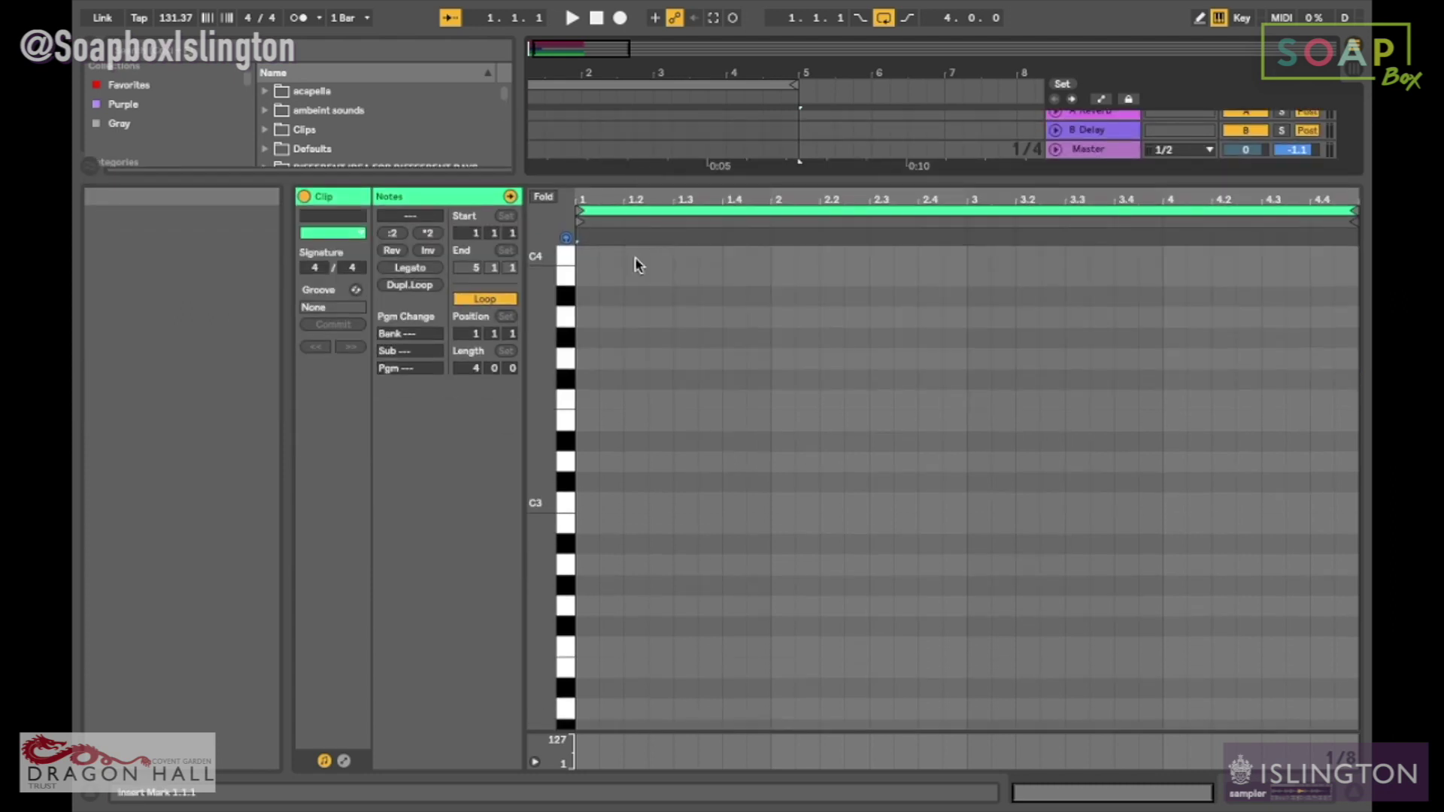
click(568, 500)
click(569, 500)
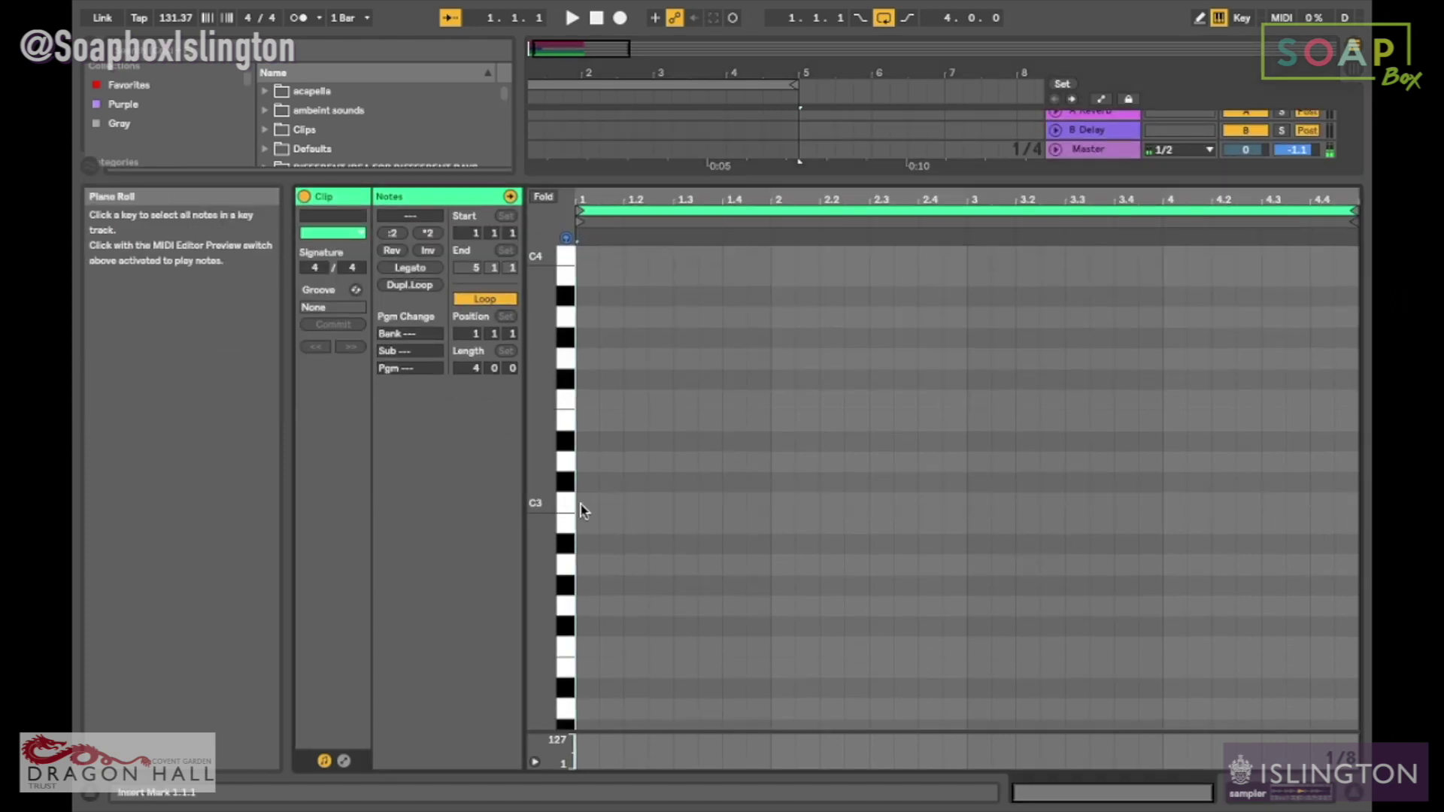
double_click(580, 502)
key(space)
drag(587, 503, 715, 485)
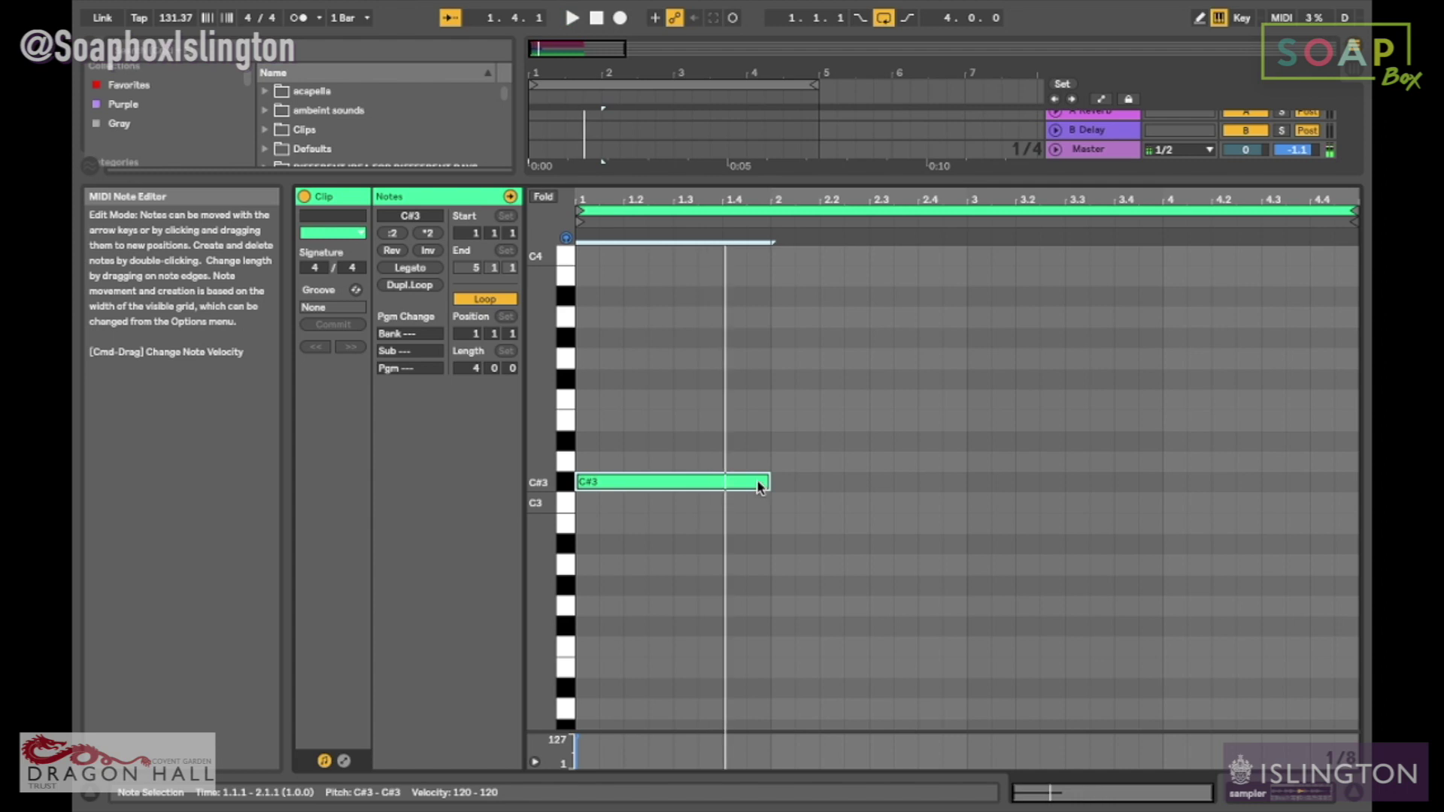
drag(757, 483, 757, 468)
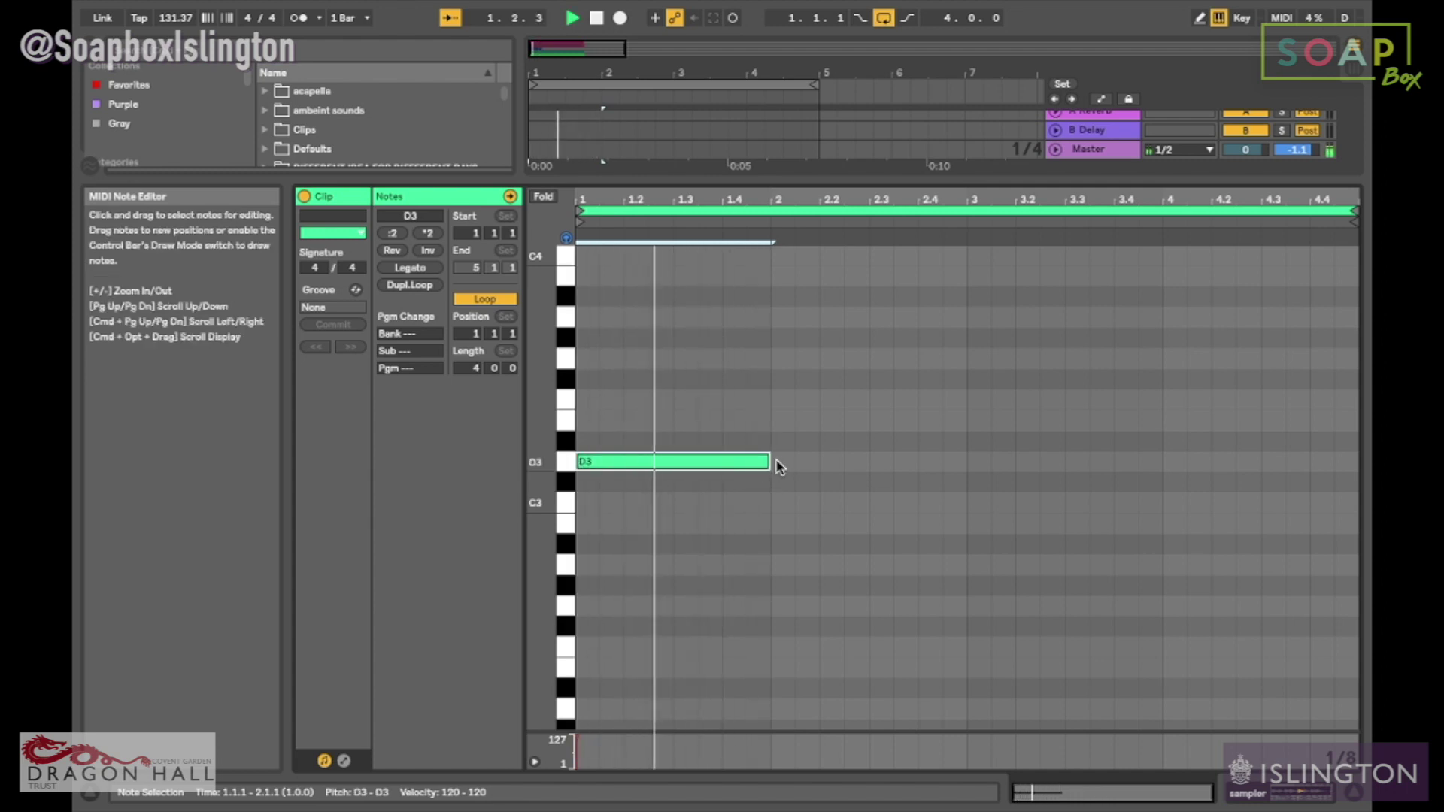
Step: Fill bar 2 with a C#3 note, add a short C#3 note at the start of bar 3 and audition the clip
double_click(781, 462)
drag(792, 467, 968, 483)
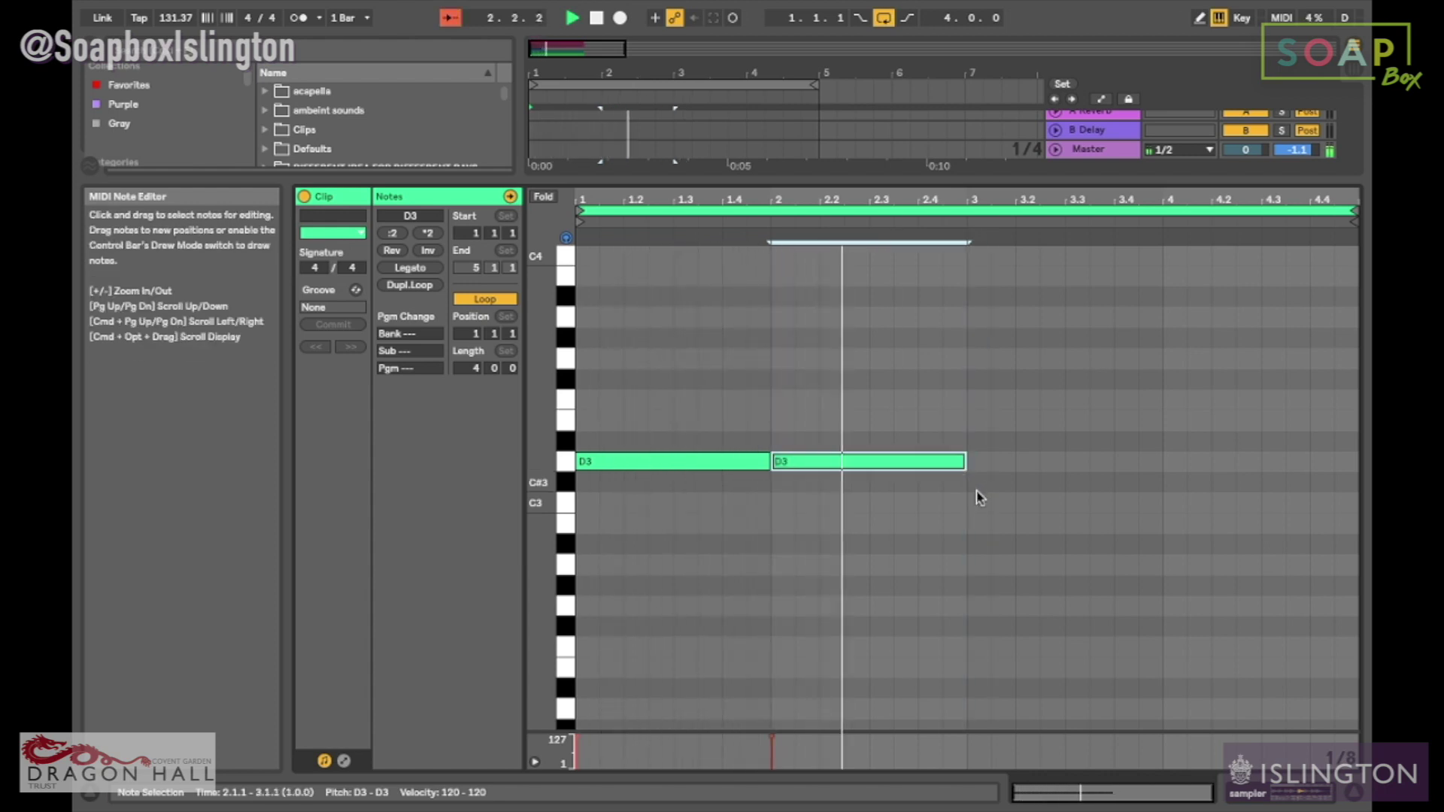
key(space)
double_click(977, 503)
drag(975, 503, 978, 486)
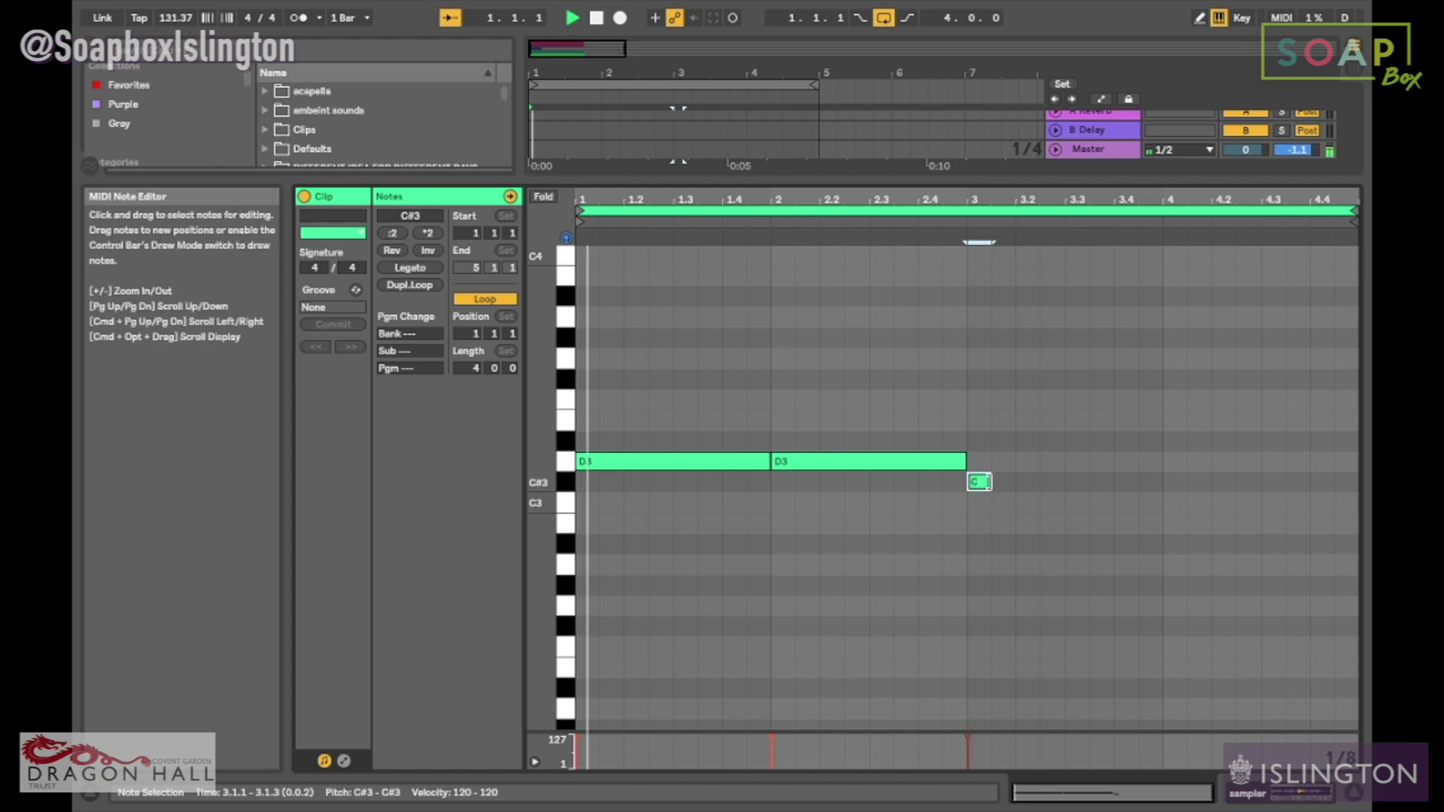
drag(864, 470, 870, 482)
key(space)
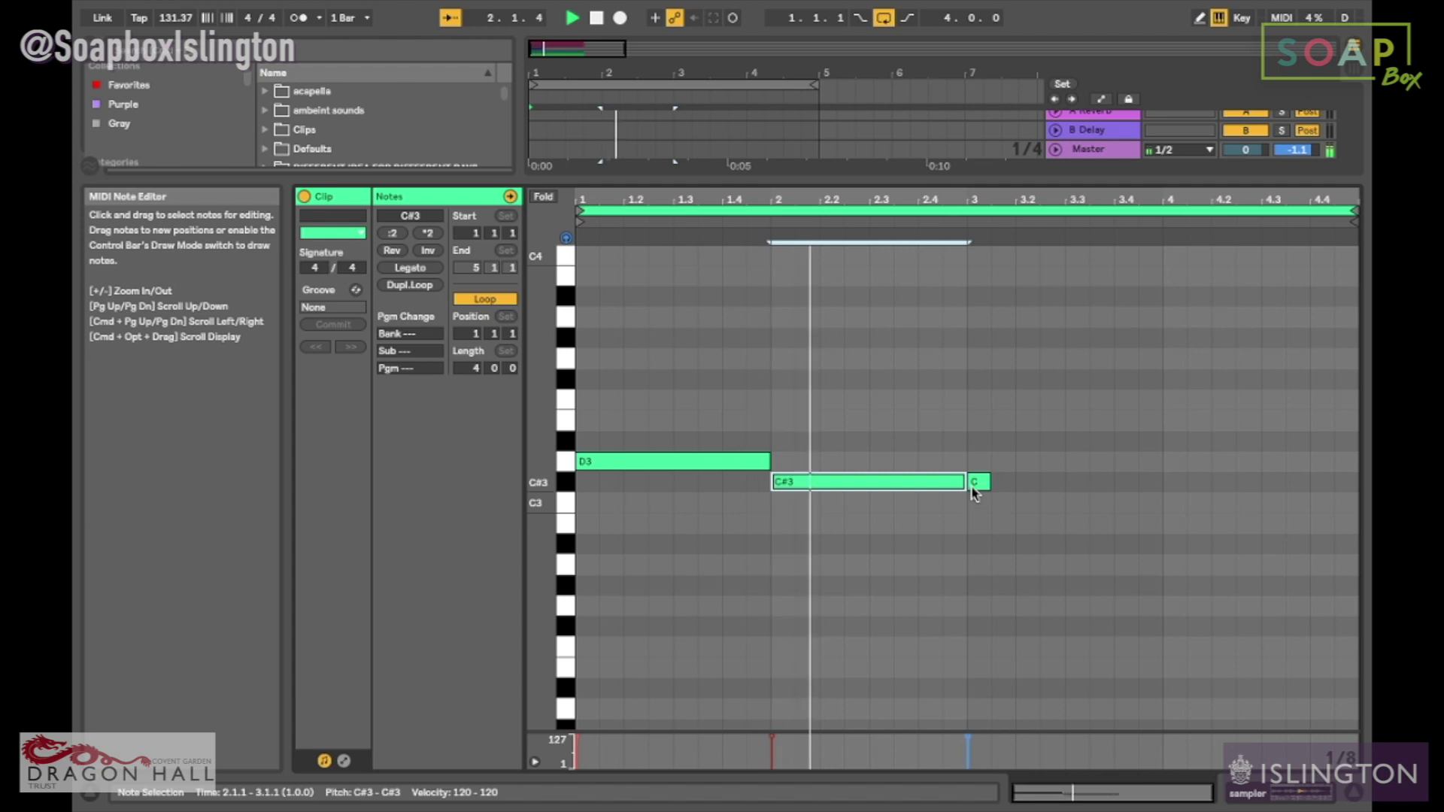
Step: Raise the short bar 3 note to D#3 and lengthen it to the full bar
key(space)
drag(978, 482, 979, 467)
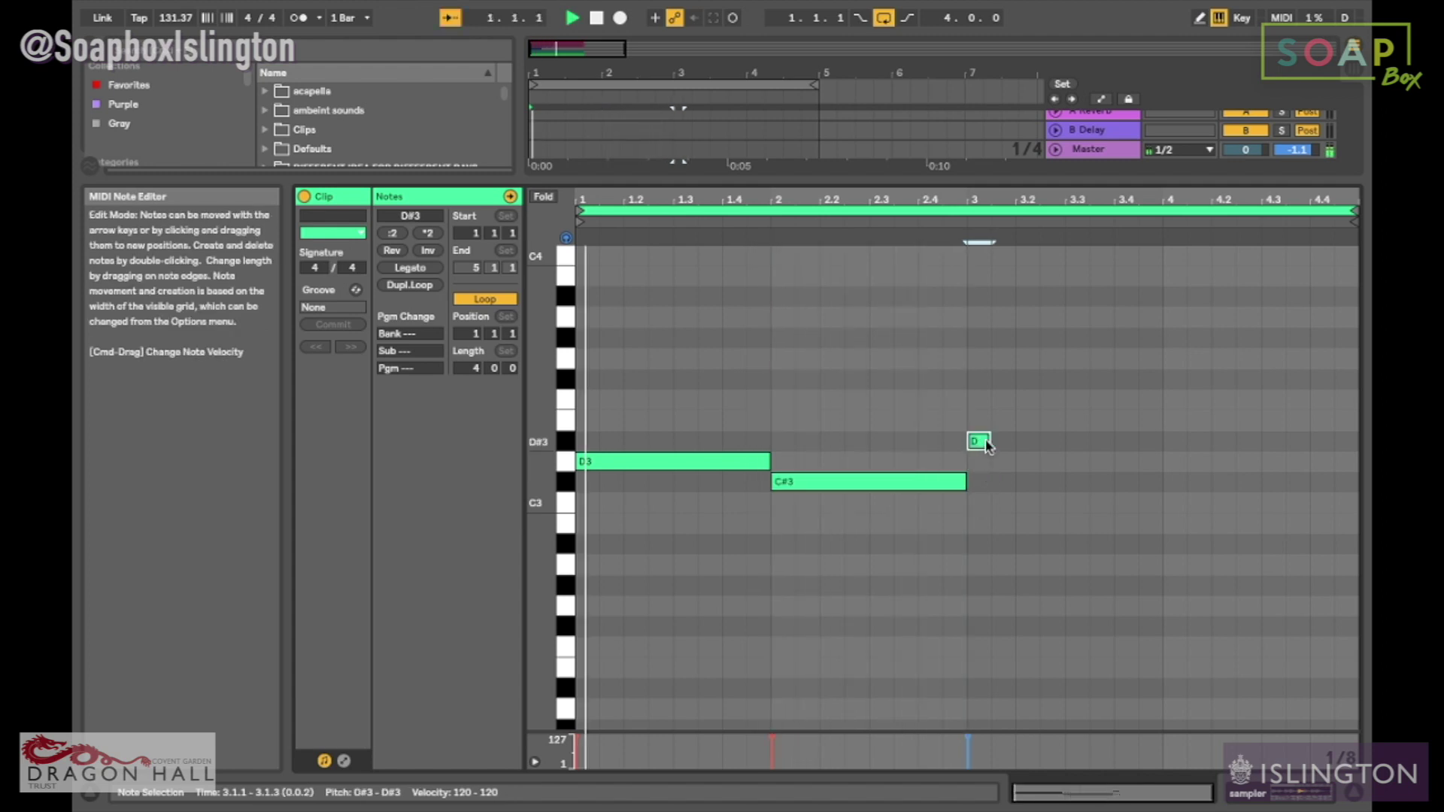
drag(990, 442, 1165, 423)
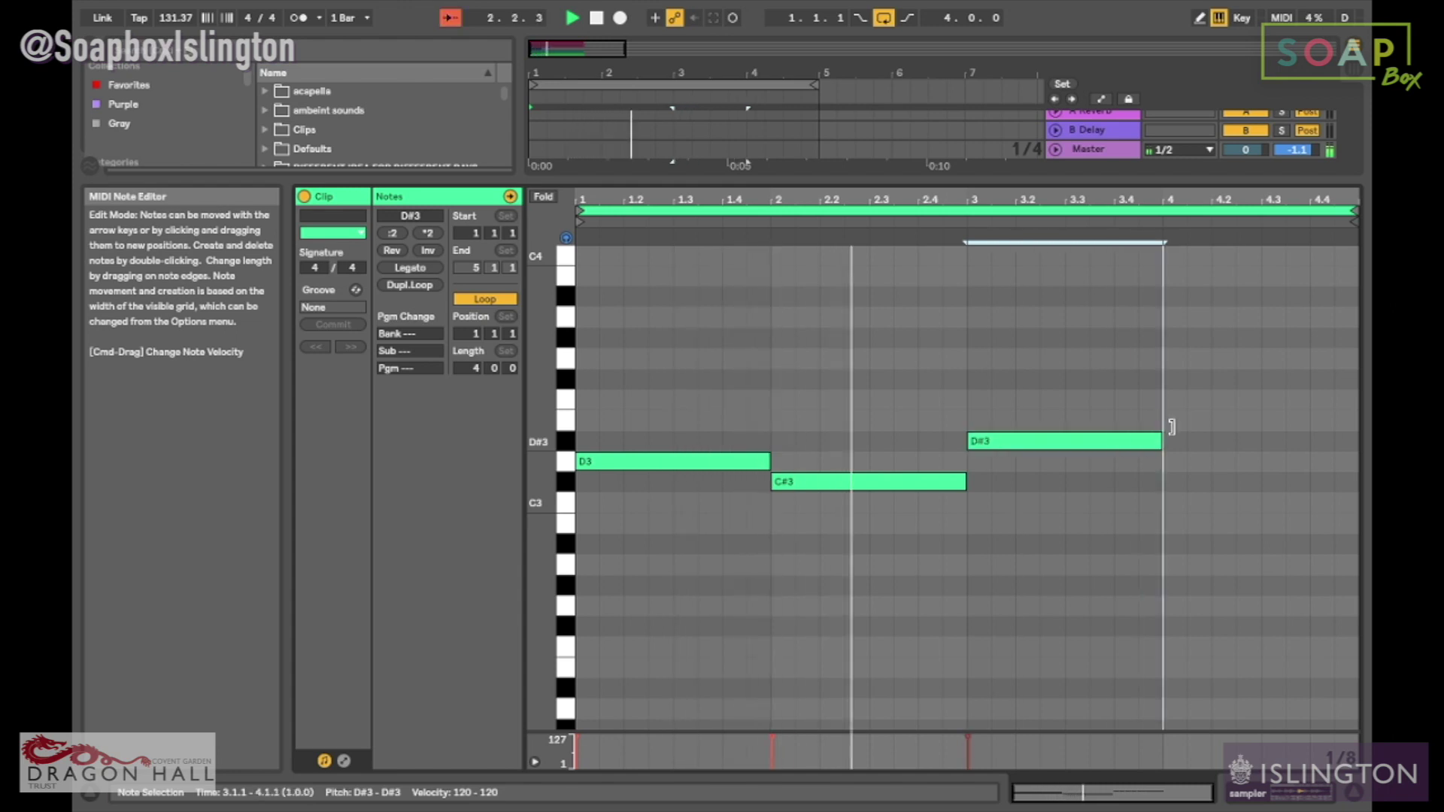
Step: Move the D#3 note to bar 4 and fill bar 3 with a new note raised from C3 to D#3
double_click(1174, 502)
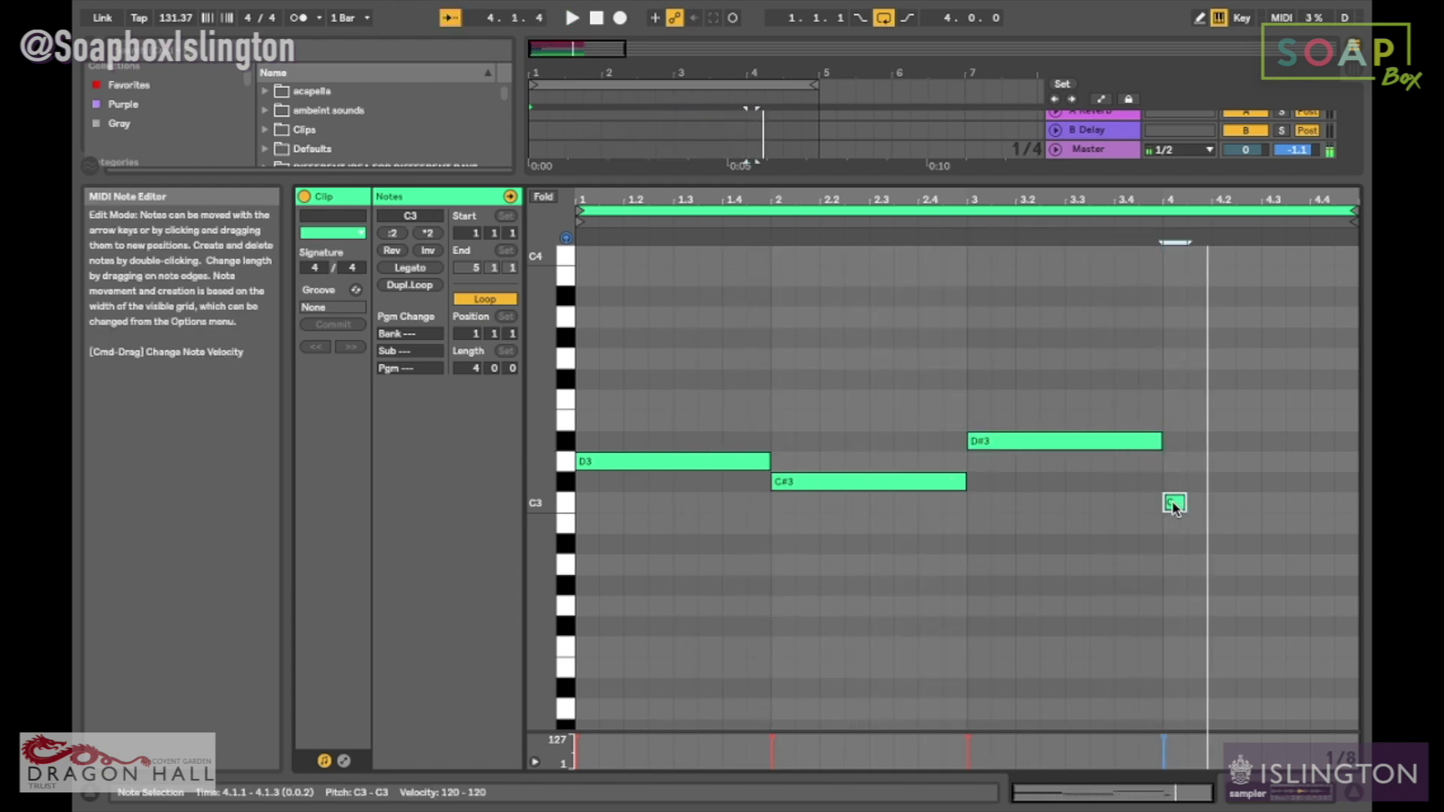
drag(1174, 506, 978, 508)
key(space)
drag(991, 442, 1187, 450)
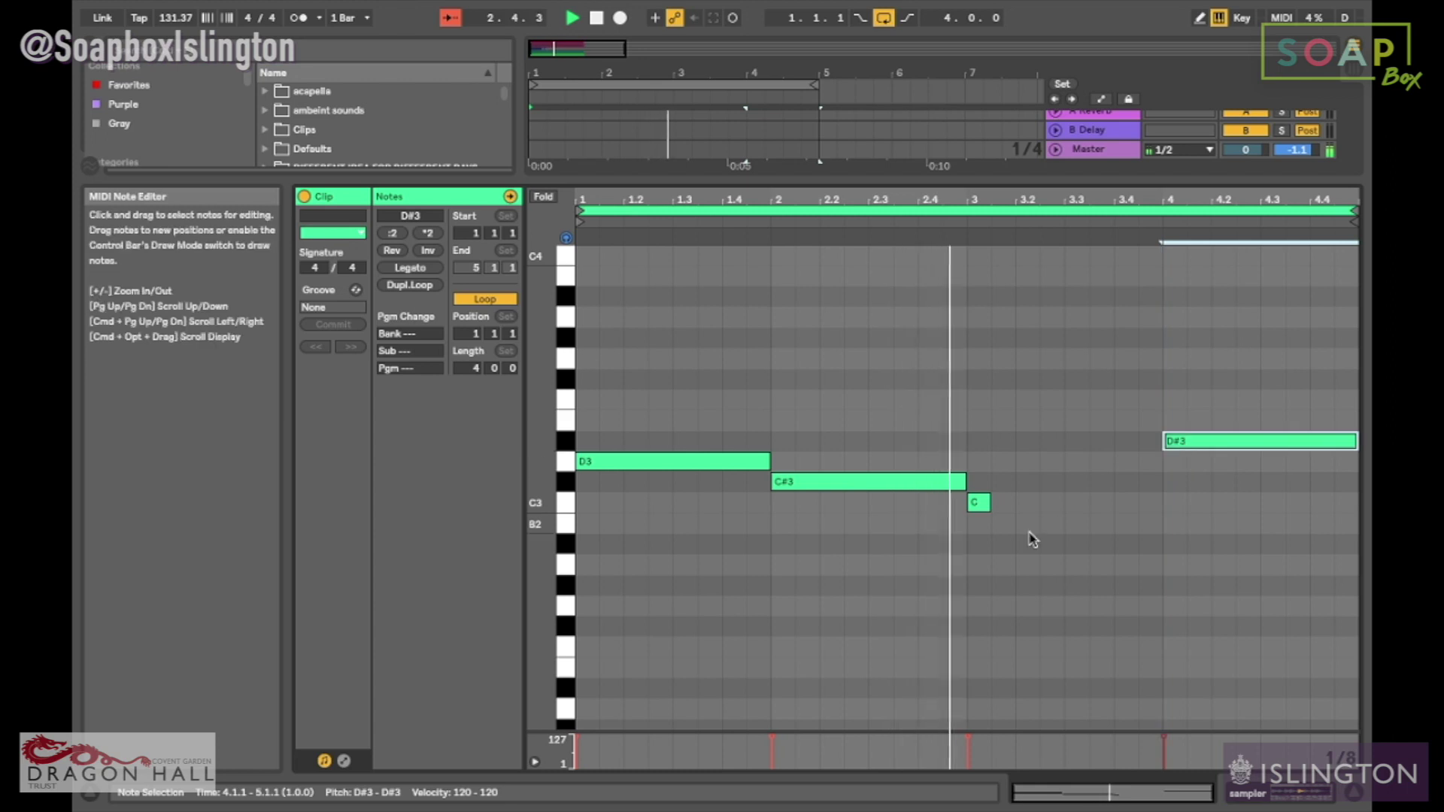
drag(989, 502, 1166, 503)
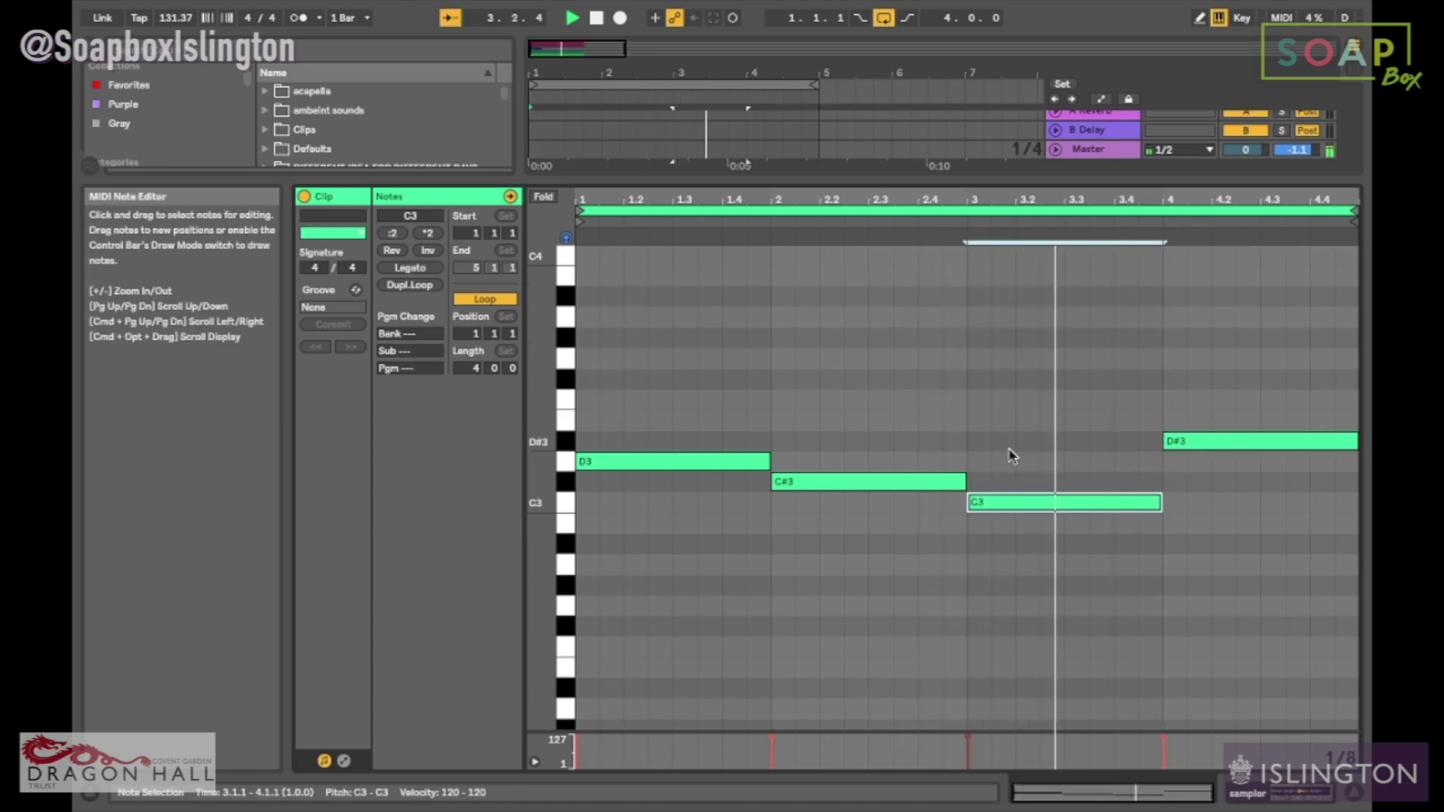
drag(1050, 512, 1048, 458)
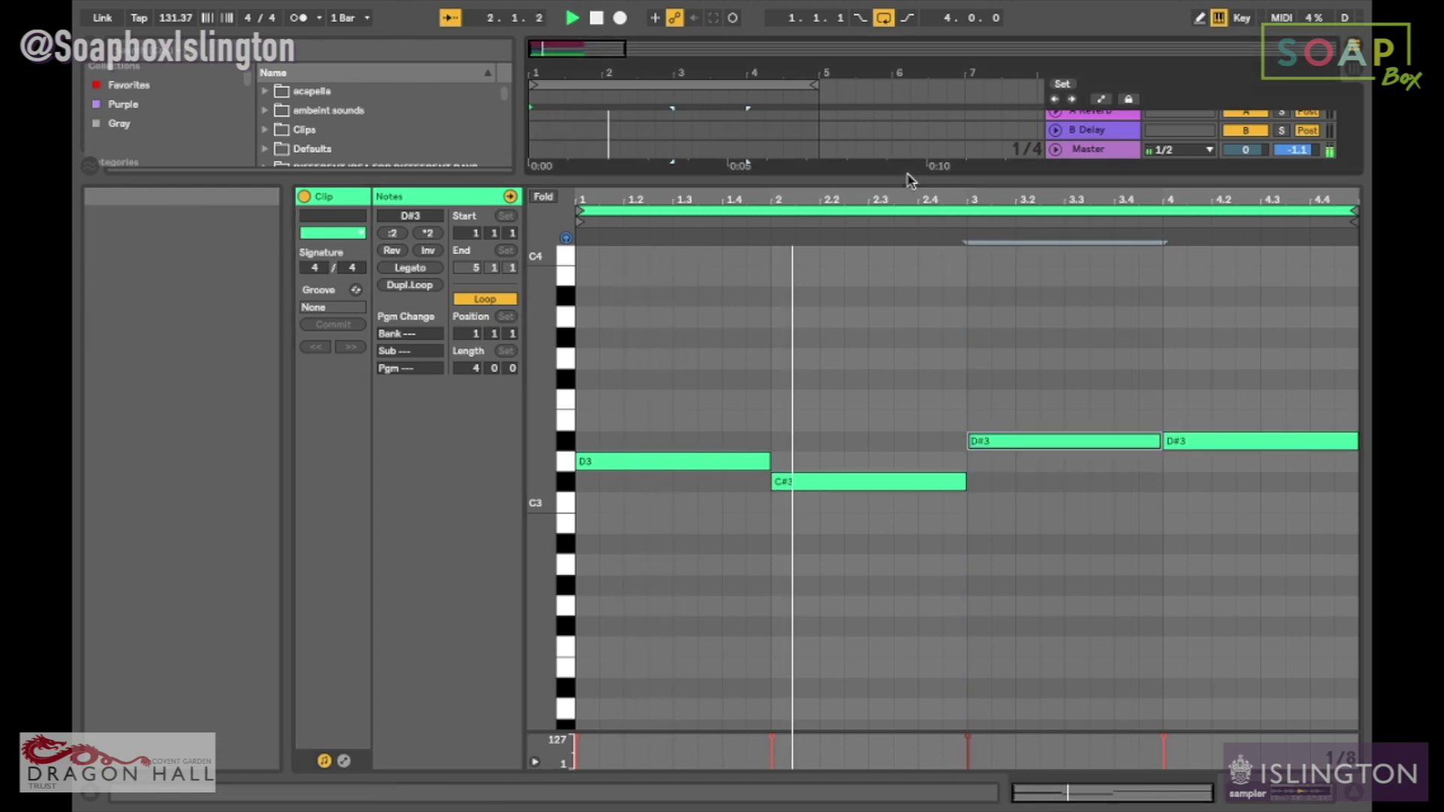
Step: Return to the sampler track's device and turn on Reverse playback for its samples while auditioning the clip
drag(914, 183, 944, 356)
drag(947, 409, 967, 467)
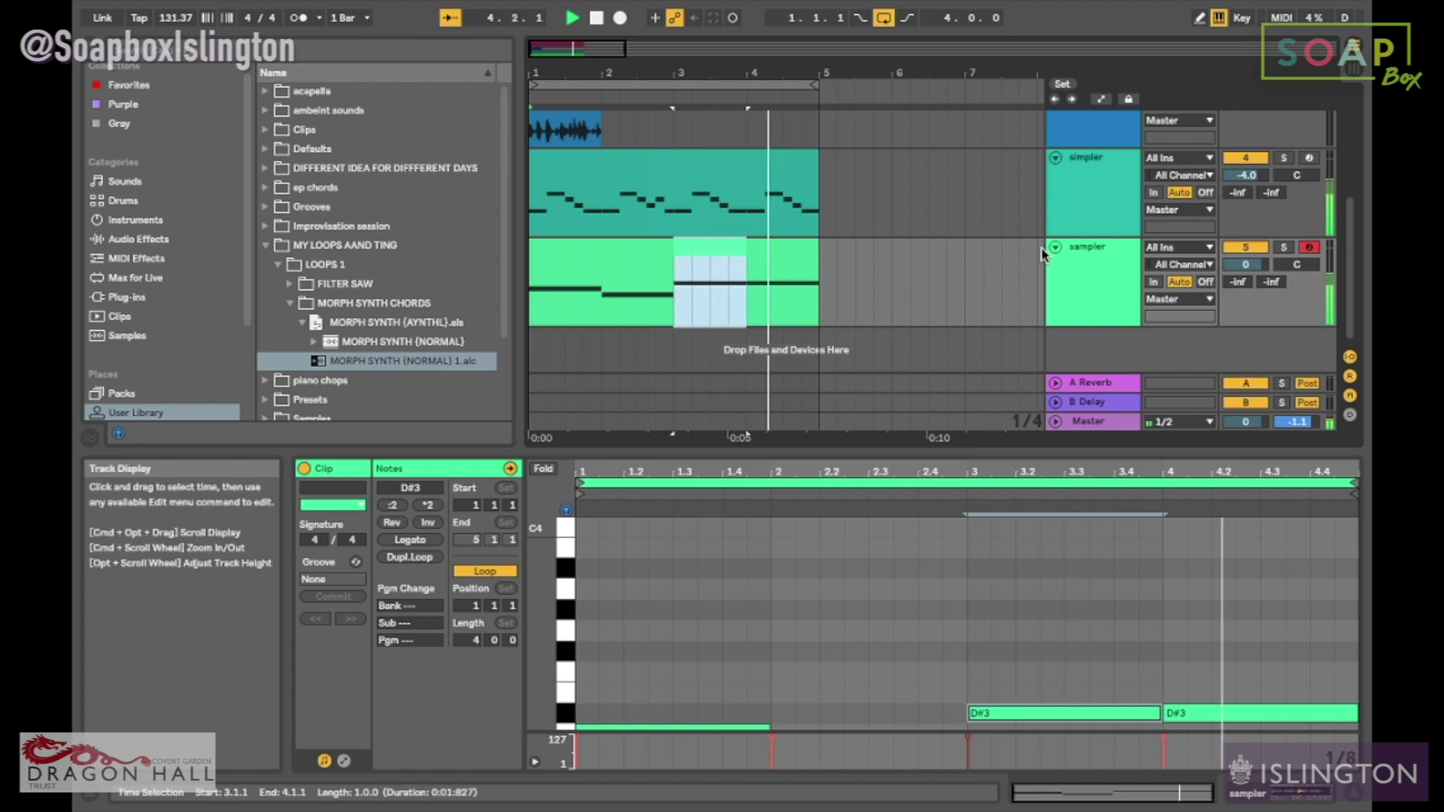
click(1072, 276)
double_click(1072, 277)
key(space)
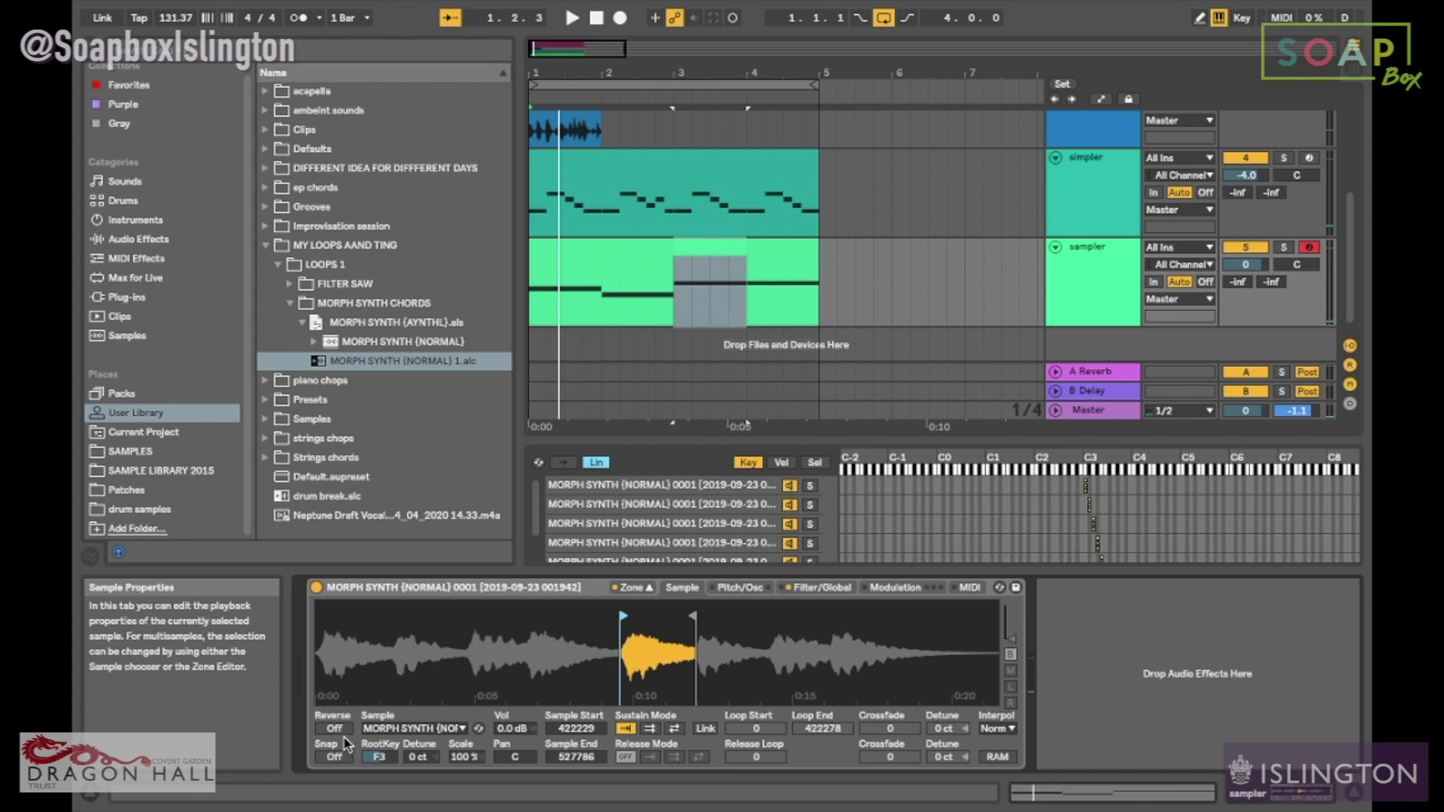
key(space)
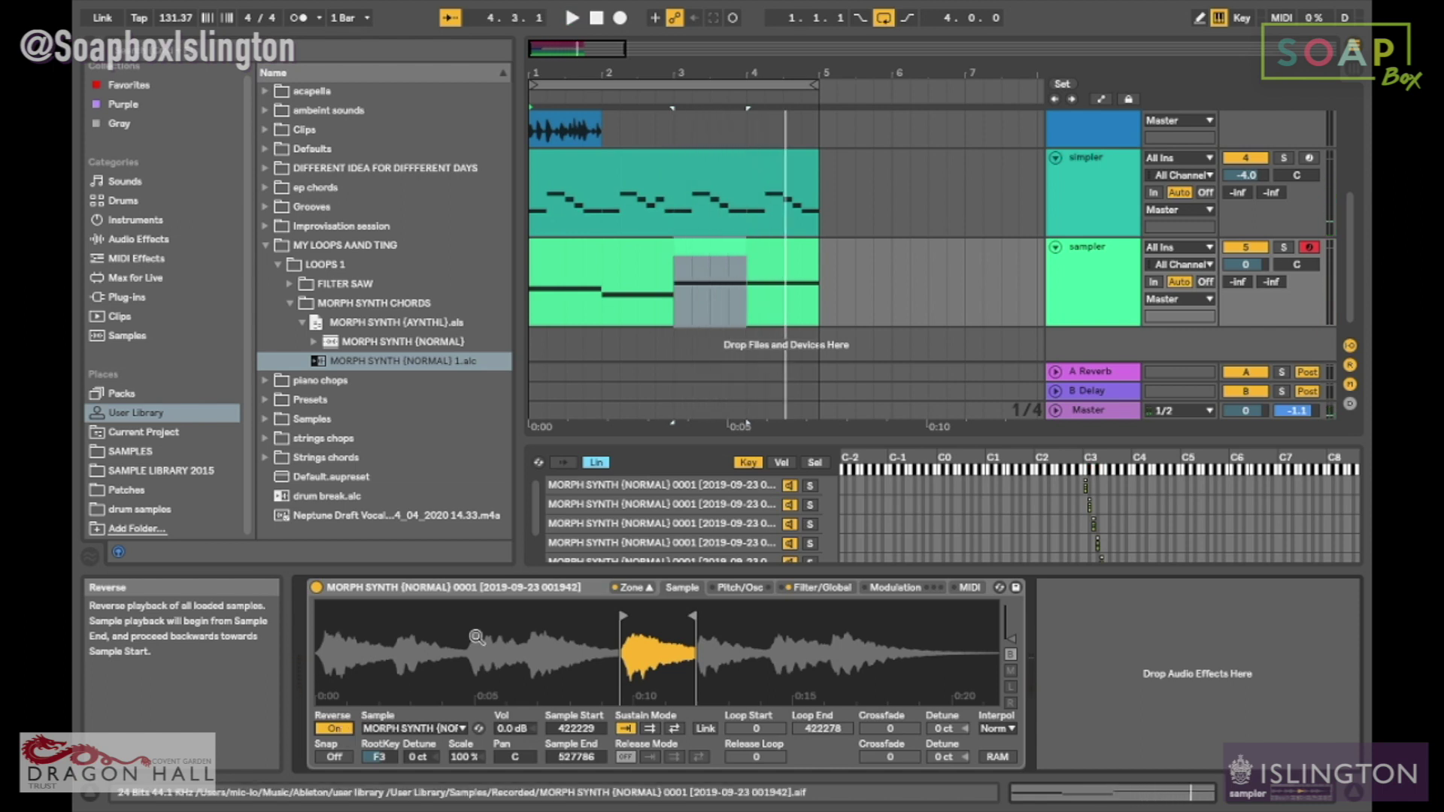
Step: Adjust the device's global transpose by 3 semitones during playback and open the modulation settings
click(878, 588)
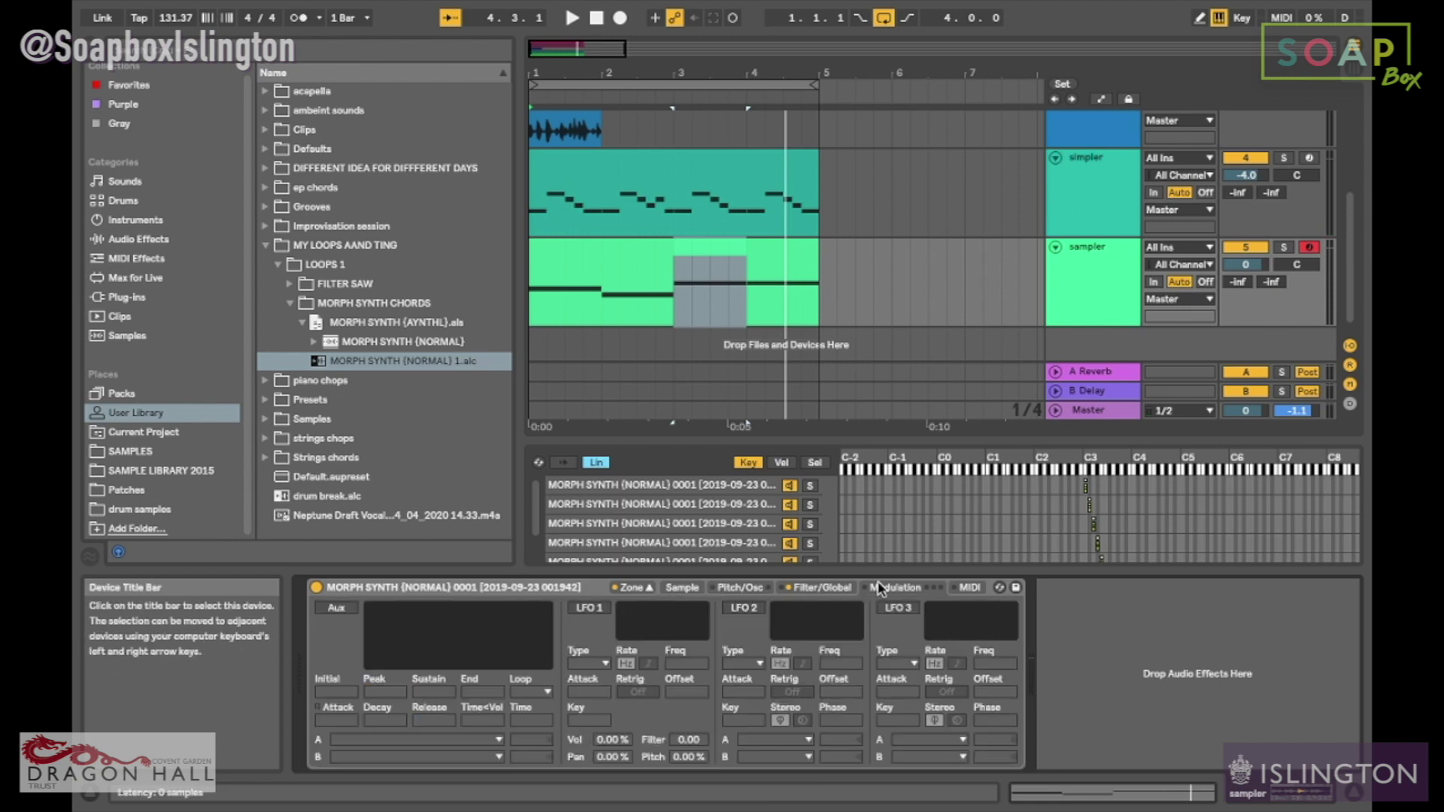
click(738, 588)
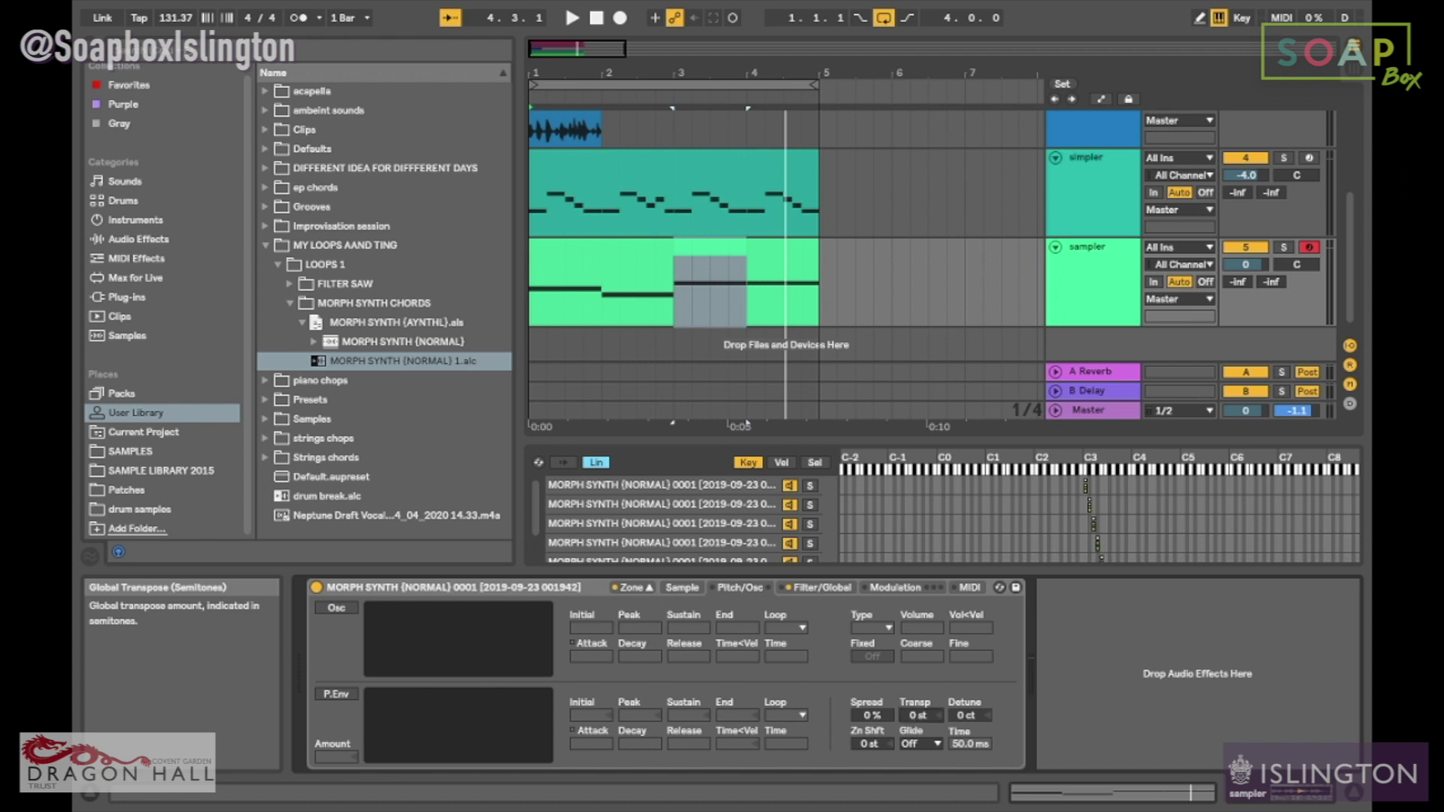
key(space)
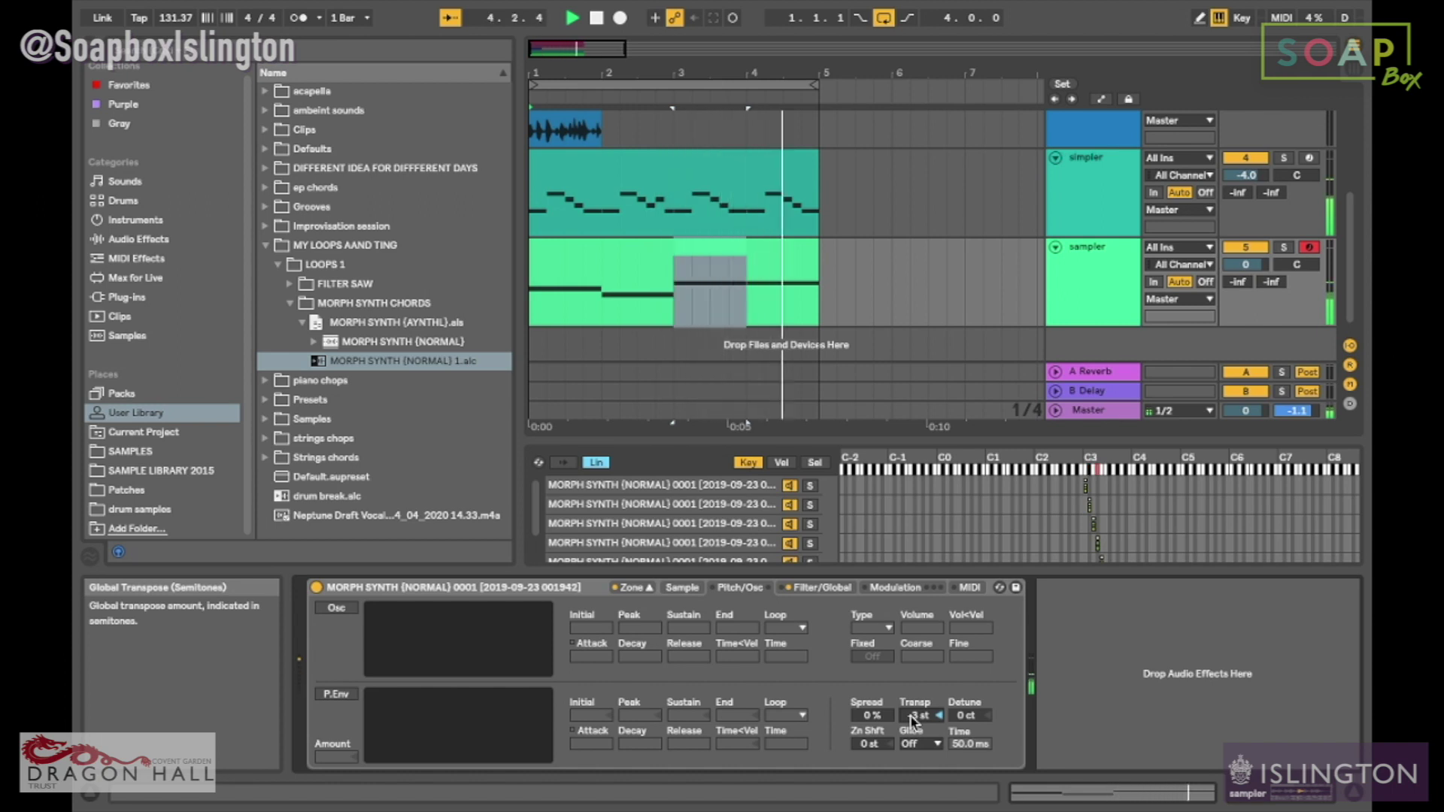
click(831, 590)
click(866, 591)
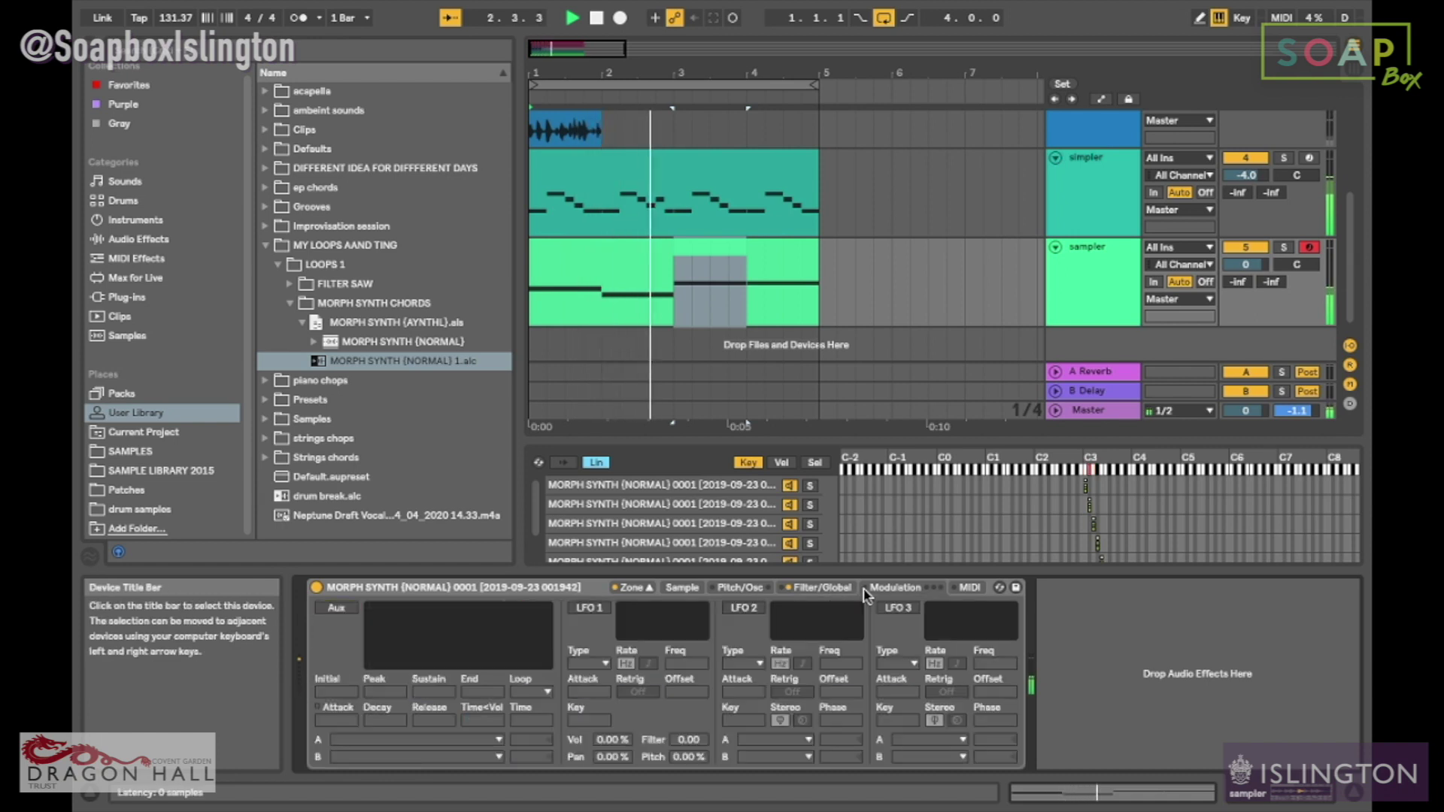
Step: Set the sampler's voice Spread to 44 % in the pitch and oscillator settings during playback
click(738, 588)
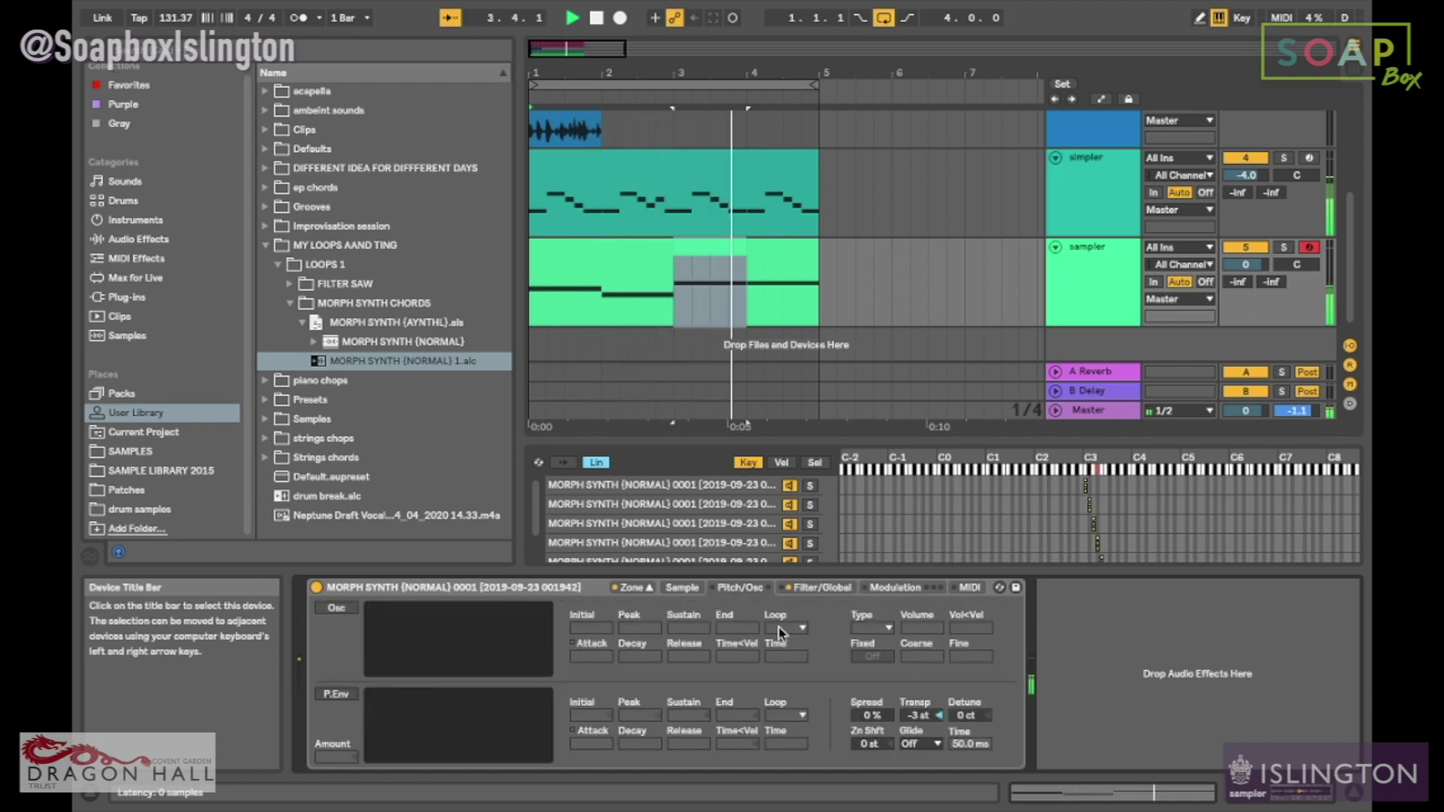
drag(867, 715, 867, 672)
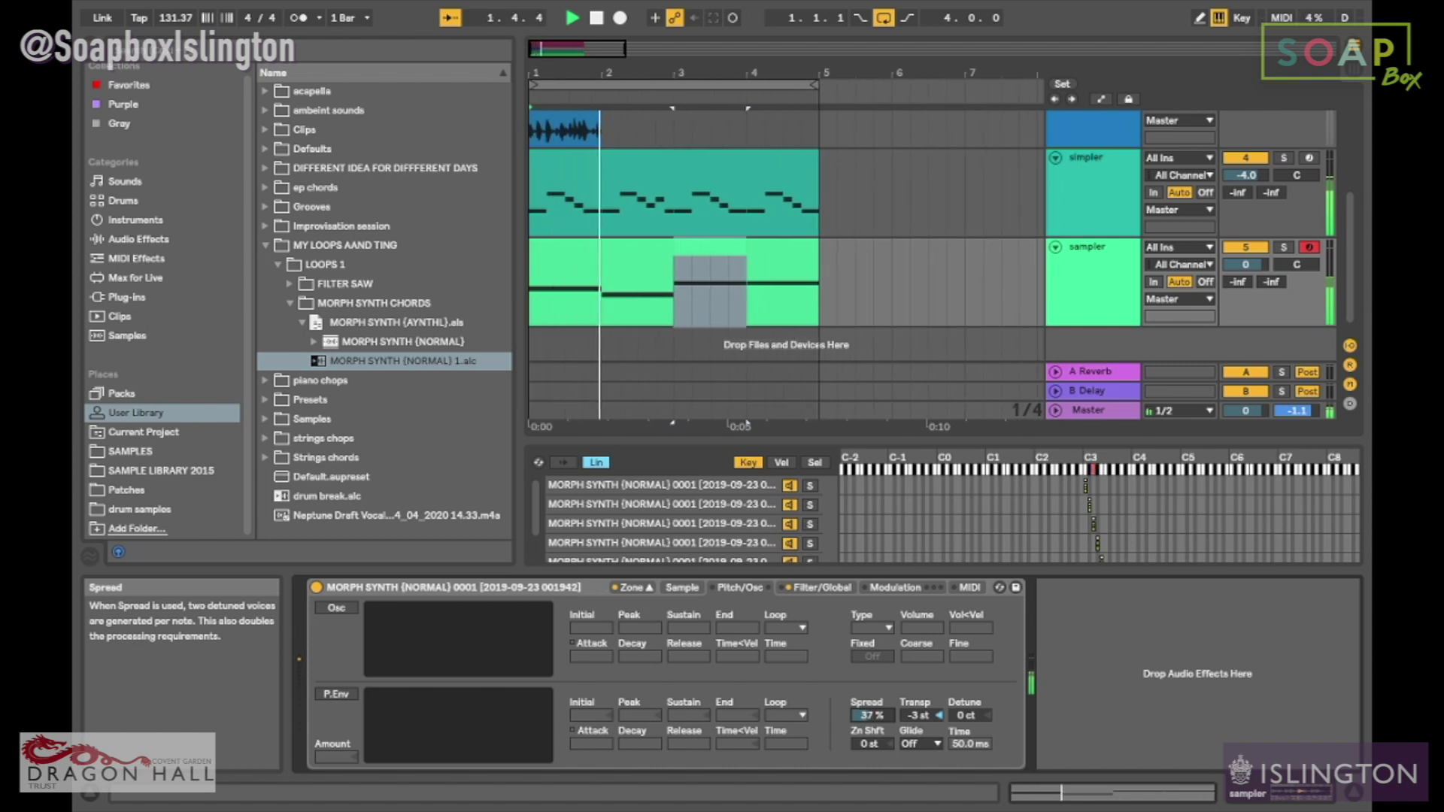
drag(867, 716, 868, 713)
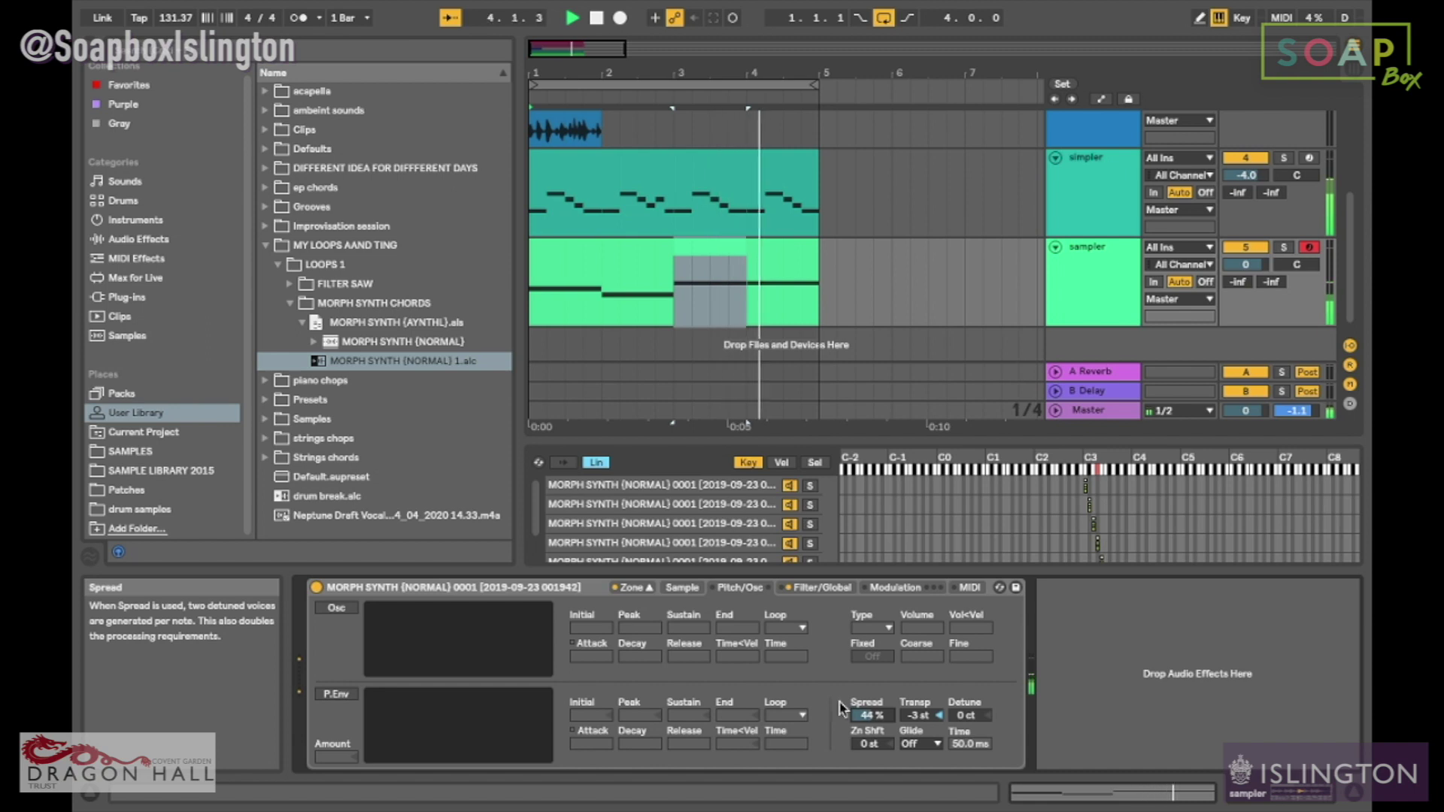
Step: Lower the sampler's low-pass filter cutoff to about 1.98 kHz with resonance around 11 %
click(680, 589)
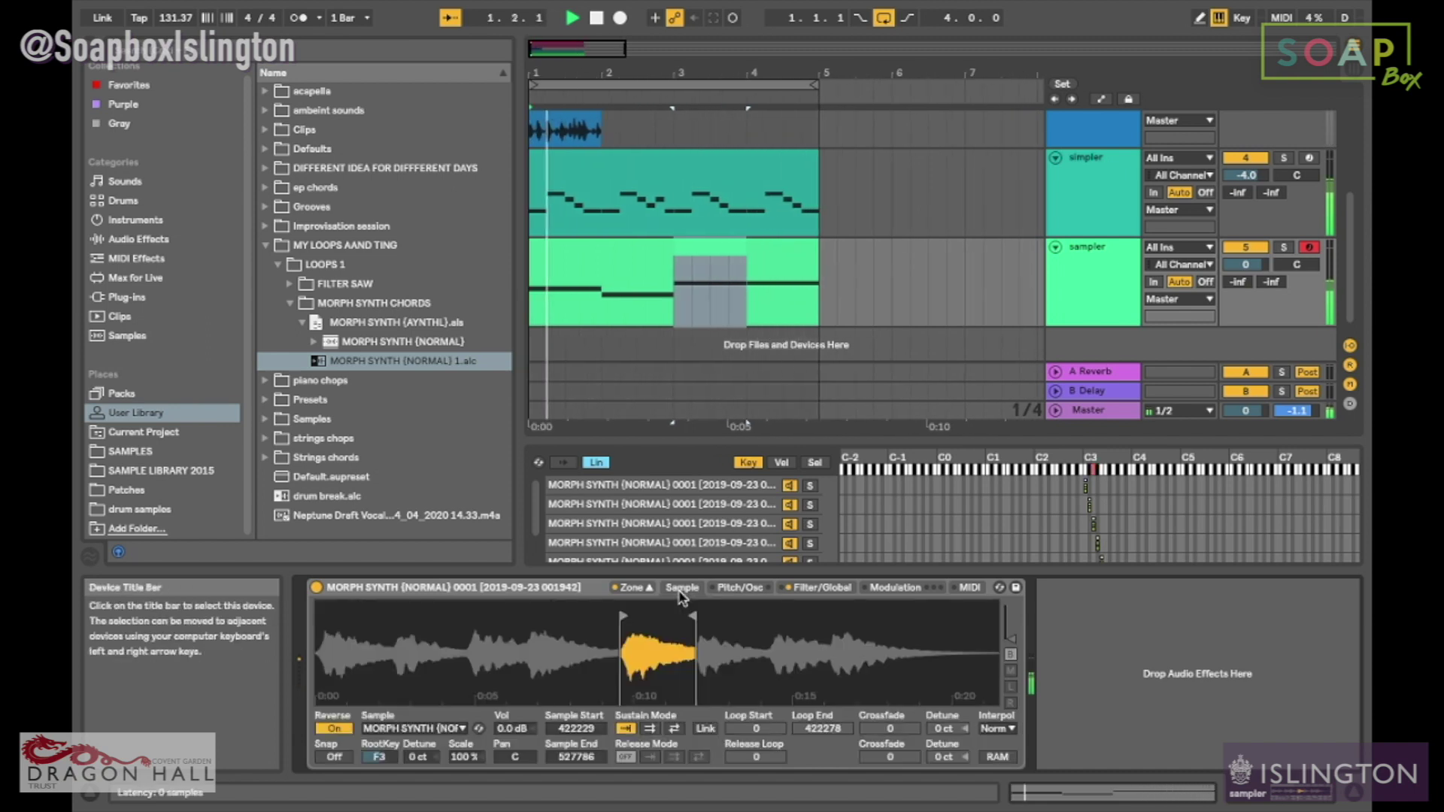
click(819, 588)
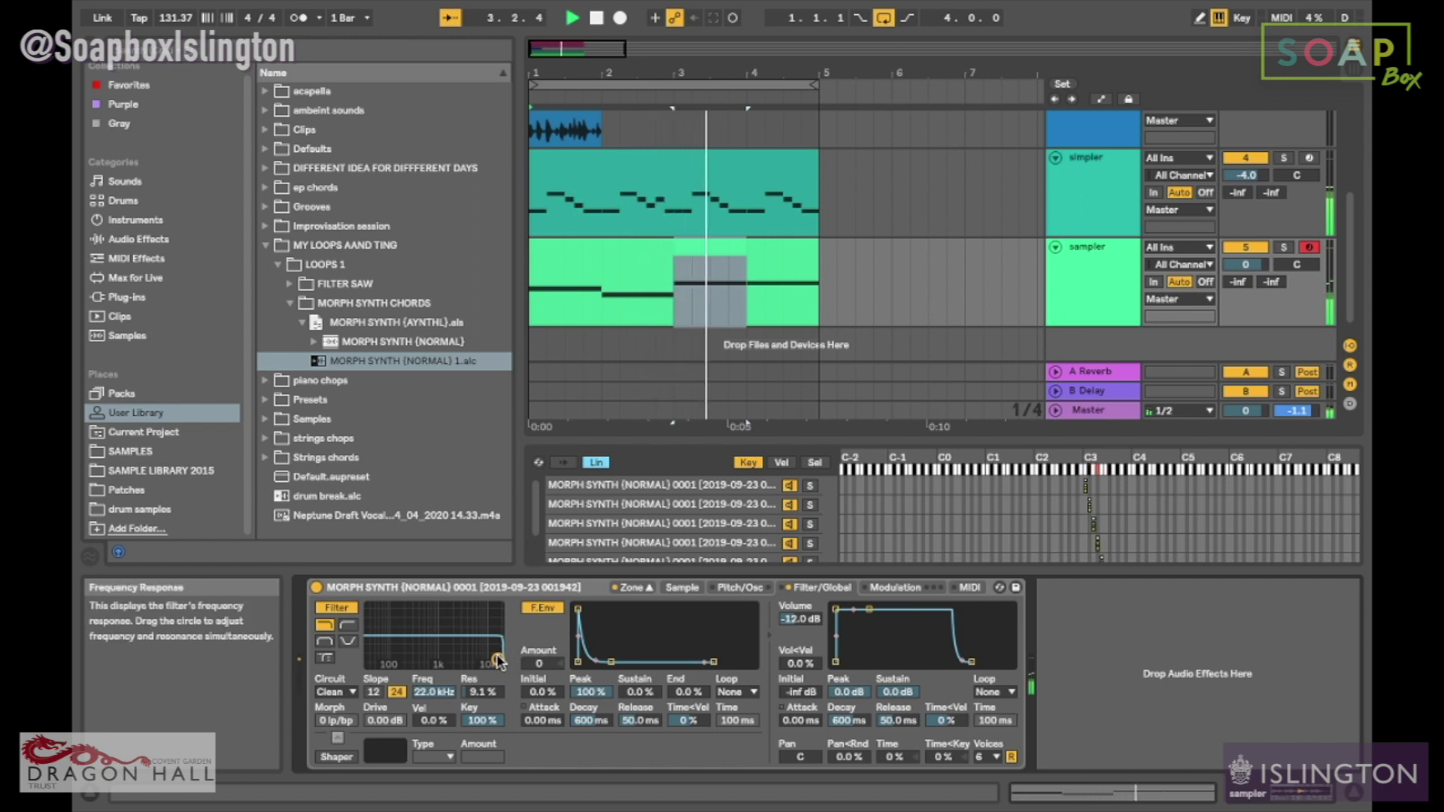
drag(489, 660, 450, 659)
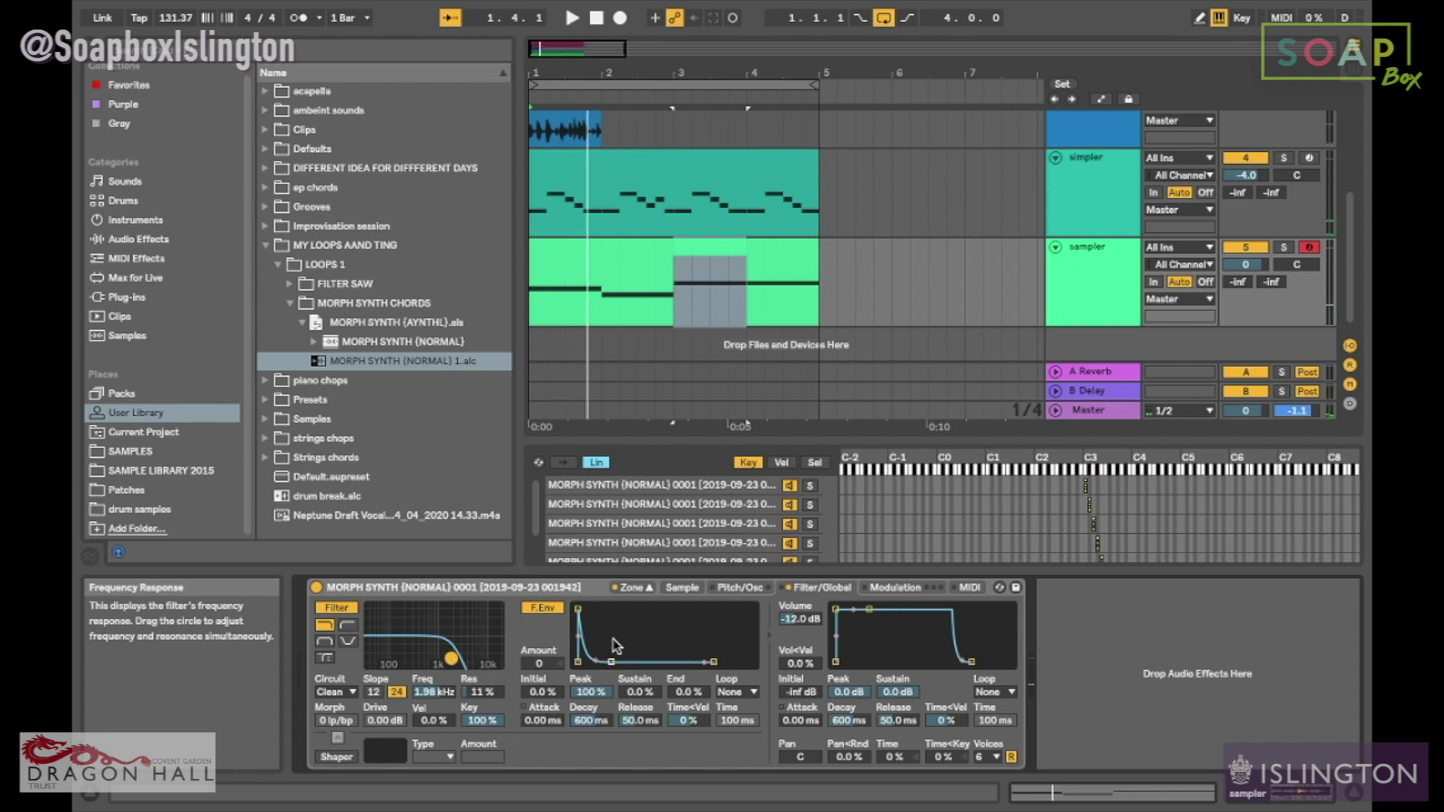
Step: Enable LFO 1 with a filter modulation depth of 24.0 and a tempo-synced rate of 3/16 while auditioning the loop
click(874, 591)
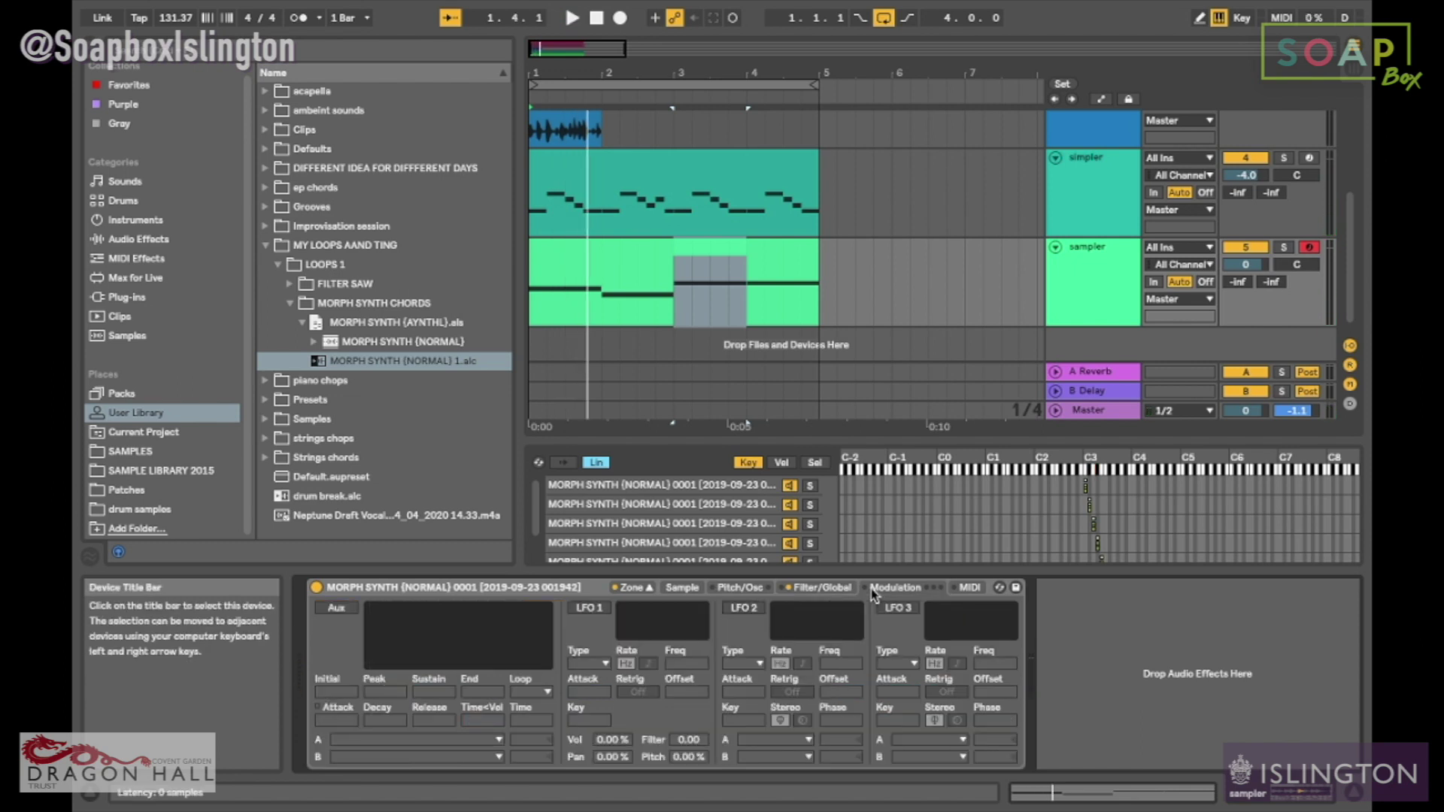
click(587, 608)
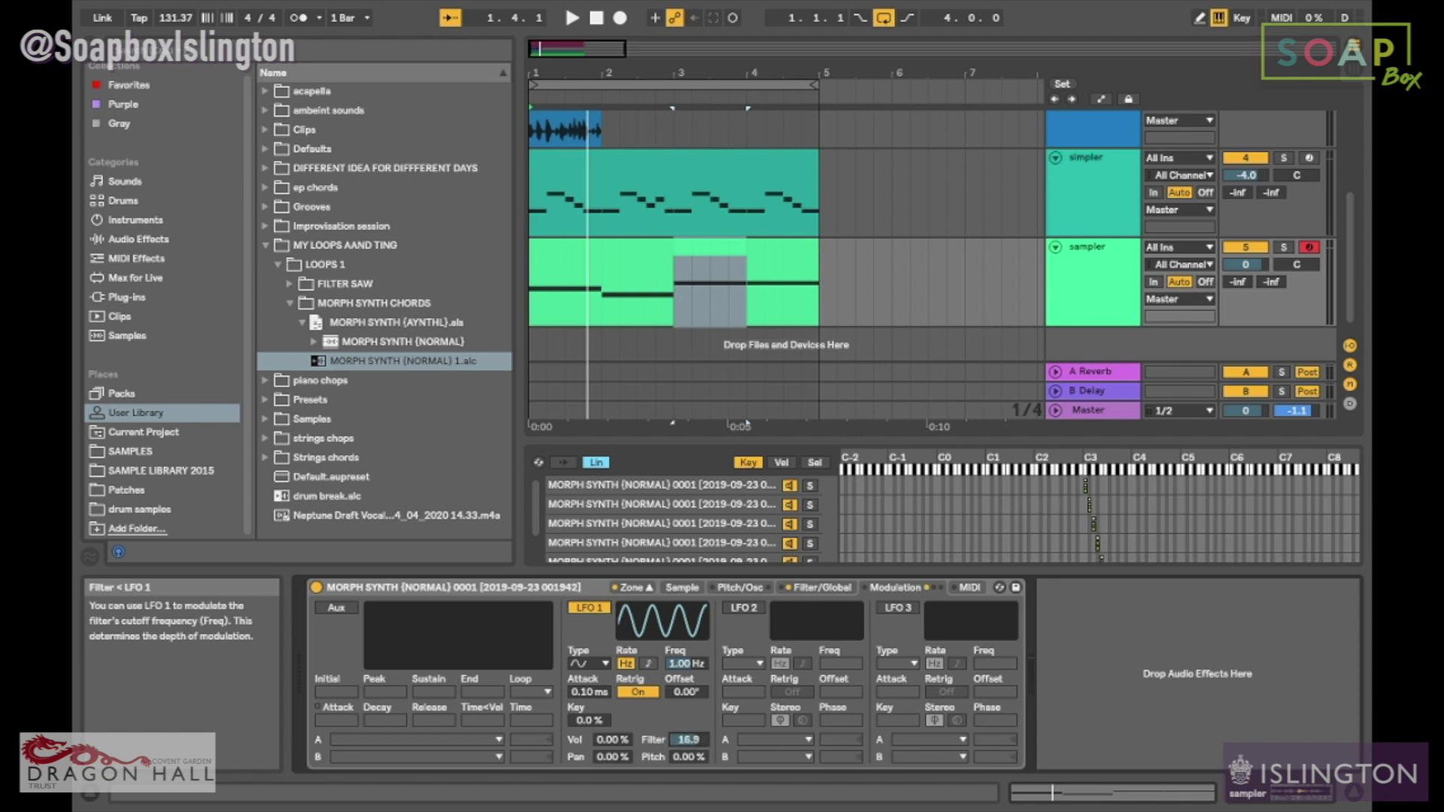
key(space)
drag(688, 740, 688, 745)
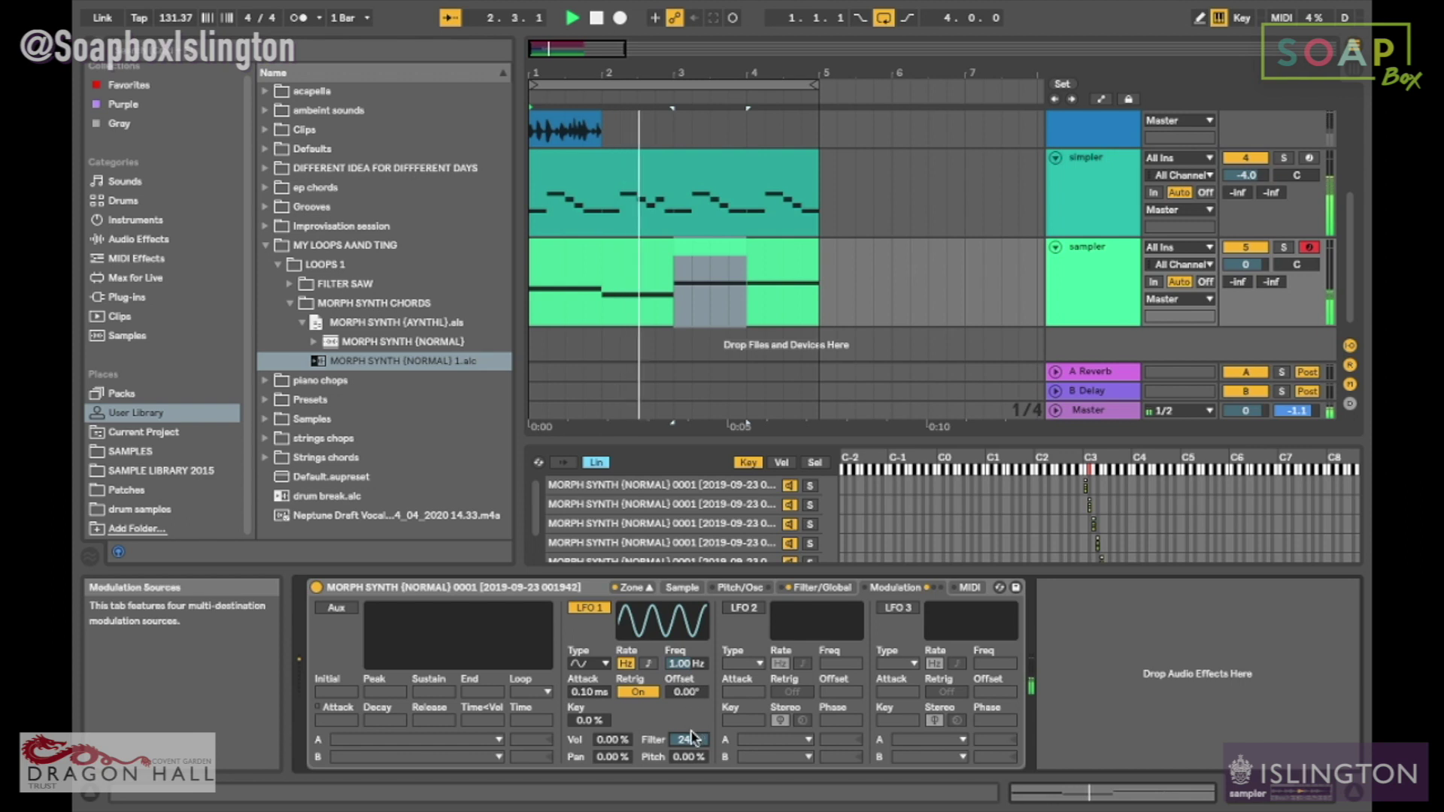
click(648, 664)
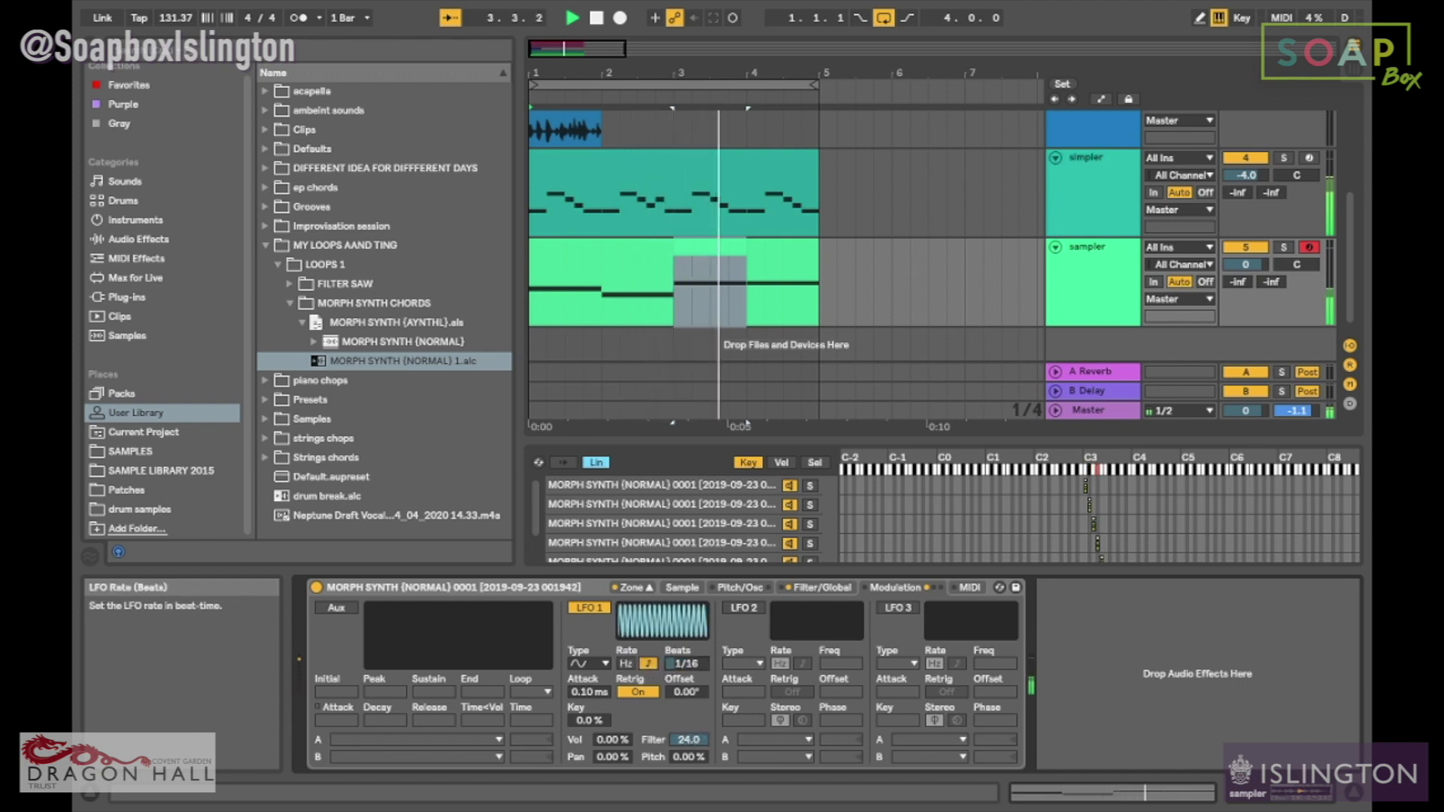
drag(686, 664, 687, 671)
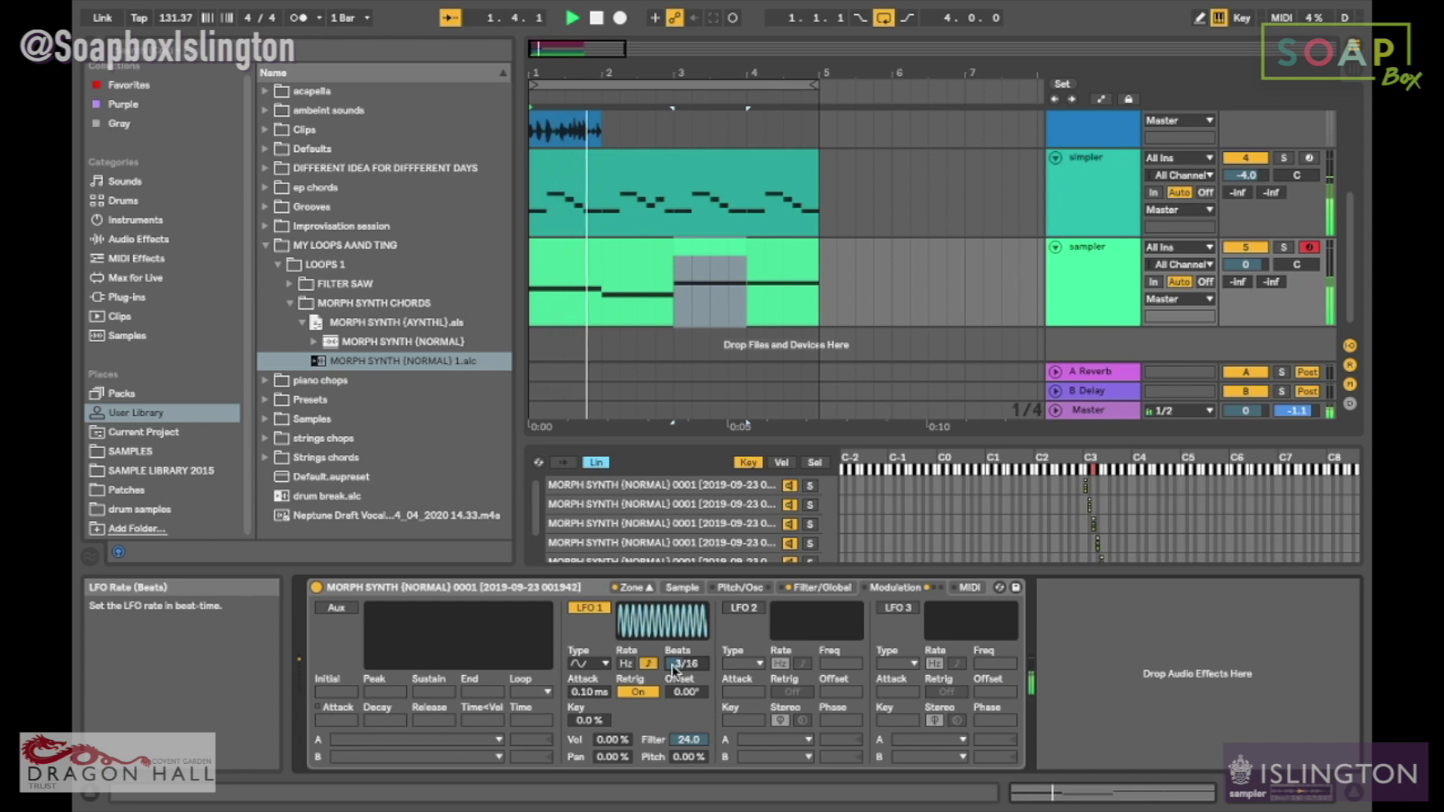
Step: Return to the filter settings and adjust the low-pass cutoff to about 1.11 kHz during playback
click(685, 588)
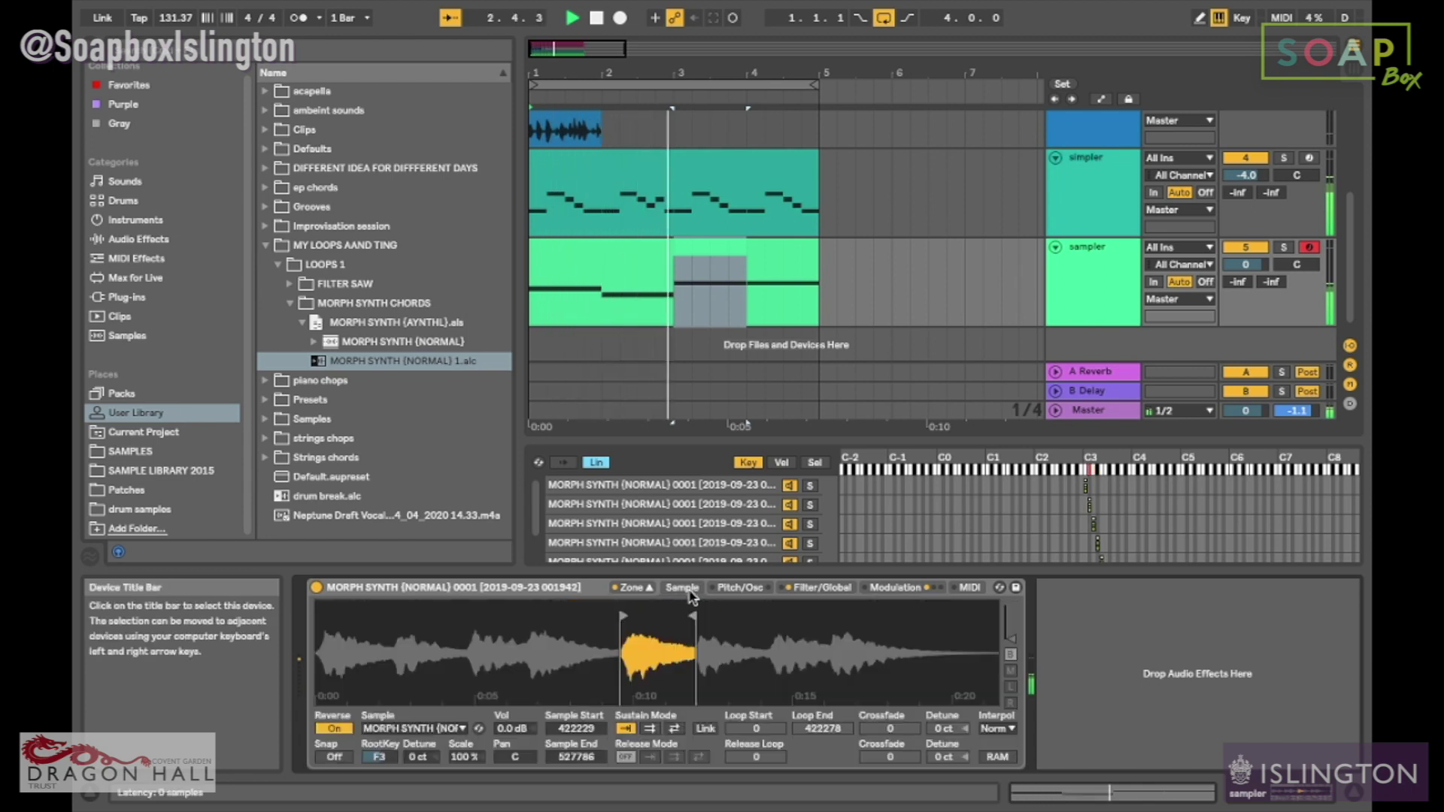
click(738, 588)
click(822, 587)
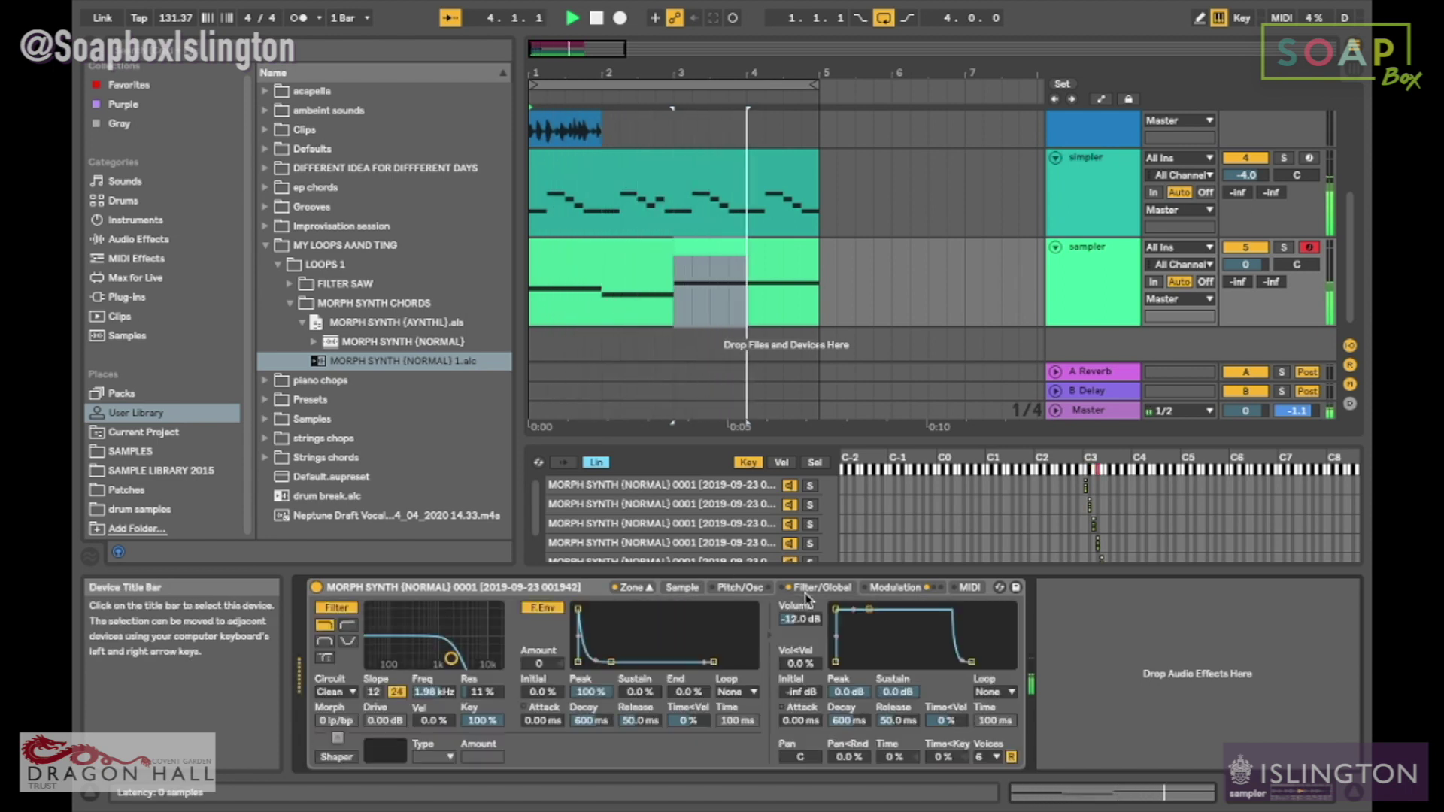
drag(451, 659, 423, 657)
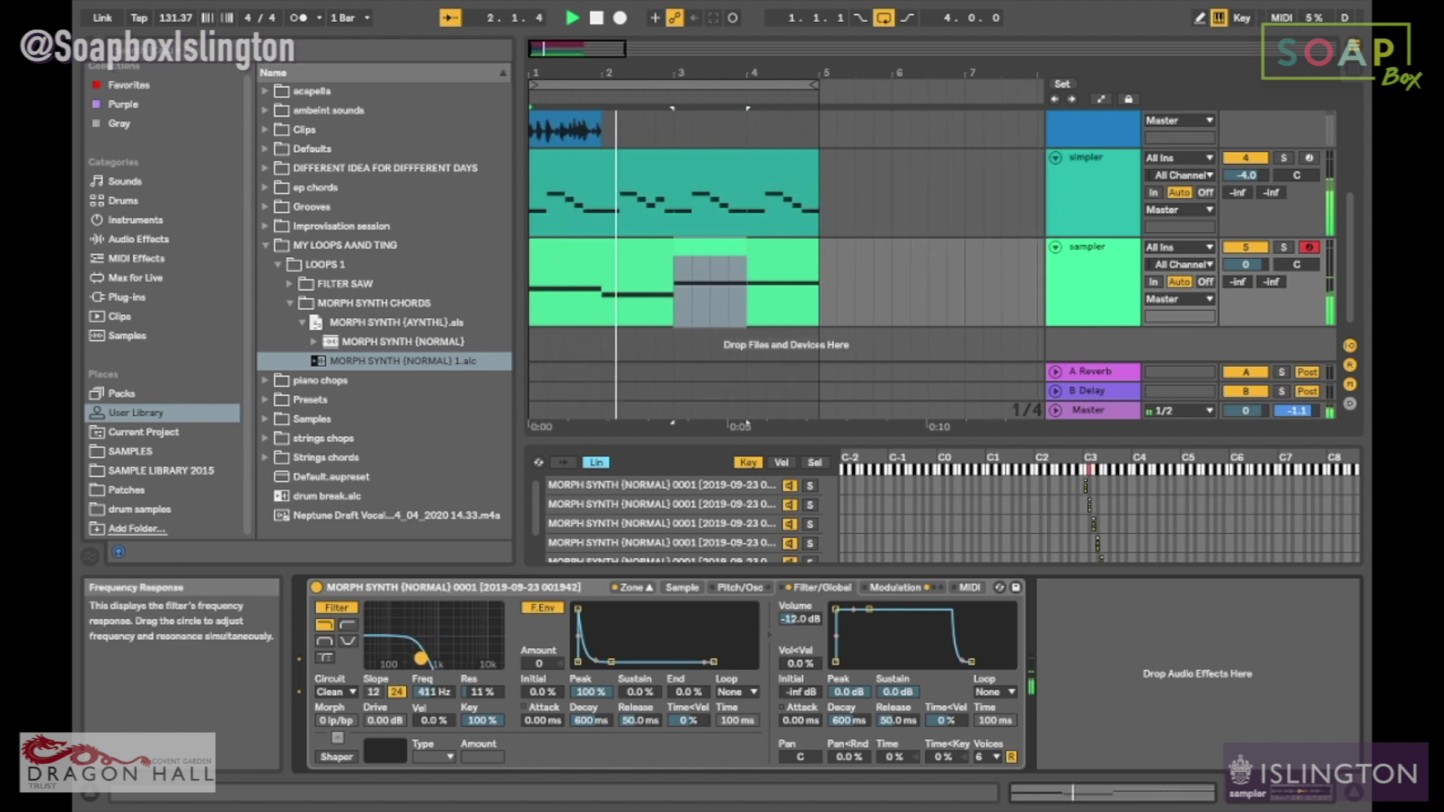
drag(435, 659, 440, 659)
Step: Turn on the filter's Soft Shaper with an amount of 19.0 and set the sampler's global volume to -12.9 dB
click(738, 589)
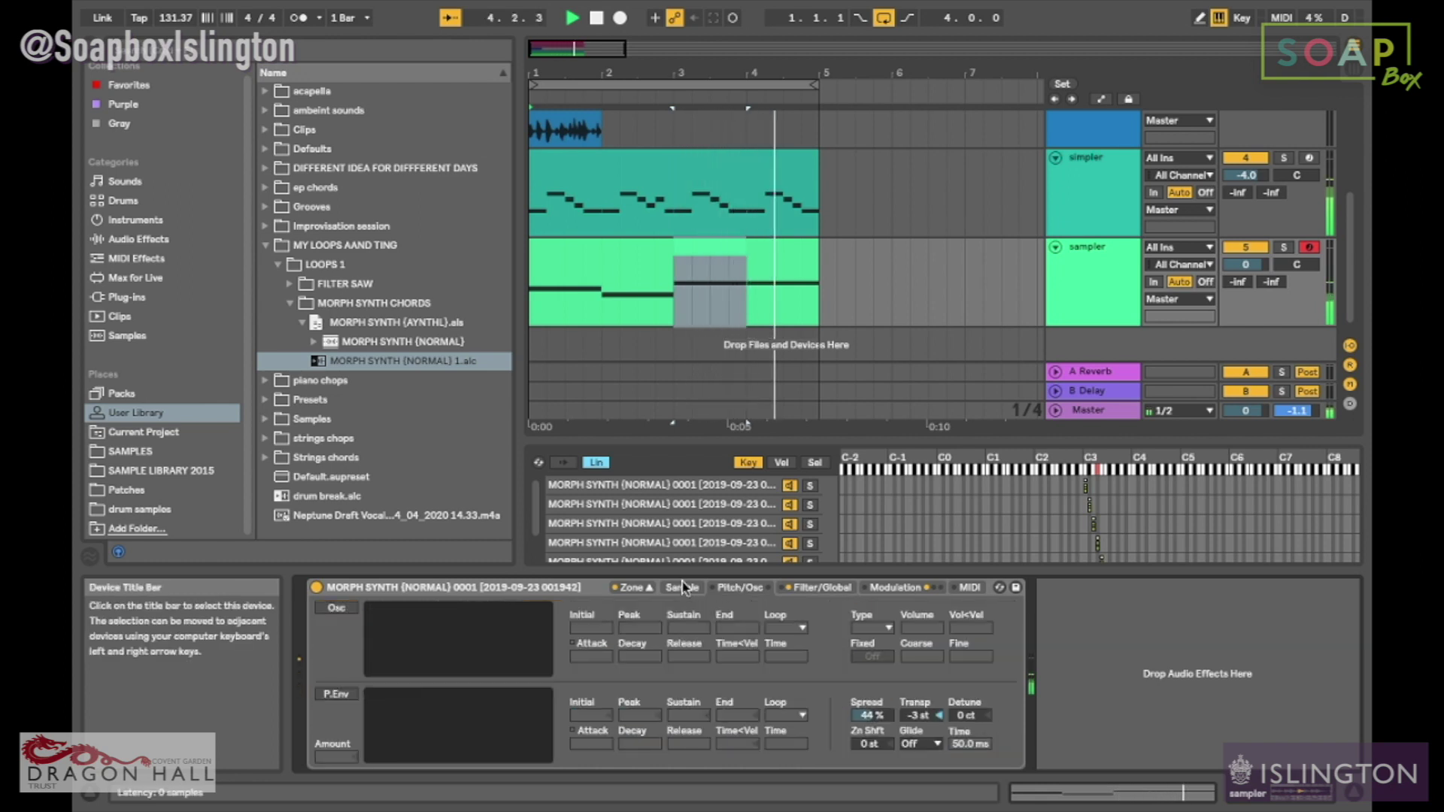
click(683, 587)
click(741, 588)
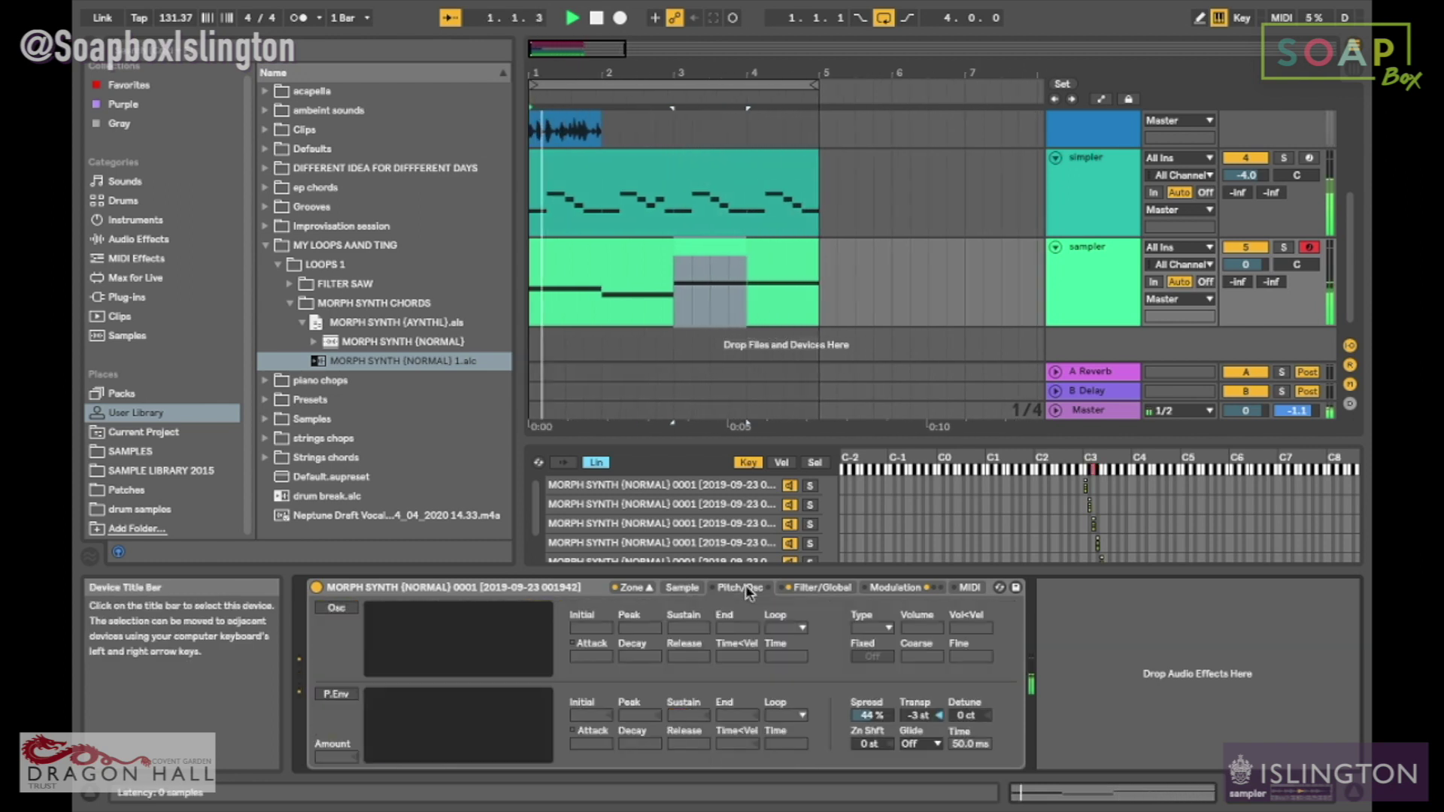
click(787, 589)
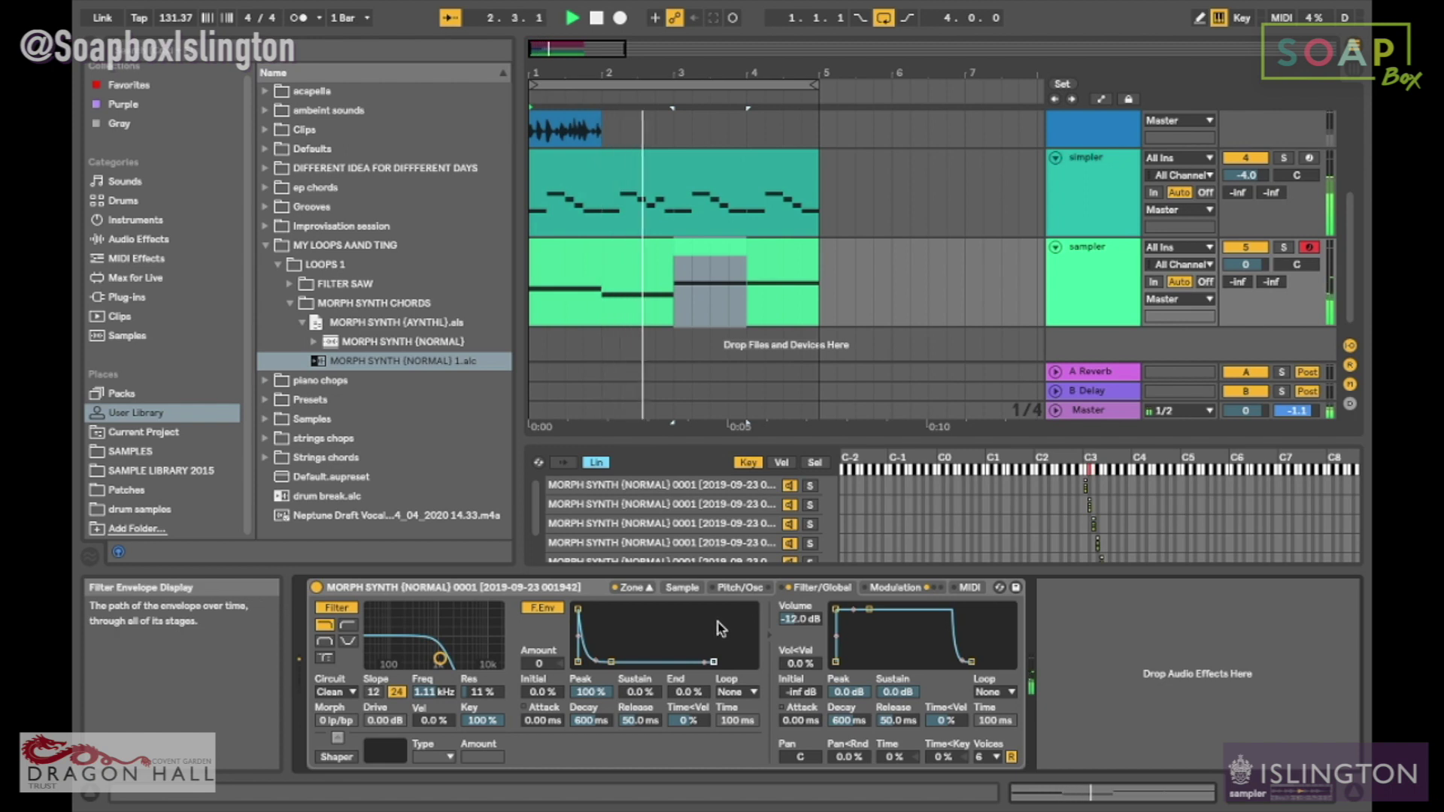
click(336, 757)
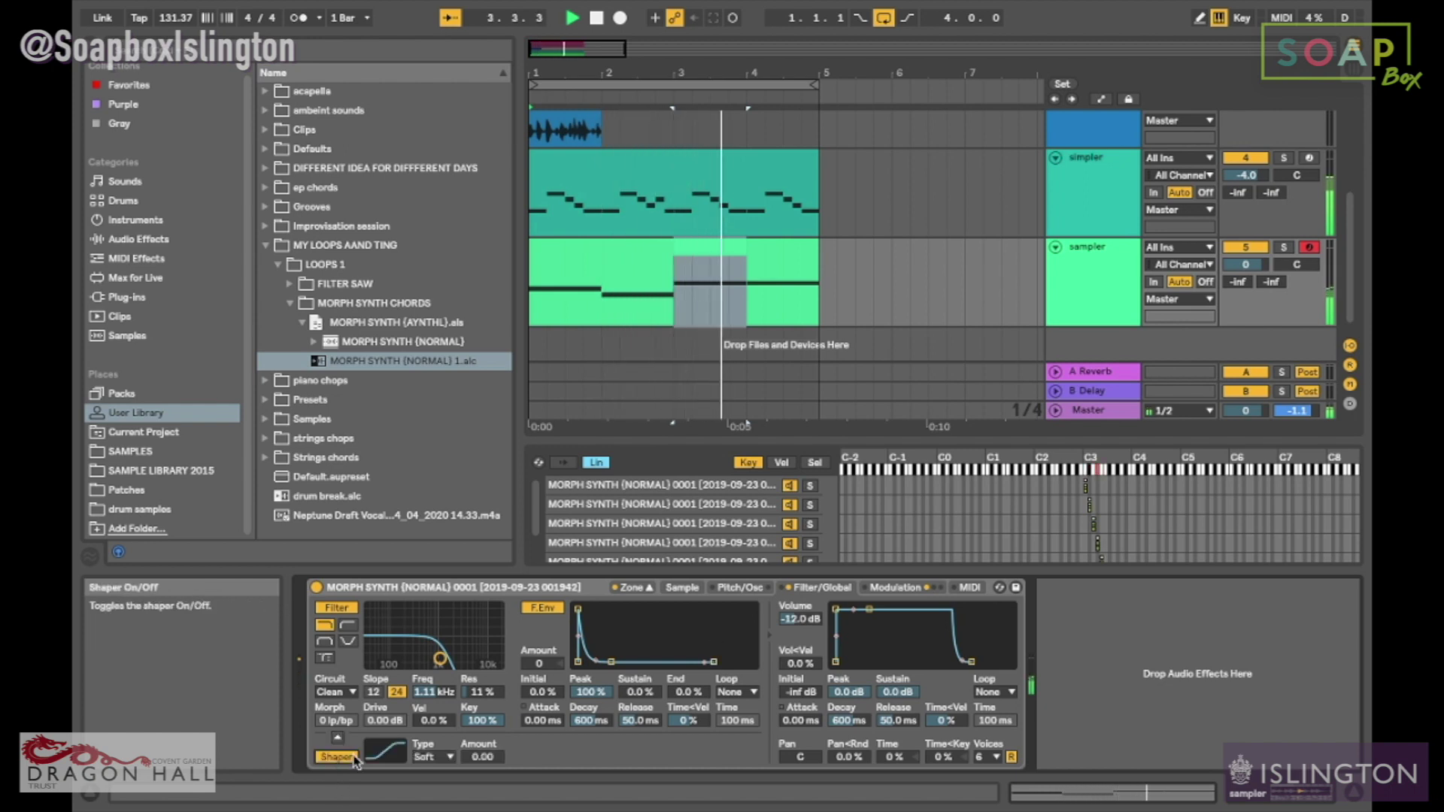
drag(482, 756, 475, 781)
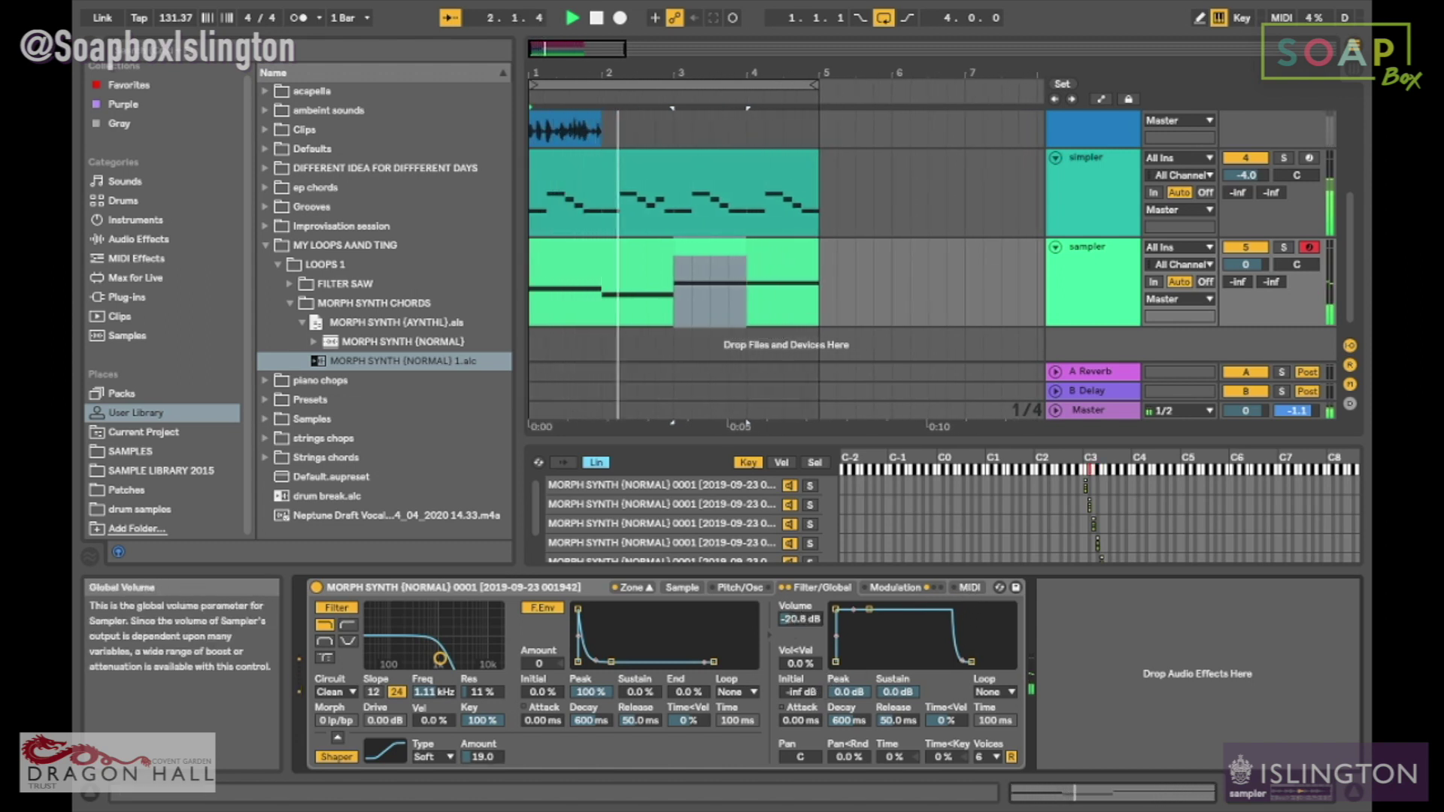
drag(799, 620, 799, 614)
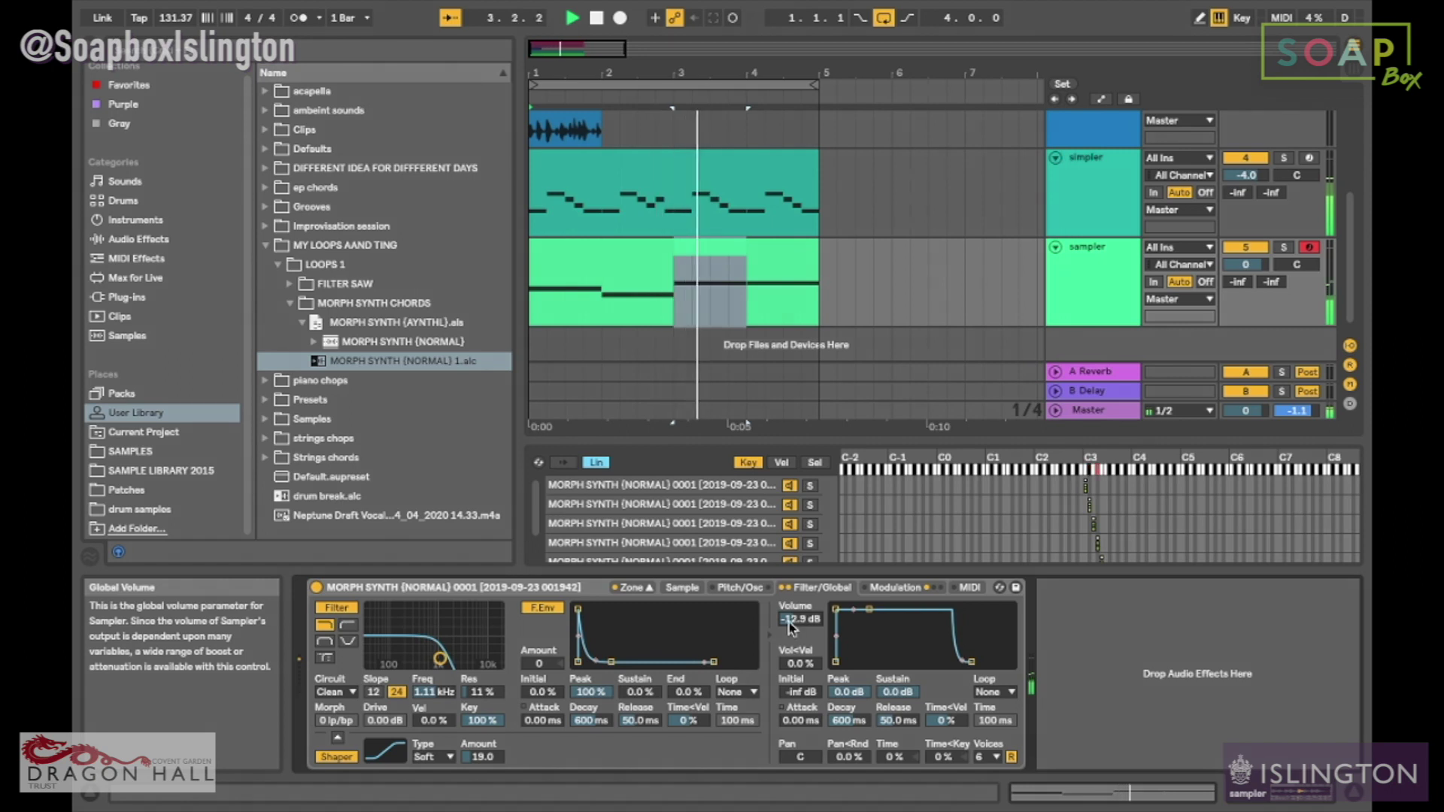
key(space)
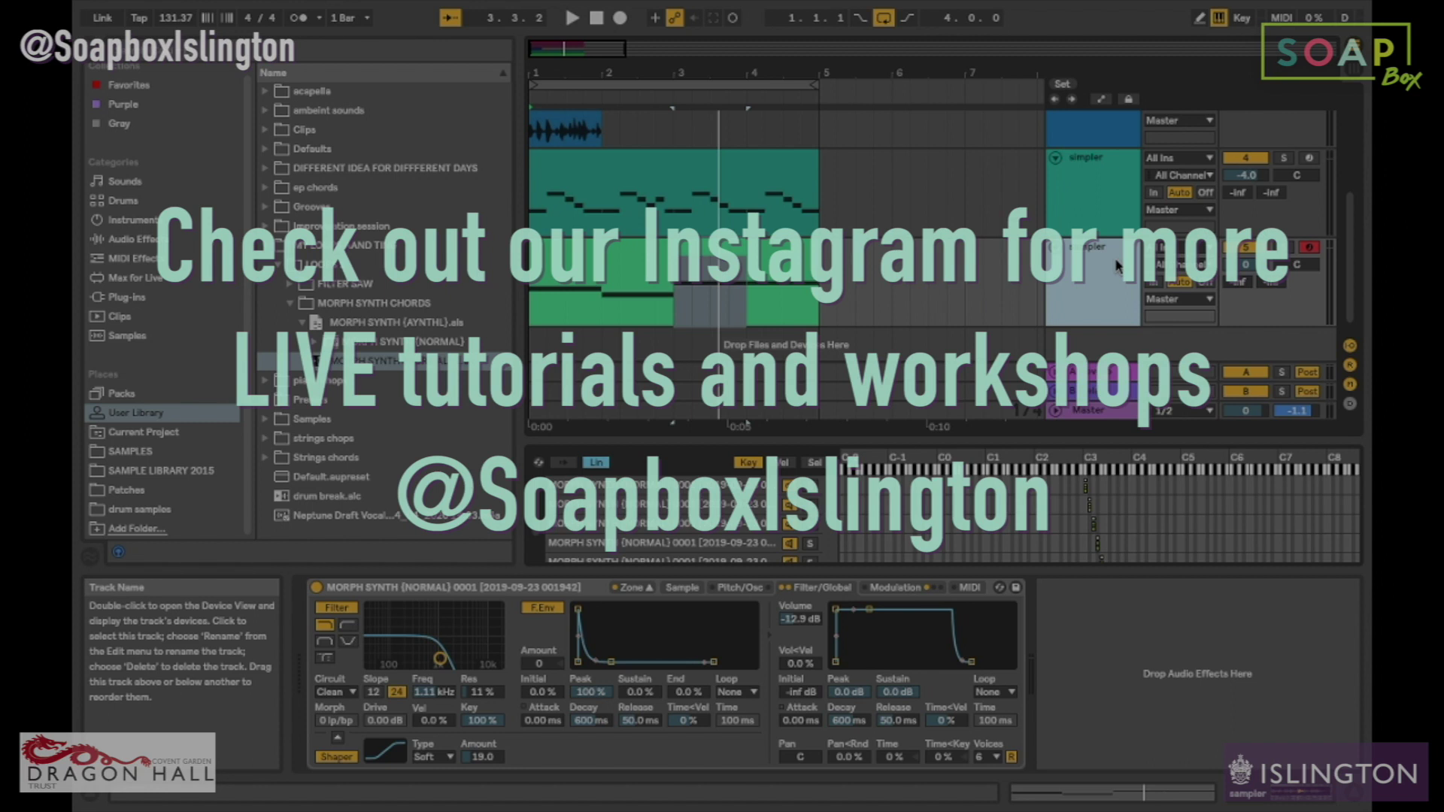
mouse_move(1077, 808)
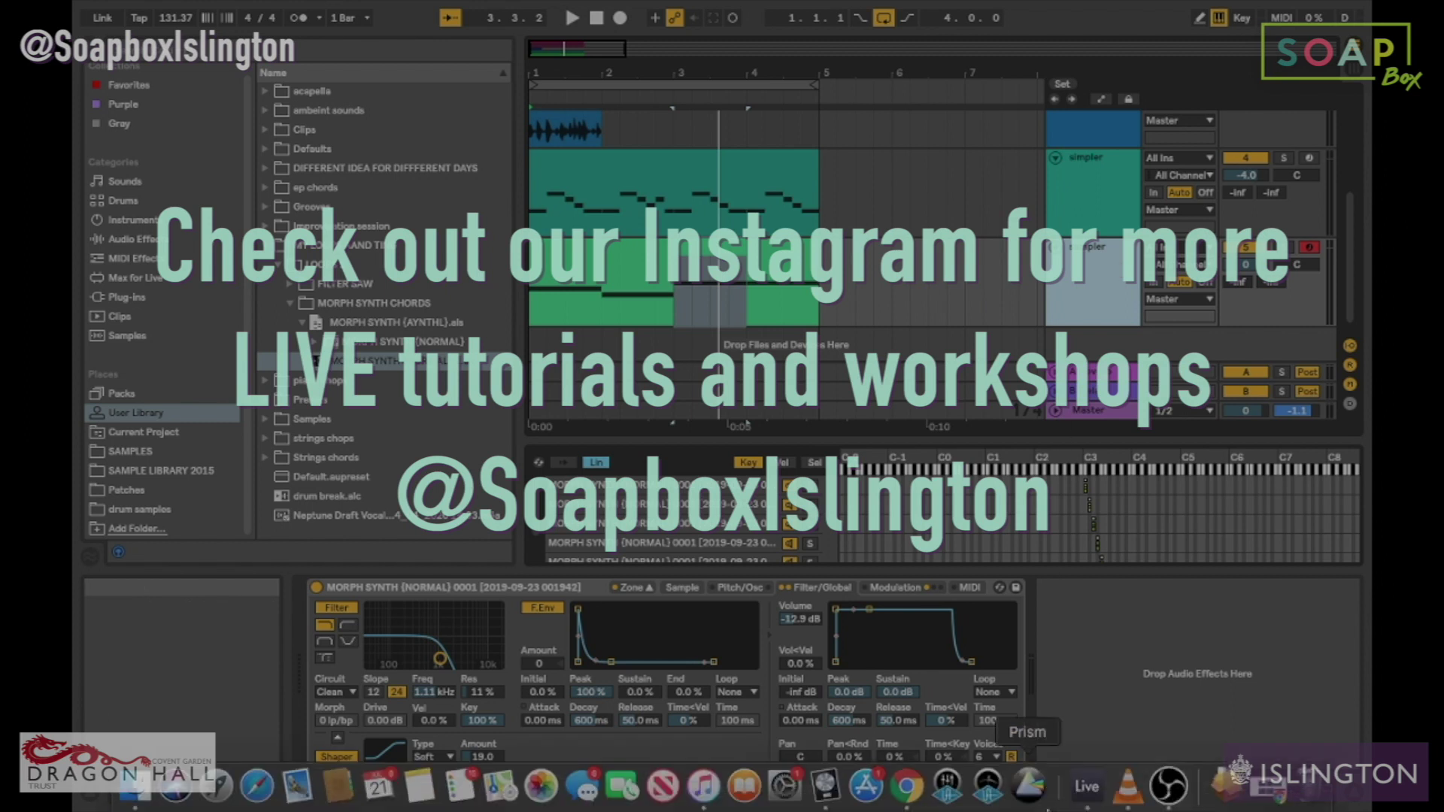
click(1167, 787)
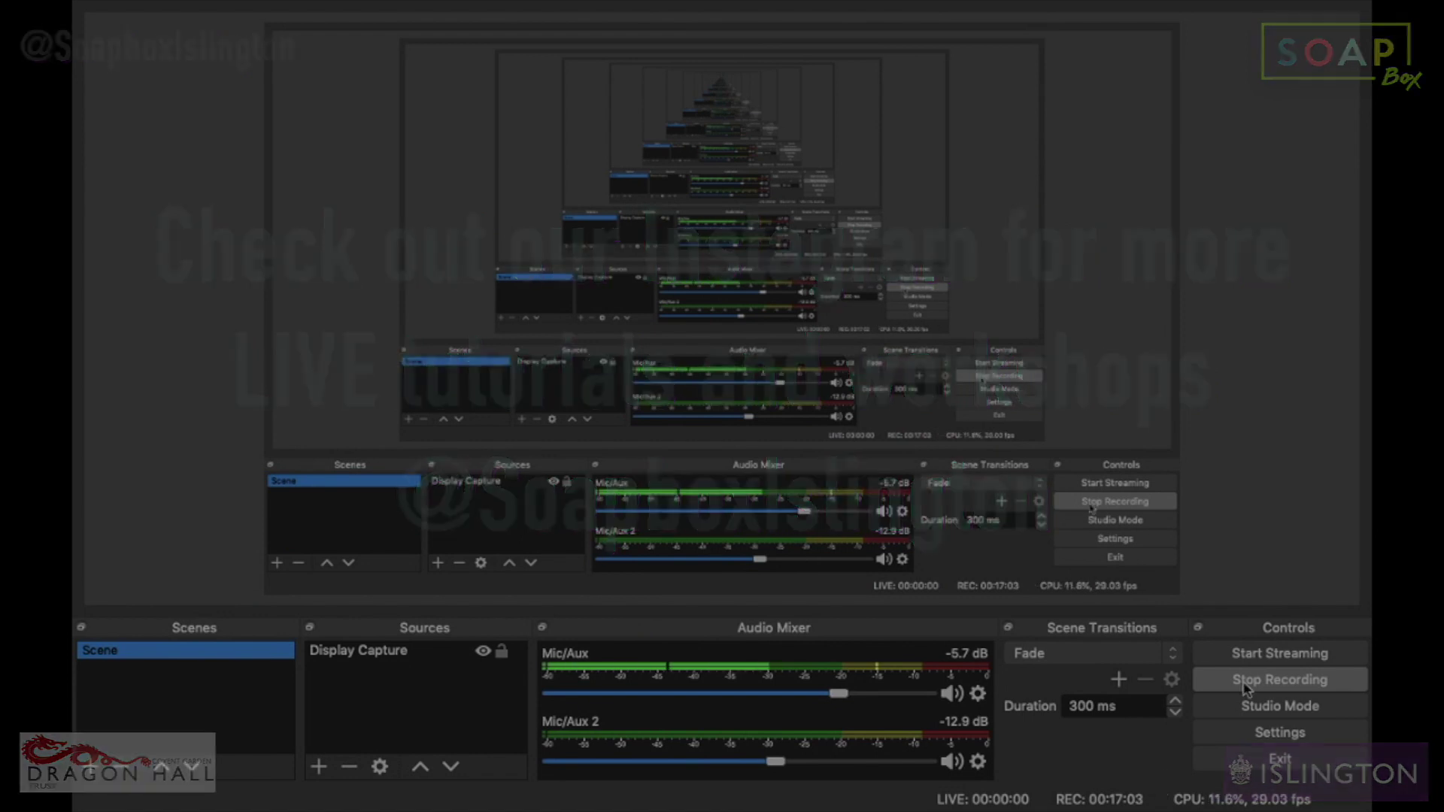